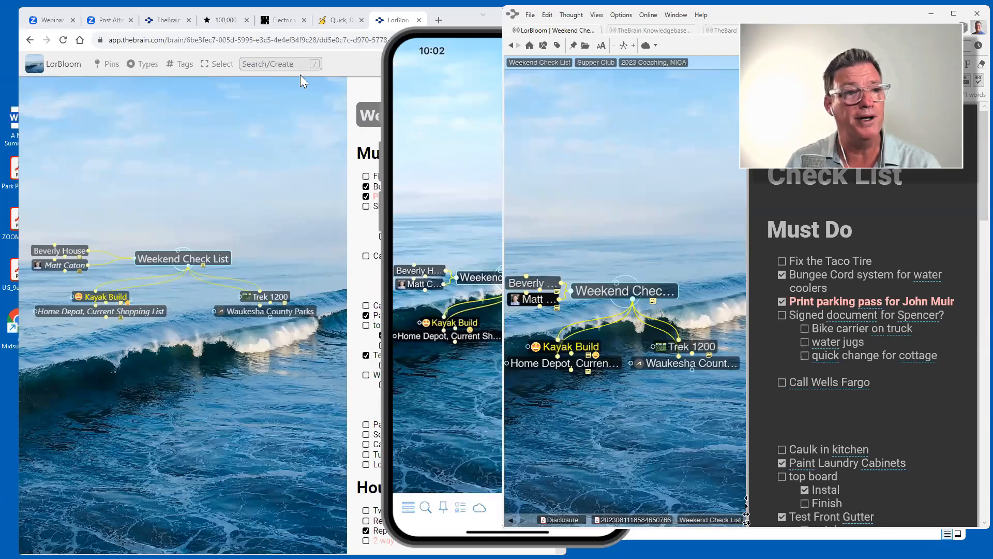
# Raise the web version's Weekend Check List view, then bring the desktop TheBrain window forward.
pyautogui.click(299, 133)
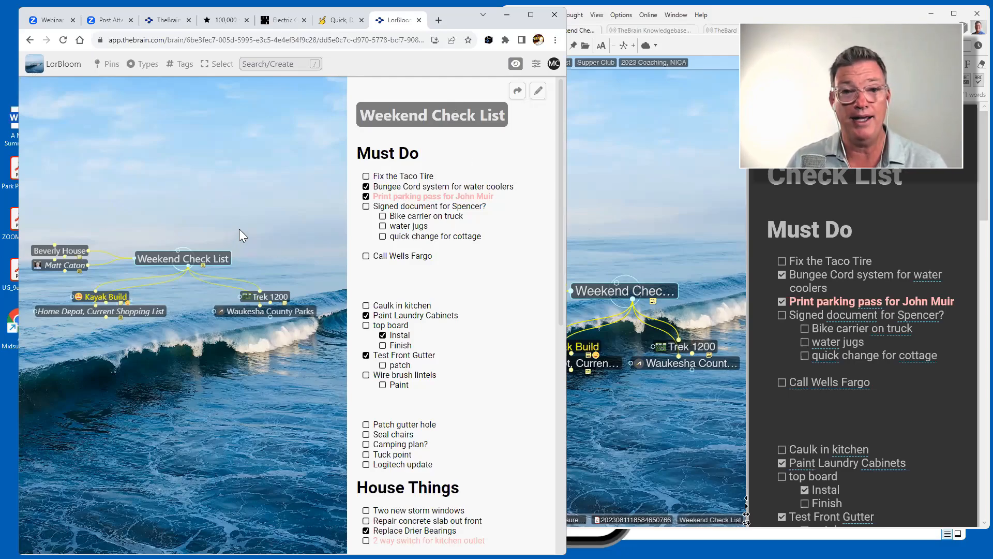
pyautogui.click(873, 10)
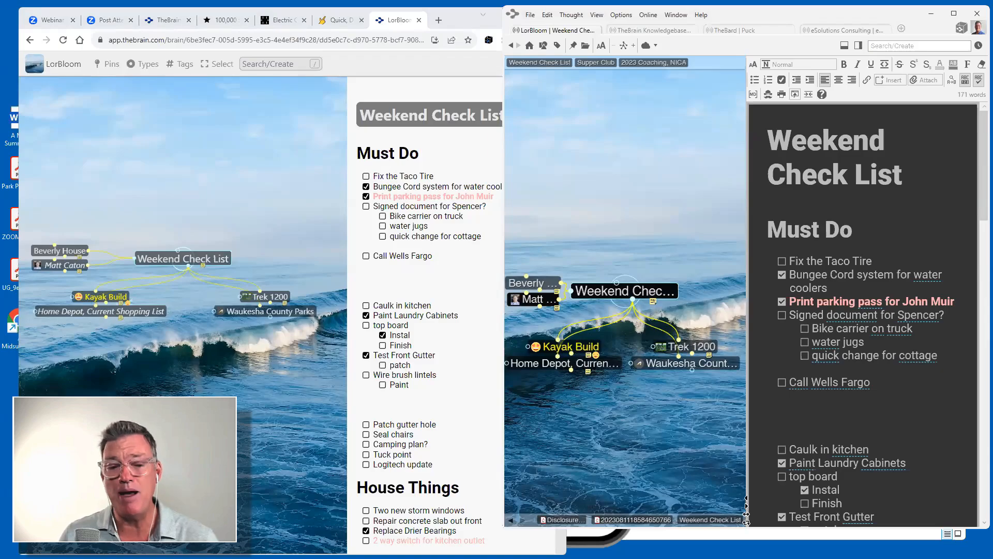
# Raise the phone-mirror Weekend Check List view, then return the desktop window to the front.
pyautogui.click(620, 535)
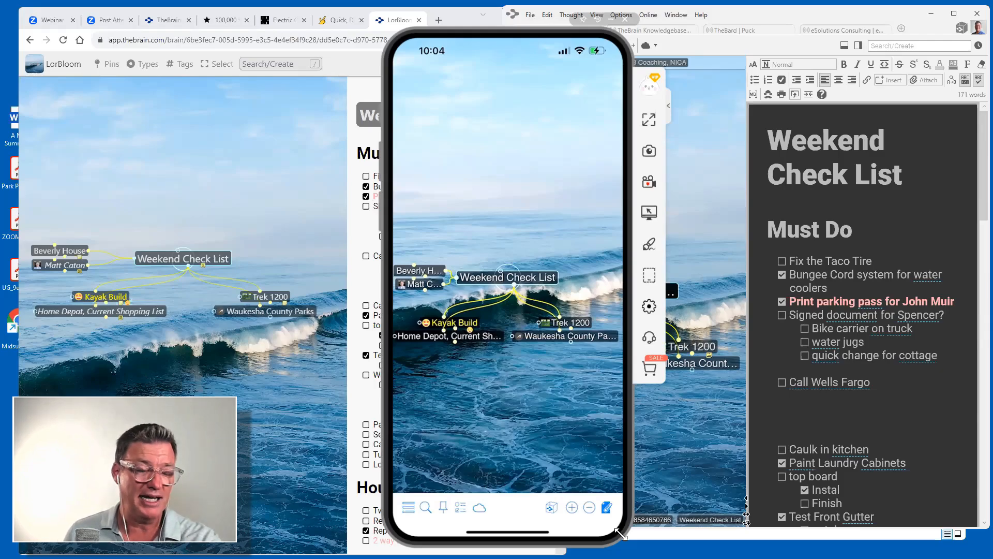
pyautogui.click(778, 17)
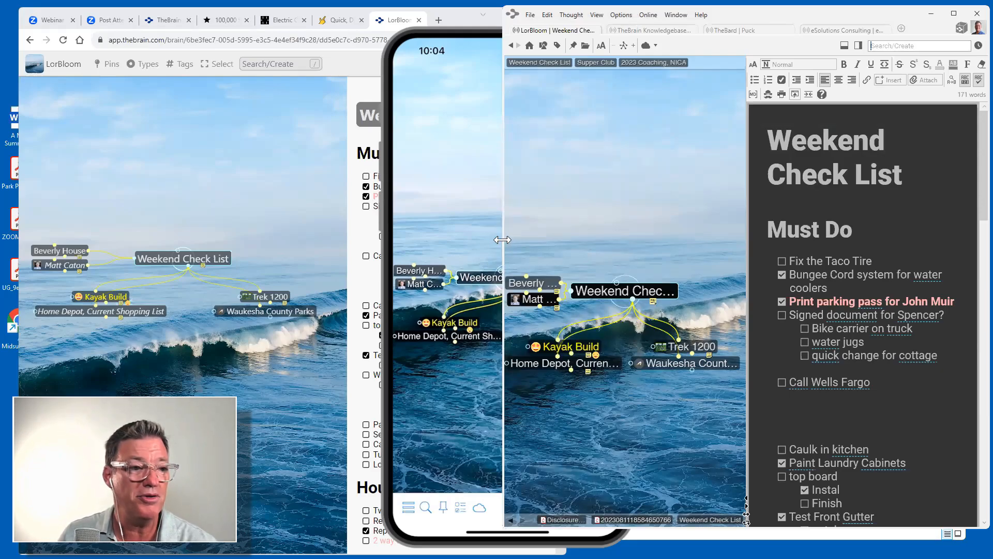
# Widen the desktop window and its map area, then switch to TheBrain Knowledgebase brain.
pyautogui.moveTo(502, 239); pyautogui.dragTo(24, 269)
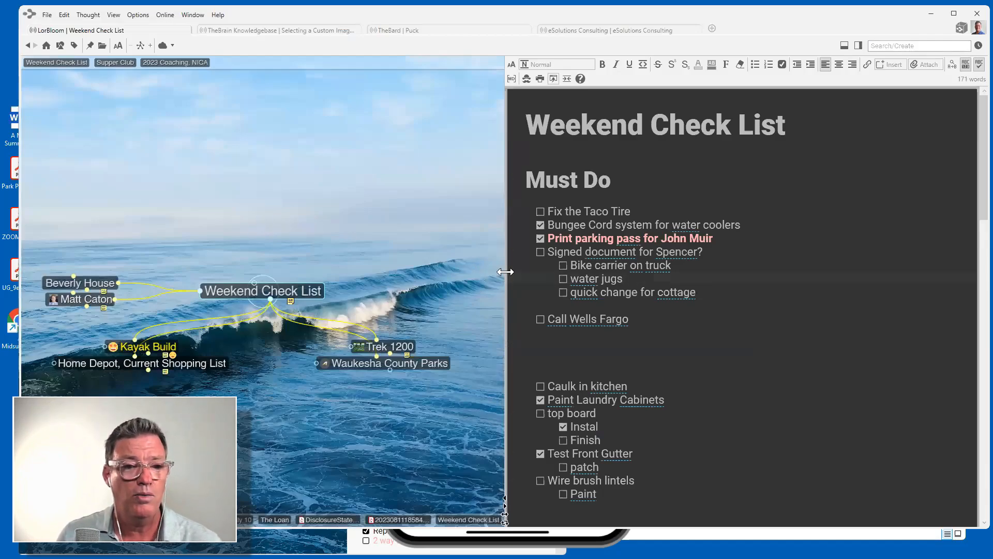
pyautogui.moveTo(506, 271); pyautogui.dragTo(615, 257)
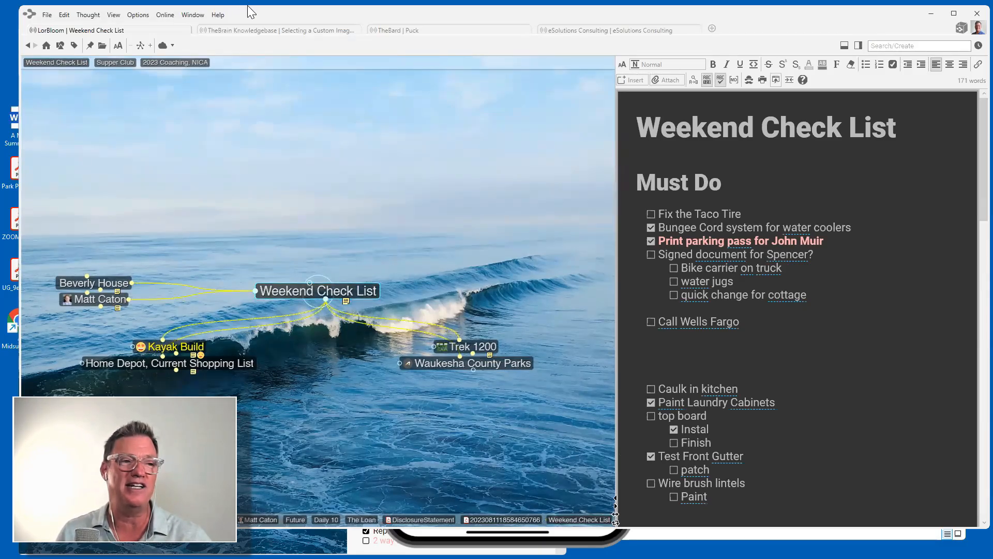
pyautogui.click(264, 31)
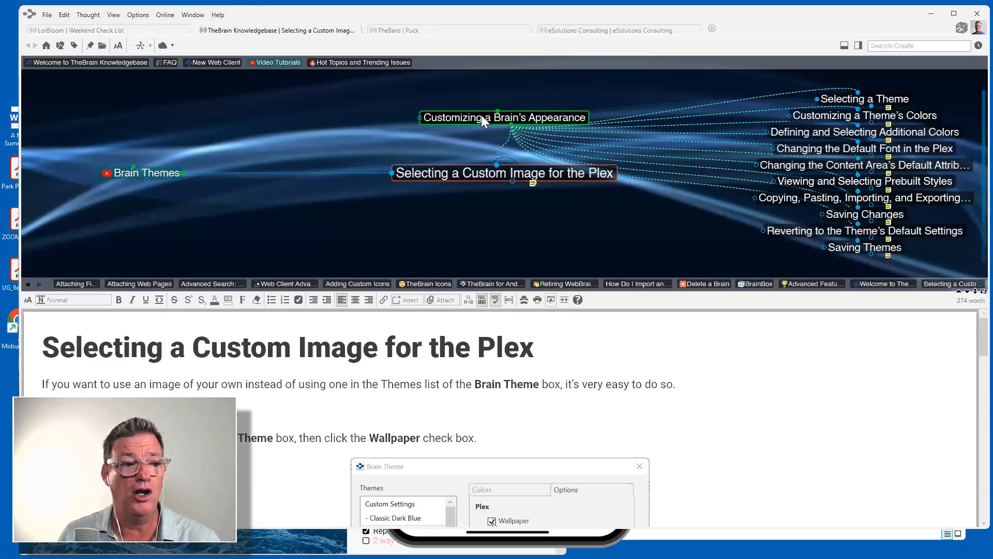
# Navigate up from Customizing a Brain's Appearance through Brain Basics to Welcome to TheBrain Knowledgebase.
pyautogui.click(481, 115)
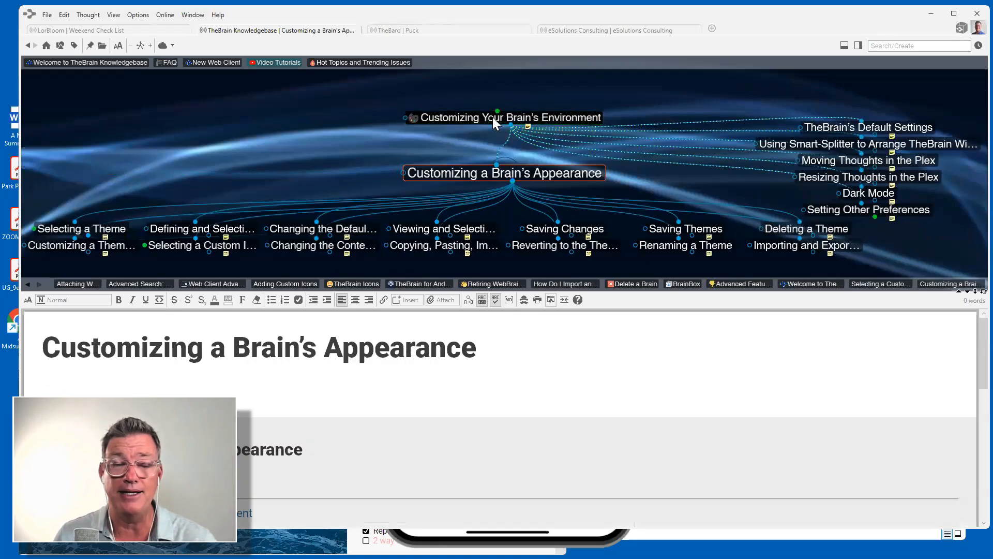
pyautogui.click(493, 117)
pyautogui.click(488, 119)
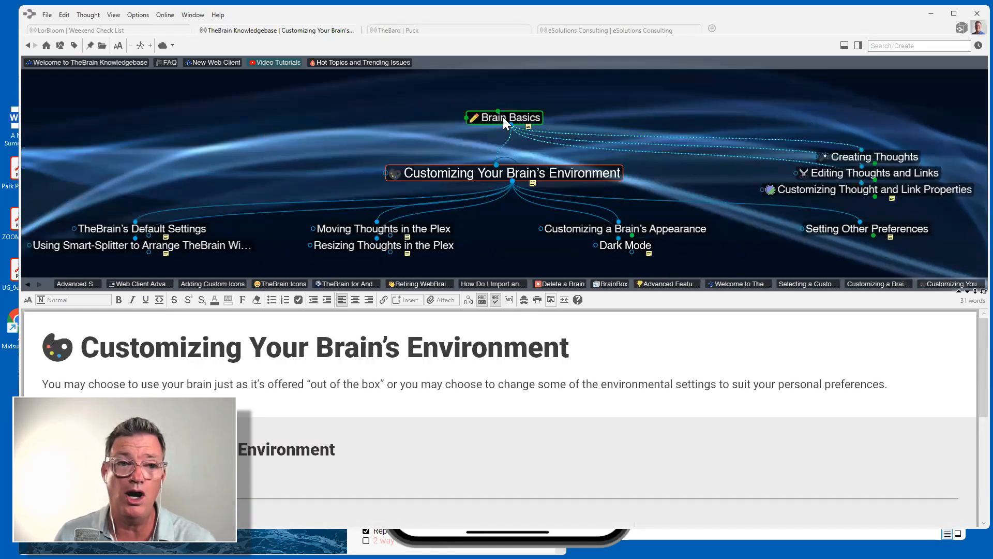
pyautogui.click(492, 120)
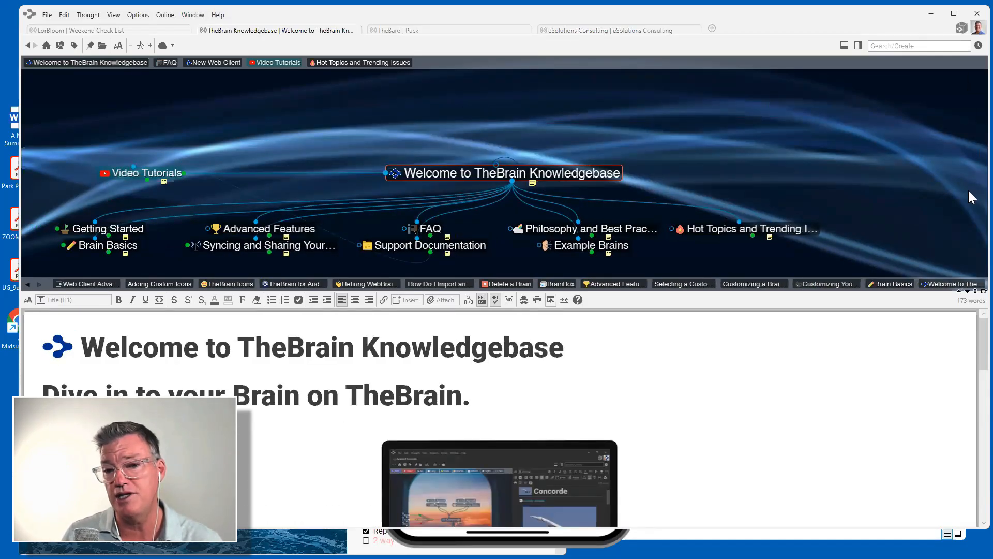
# Place the notes beside a widened map, then switch to TheBard brain showing Puck.
pyautogui.click(974, 291)
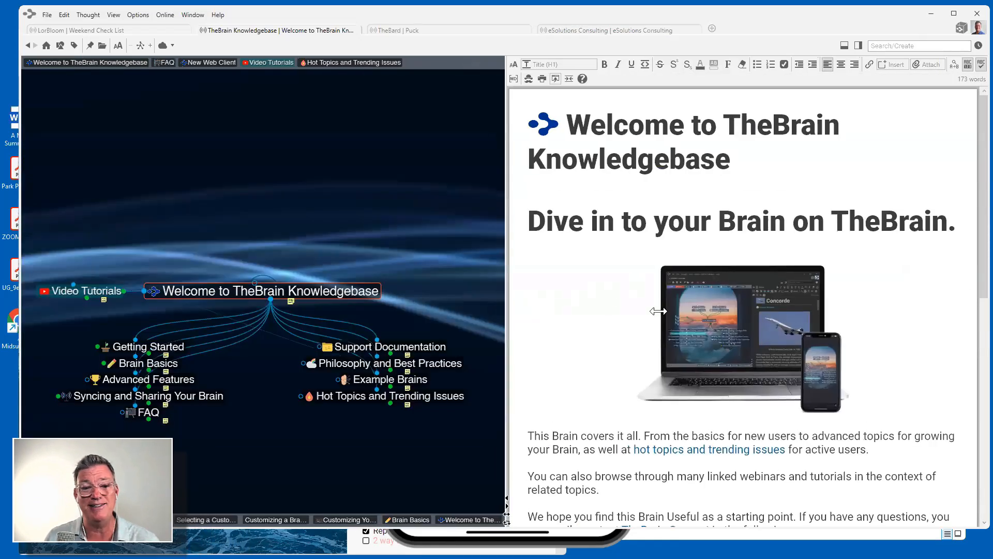
pyautogui.moveTo(505, 310); pyautogui.dragTo(674, 315)
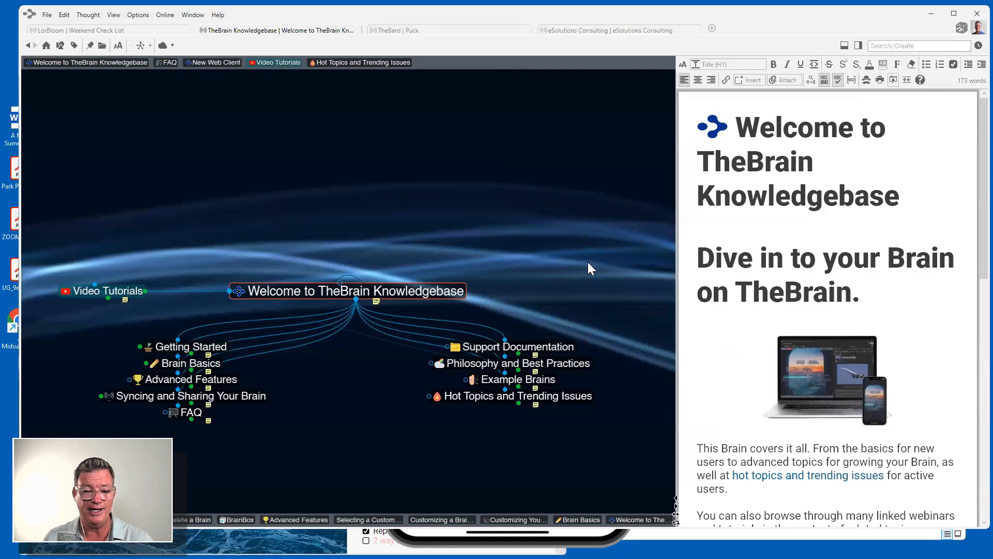
pyautogui.click(424, 29)
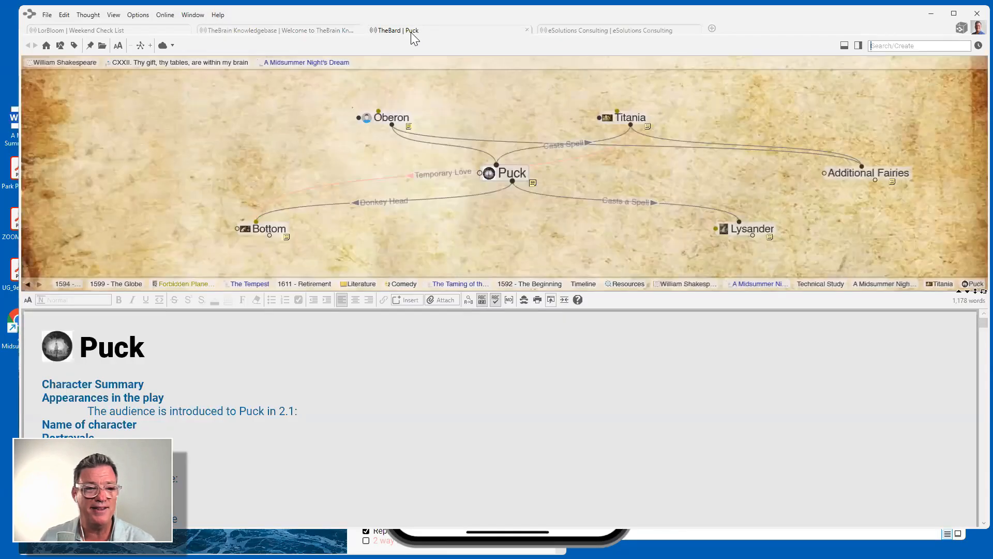
# Navigate from Titania through Character Studies and Technical Study to A Midsummer Night's Dream.
pyautogui.click(620, 116)
pyautogui.click(539, 117)
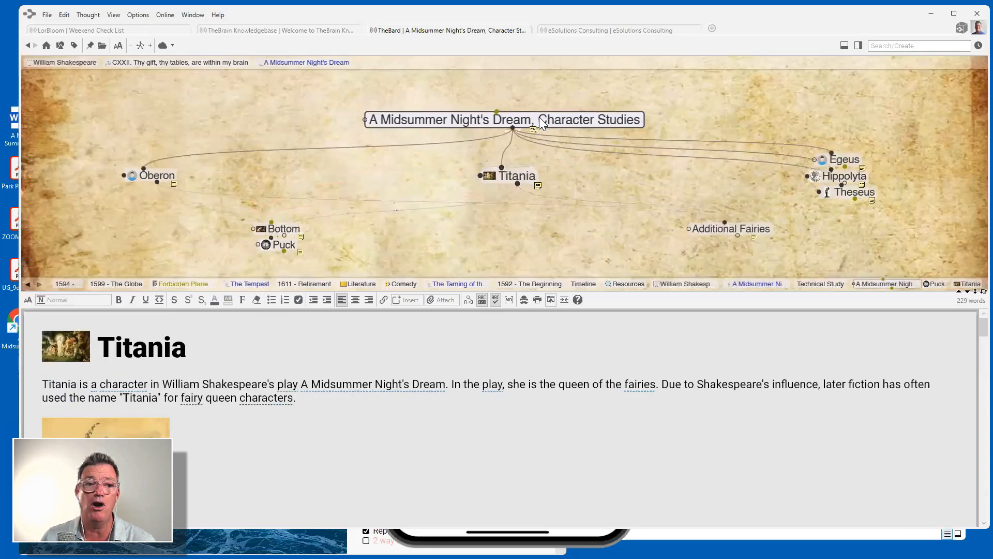
pyautogui.click(525, 114)
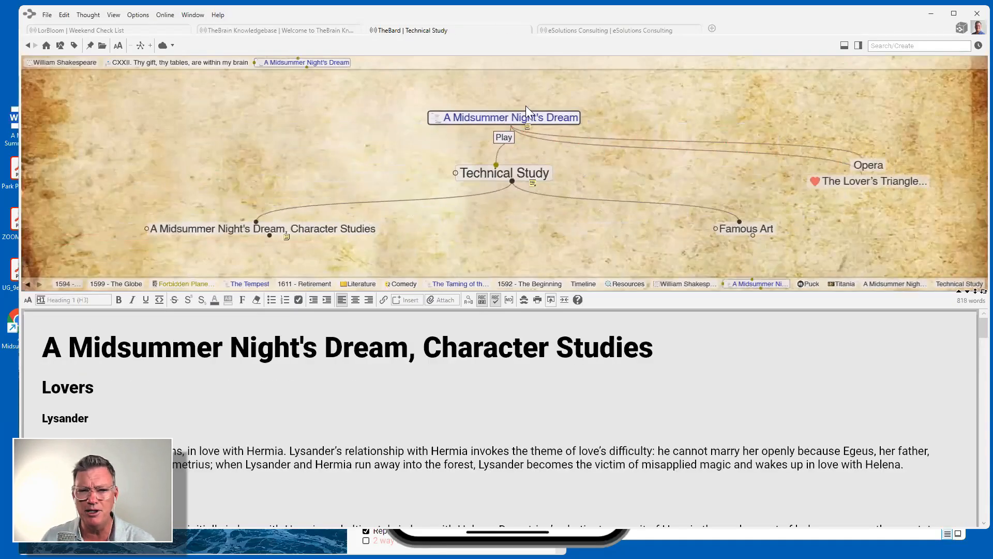
pyautogui.click(526, 113)
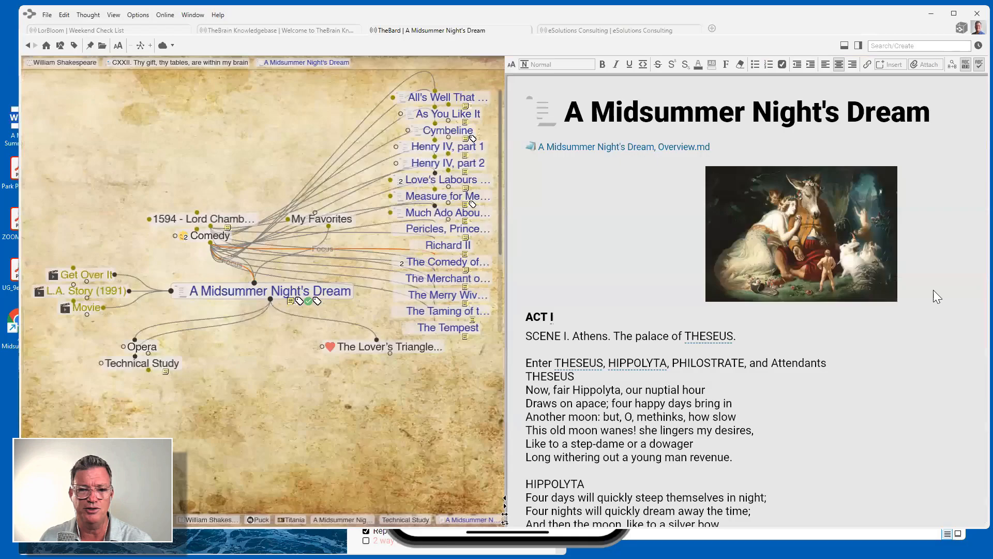
# Move the notes to the right of the map and widen the map area.
pyautogui.click(970, 293)
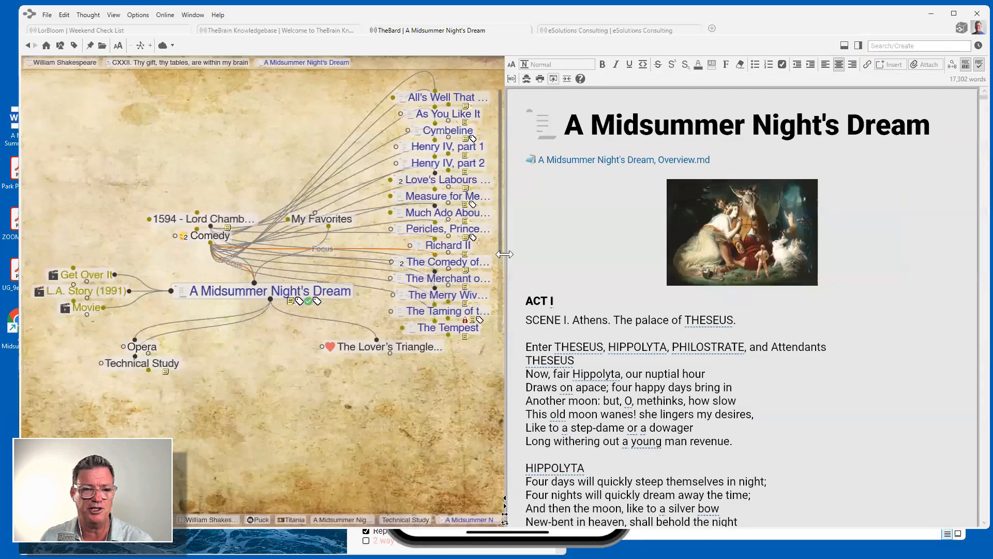
pyautogui.moveTo(503, 255); pyautogui.dragTo(567, 250)
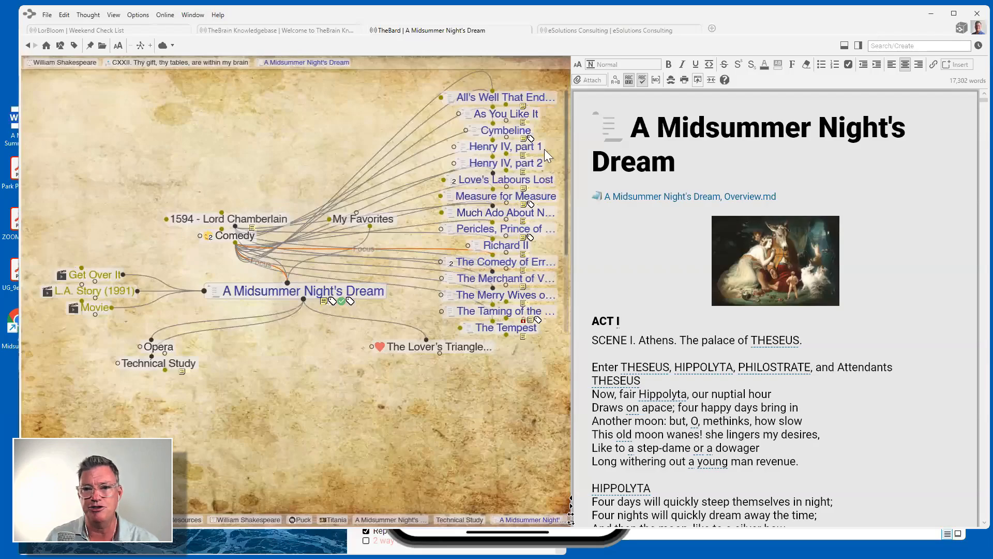
pyautogui.moveTo(984, 100); pyautogui.dragTo(954, 83)
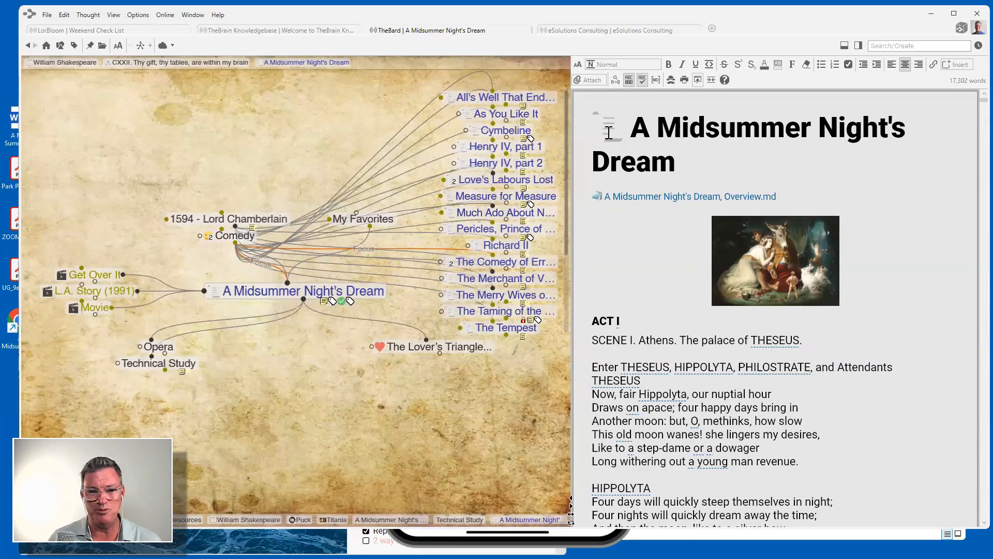
# Open the Overview.md attachment and scroll through its plot summary and back up.
pyautogui.click(644, 197)
pyautogui.scroll(-8, 699, 281)
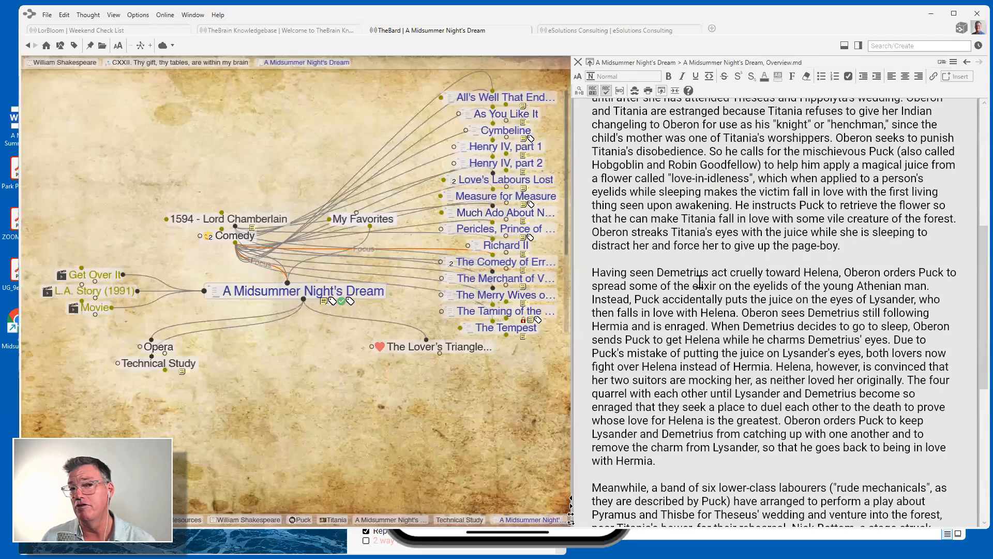
pyautogui.scroll(-5, 700, 281)
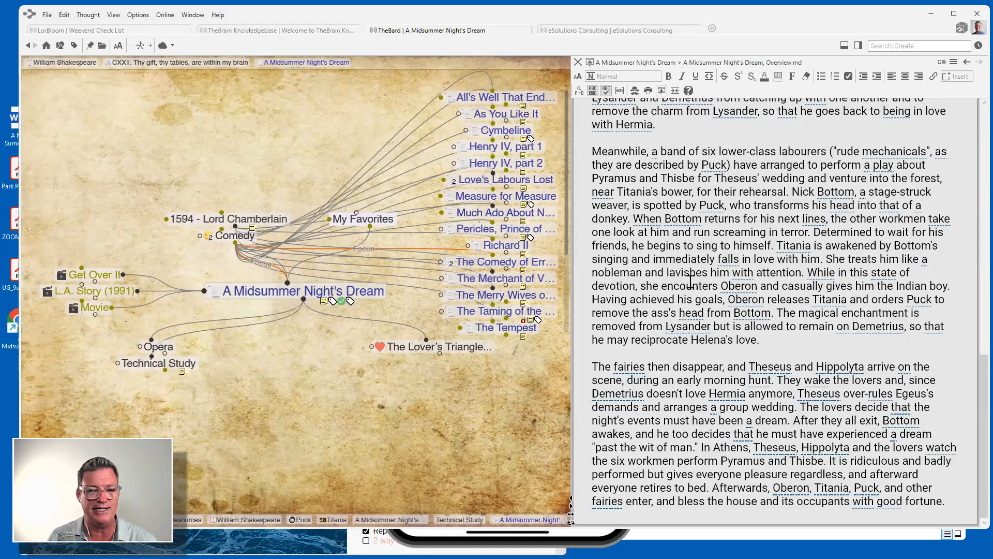
pyautogui.scroll(10, 691, 300)
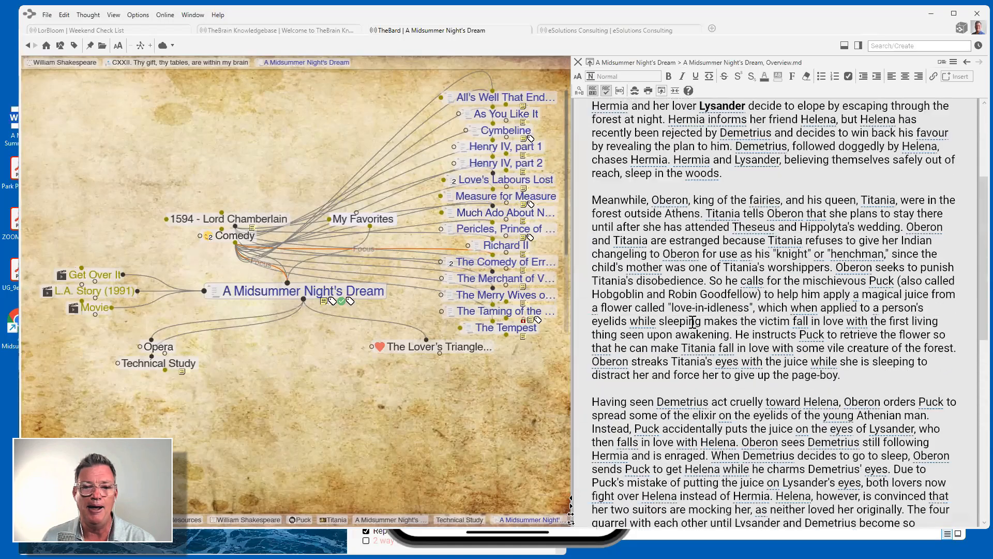
pyautogui.scroll(5, 693, 321)
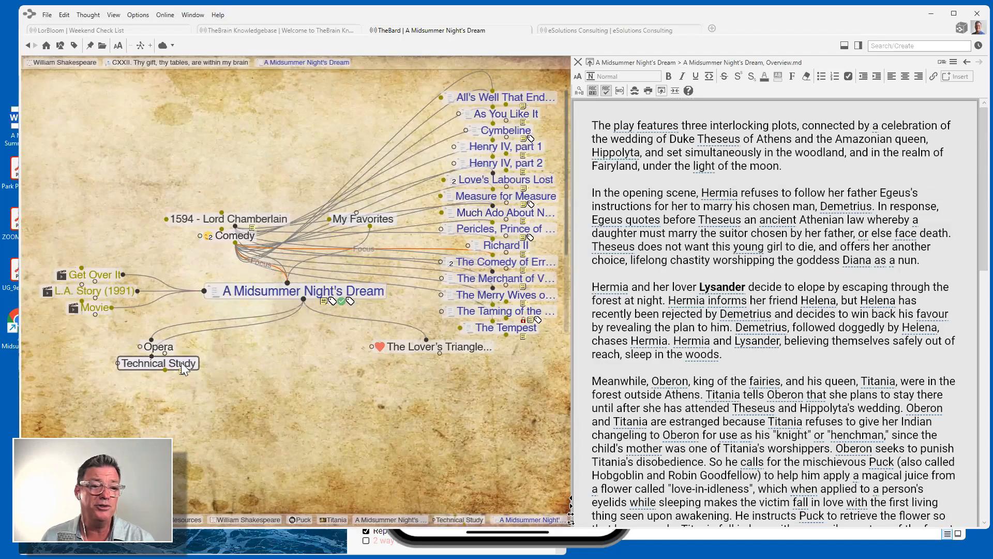
# Browse Technical Study, Character Studies, then Theseus, Hippolyta, Oberon, Egeus and Hermia.
pyautogui.click(183, 363)
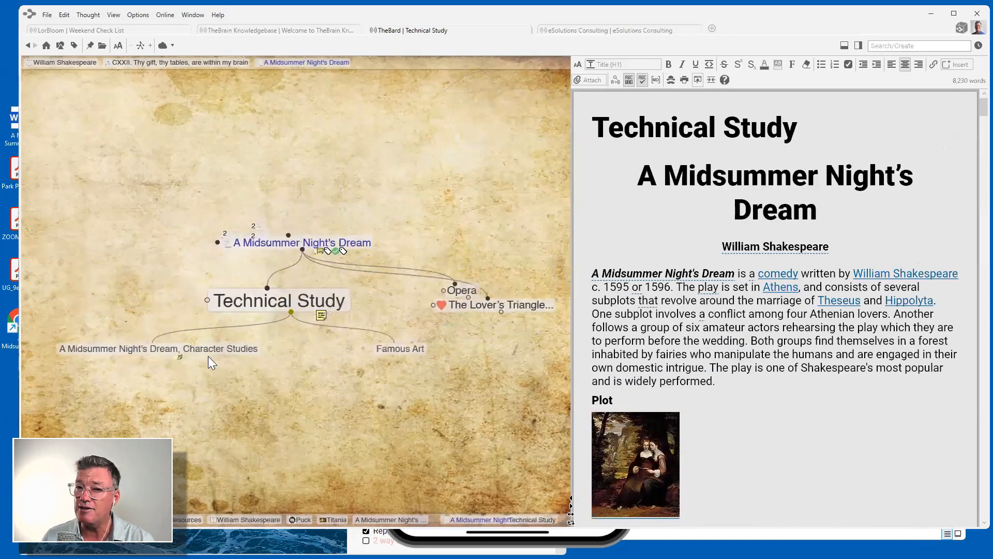
pyautogui.click(250, 345)
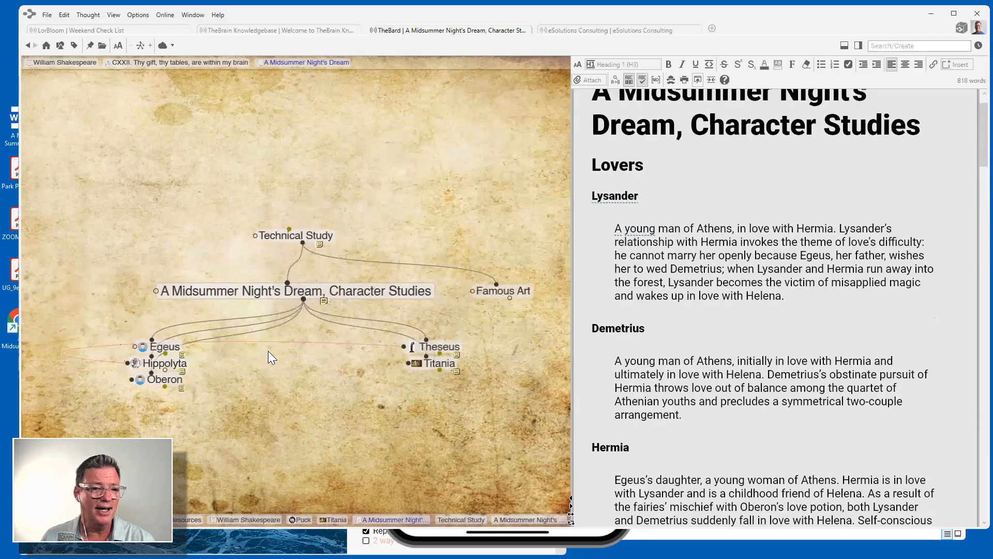
pyautogui.scroll(-15, 890, 393)
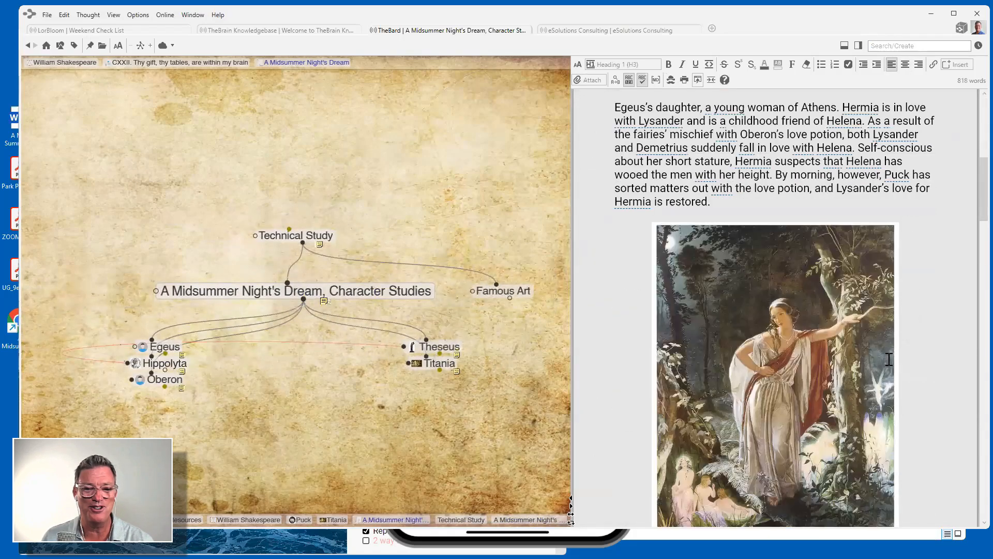
pyautogui.scroll(-3, 889, 361)
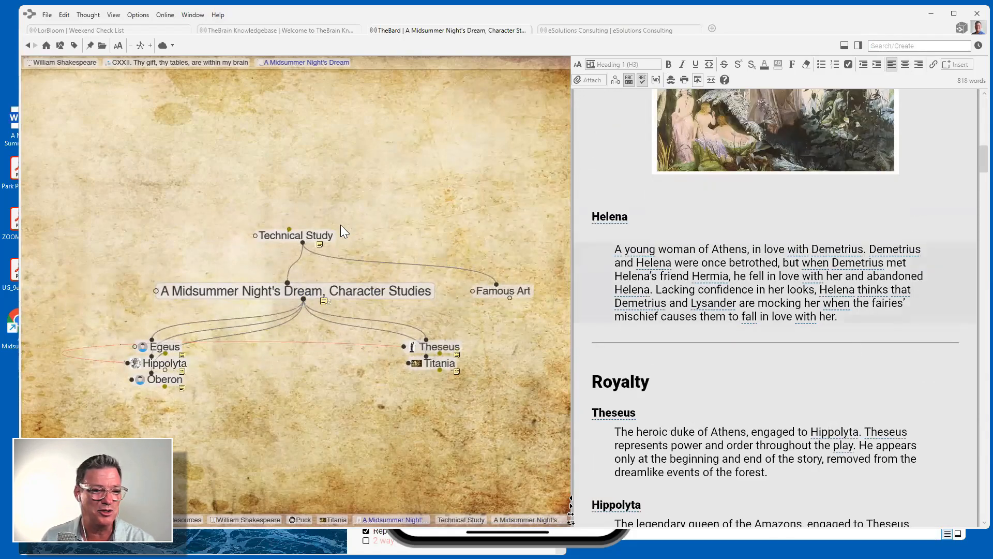
pyautogui.click(437, 348)
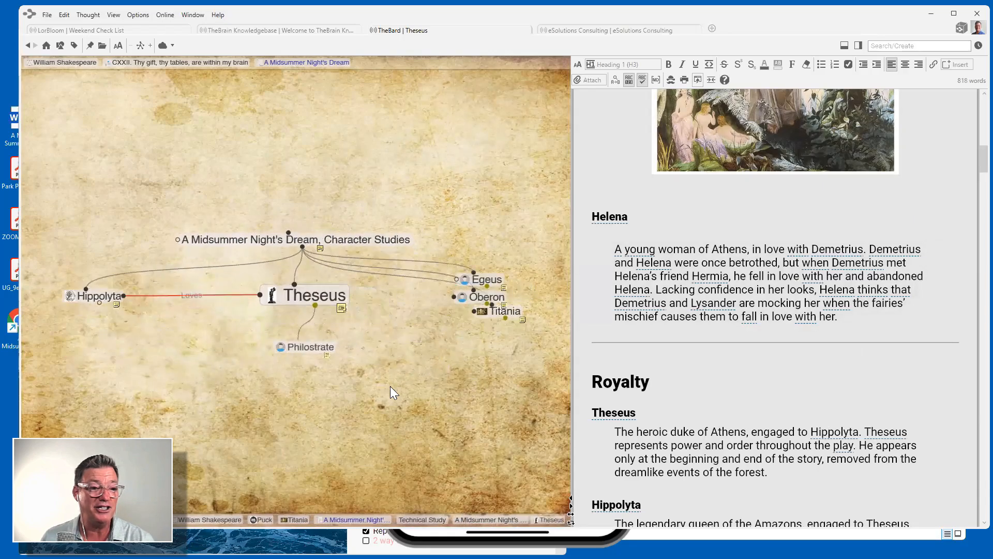
pyautogui.click(88, 291)
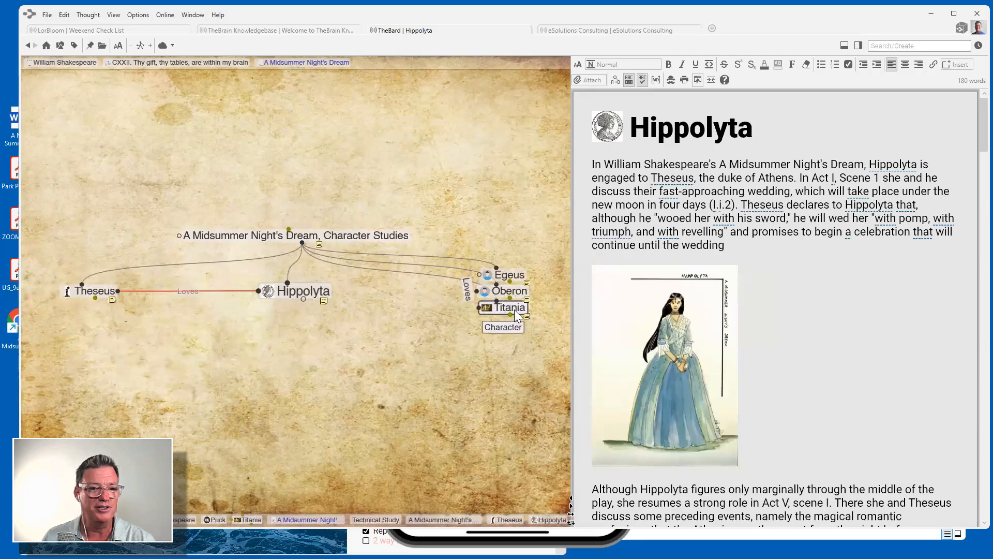
pyautogui.click(517, 289)
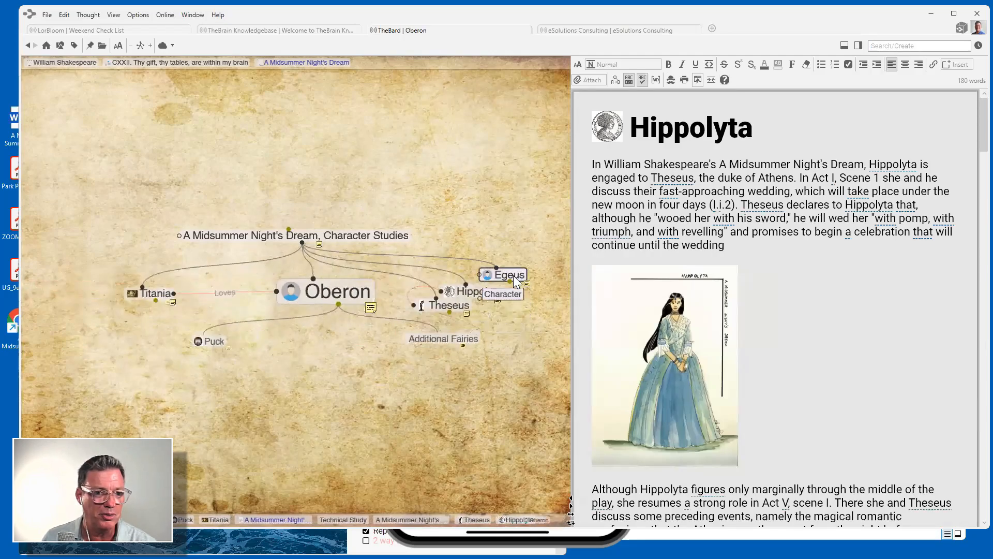
pyautogui.click(514, 276)
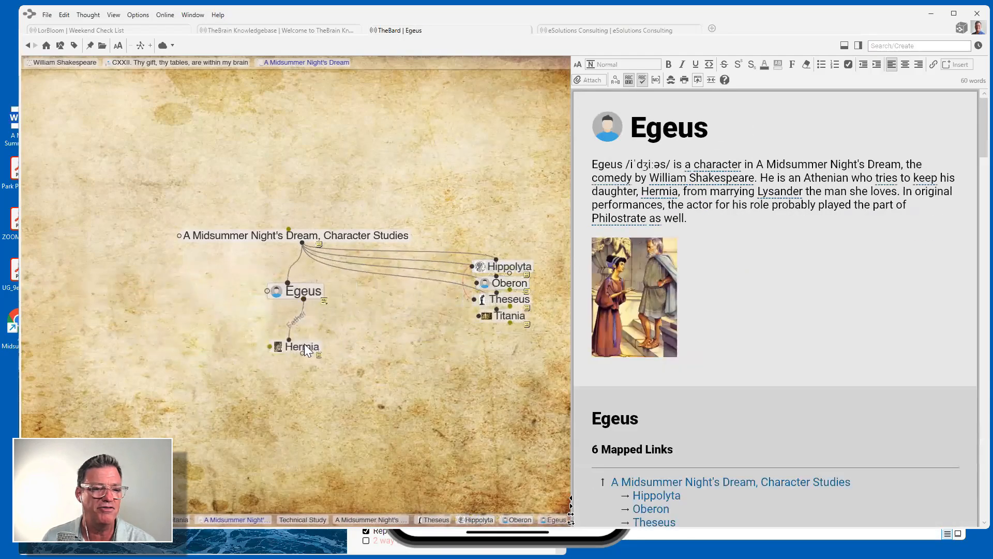
pyautogui.click(305, 346)
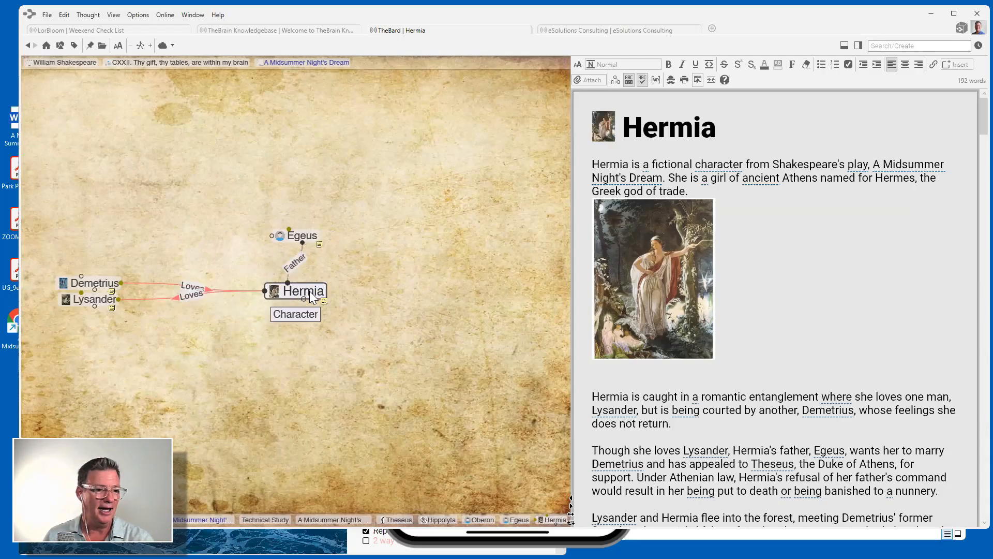
# Visit Lysander, Helena, Demetrius, Hermia and Egeus, then move up to the character studies parent.
pyautogui.click(90, 299)
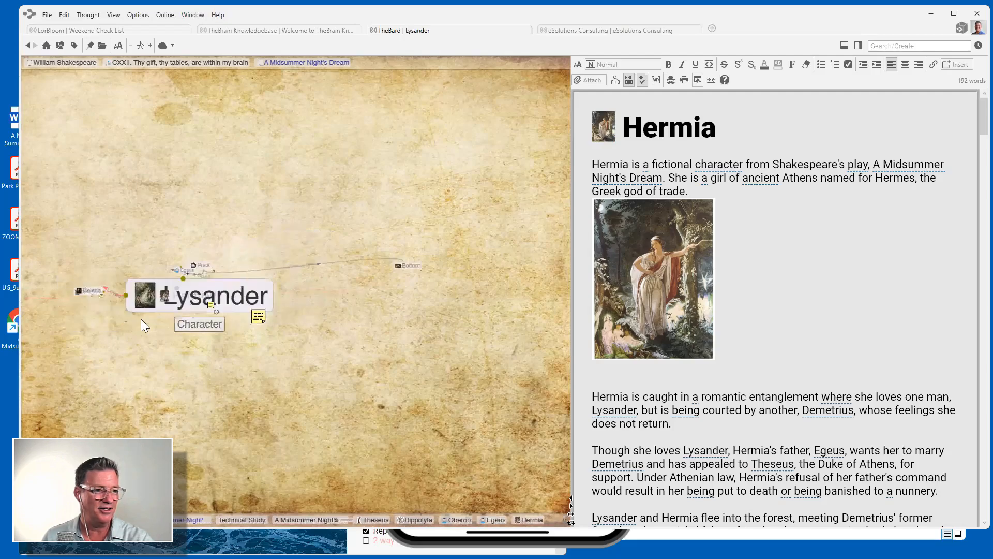
pyautogui.click(92, 281)
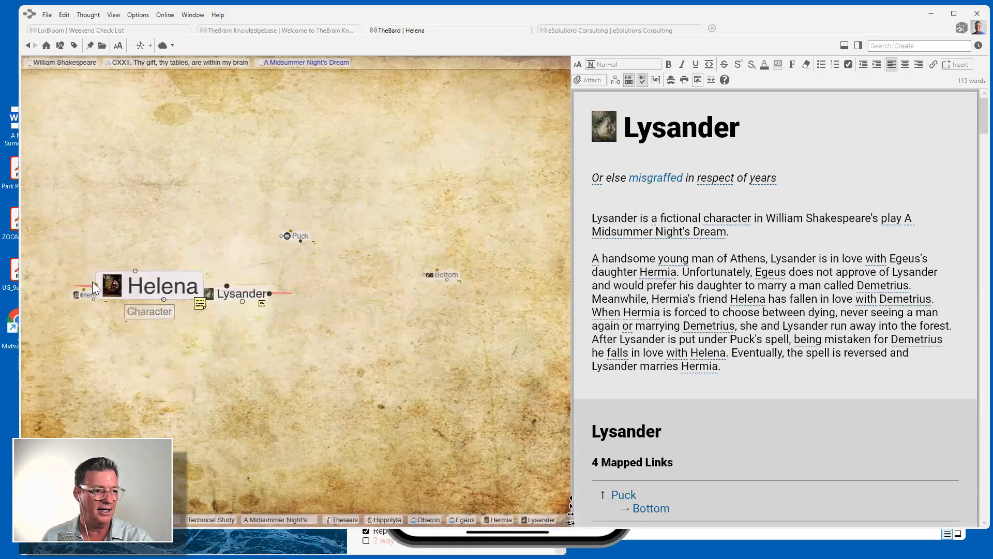
pyautogui.click(98, 286)
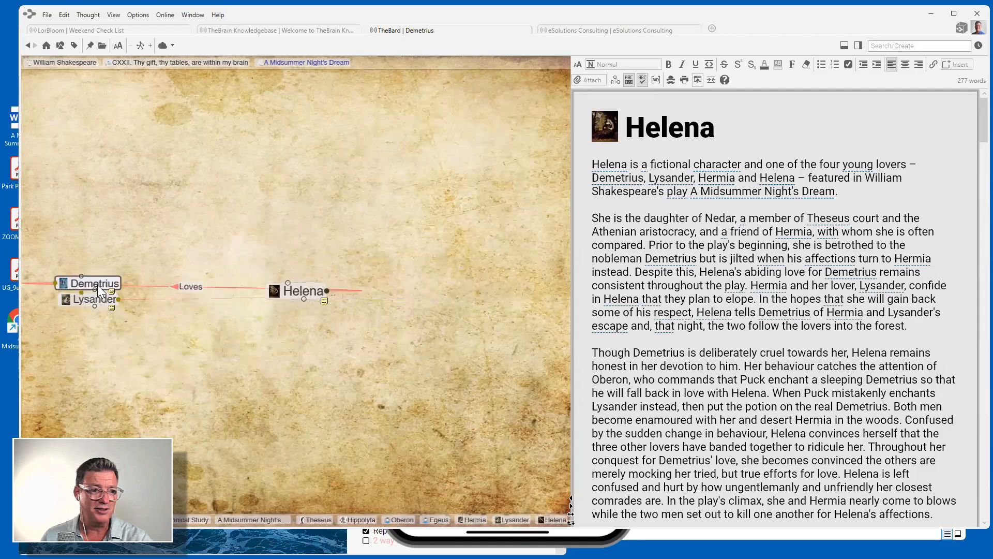
pyautogui.click(91, 299)
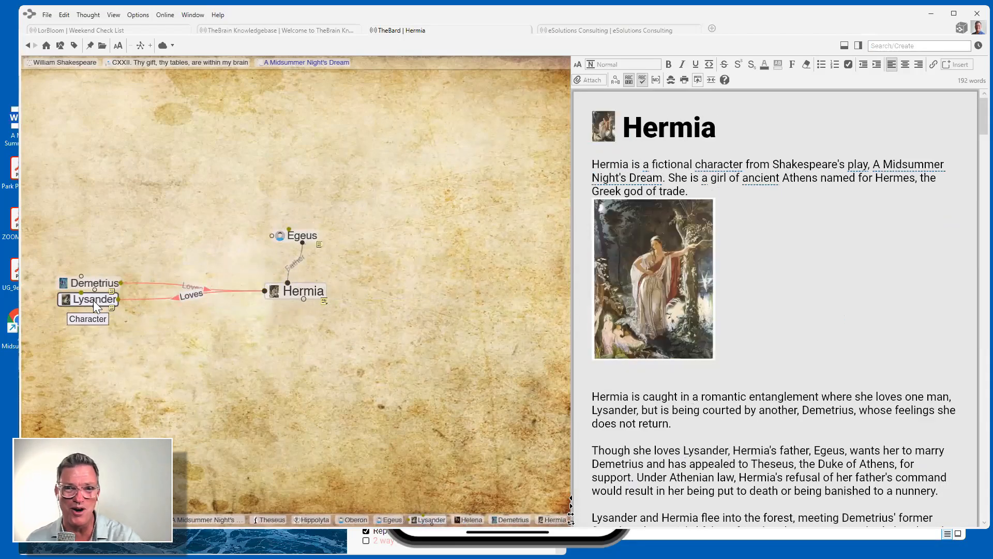
pyautogui.click(295, 241)
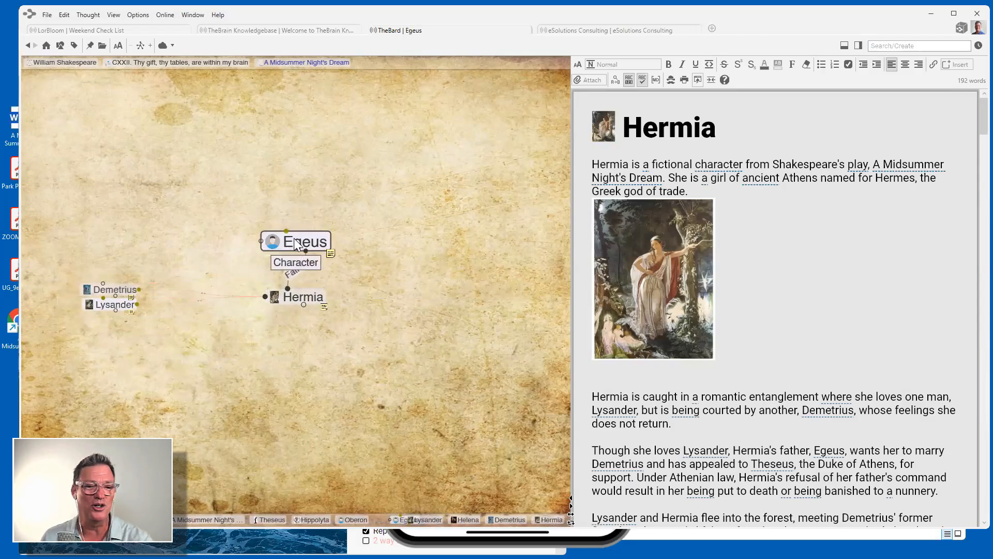
pyautogui.click(296, 237)
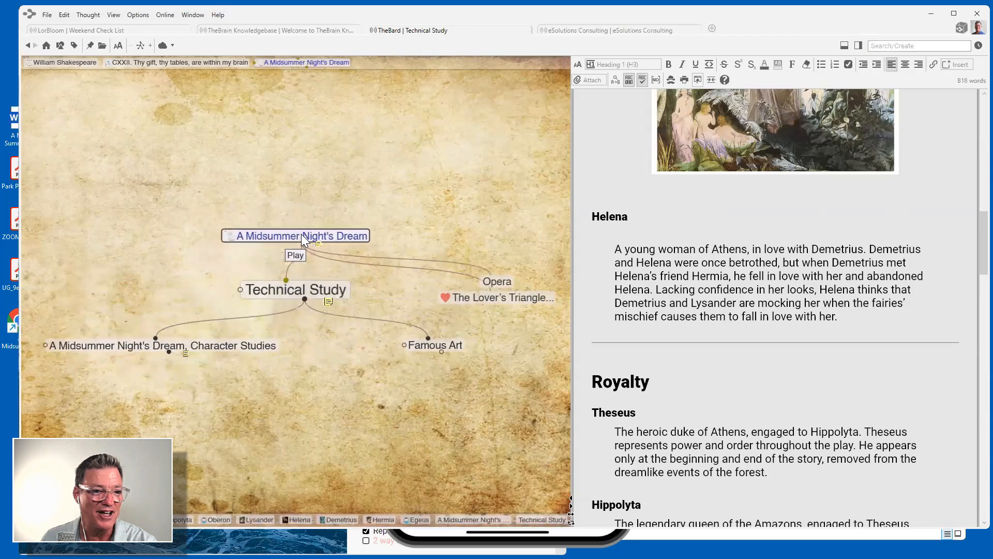
# Go from A Midsummer Night's Dream via 1594 - Lord Chamberlain to 1611 - Retirement.
pyautogui.click(301, 234)
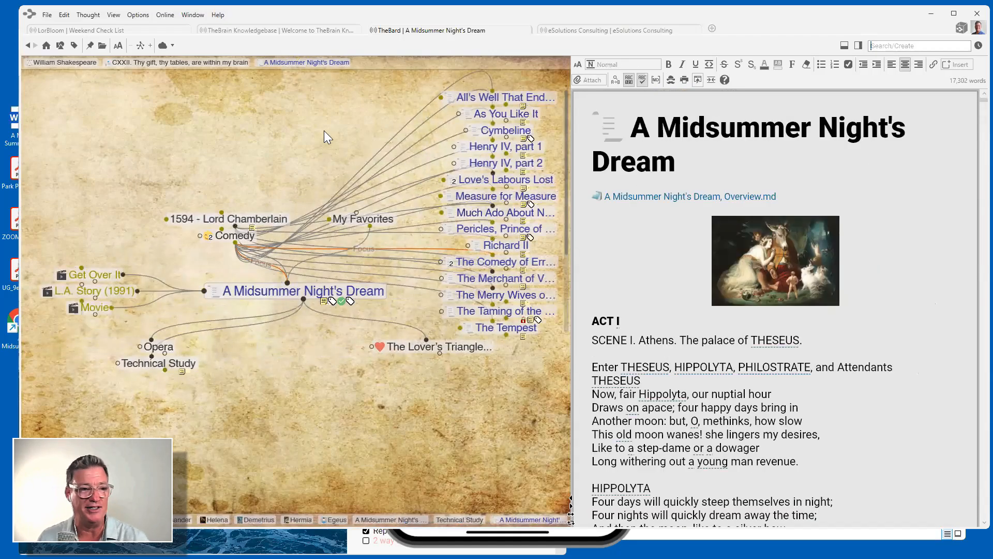
pyautogui.click(271, 218)
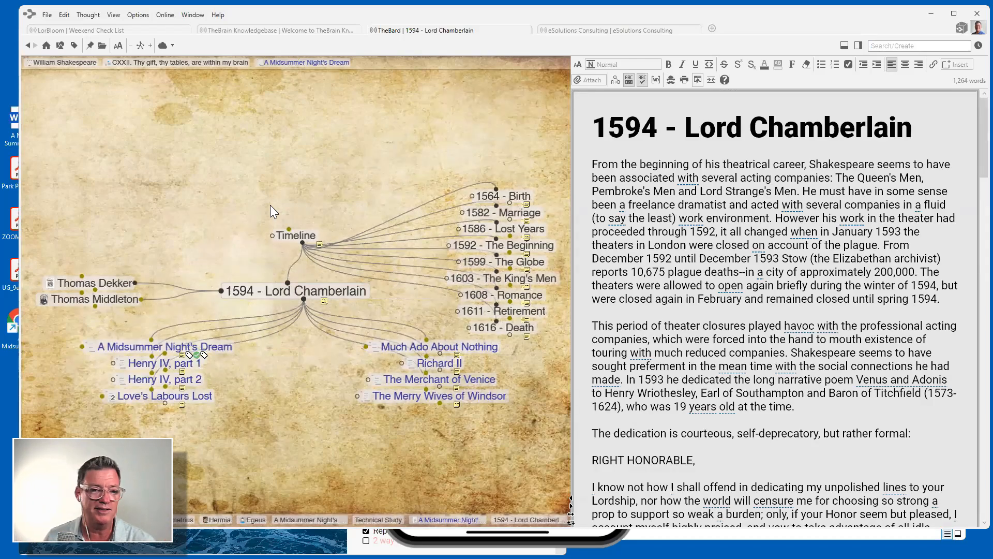
pyautogui.moveTo(526, 307)
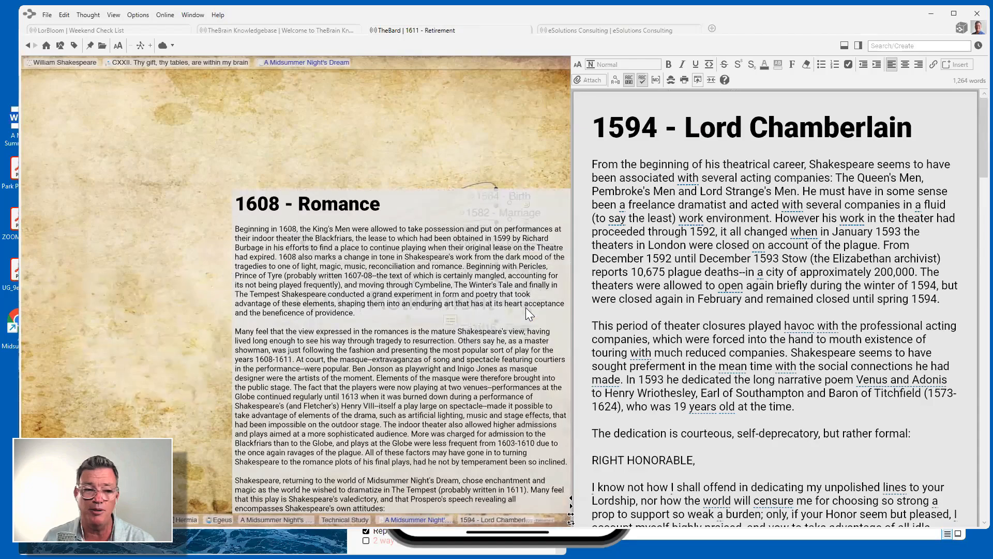
pyautogui.click(436, 346)
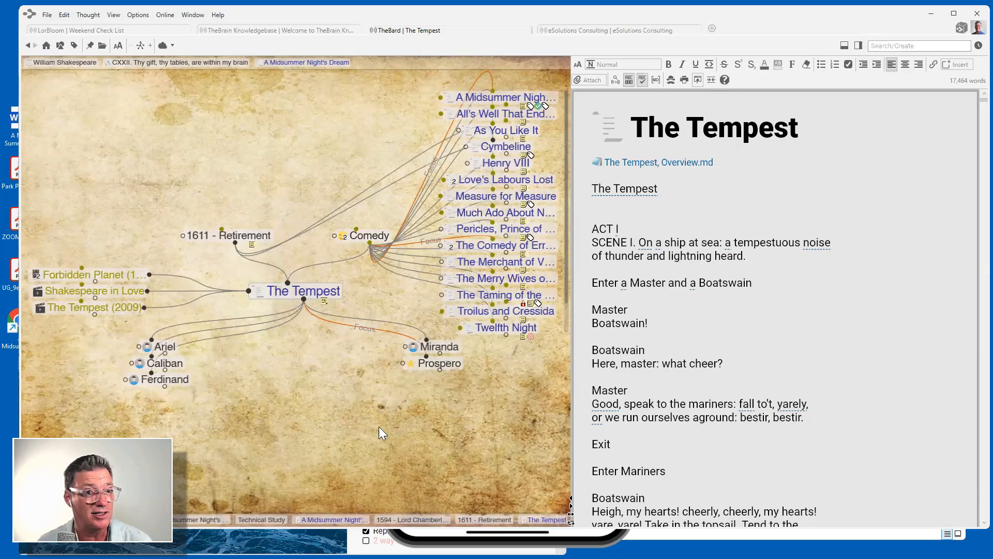
# Switch to the eSolutions Consulting brain with notes on the right and a wider map.
pyautogui.click(658, 30)
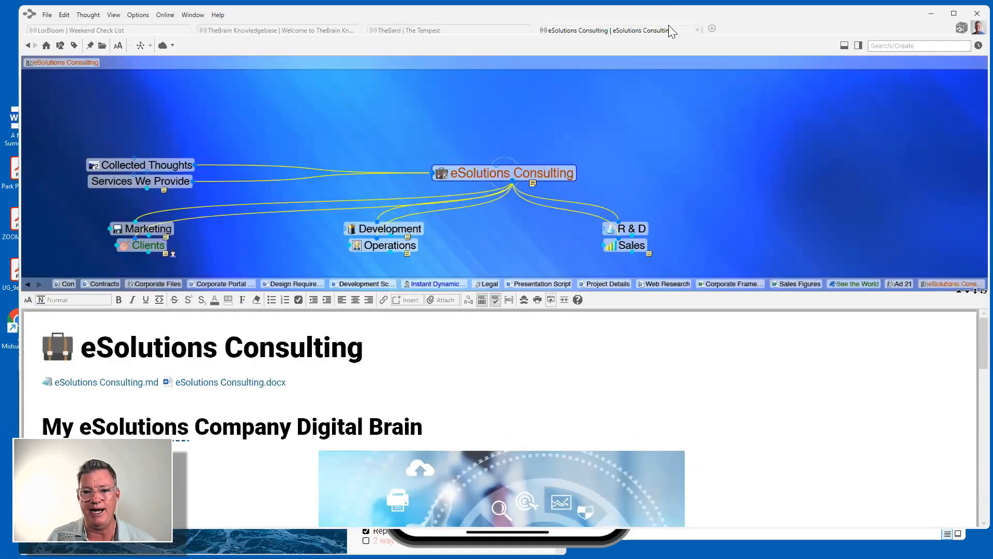
pyautogui.click(971, 293)
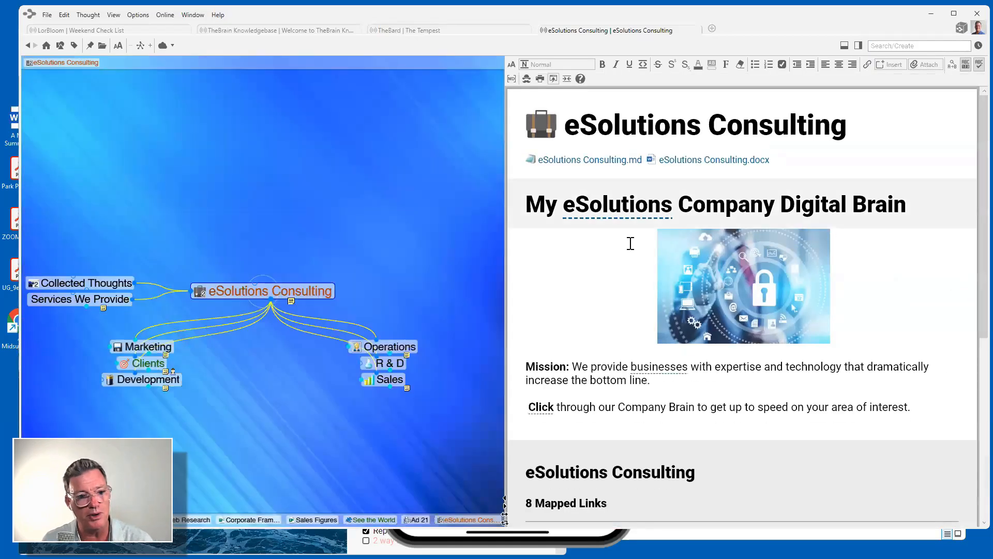
pyautogui.moveTo(507, 257); pyautogui.dragTo(590, 258)
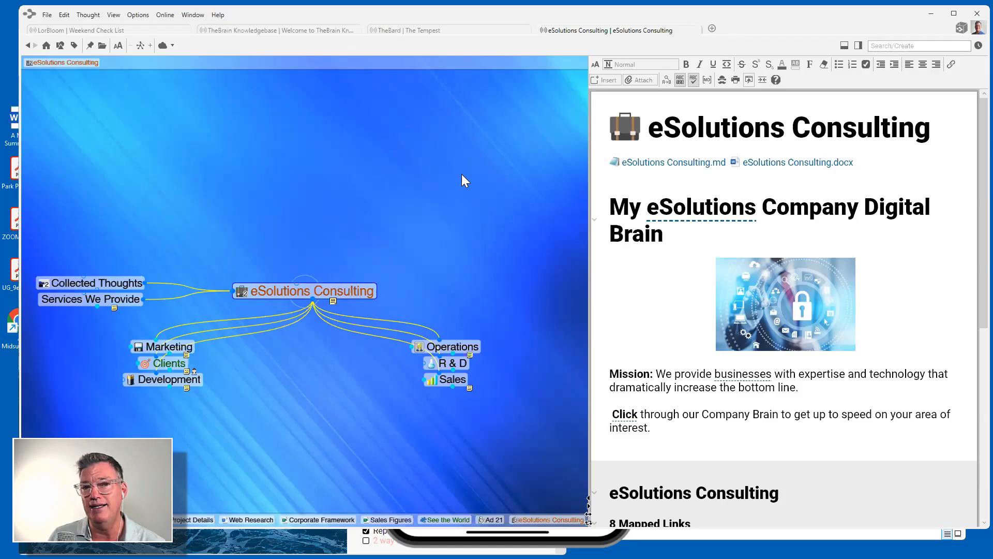
# Open the Brains tab with Ctrl+T and scroll through the brain tiles and back to the top.
pyautogui.hotkey('ctrl', 't')
pyautogui.scroll(-1, 492, 182)
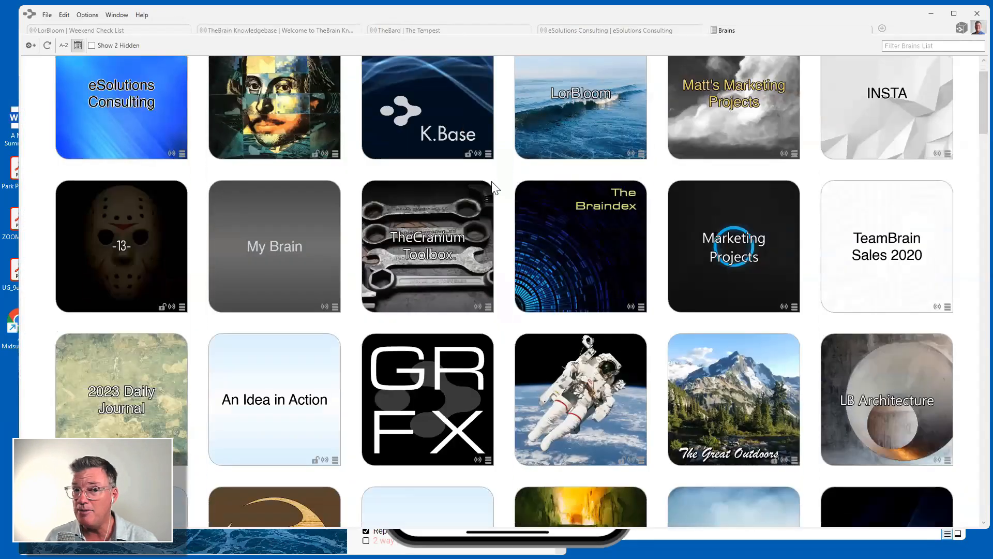
pyautogui.scroll(-10, 494, 186)
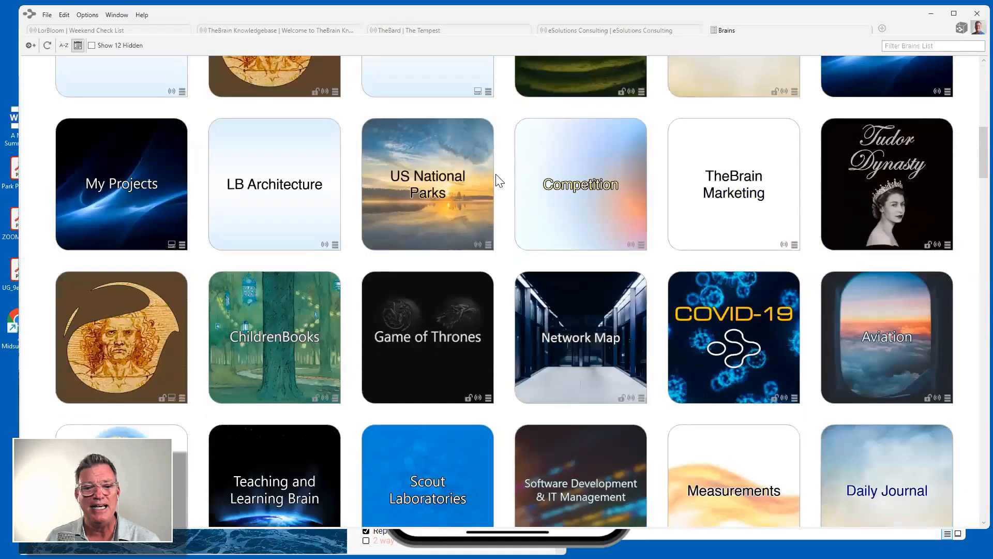
pyautogui.scroll(-12, 498, 180)
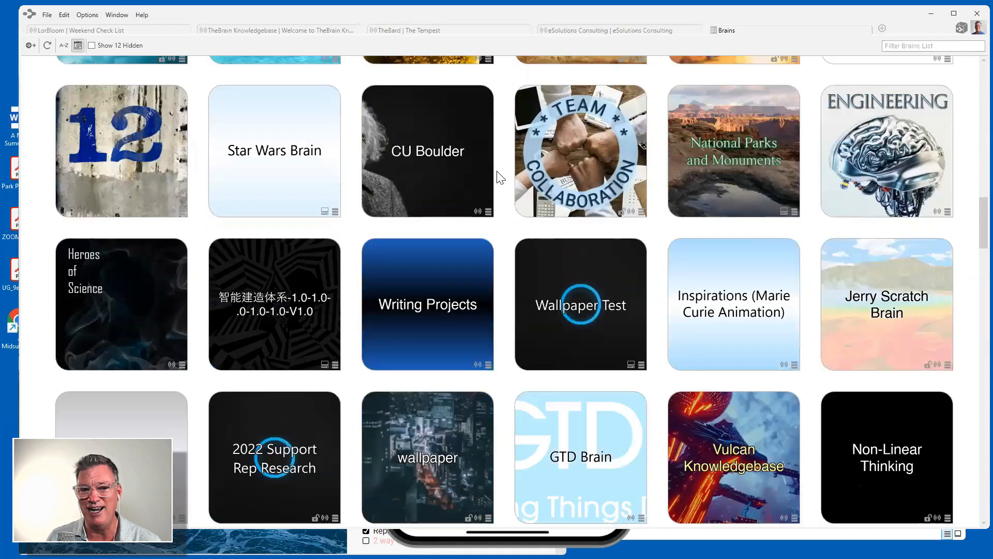
pyautogui.scroll(-12, 498, 177)
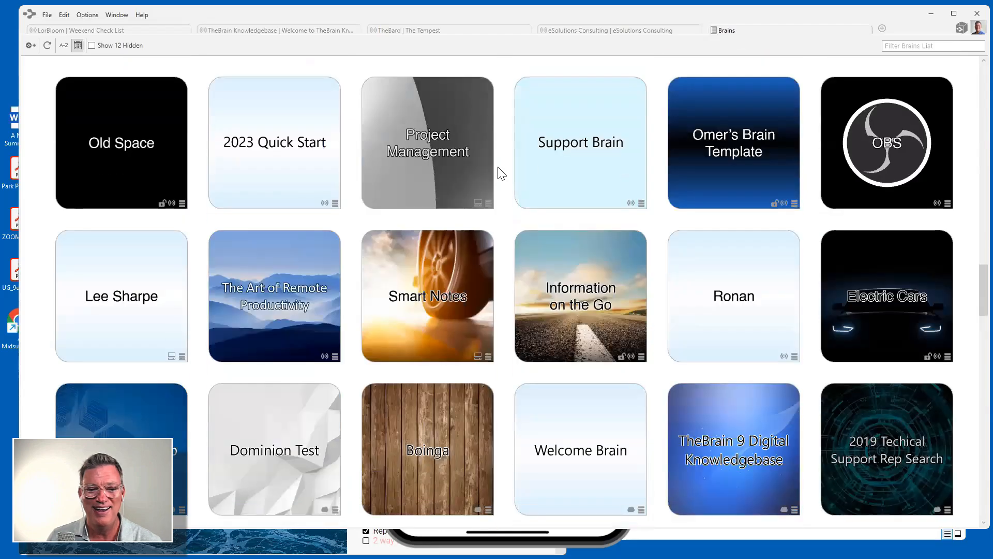
pyautogui.scroll(-12, 502, 173)
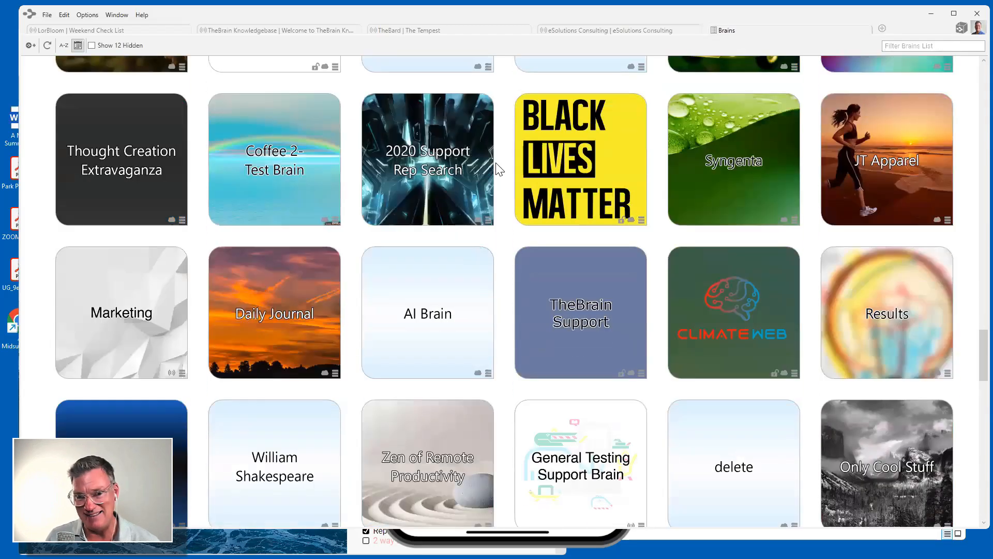
pyautogui.scroll(10, 498, 169)
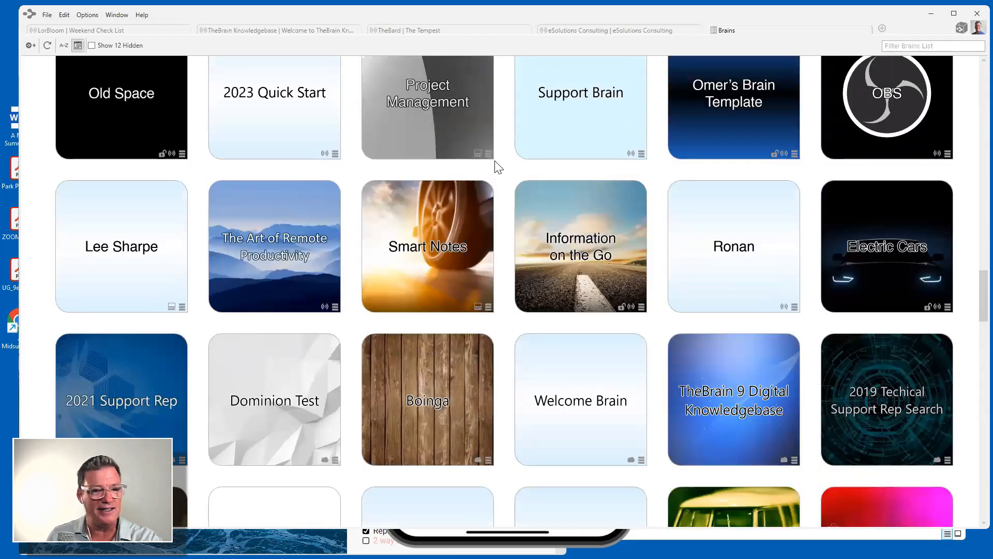
pyautogui.scroll(9, 499, 167)
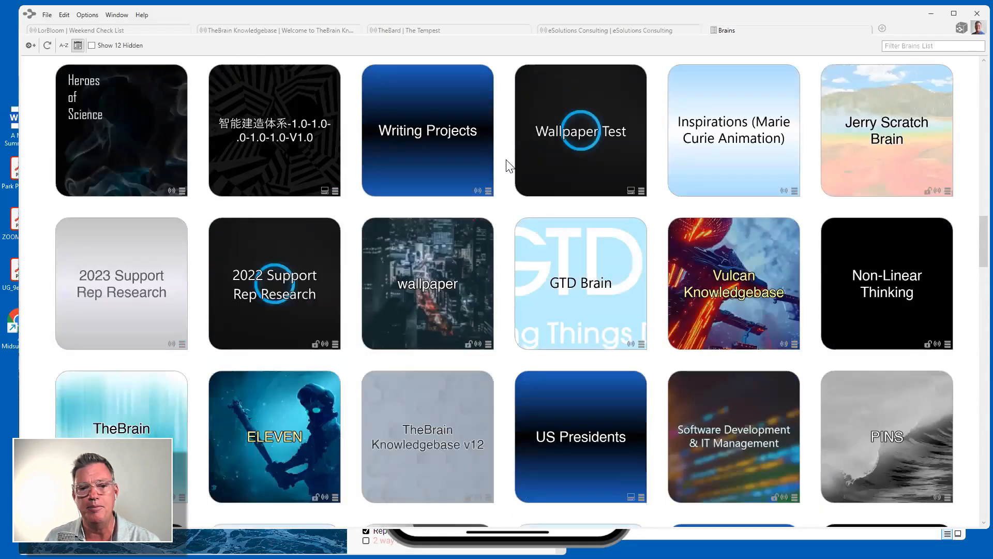
pyautogui.scroll(9, 510, 166)
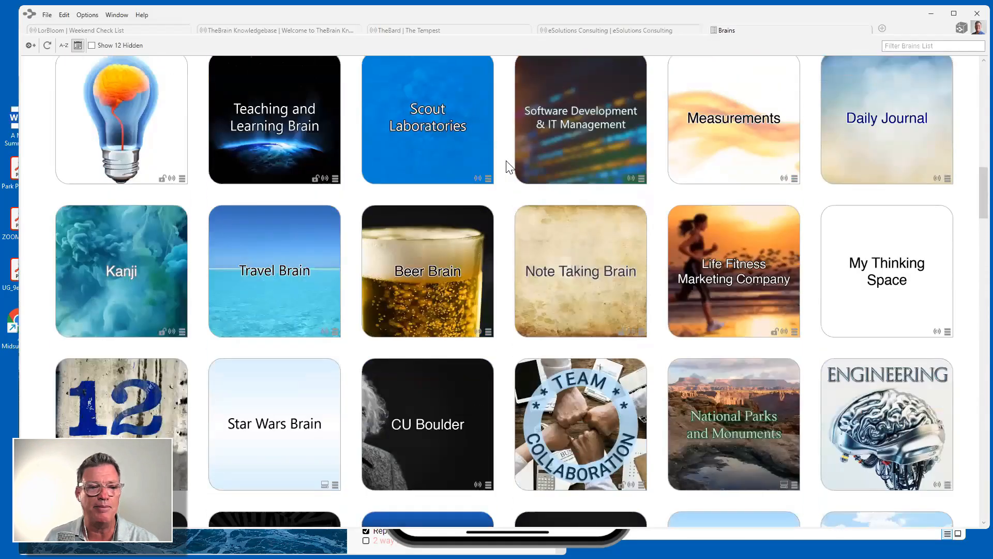
pyautogui.scroll(18, 510, 165)
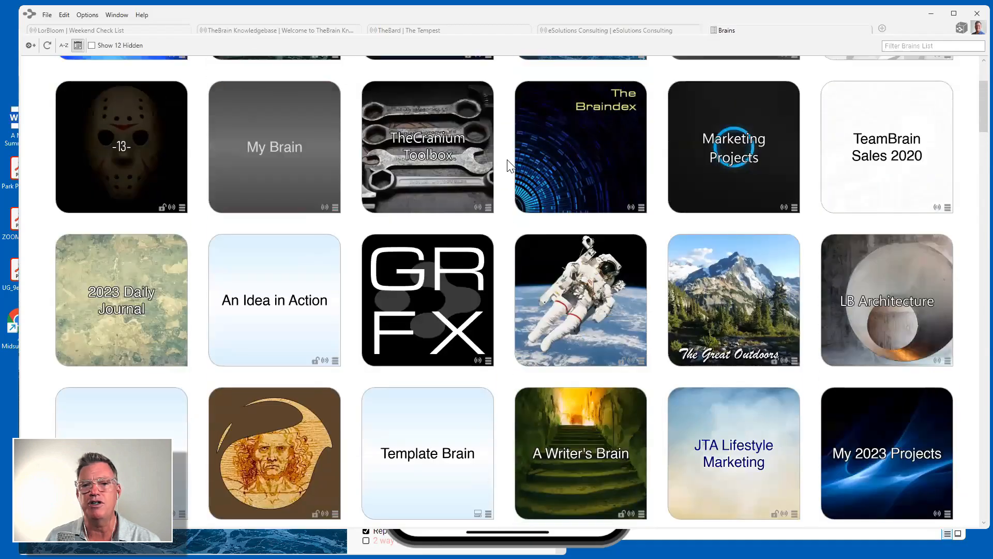
pyautogui.scroll(3, 510, 165)
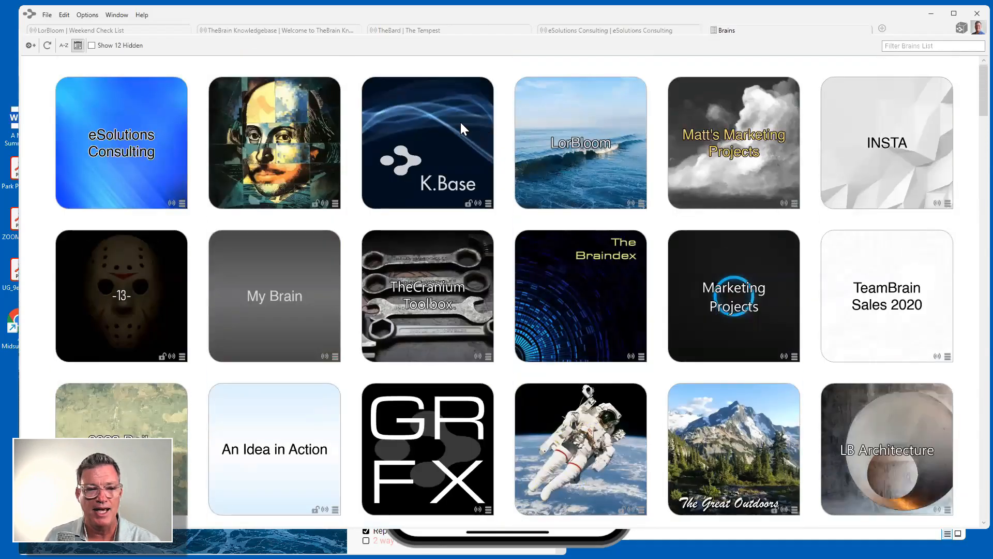
# Create a new brain named '101 Brain' from the File menu.
pyautogui.click(50, 15)
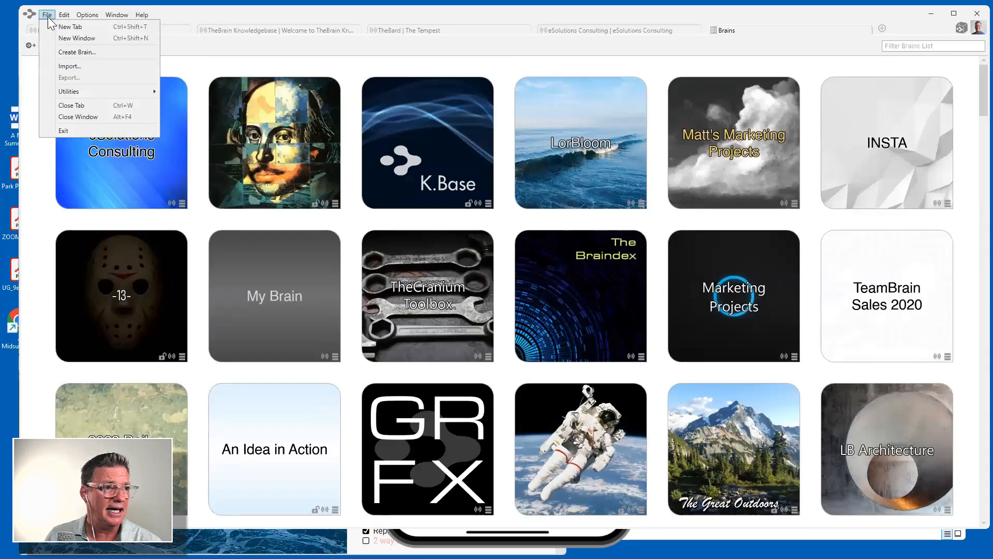
pyautogui.click(63, 52)
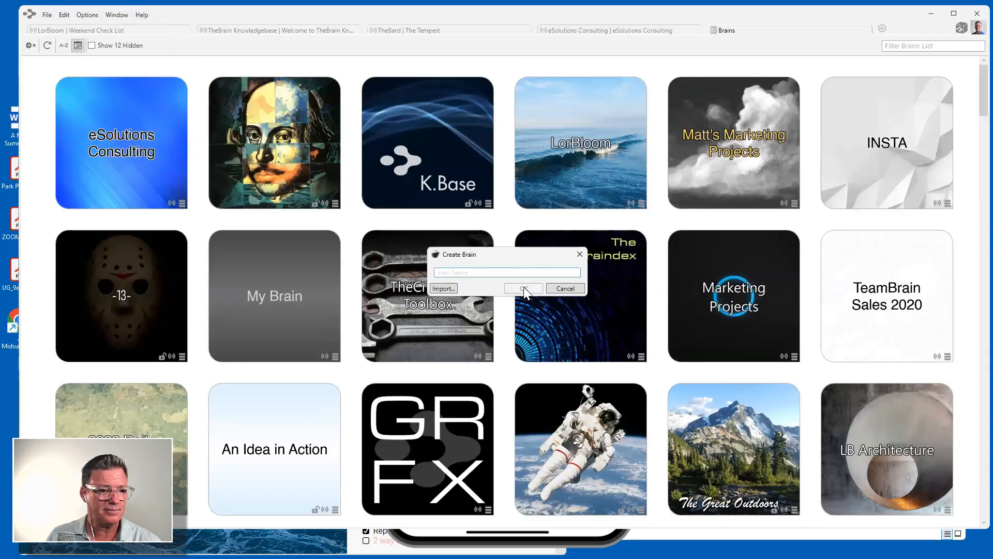
pyautogui.write('101 Brain')
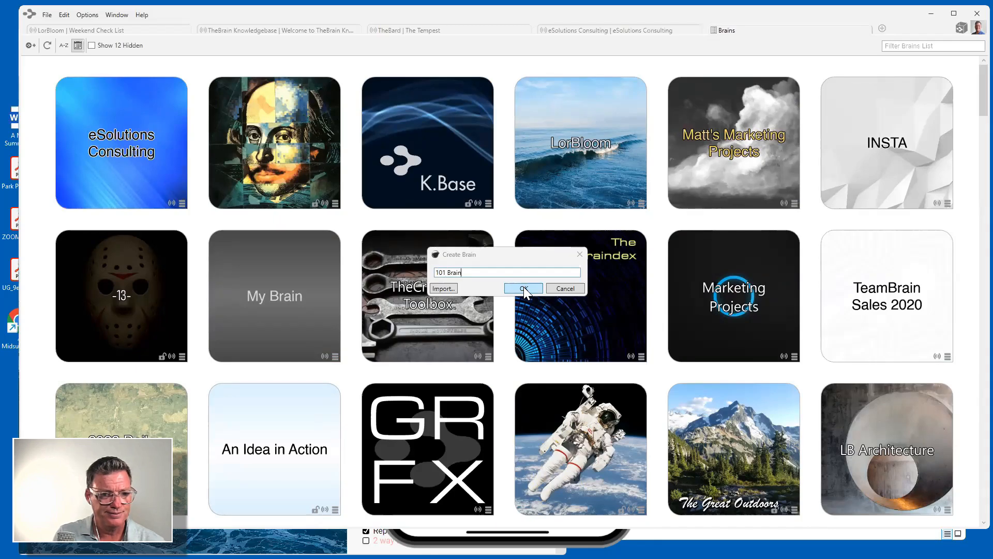
pyautogui.click(523, 288)
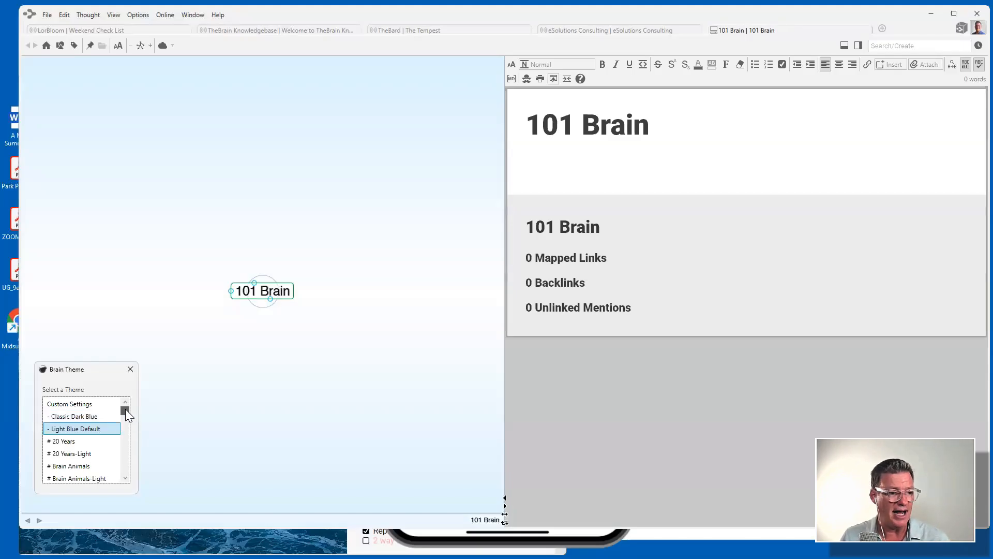
# Preview the Relaxed Ocean, Polygon Gray and Painted Sky themes, then return to Light Blue Default.
pyautogui.moveTo(126, 409); pyautogui.dragTo(111, 439)
pyautogui.click(80, 454)
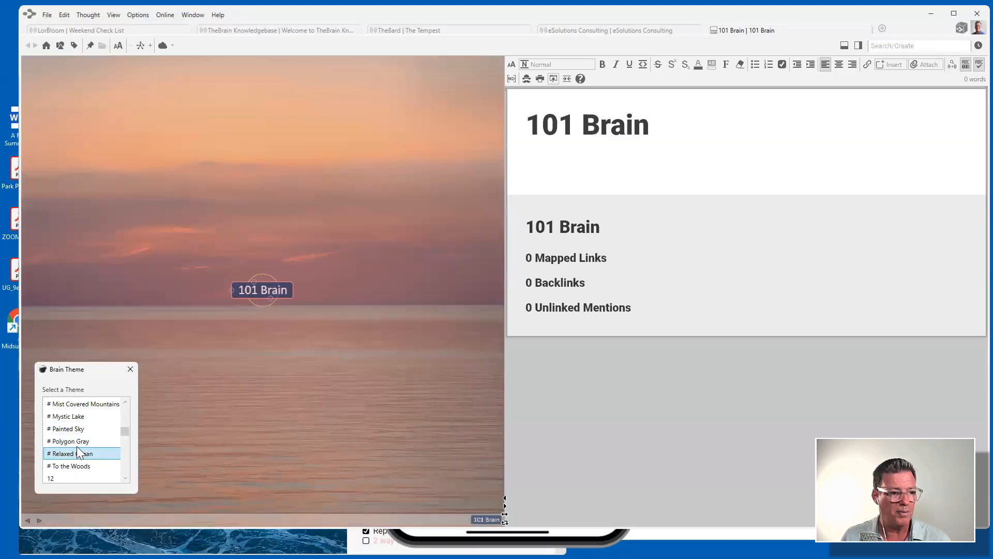
pyautogui.click(78, 441)
pyautogui.click(78, 429)
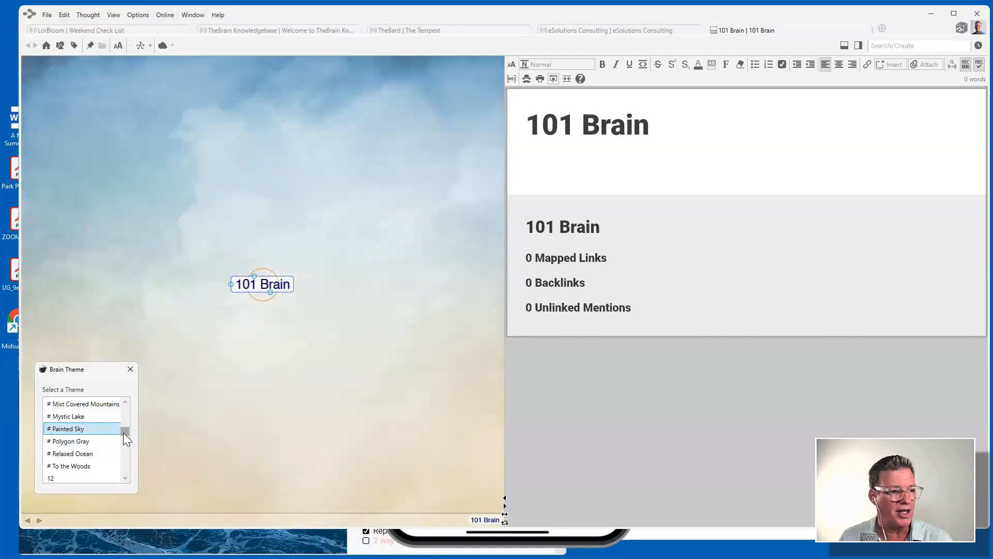
pyautogui.moveTo(124, 434); pyautogui.dragTo(126, 402)
pyautogui.click(94, 434)
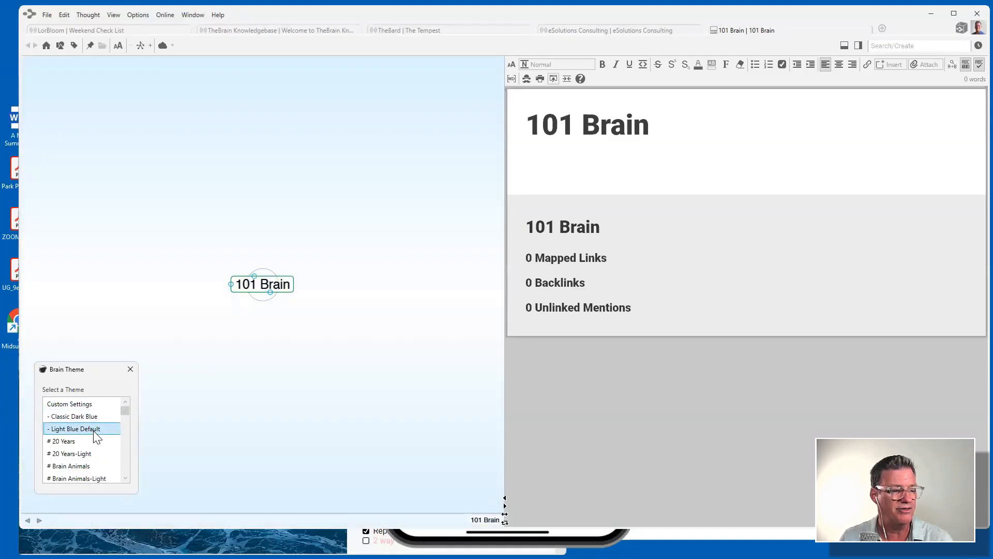
# Close the theme chooser, widen the map, and start a new child thought under 101 Brain.
pyautogui.click(131, 369)
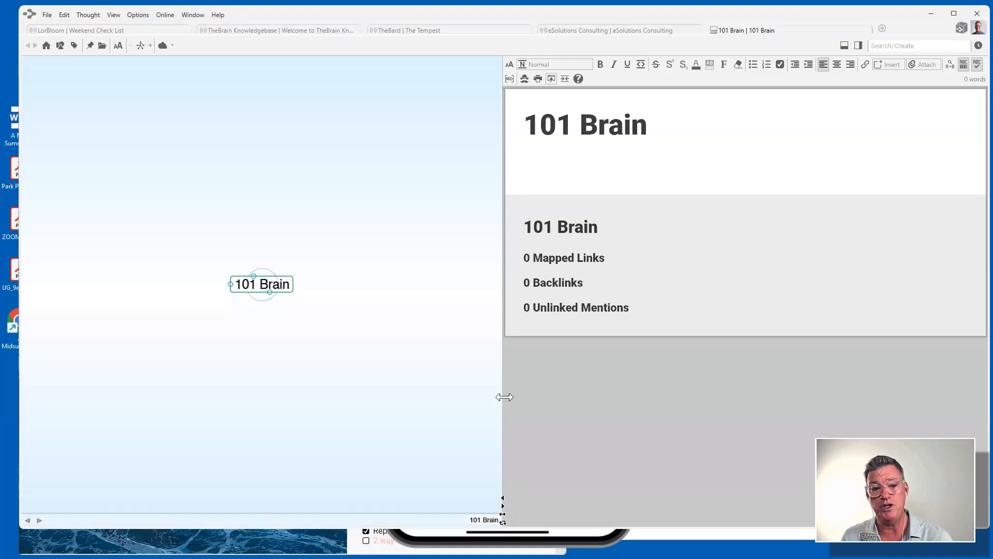
pyautogui.moveTo(502, 395); pyautogui.dragTo(594, 399)
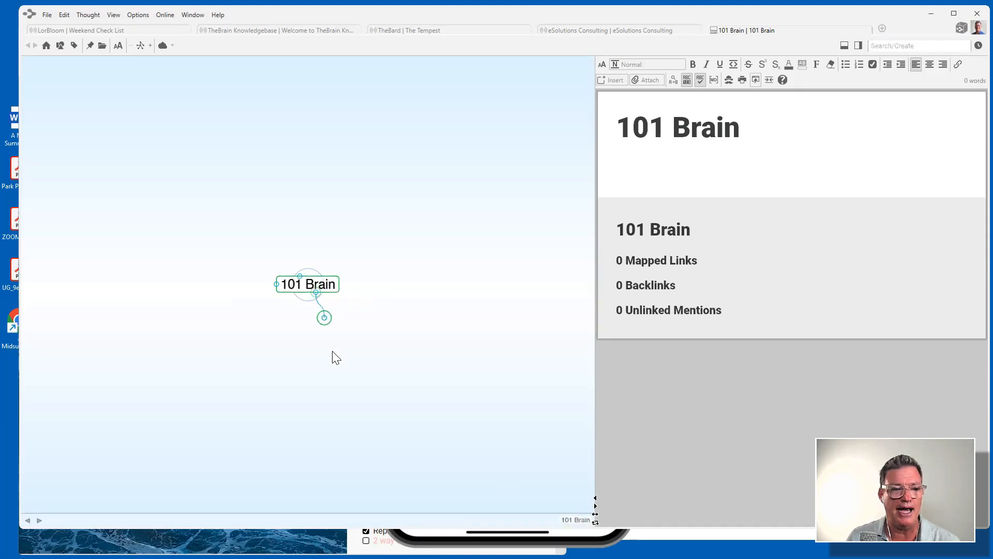
pyautogui.moveTo(337, 358); pyautogui.dragTo(328, 356)
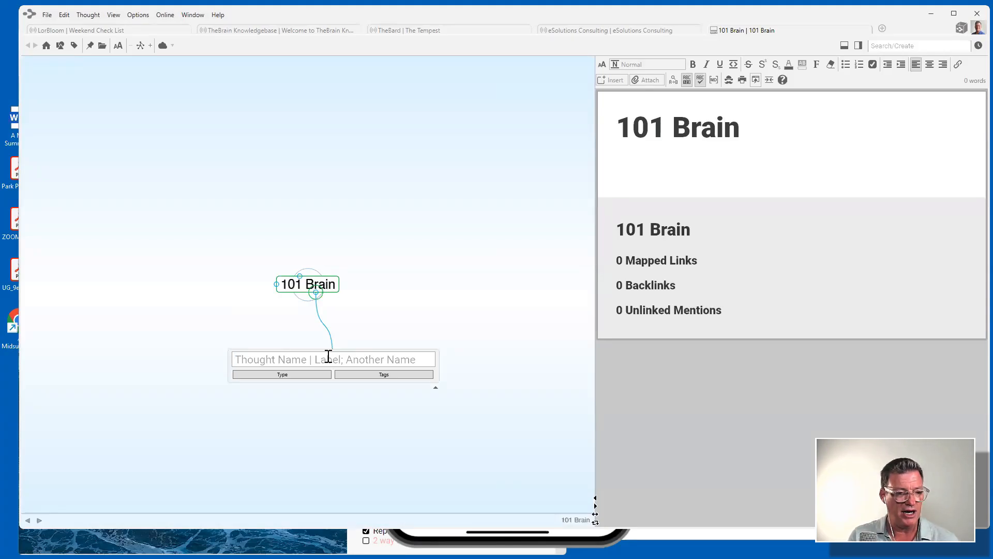
# Add Personal and Business as child thoughts of 101 Brain.
pyautogui.write('Pers')
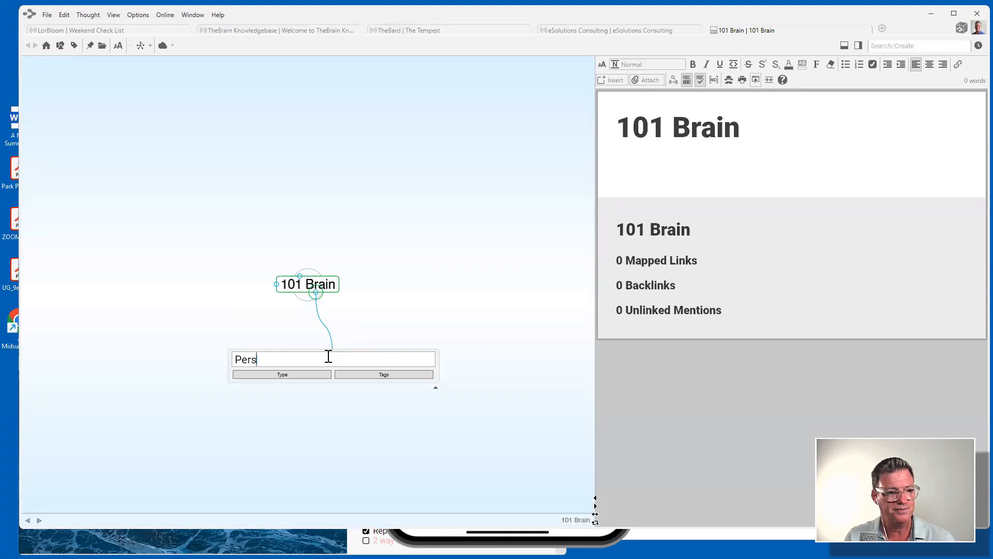
pyautogui.write('onal')
pyautogui.press('Return')
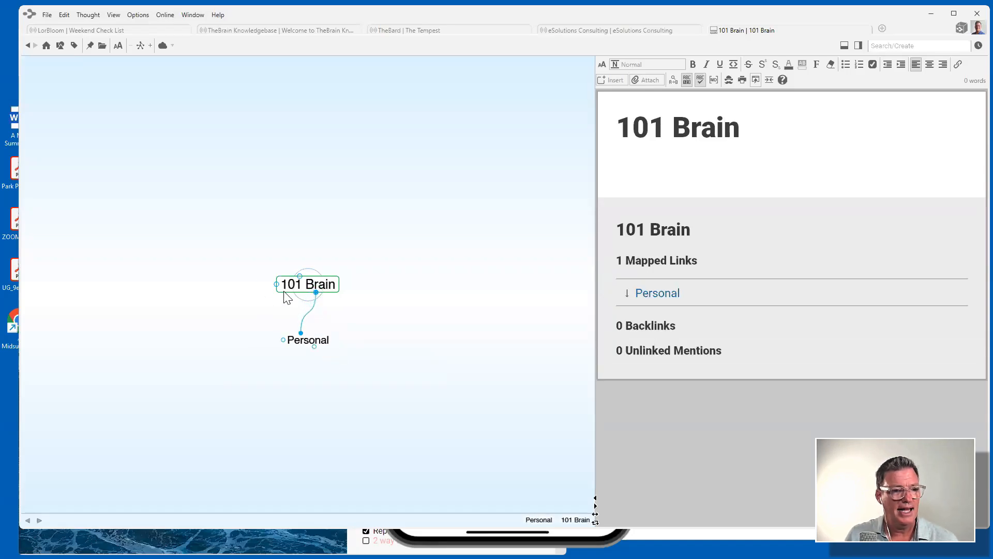
pyautogui.click(349, 325)
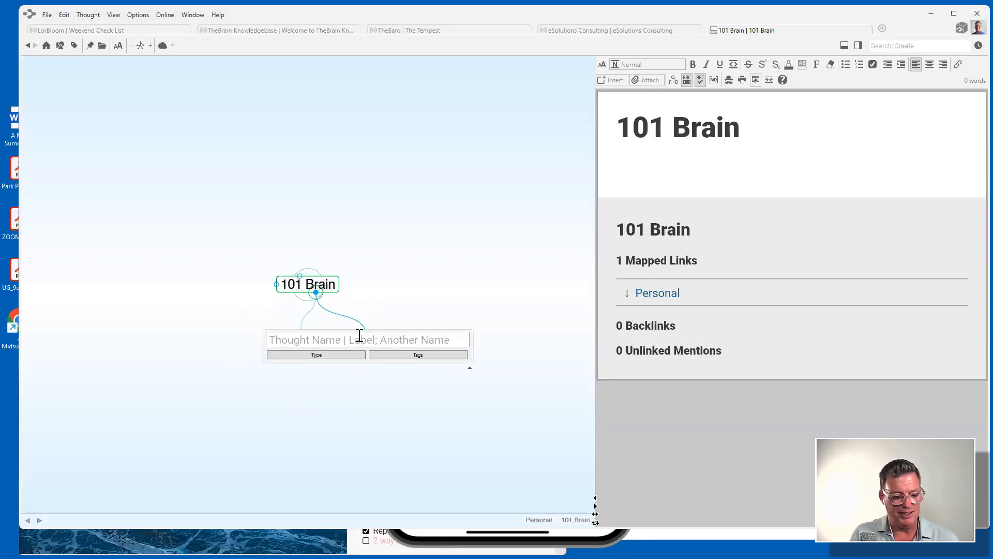
pyautogui.write('B')
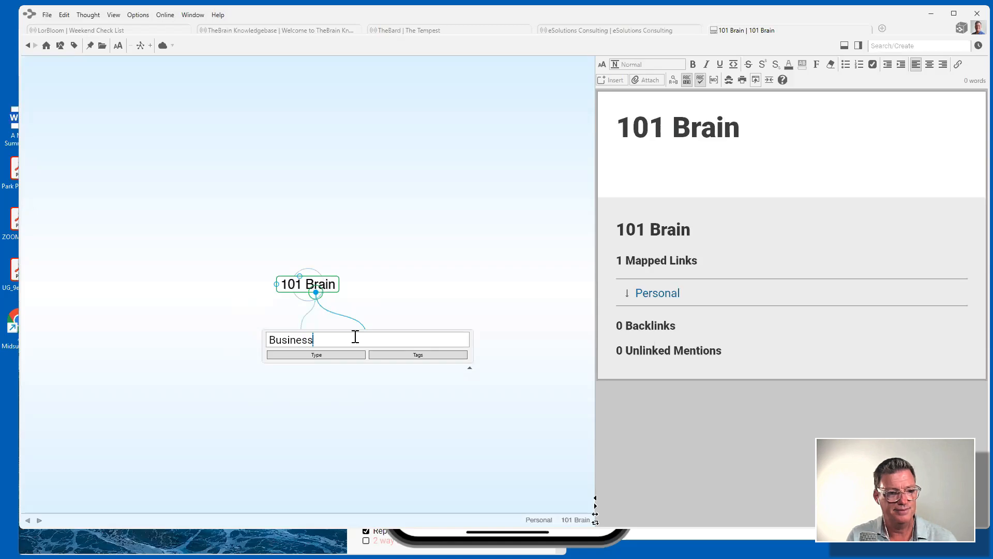
pyautogui.write('usiness')
pyautogui.press('Return')
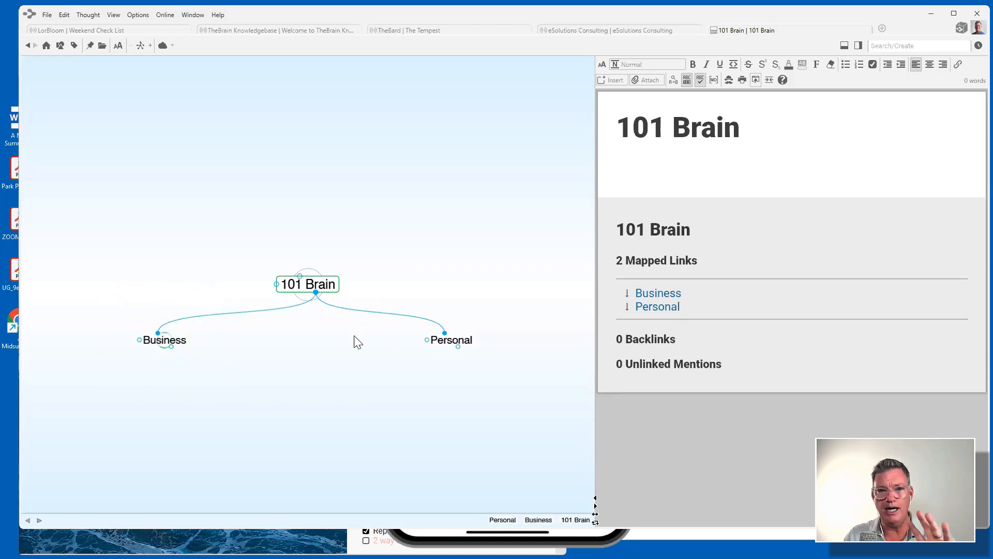
# Focus Personal and add Family and Friends as its child thoughts.
pyautogui.click(448, 340)
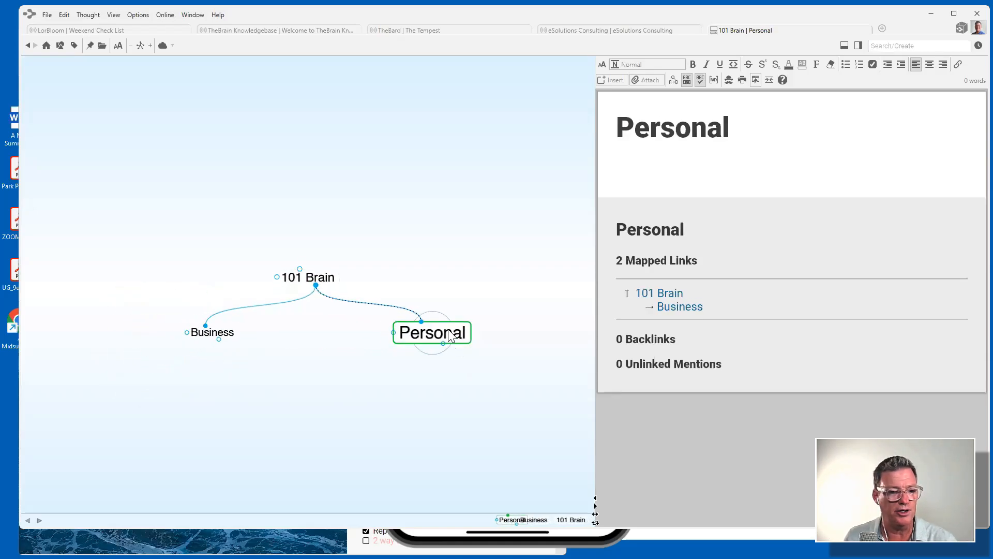
pyautogui.moveTo(315, 292); pyautogui.dragTo(295, 340)
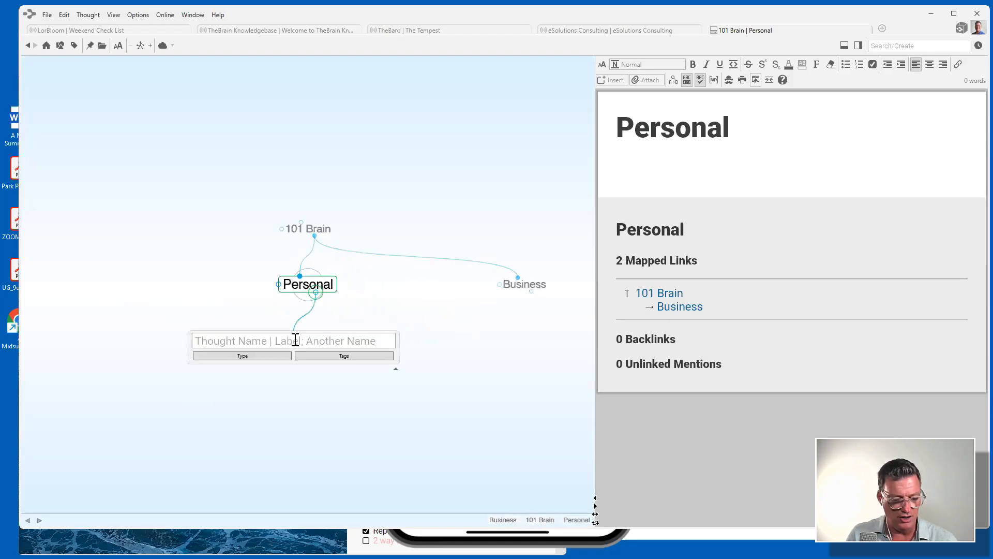
pyautogui.write('Famil')
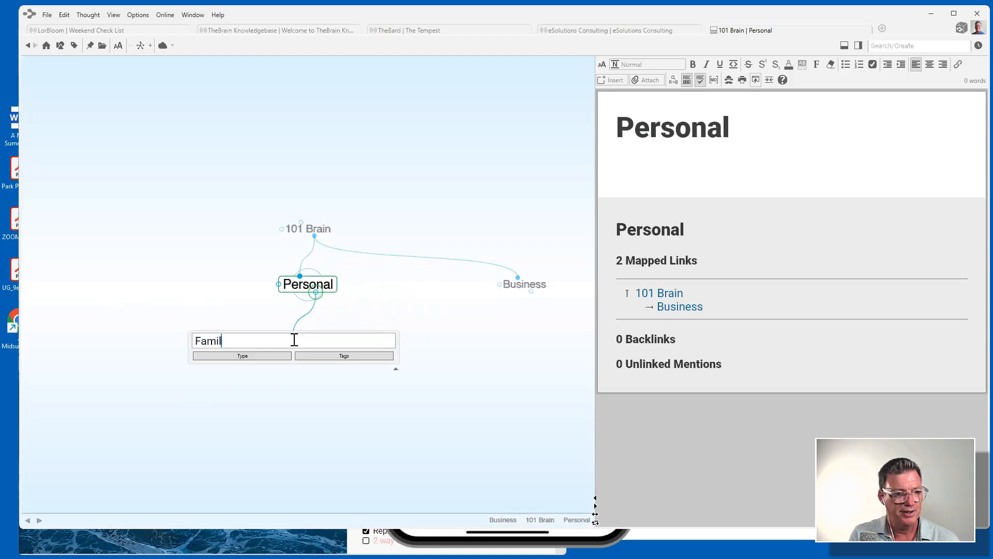
pyautogui.write('y')
pyautogui.press('Return')
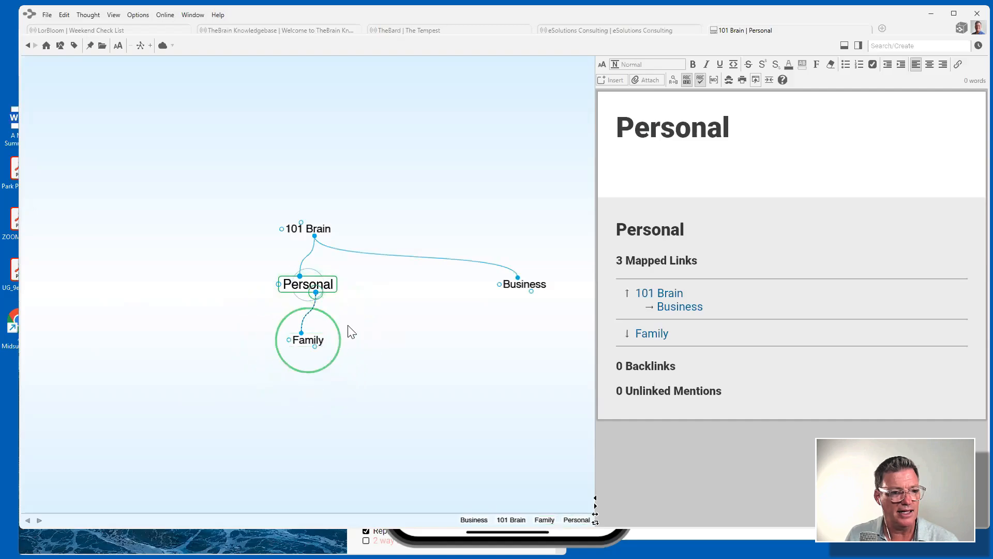
pyautogui.moveTo(315, 293); pyautogui.dragTo(380, 344)
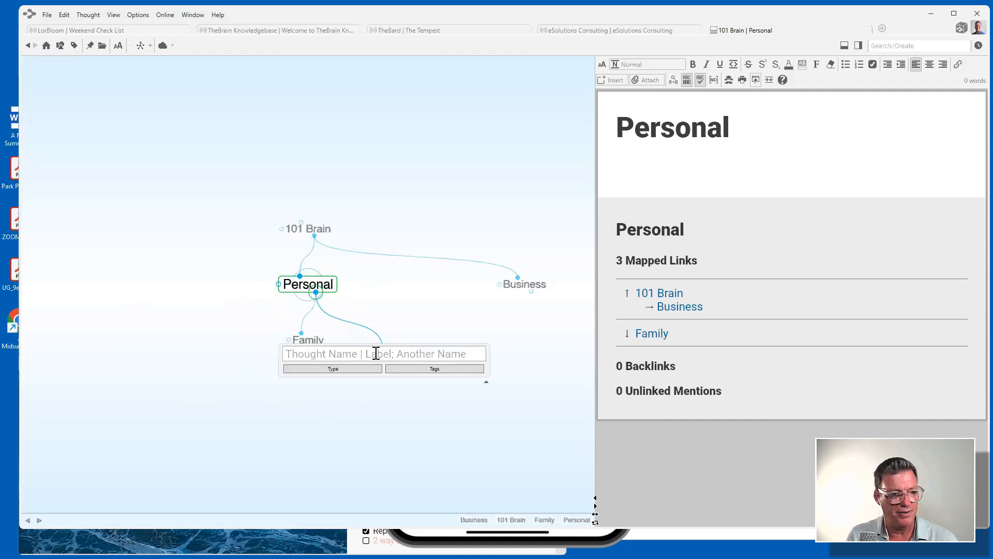
pyautogui.write('Friends')
pyautogui.press('Return')
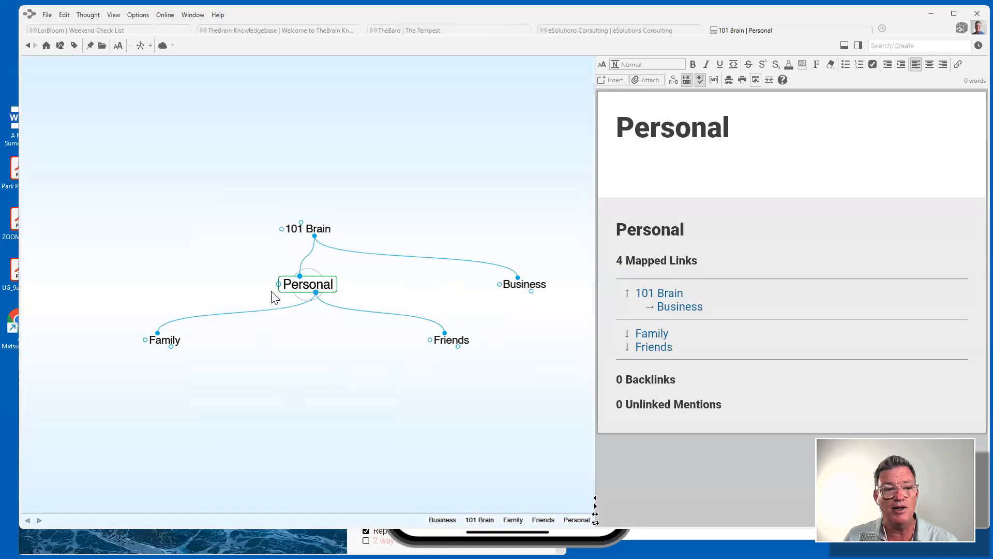
pyautogui.moveTo(277, 284); pyautogui.dragTo(166, 293)
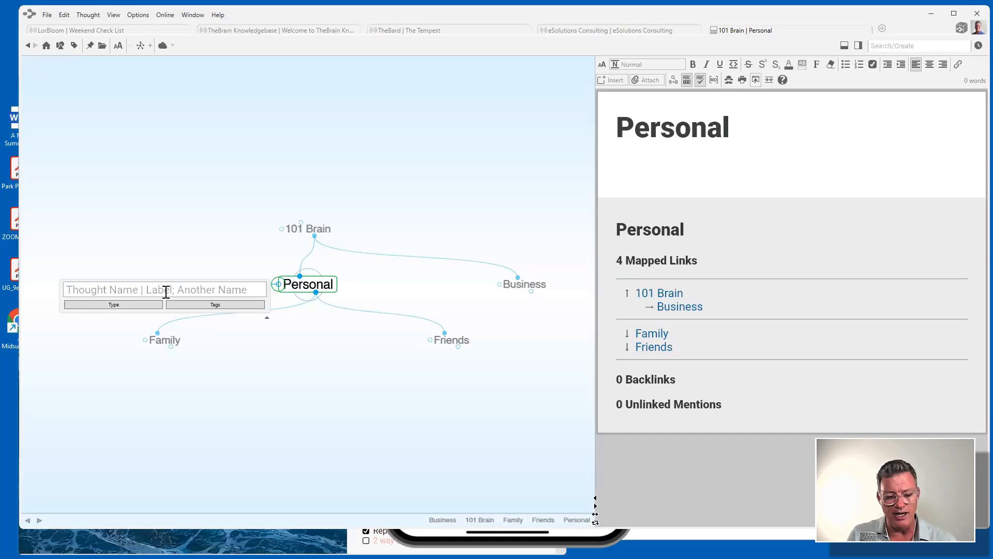
# Name the jump thought 'Archived Hobbies', add a 'Making Bread' child to Personal, and center on it.
pyautogui.write('A')
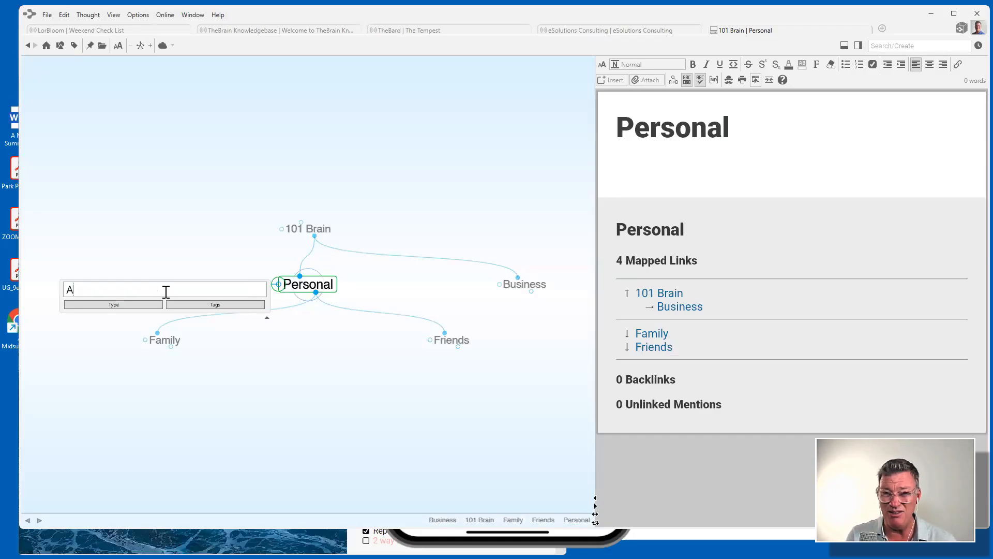
pyautogui.write('r')
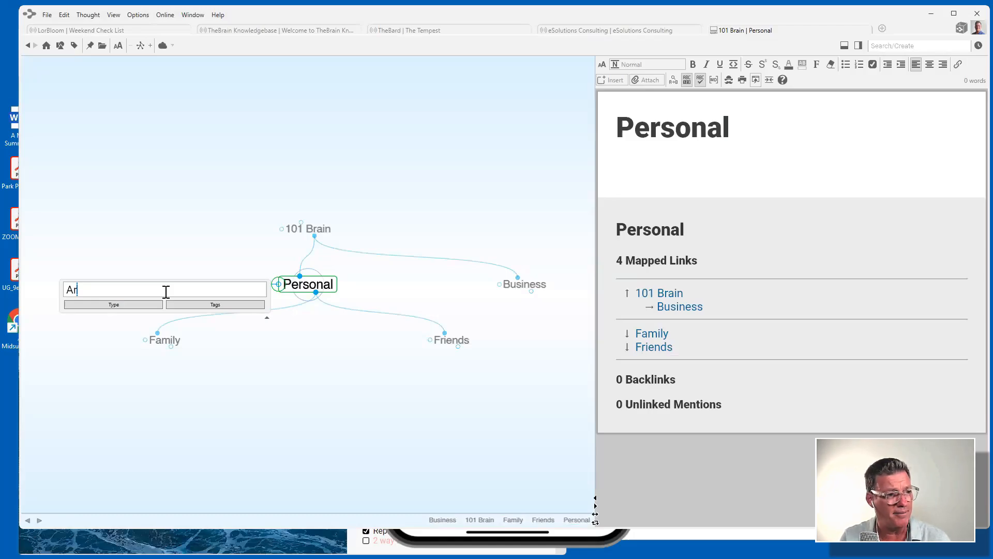
pyautogui.write('chived')
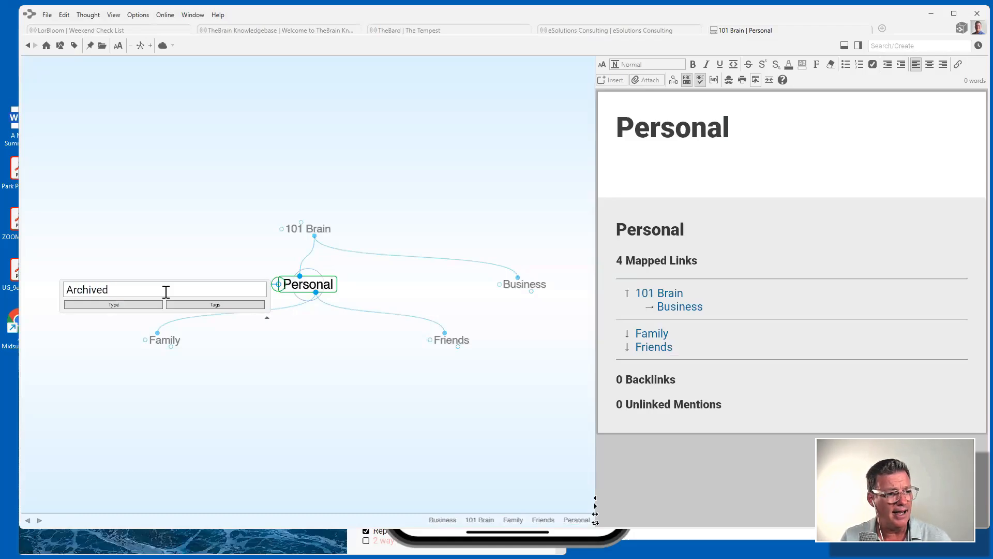
pyautogui.write(' Hobbies')
pyautogui.press('Return')
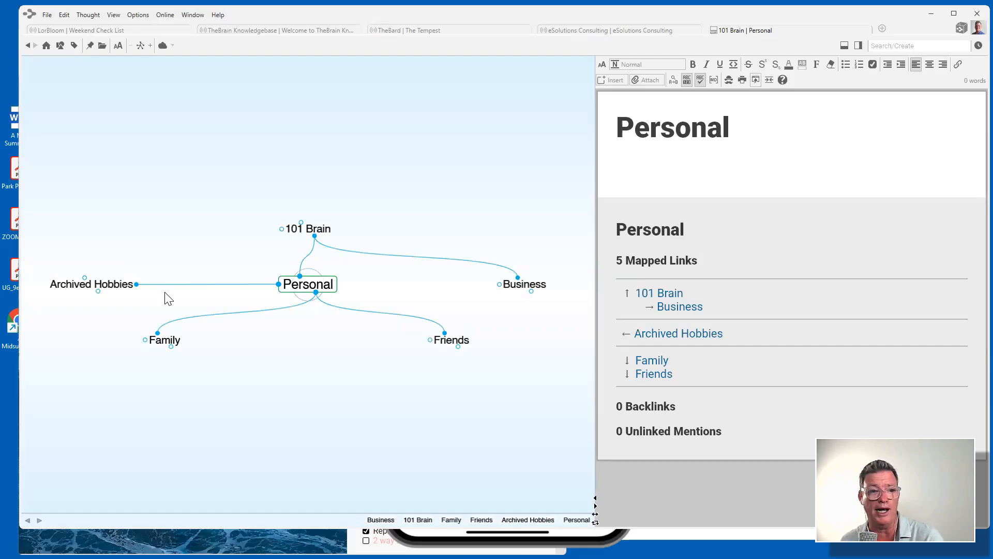
pyautogui.moveTo(315, 292); pyautogui.dragTo(335, 387)
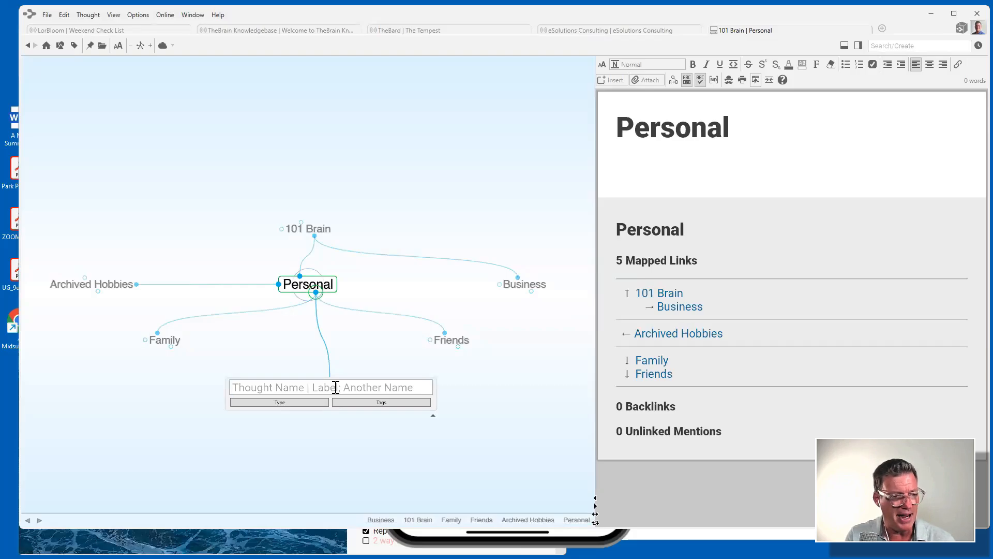
pyautogui.write('Making Brea')
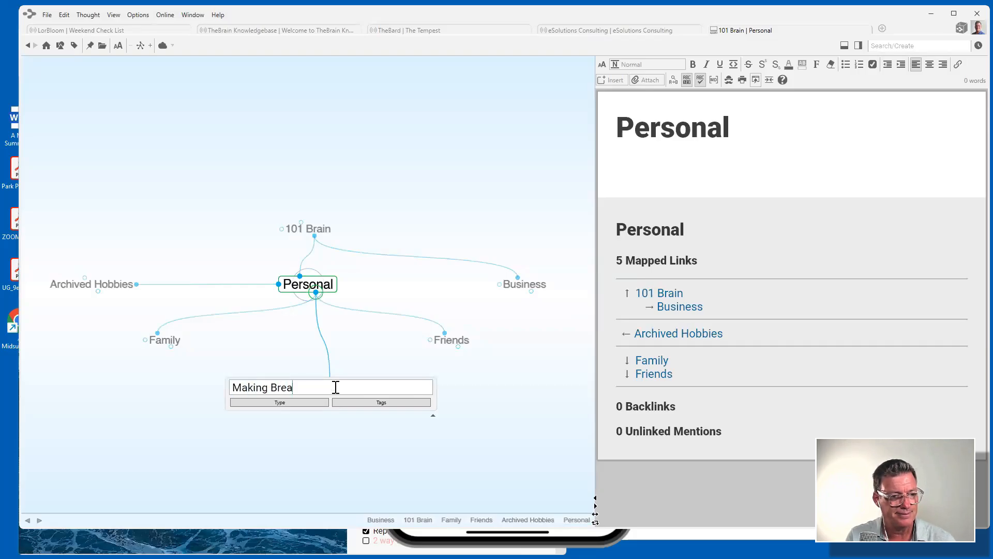
pyautogui.write('d')
pyautogui.press('Return')
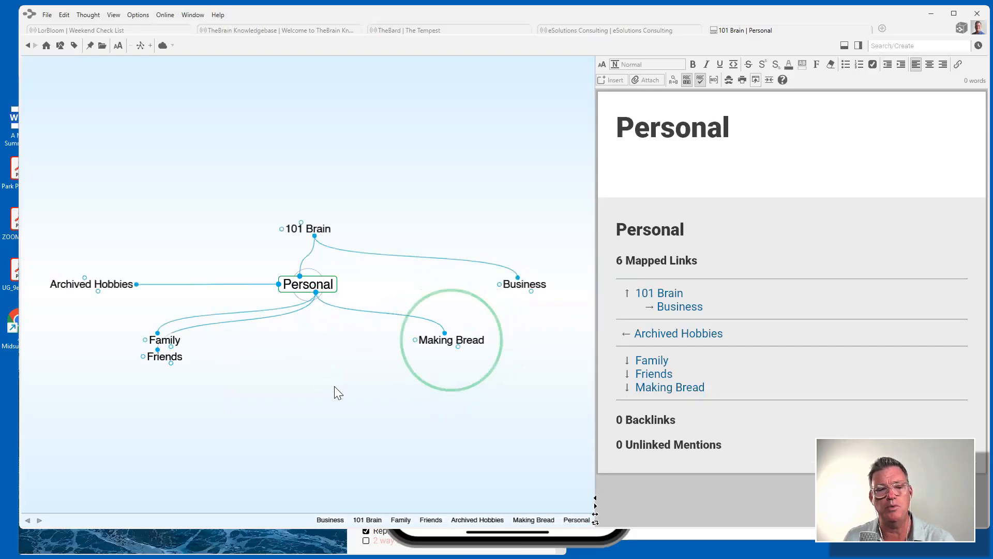
pyautogui.click(462, 345)
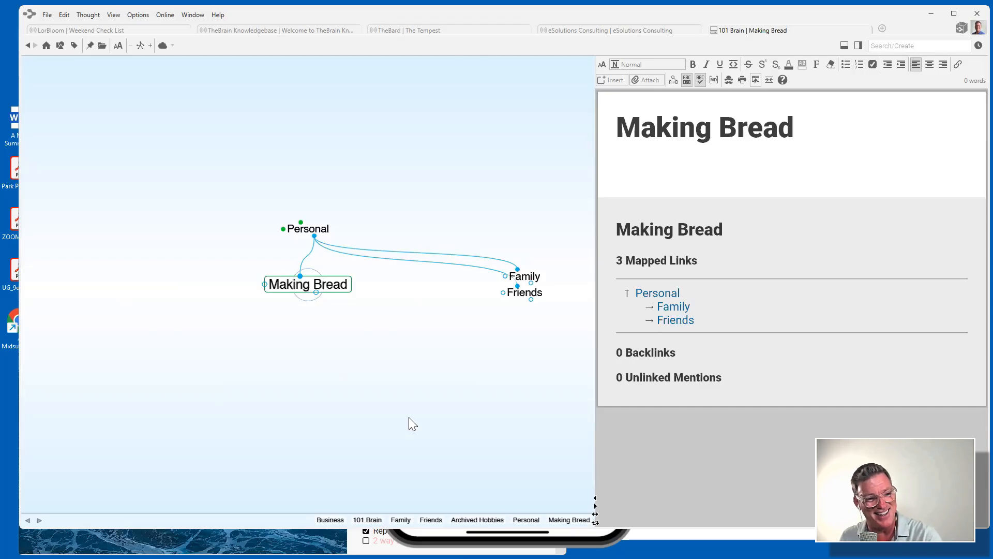
# Link Making Bread under Archived Hobbies, delete its Personal link, and check Archived Hobbies' children.
pyautogui.click(314, 229)
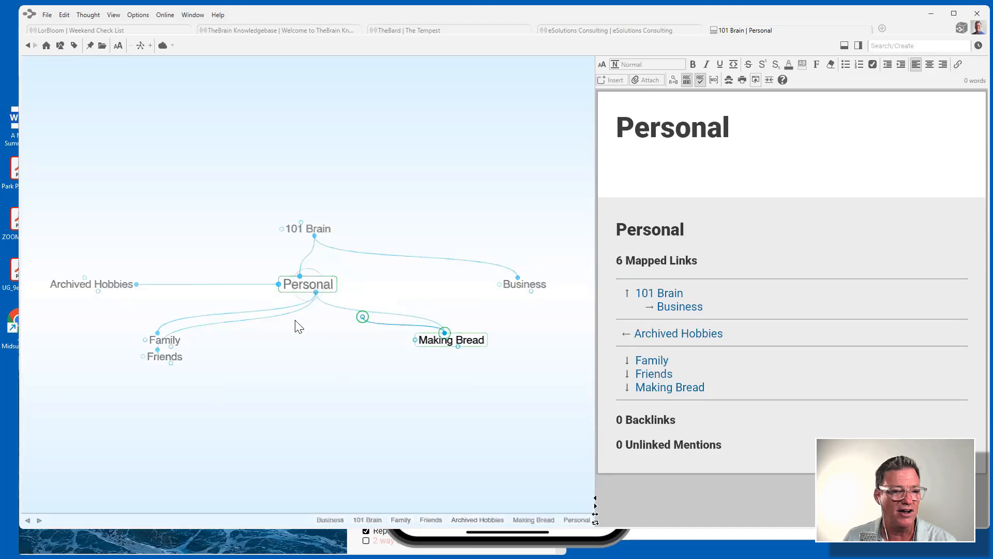
pyautogui.moveTo(299, 326); pyautogui.dragTo(90, 283)
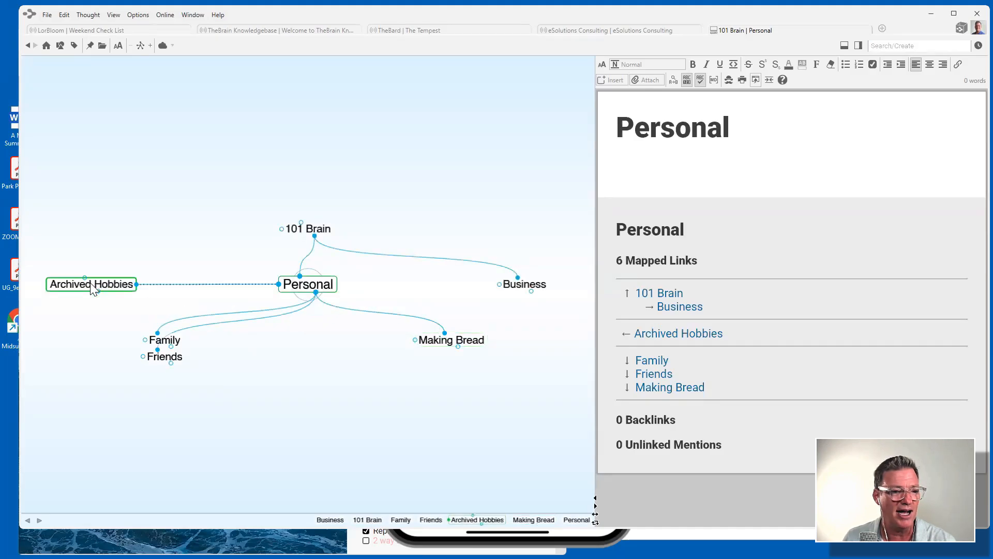
pyautogui.rightClick(360, 314)
pyautogui.click(392, 346)
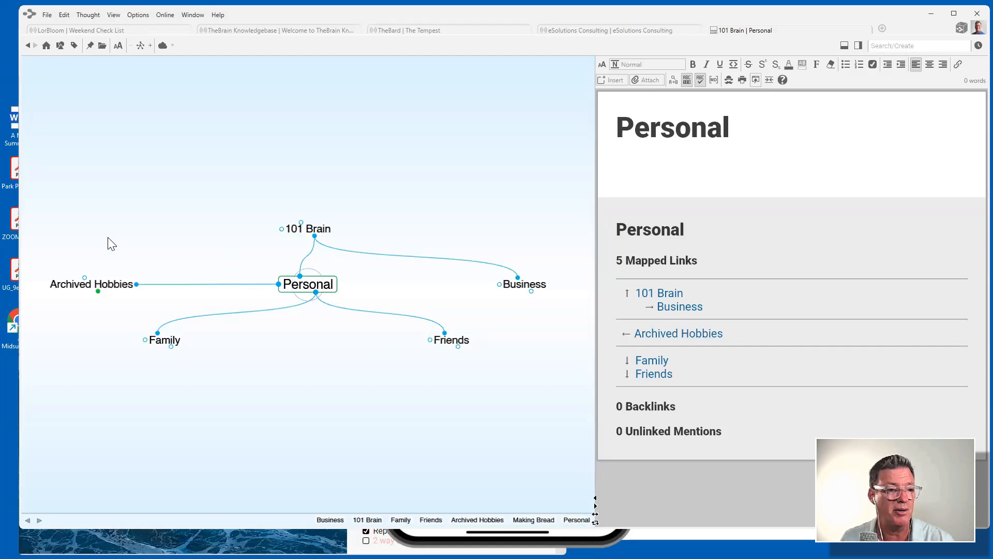
pyautogui.click(105, 285)
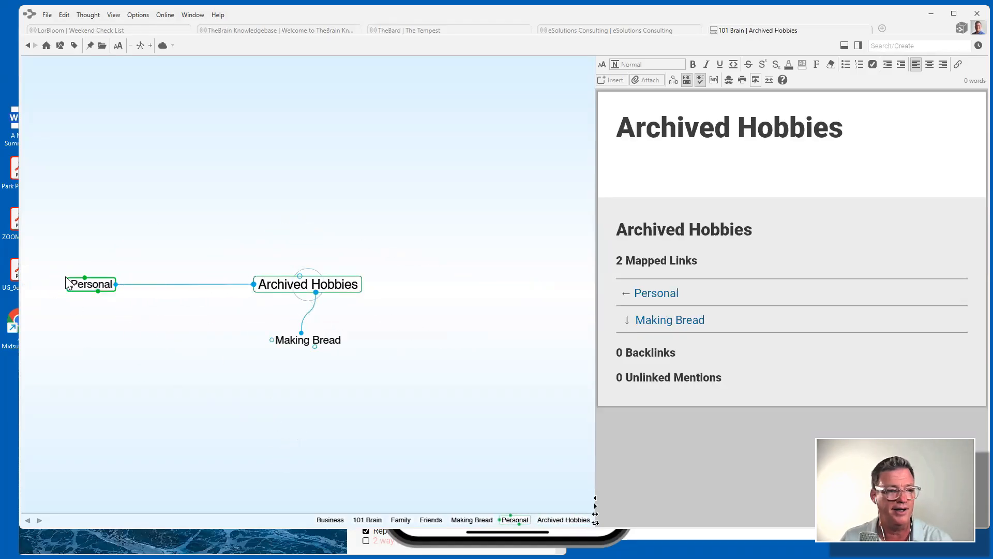
pyautogui.click(91, 285)
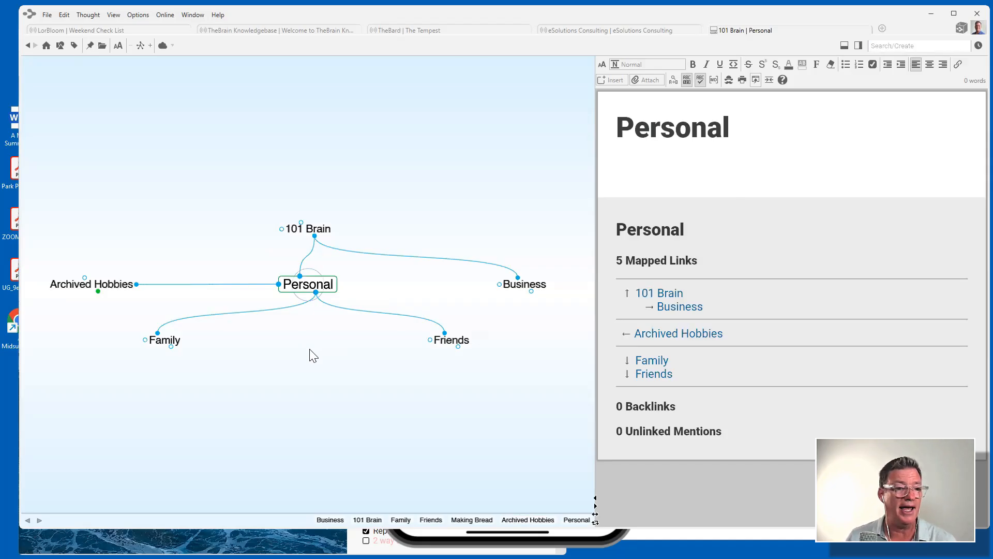
# Add Bikes and Woodworking as new child thoughts under Personal.
pyautogui.rightClick(326, 285)
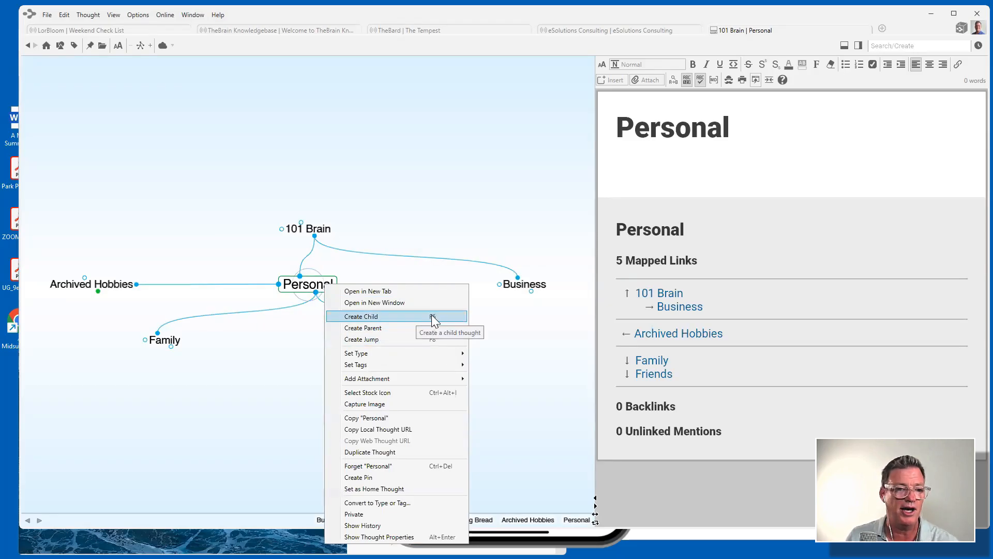
pyautogui.click(386, 340)
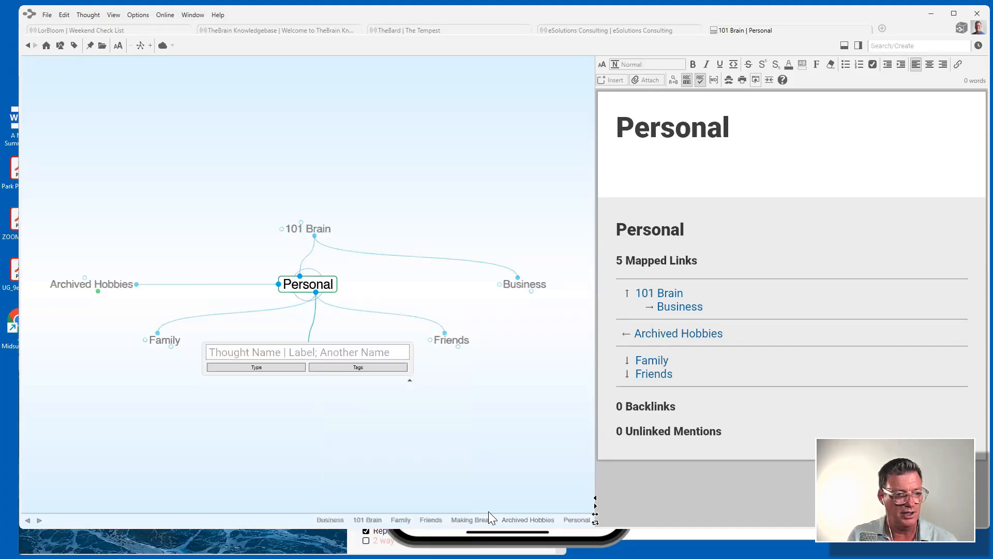
pyautogui.write('Bikes')
pyautogui.press('Return')
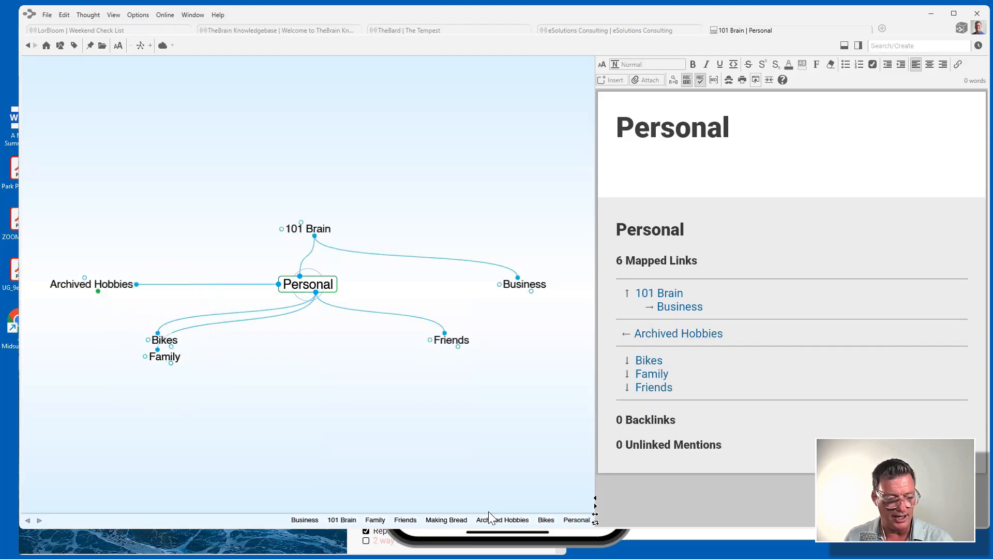
pyautogui.hotkey('alt', 'c')
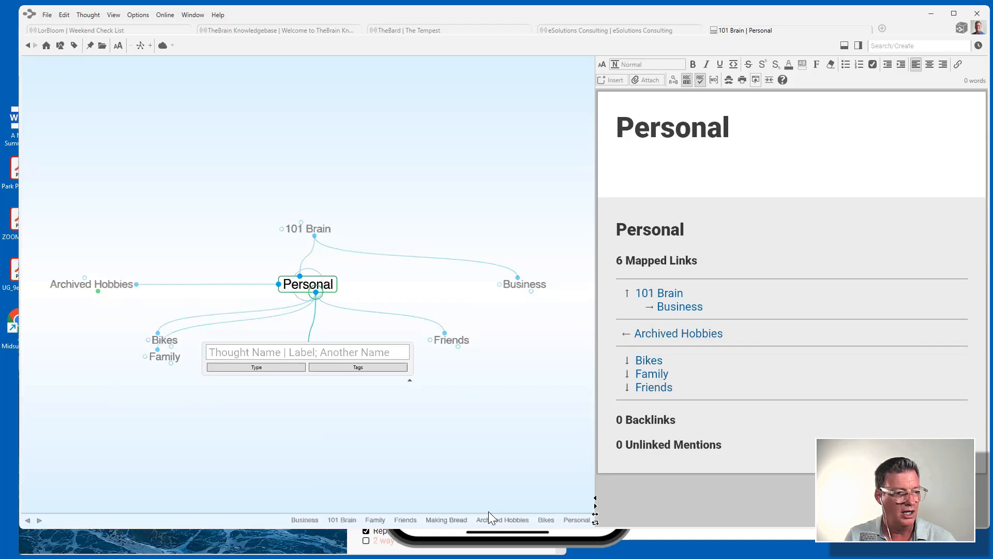
pyautogui.write('Woodwo')
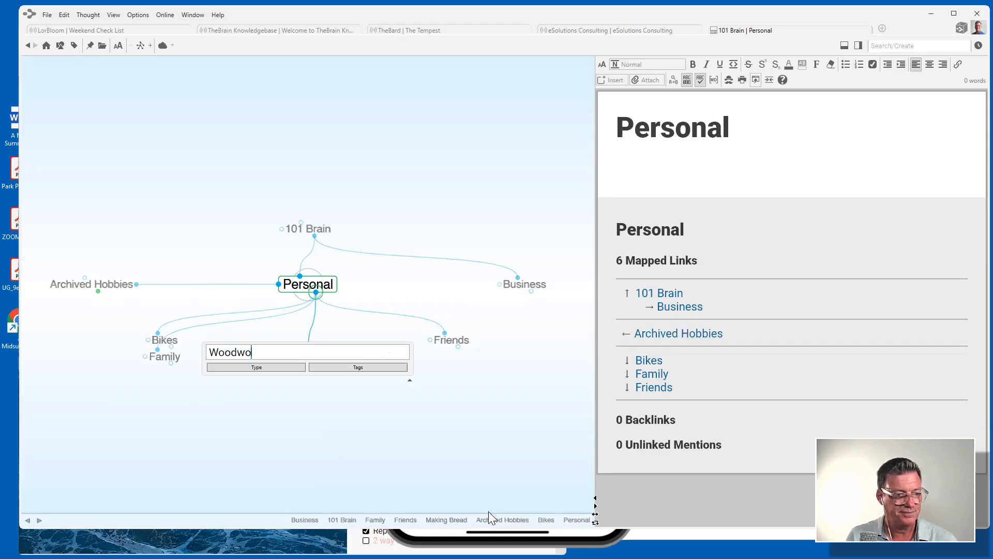
pyautogui.write('rking')
pyautogui.press('Return')
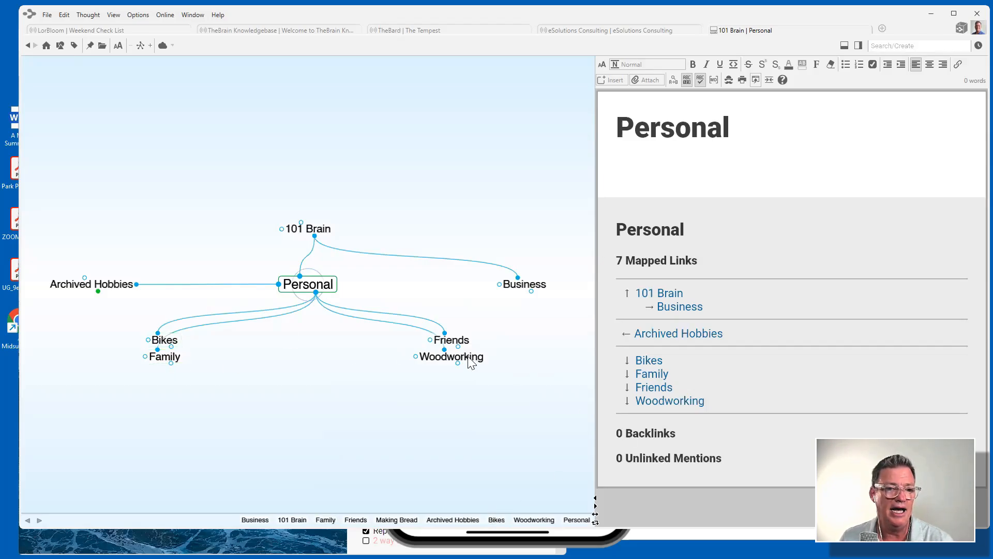
# Under Friends, create five child thoughts named after individual friends, discarding an extra empty entry.
pyautogui.click(465, 342)
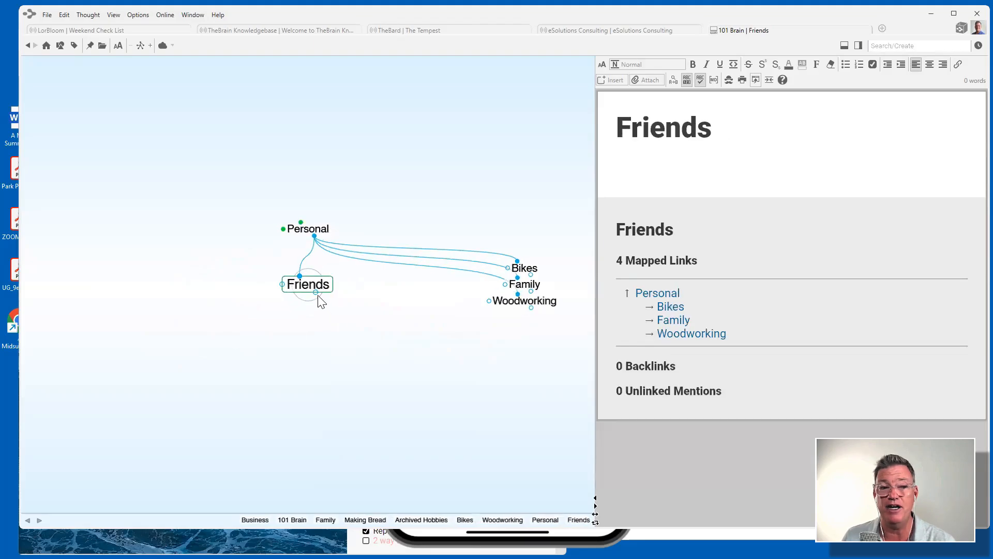
pyautogui.moveTo(316, 293); pyautogui.dragTo(303, 363)
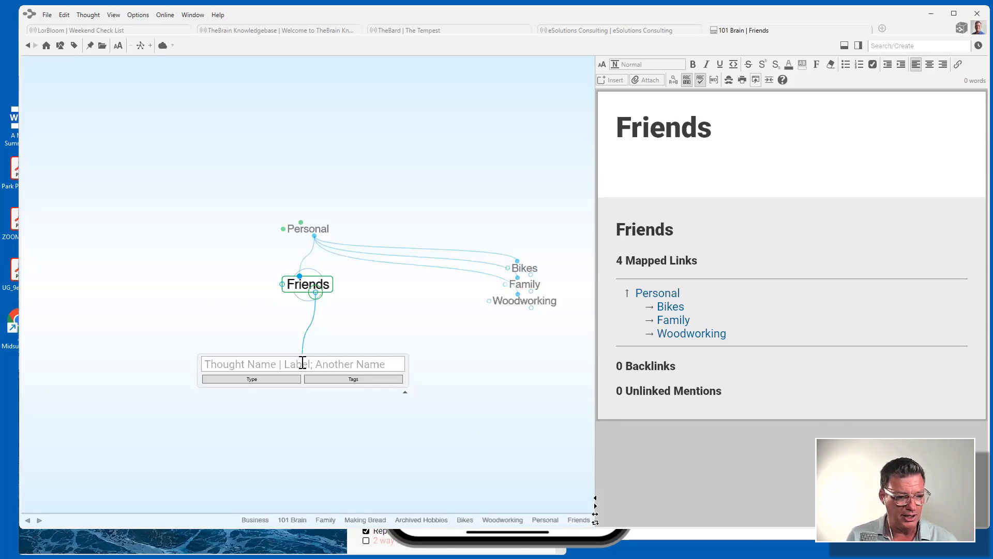
pyautogui.write('Brenda')
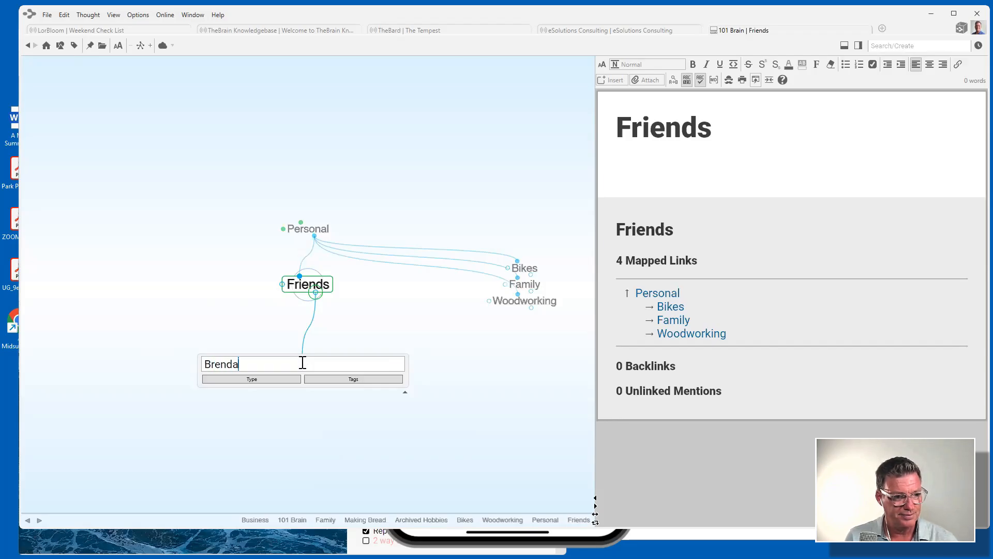
pyautogui.write('n;Brigitte')
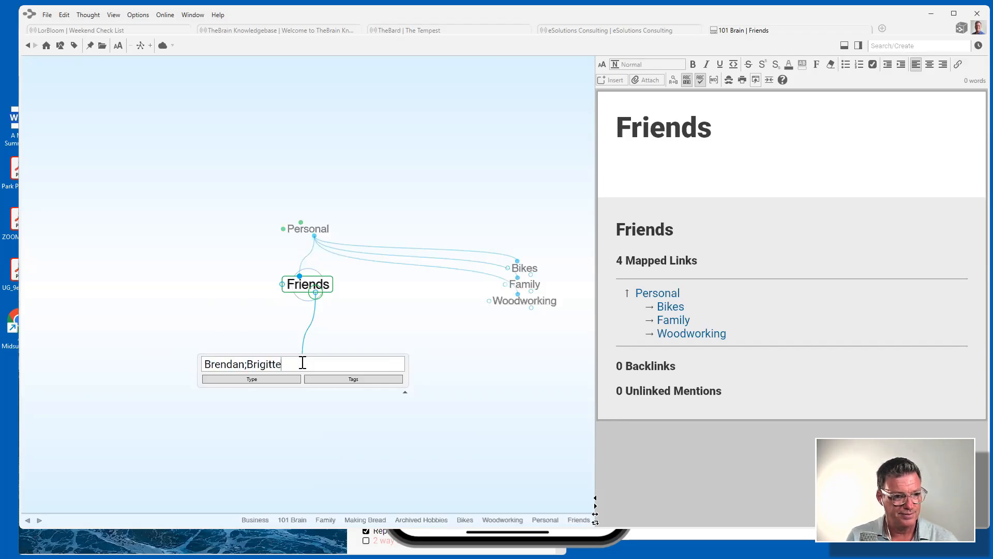
pyautogui.write(';Tom;Shelley;Je')
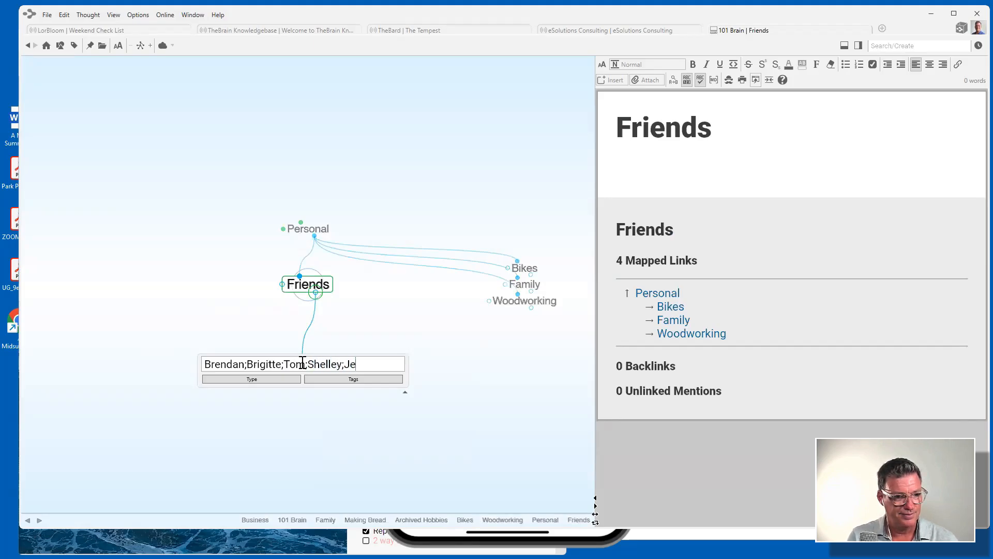
pyautogui.write('ff')
pyautogui.press('Return')
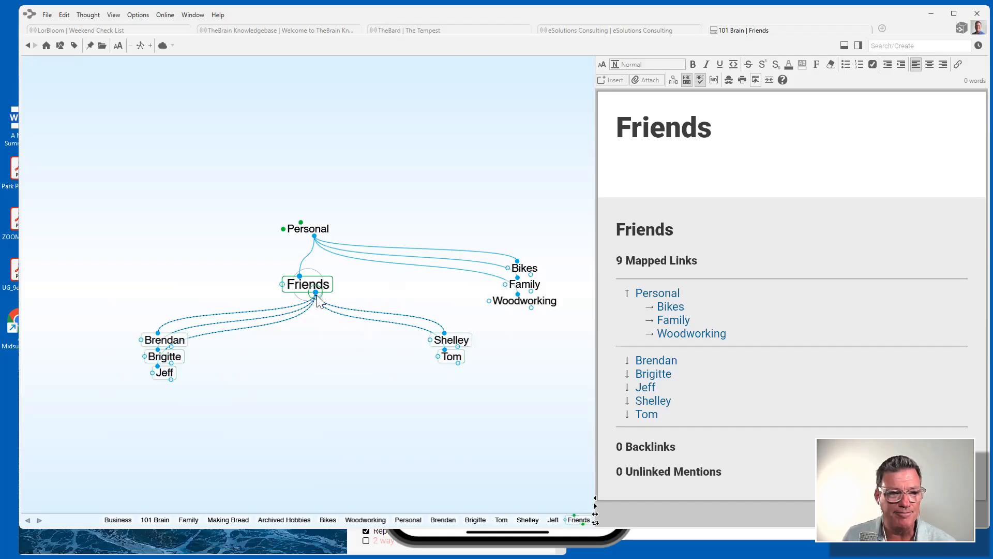
pyautogui.moveTo(315, 293); pyautogui.dragTo(322, 351)
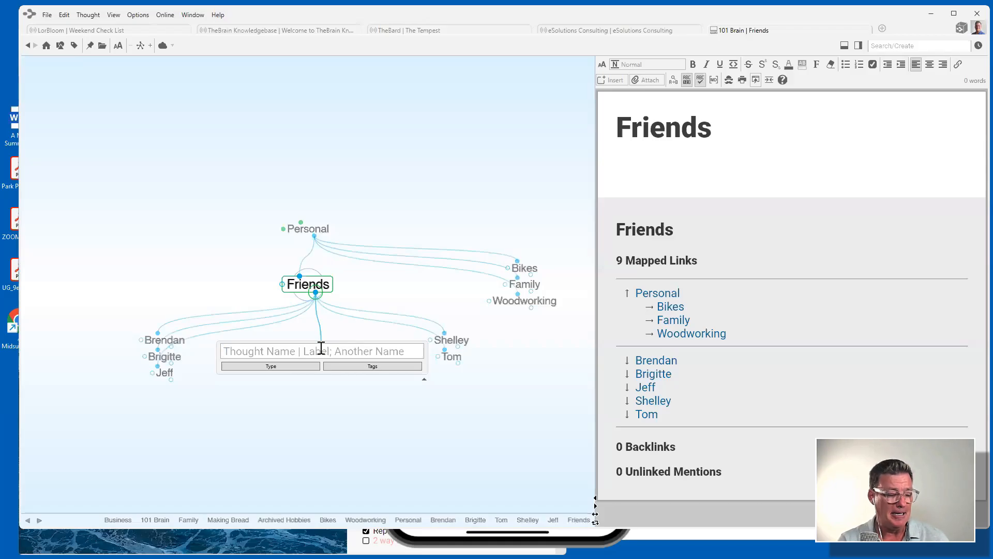
pyautogui.press('Escape')
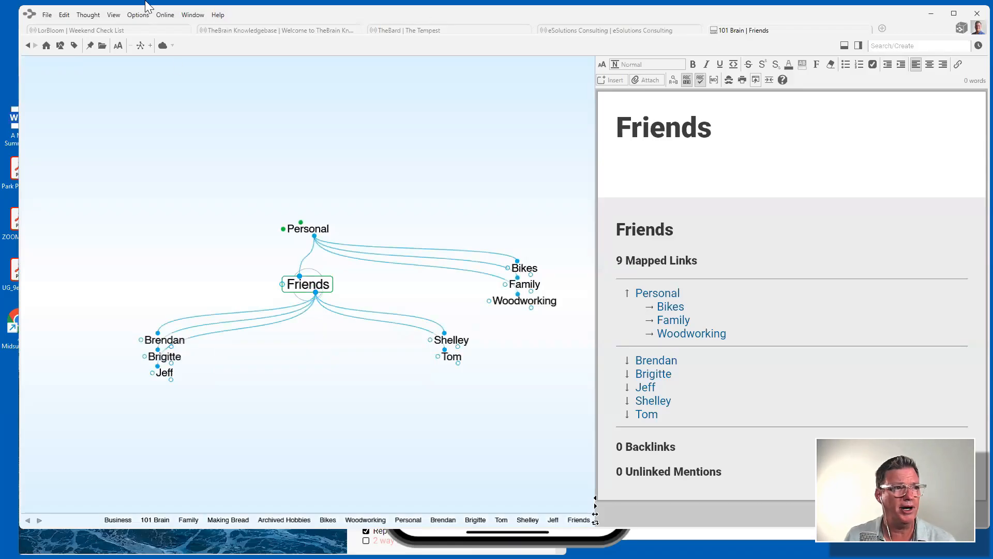
pyautogui.click(46, 16)
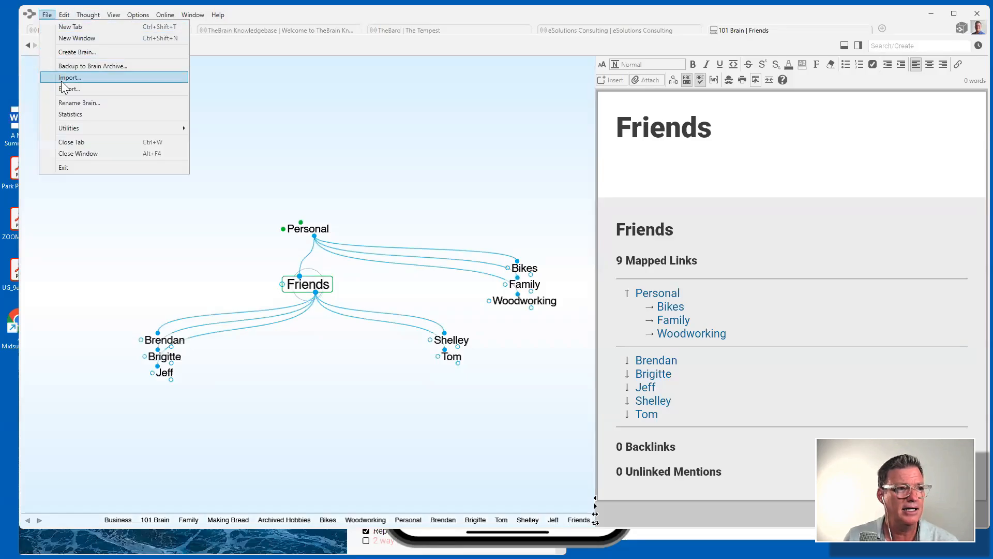
pyautogui.click(77, 78)
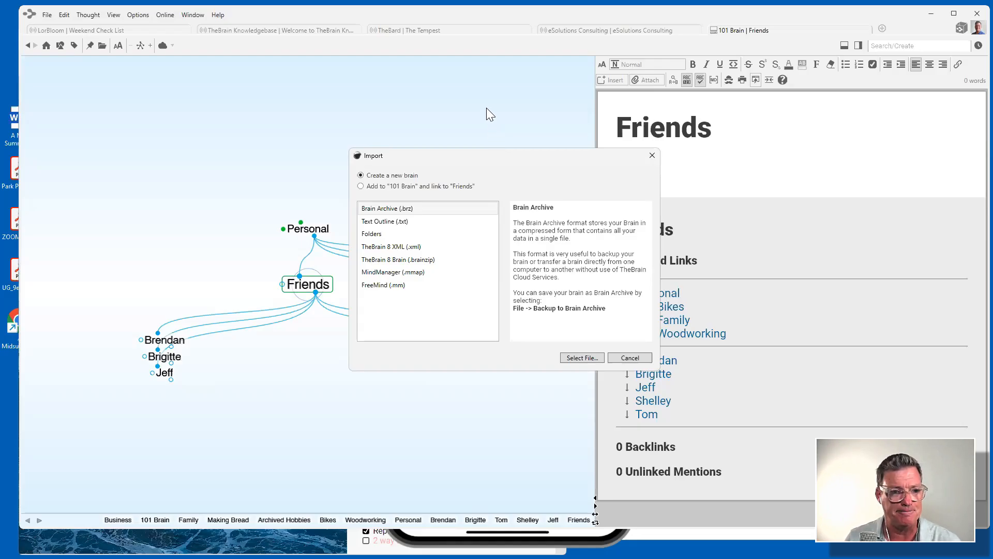
pyautogui.click(650, 157)
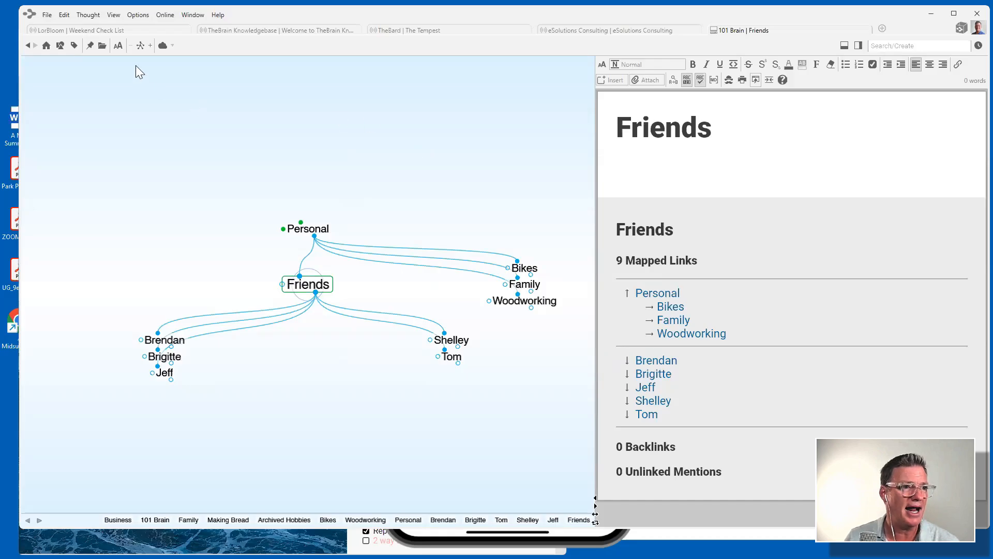
# Upload the local 101 Brain to the cloud and bring the Chrome window forward.
pyautogui.click(163, 46)
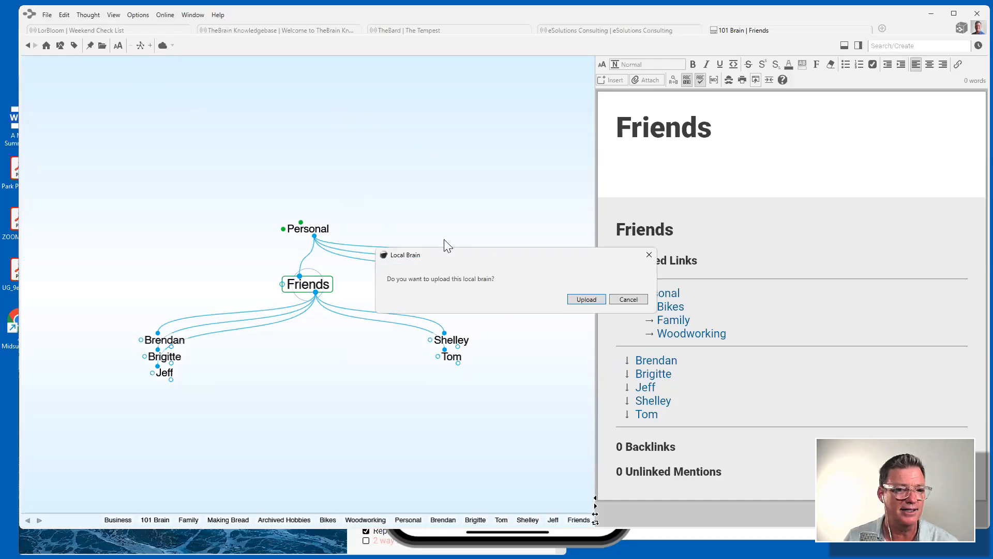
pyautogui.click(587, 299)
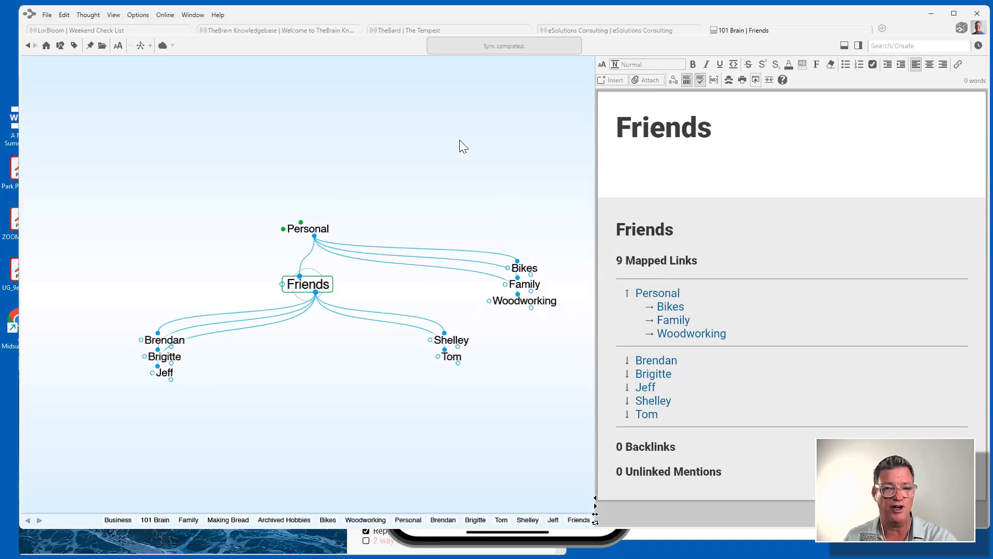
pyautogui.click(18, 96)
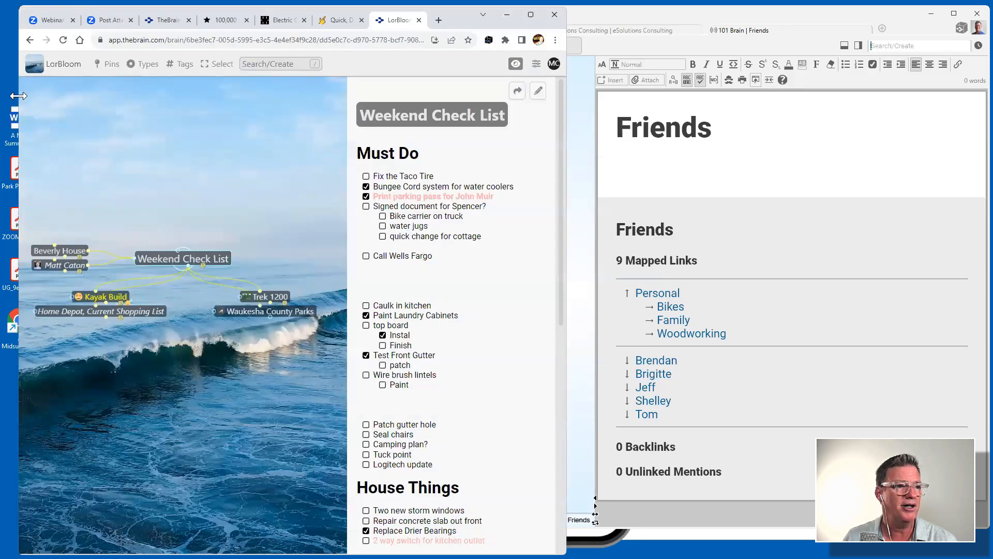
# Widen the Chrome window and show the Brains list down to Other Brains.
pyautogui.moveTo(18, 96); pyautogui.dragTo(39, 98)
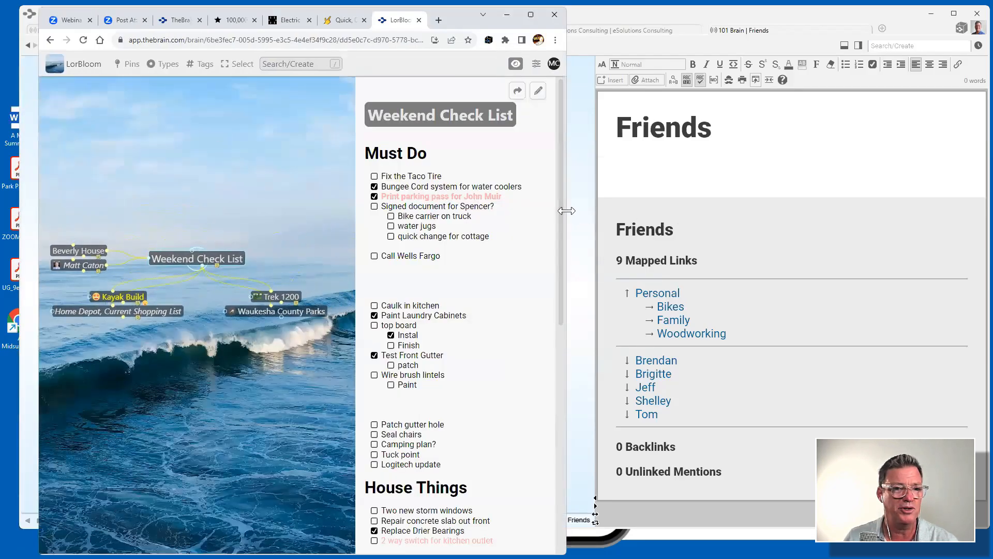
pyautogui.moveTo(567, 210); pyautogui.dragTo(937, 207)
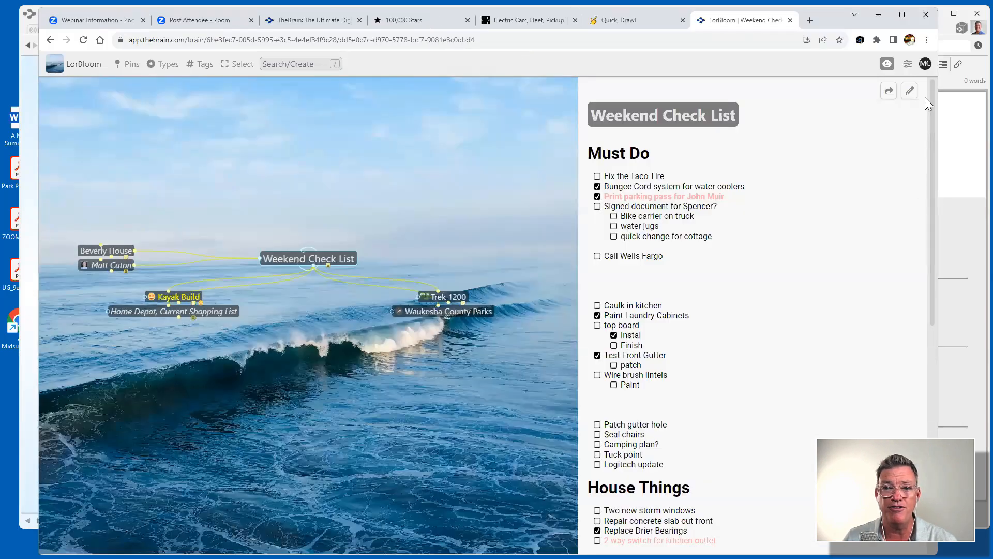
pyautogui.click(926, 64)
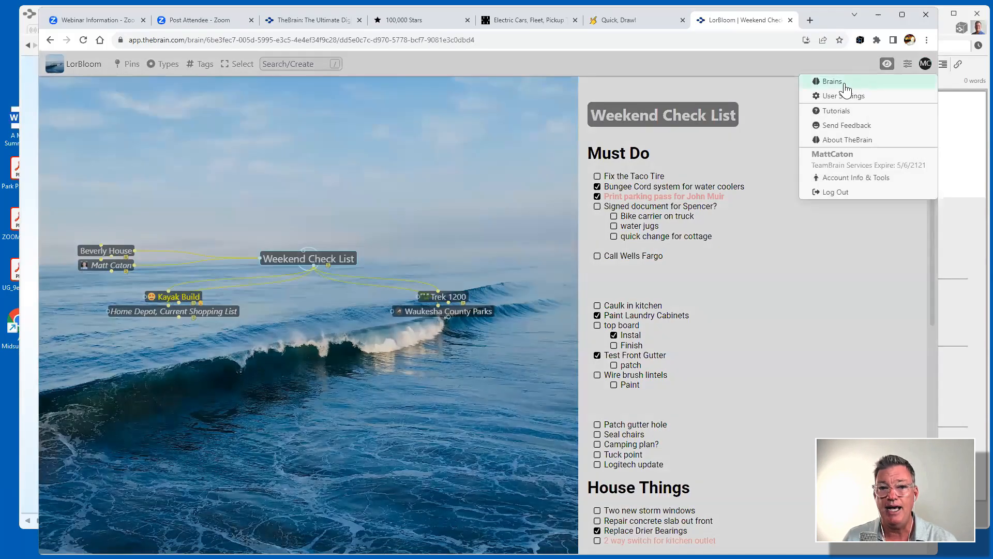
pyautogui.click(849, 88)
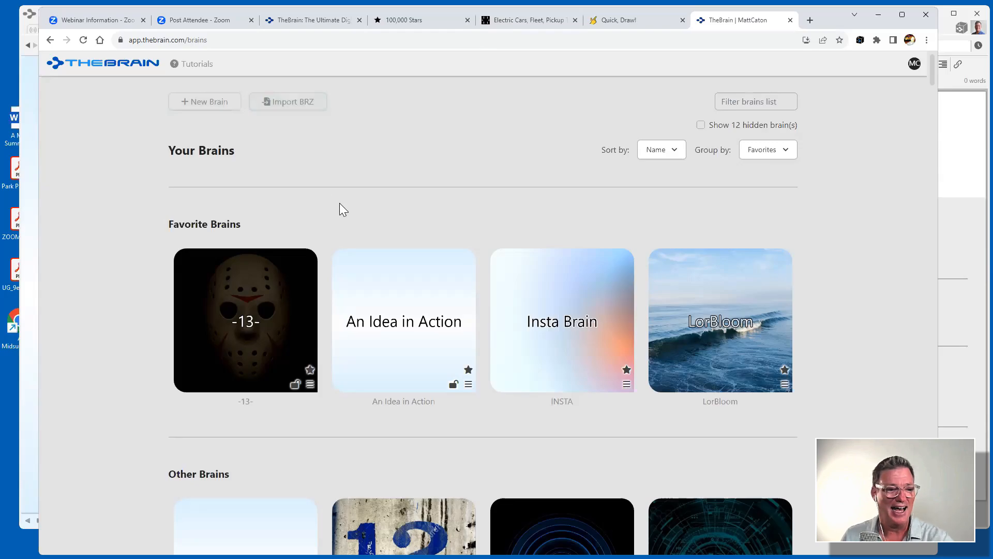
pyautogui.scroll(-5, 336, 202)
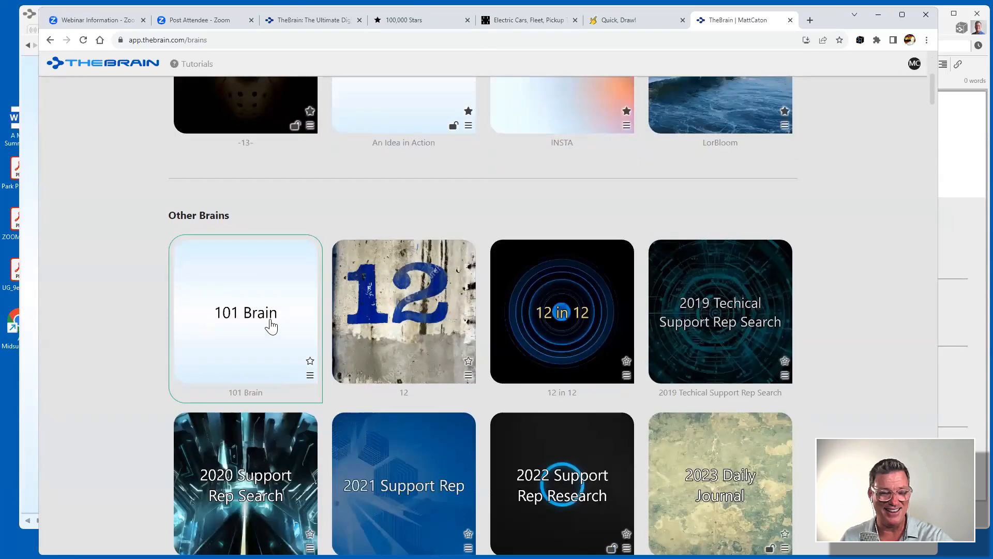
# Open 101 Brain in the web app, focus Business, and start a child thought under it.
pyautogui.click(247, 323)
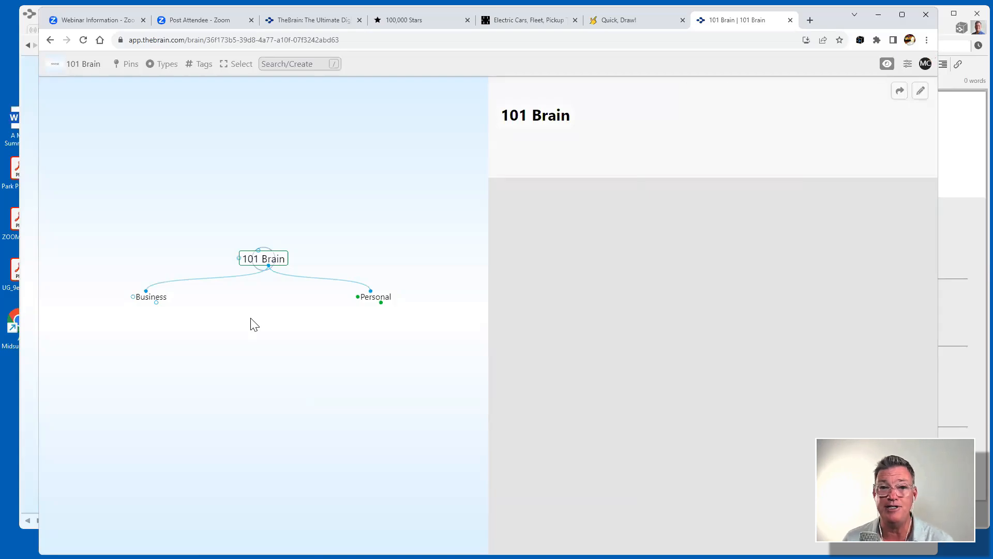
pyautogui.click(158, 300)
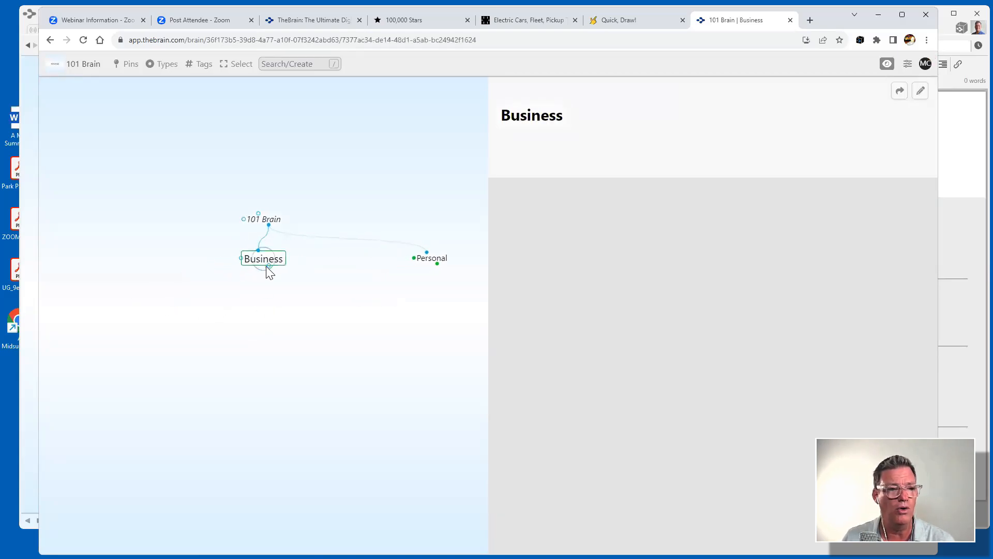
pyautogui.moveTo(269, 265); pyautogui.dragTo(239, 329)
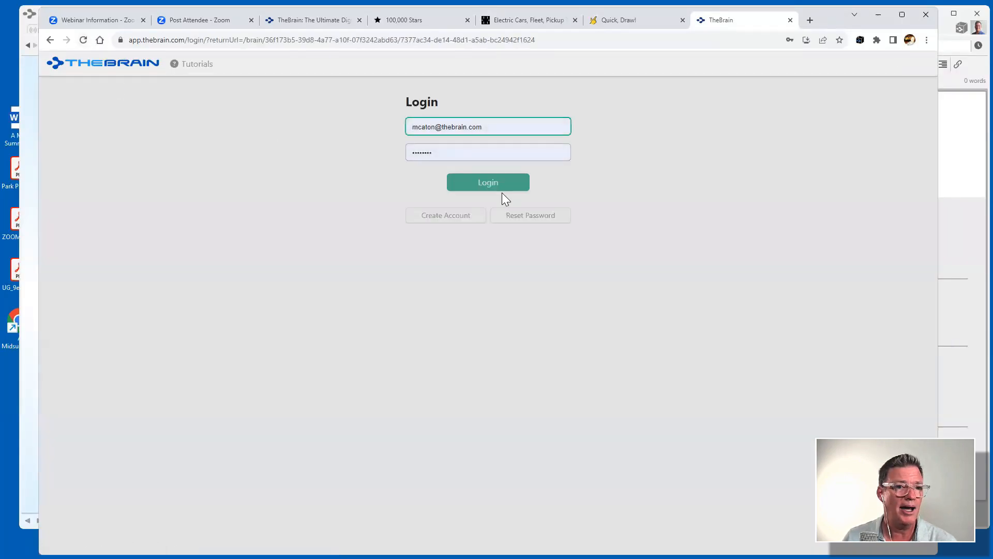
pyautogui.click(487, 182)
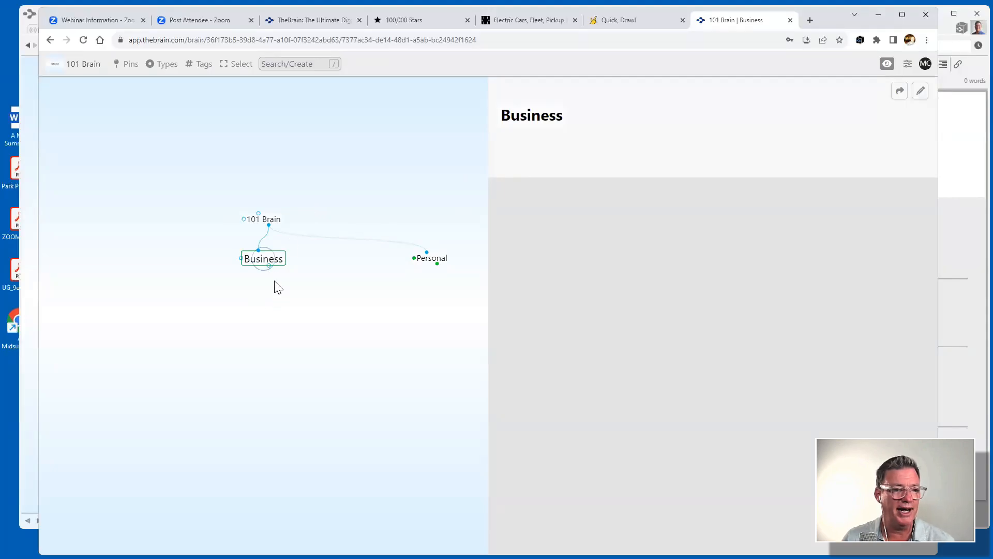
# Enter 'Expanding my Coffee Business in Europe' as a new child thought of Business.
pyautogui.moveTo(268, 267); pyautogui.dragTo(247, 327)
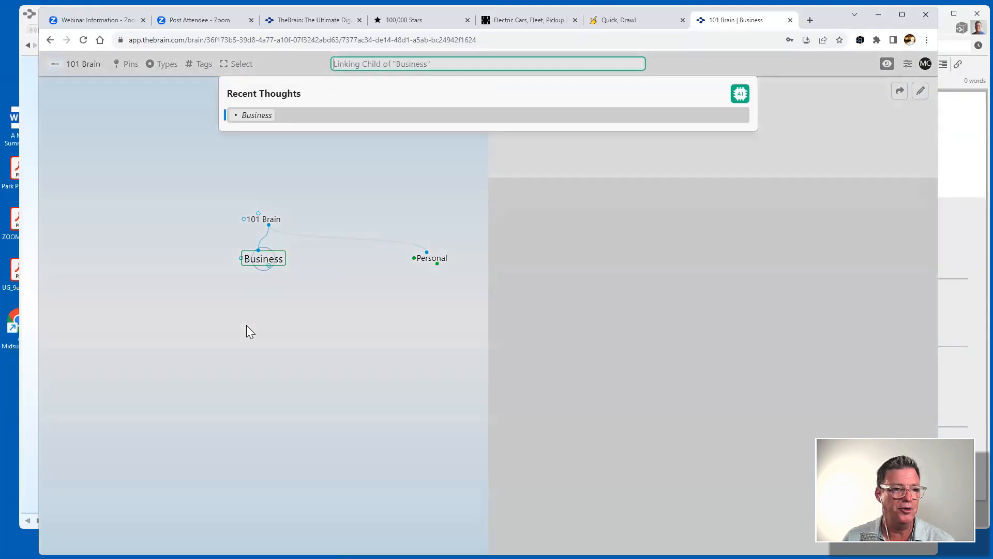
pyautogui.write('E')
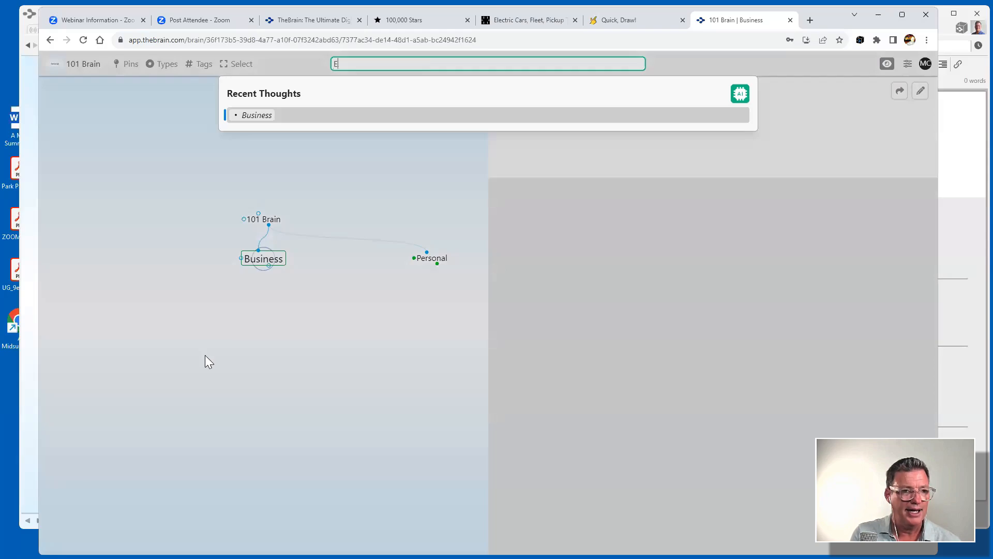
pyautogui.write('xpan')
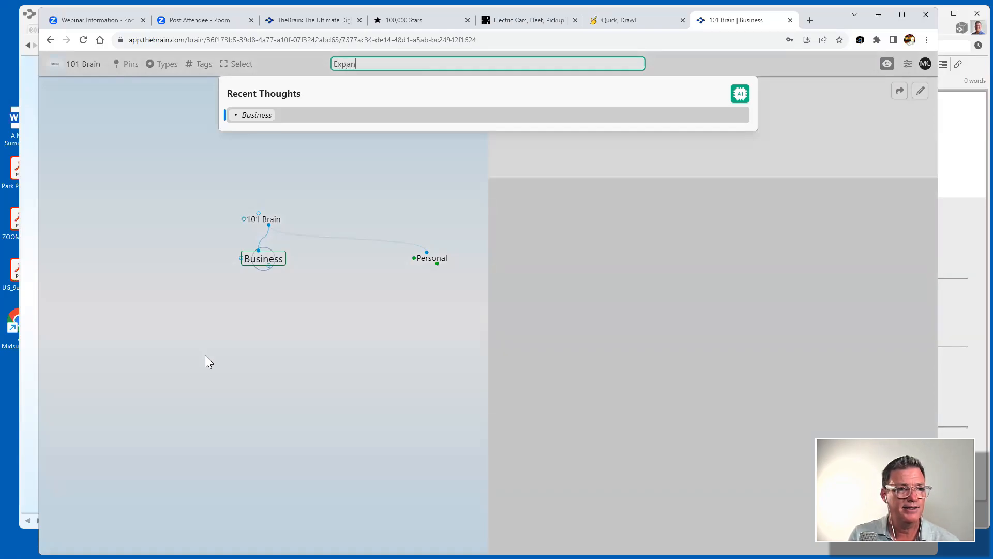
pyautogui.write('ding my Co')
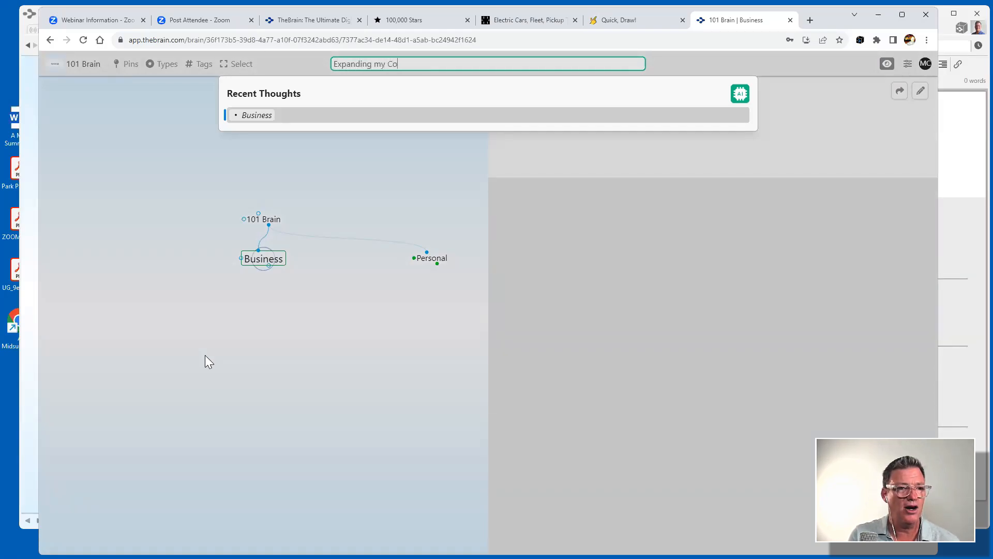
pyautogui.write('ffee Bud')
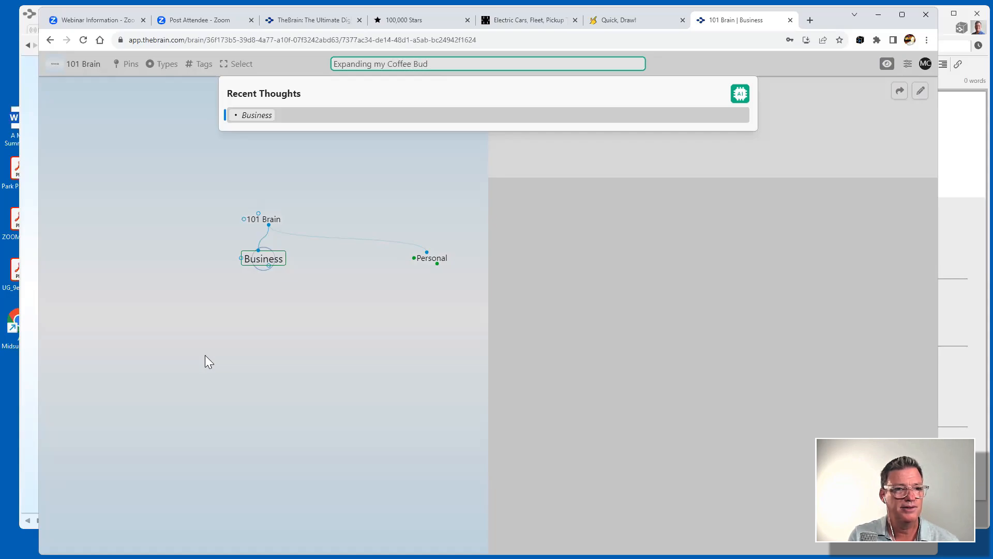
pyautogui.press('BackSpace')
pyautogui.write('siness in E')
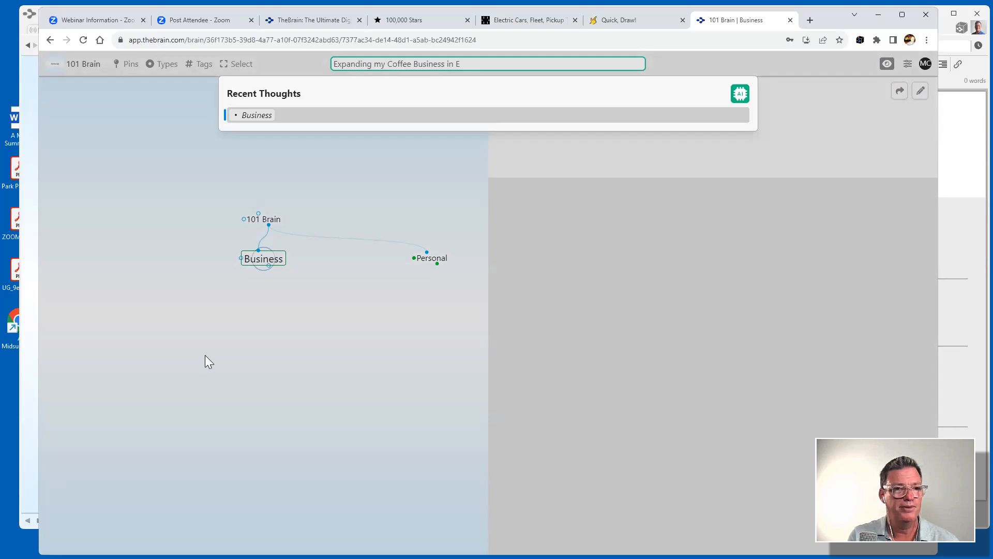
pyautogui.write('urope')
pyautogui.press('Return')
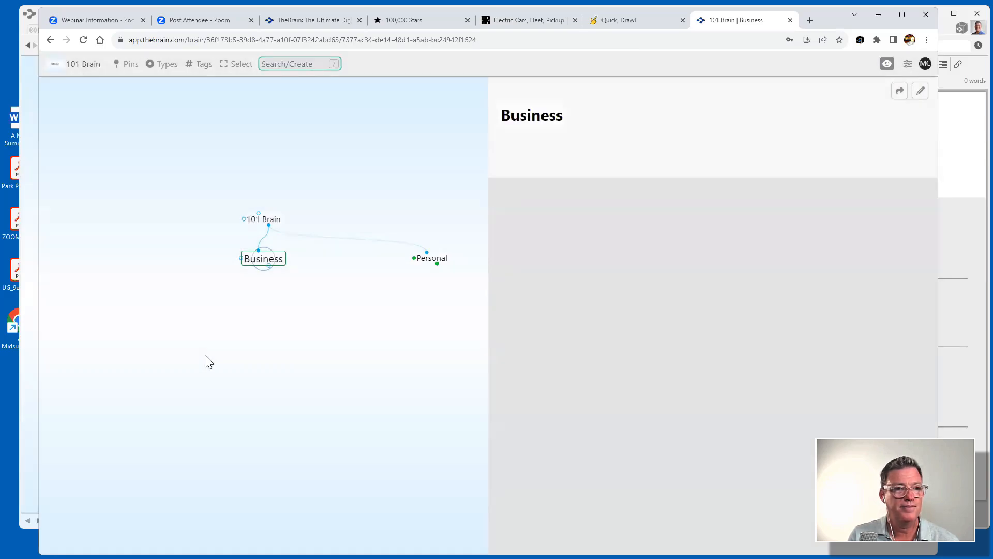
# Create the coffee business thought from the recent search under Business and focus on it.
pyautogui.click(291, 64)
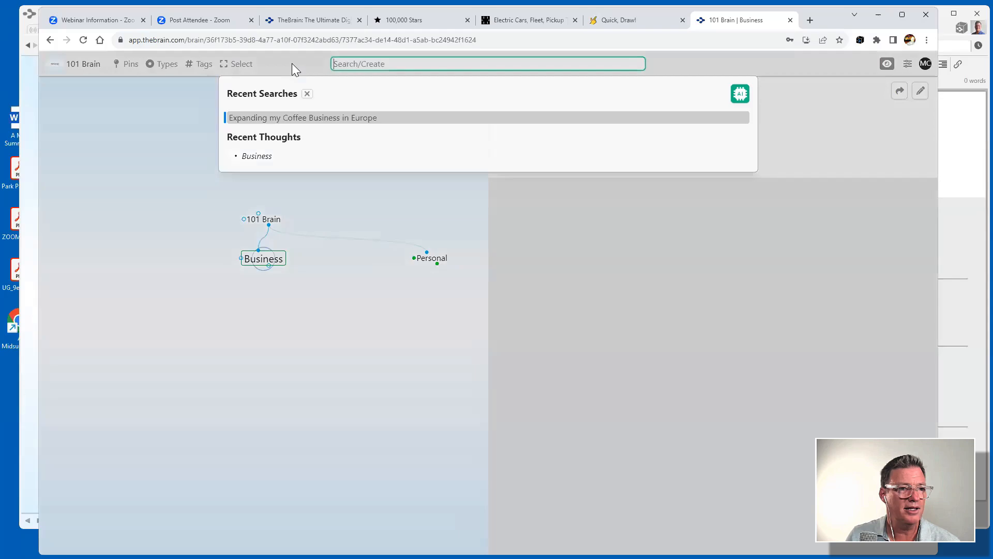
pyautogui.click(416, 119)
pyautogui.click(437, 134)
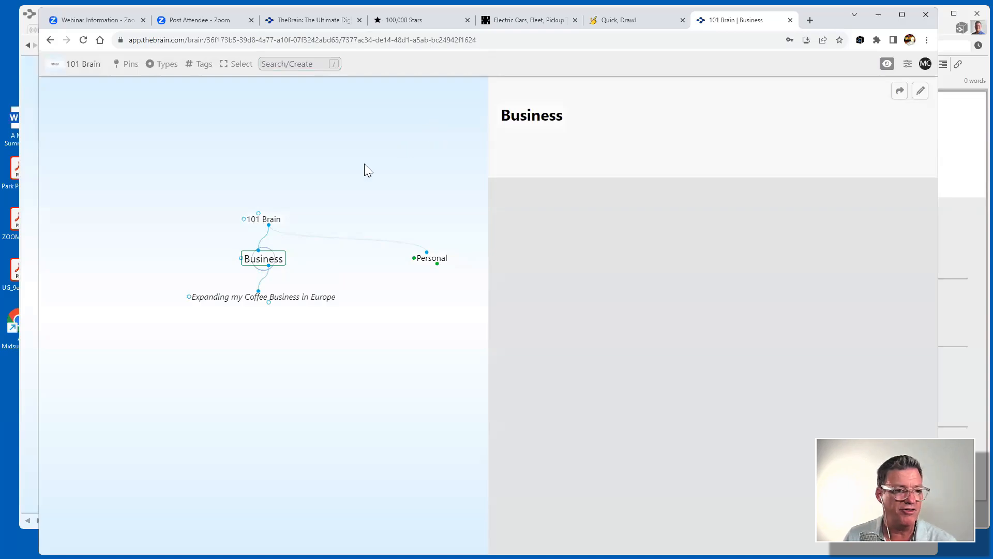
pyautogui.click(296, 296)
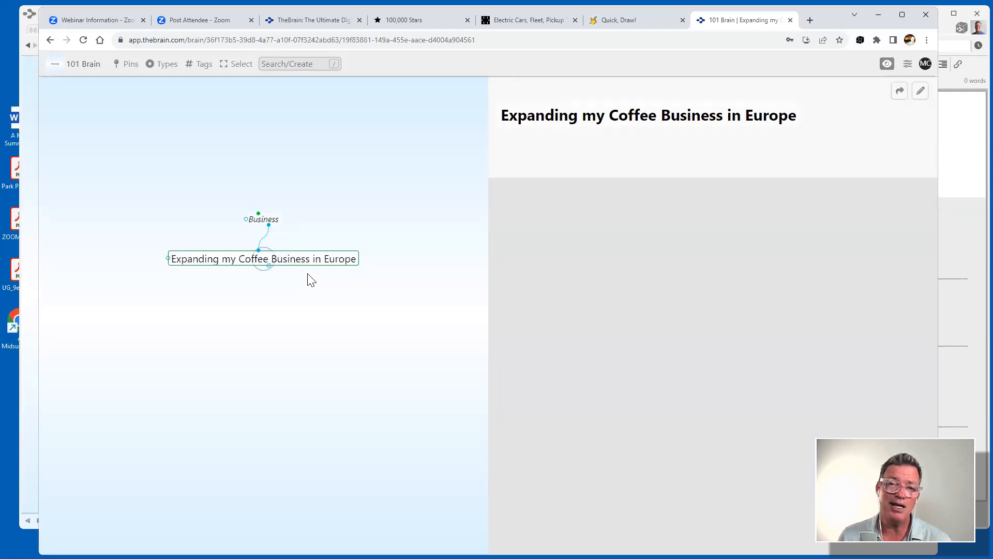
# Generate and accept an AI thought structure for the coffee thought, then focus Market Research.
pyautogui.click(293, 64)
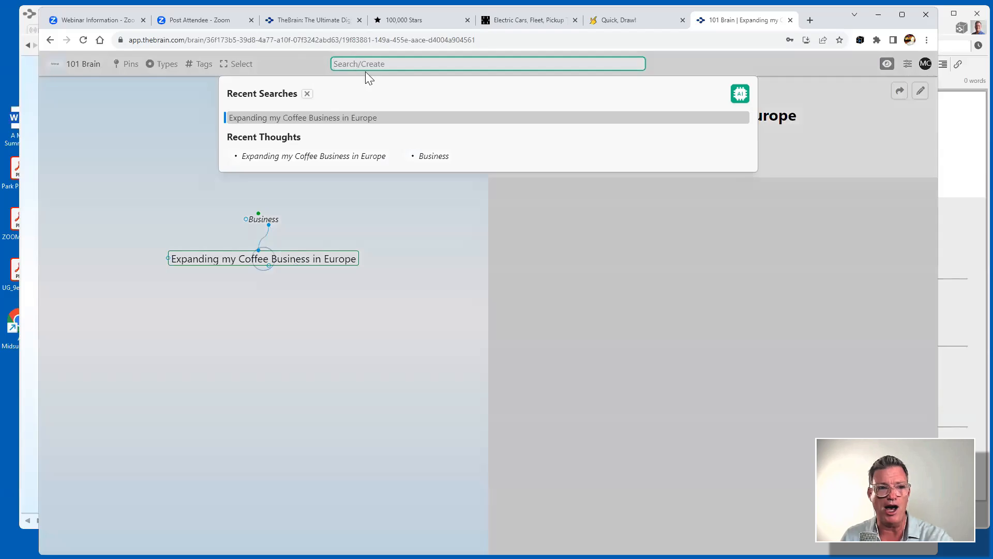
pyautogui.click(740, 94)
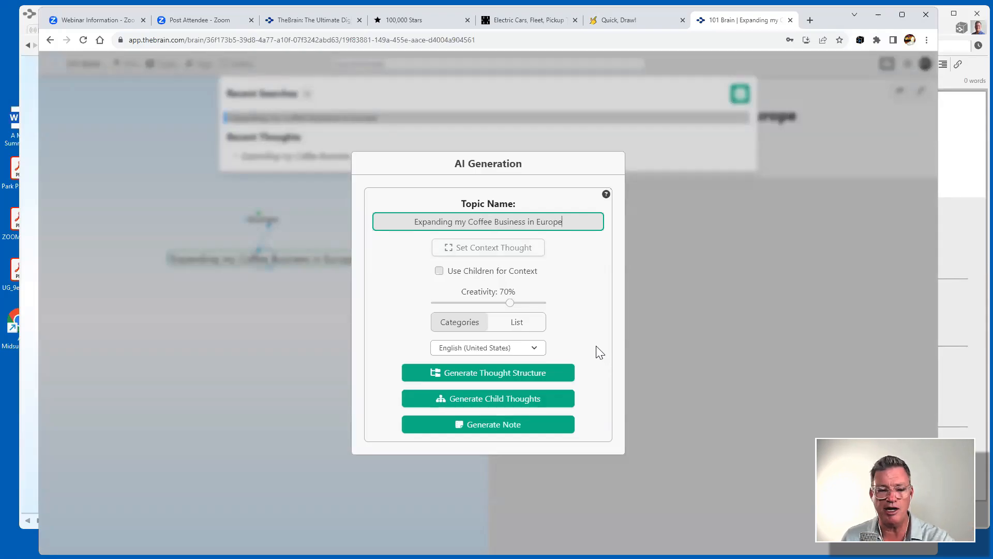
pyautogui.click(529, 372)
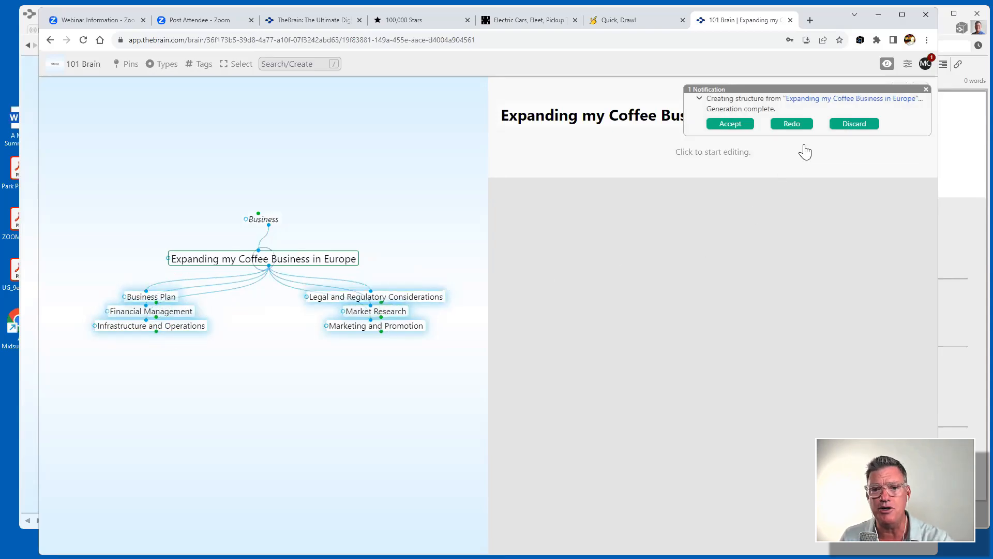
pyautogui.click(731, 124)
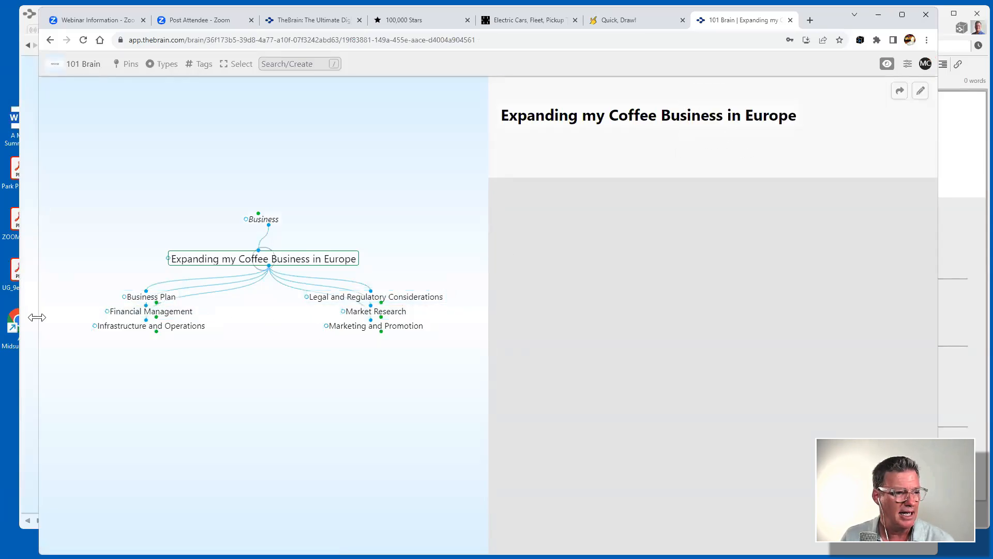
pyautogui.click(365, 312)
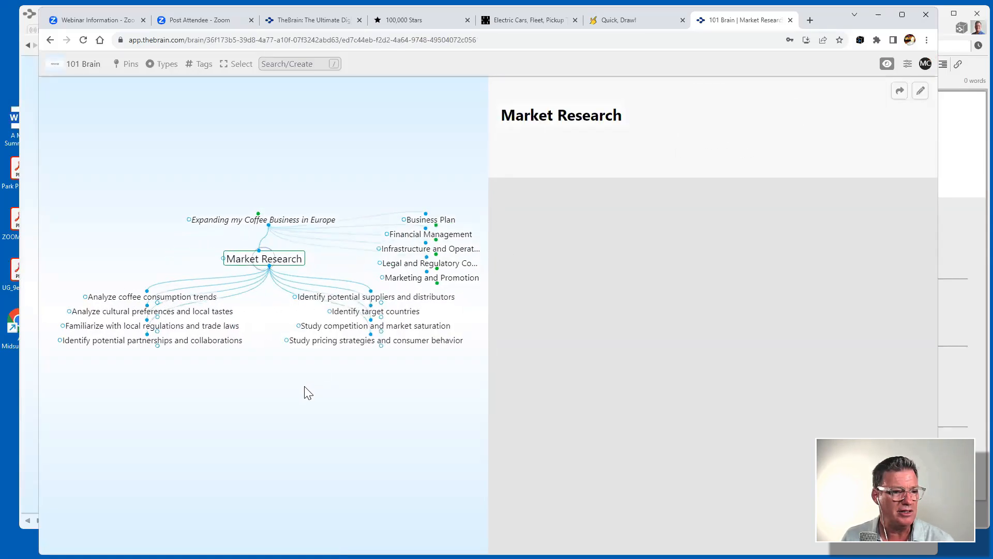
# Focus Study competition and market saturation and generate an AI-written note for it.
pyautogui.click(362, 326)
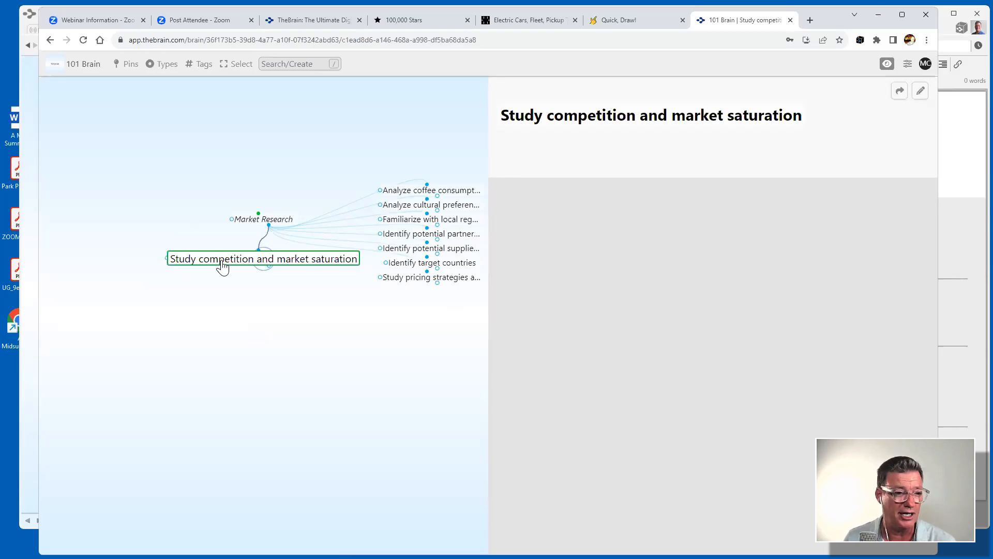
pyautogui.click(310, 65)
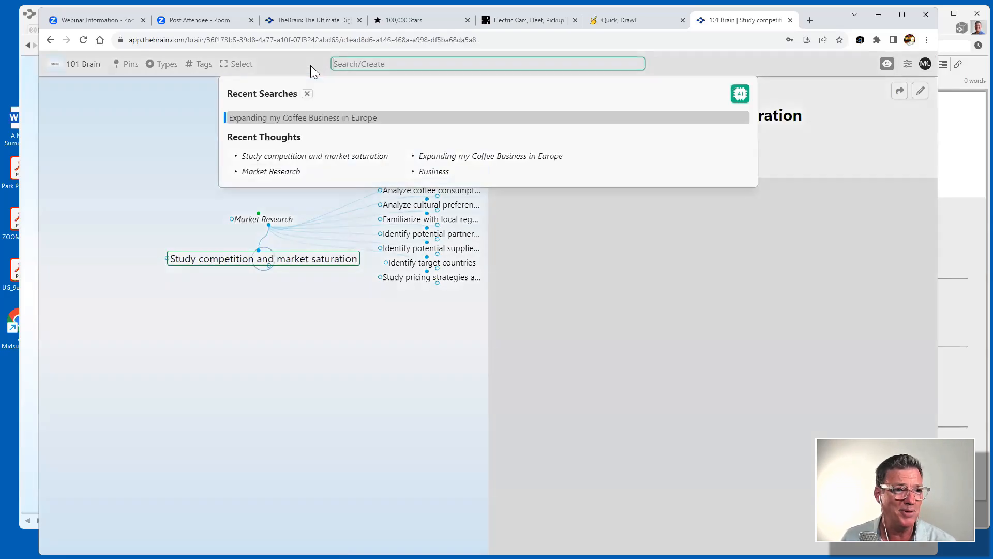
pyautogui.click(739, 93)
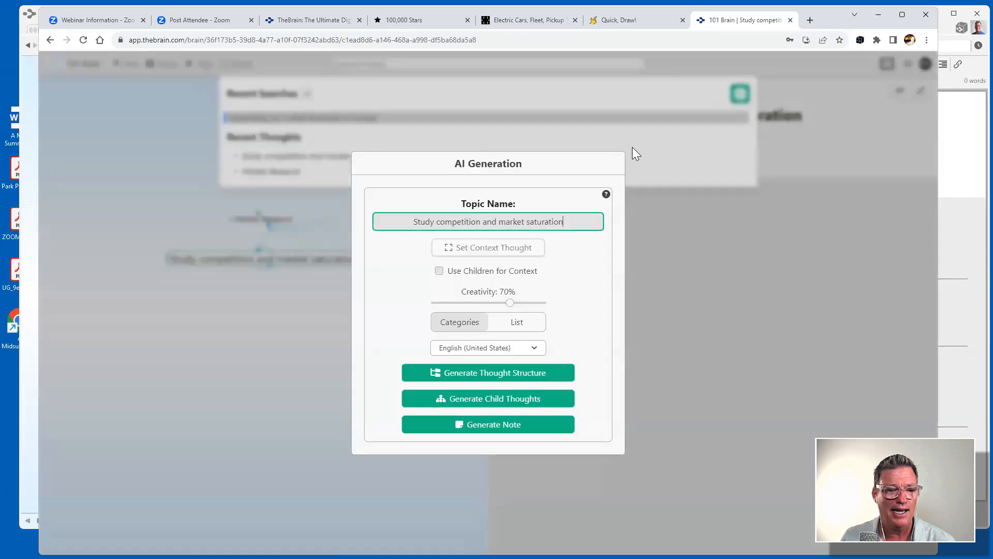
pyautogui.click(498, 425)
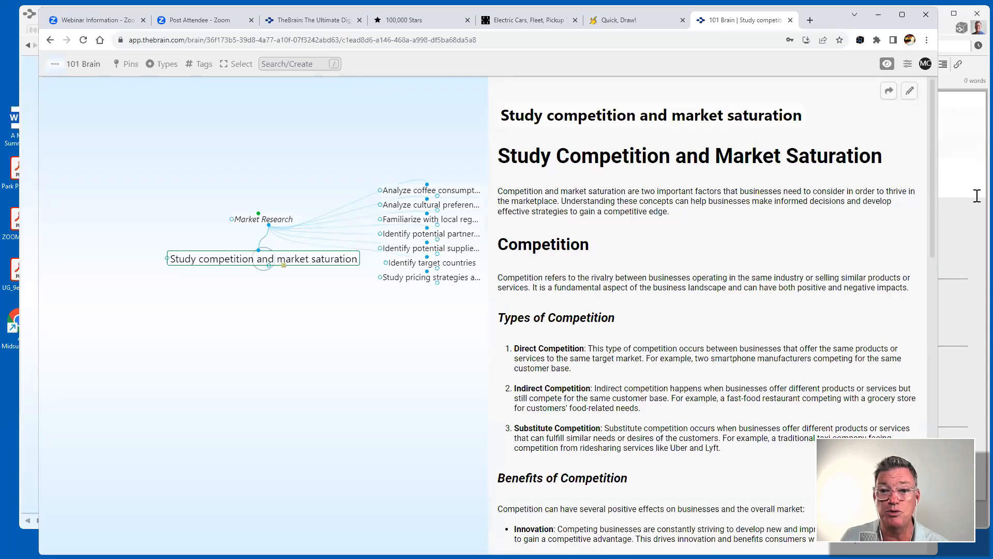
pyautogui.click(977, 195)
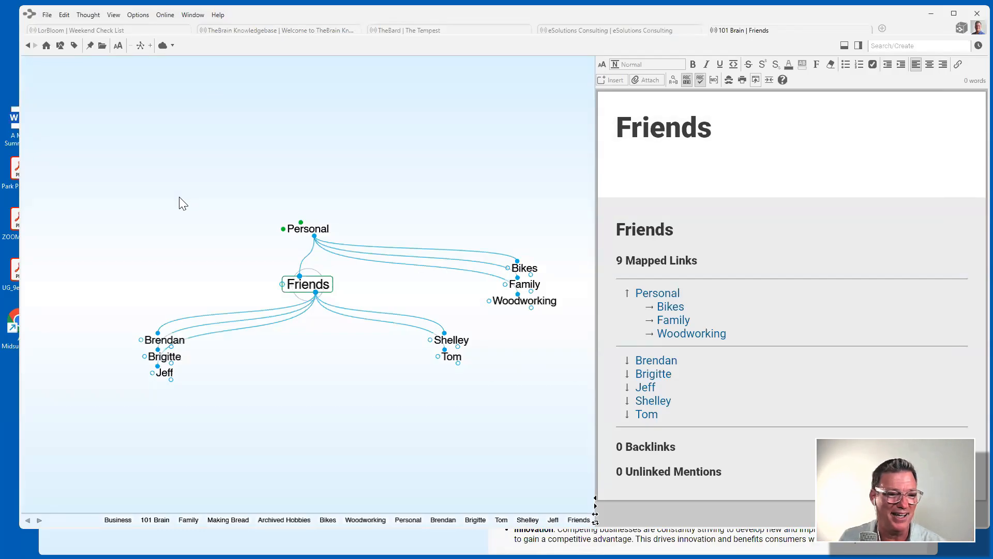
# In the desktop app, navigate from Personal to Business and sync the brain with the cloud.
pyautogui.click(323, 228)
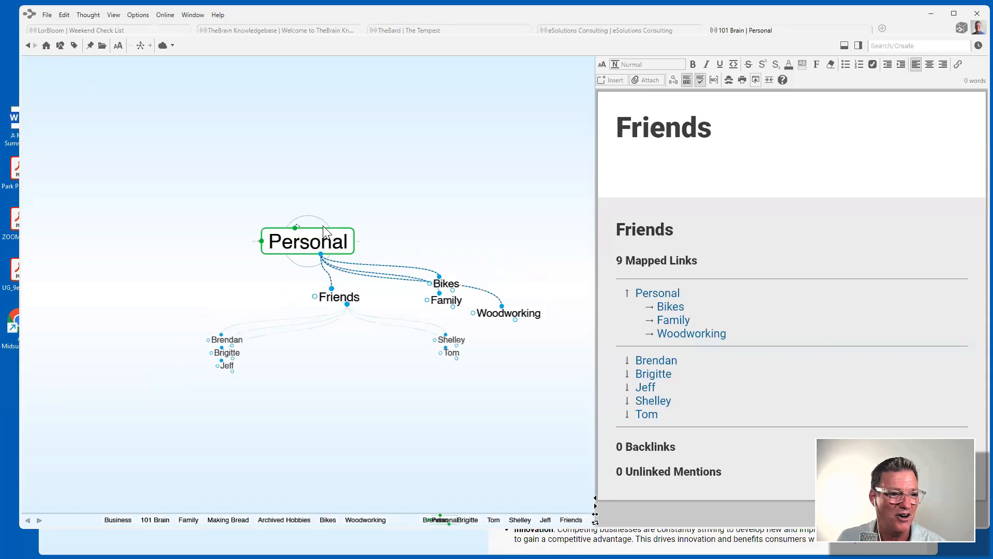
pyautogui.click(518, 282)
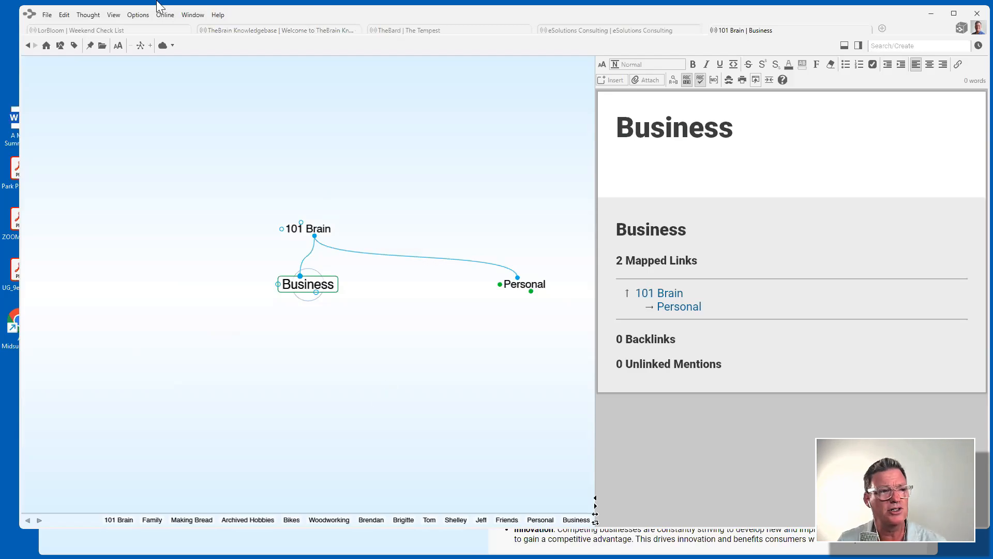
pyautogui.click(162, 45)
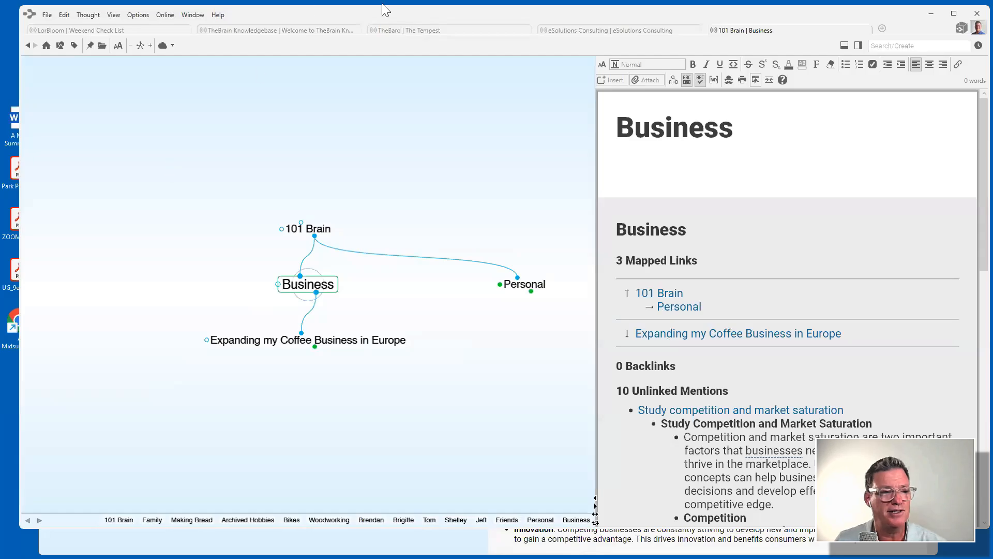
# Create Clients, Projects and Team under Business in one semicolon-separated entry.
pyautogui.moveTo(317, 294); pyautogui.dragTo(446, 334)
pyautogui.write('C')
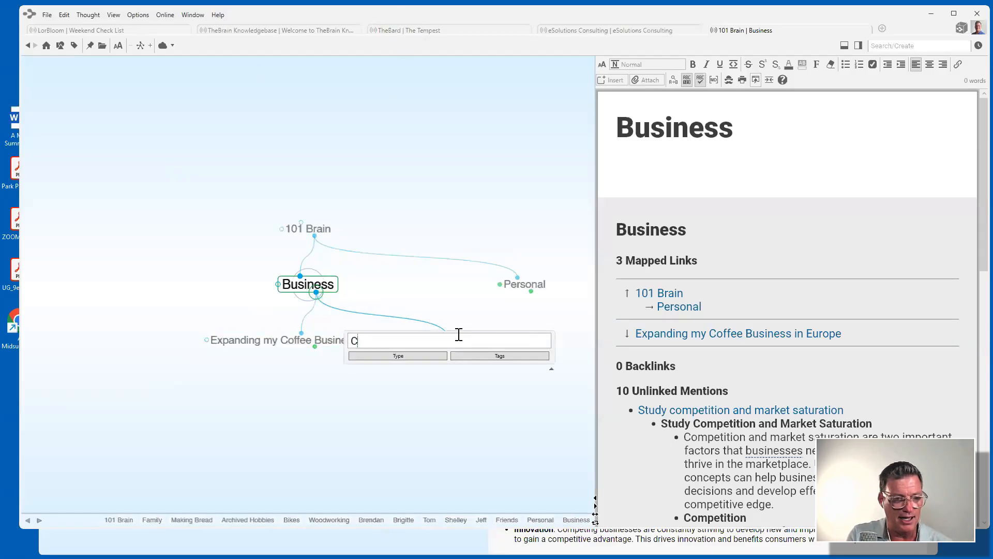
pyautogui.write('lients;')
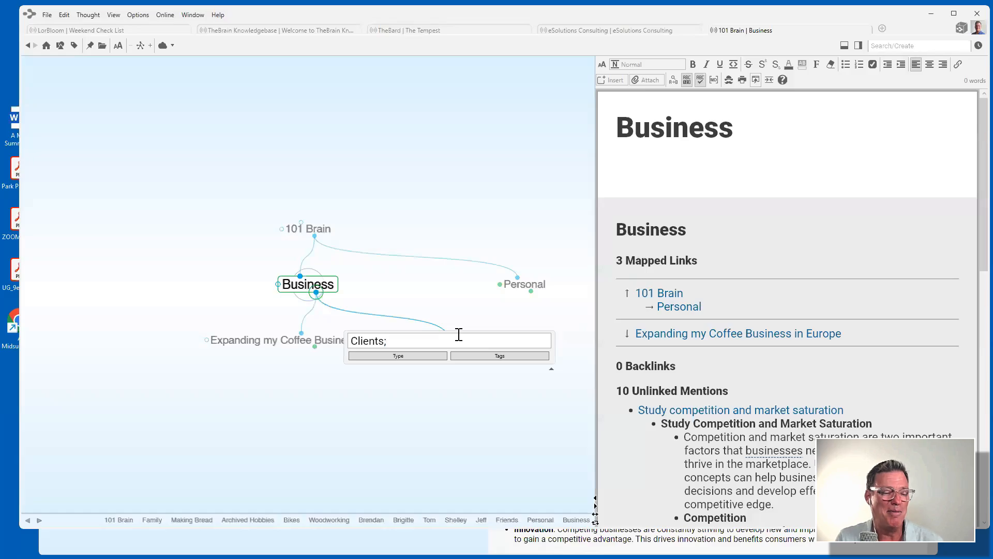
pyautogui.write(' Projec')
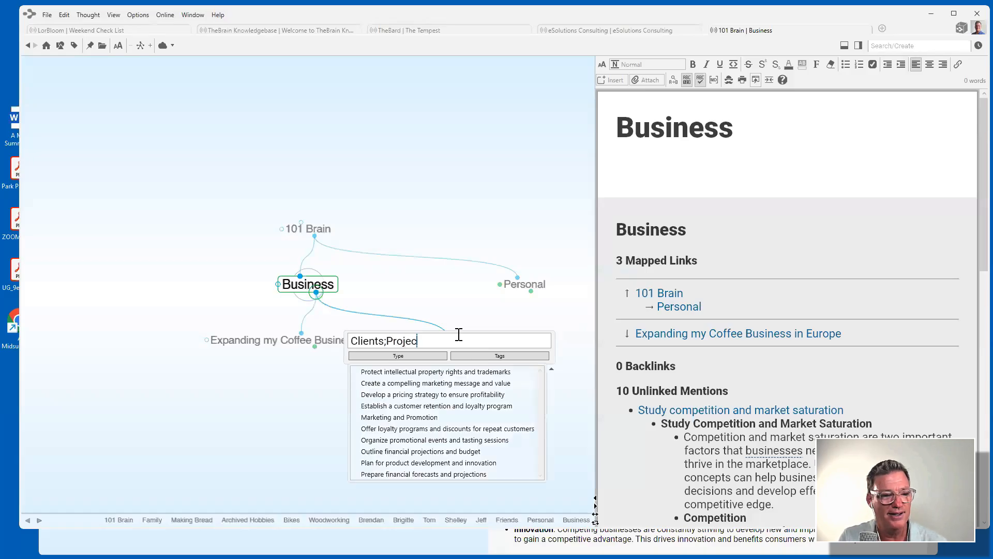
pyautogui.write('ts;')
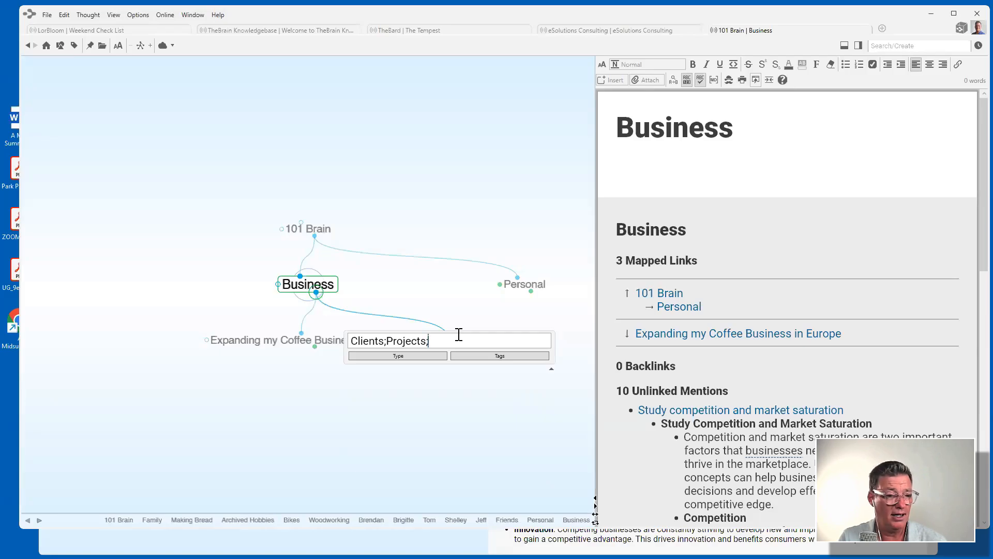
pyautogui.write('Team')
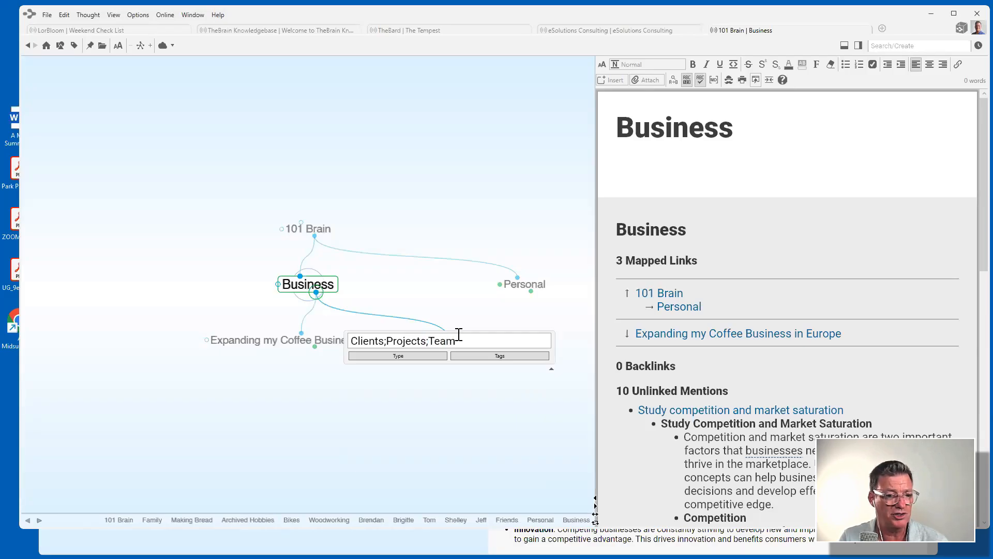
pyautogui.press('Return')
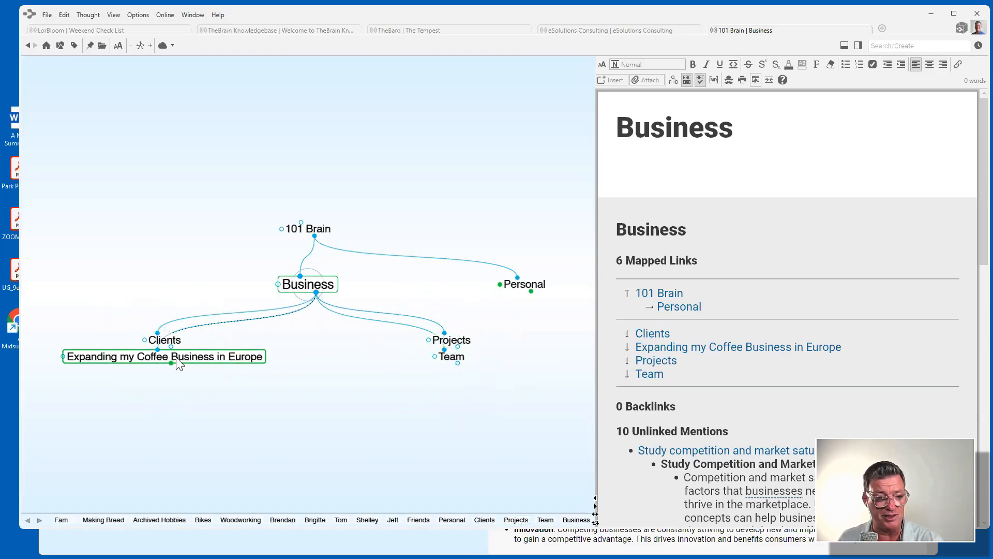
# Focus Projects and relink Expanding my Coffee Business in Europe as its child.
pyautogui.click(467, 342)
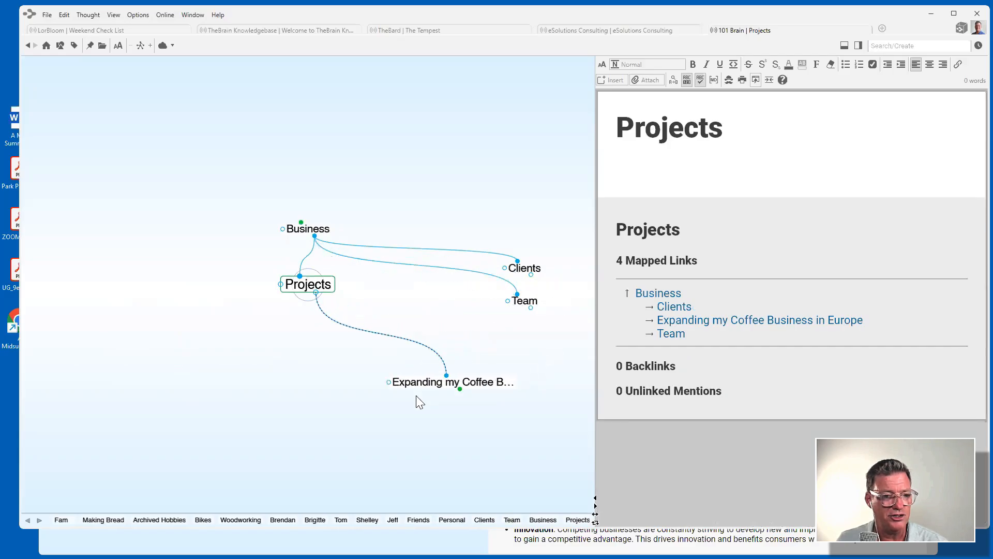
pyautogui.moveTo(417, 395); pyautogui.dragTo(263, 389)
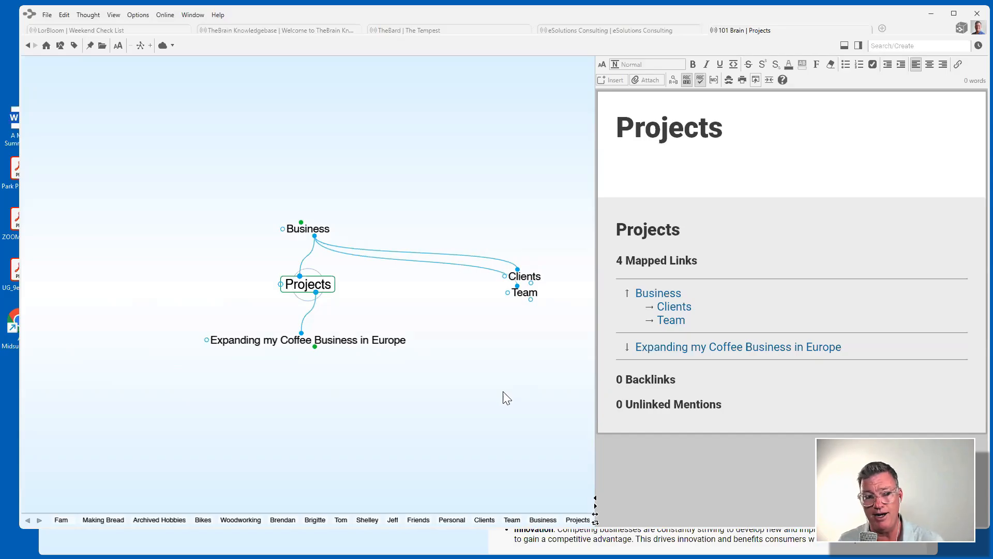
pyautogui.moveTo(337, 347); pyautogui.dragTo(156, 264)
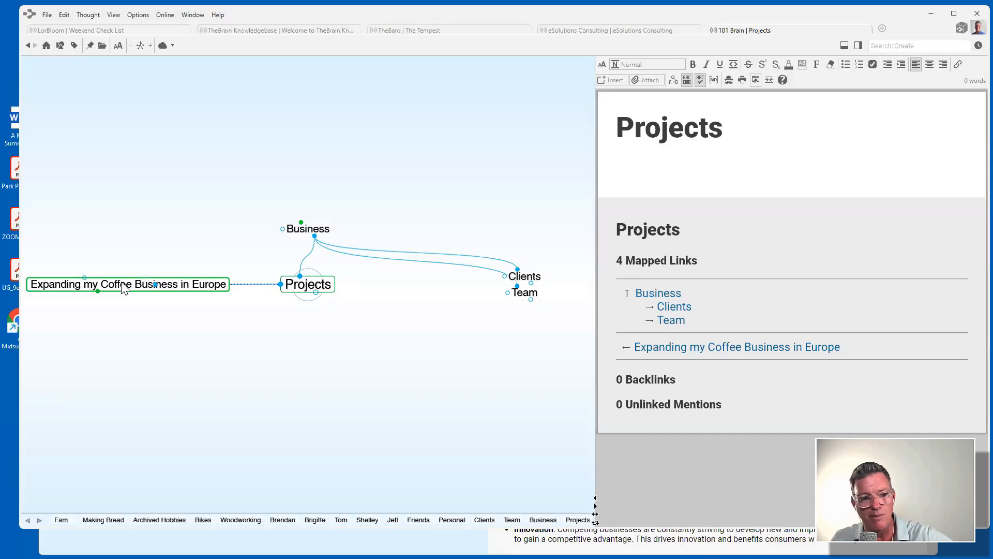
pyautogui.moveTo(124, 289); pyautogui.dragTo(324, 404)
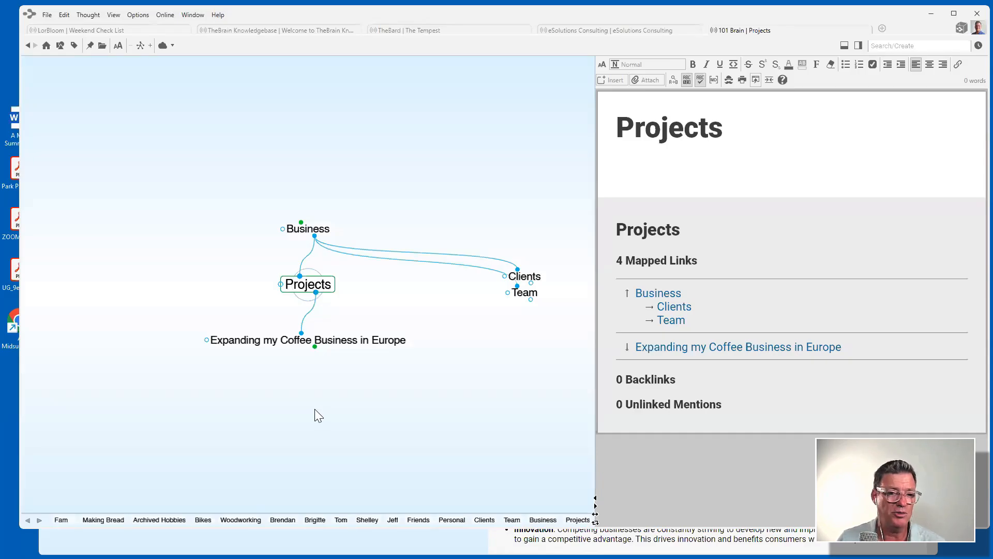
# Link the existing friend's thought, picked from name suggestions, as a child of Team.
pyautogui.click(524, 293)
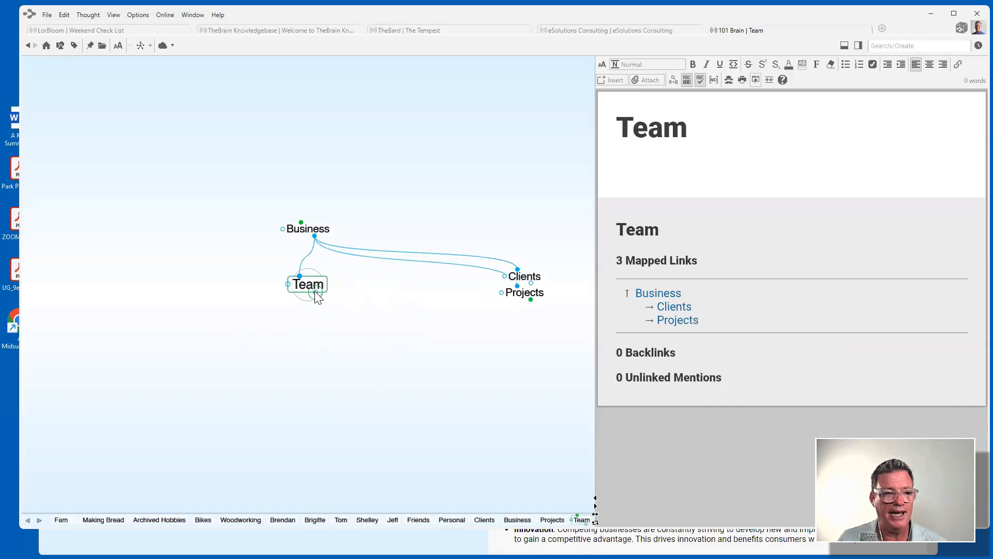
pyautogui.moveTo(315, 292); pyautogui.dragTo(368, 332)
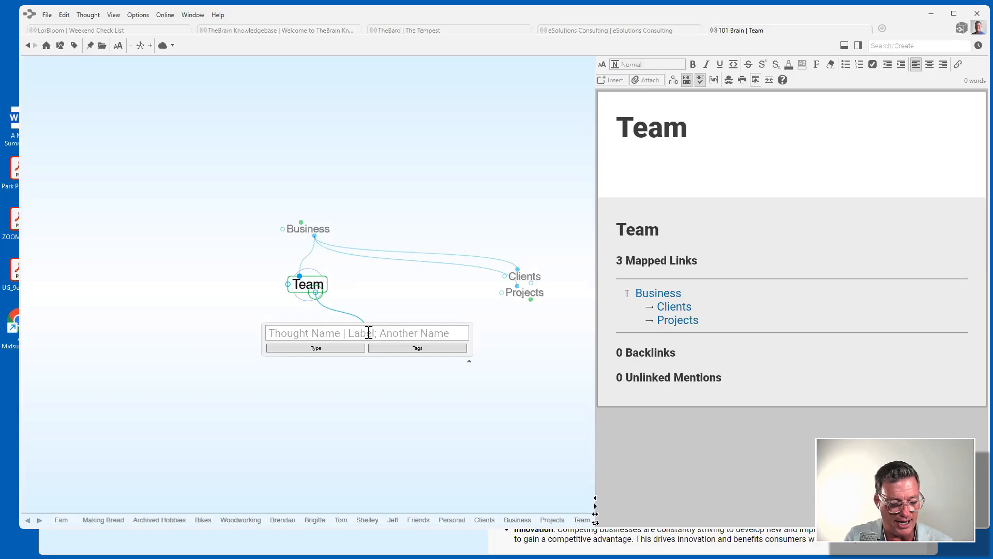
pyautogui.write('br')
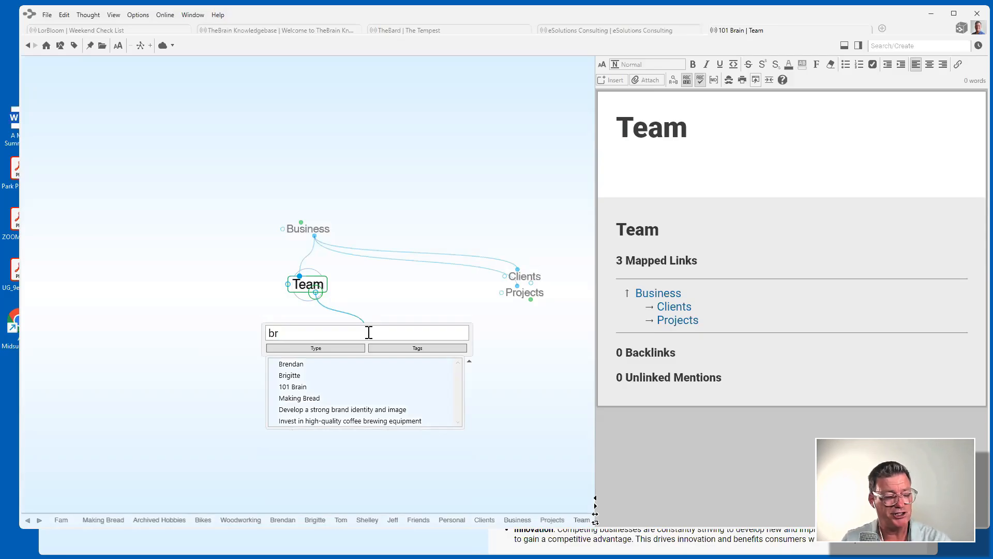
pyautogui.click(288, 376)
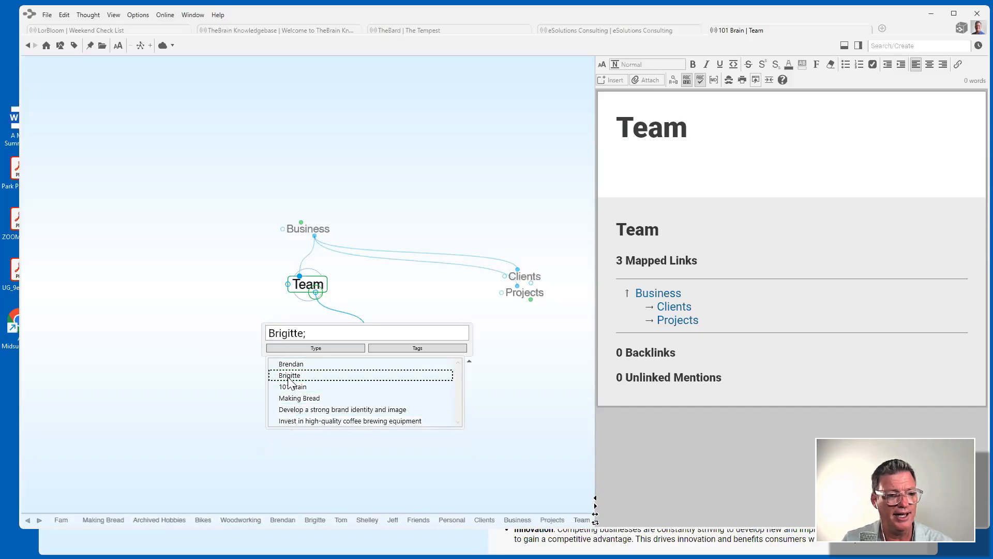
pyautogui.press('Return')
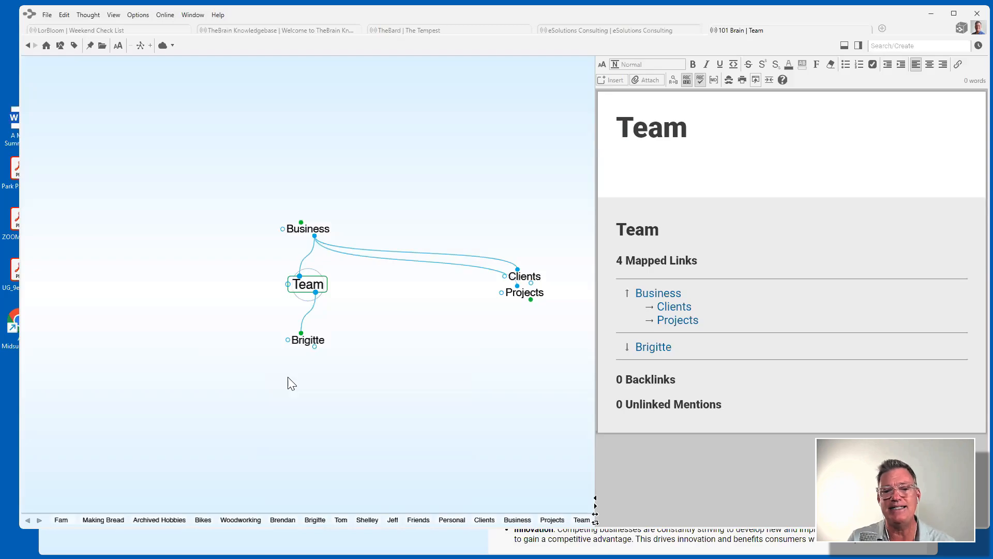
pyautogui.click(308, 340)
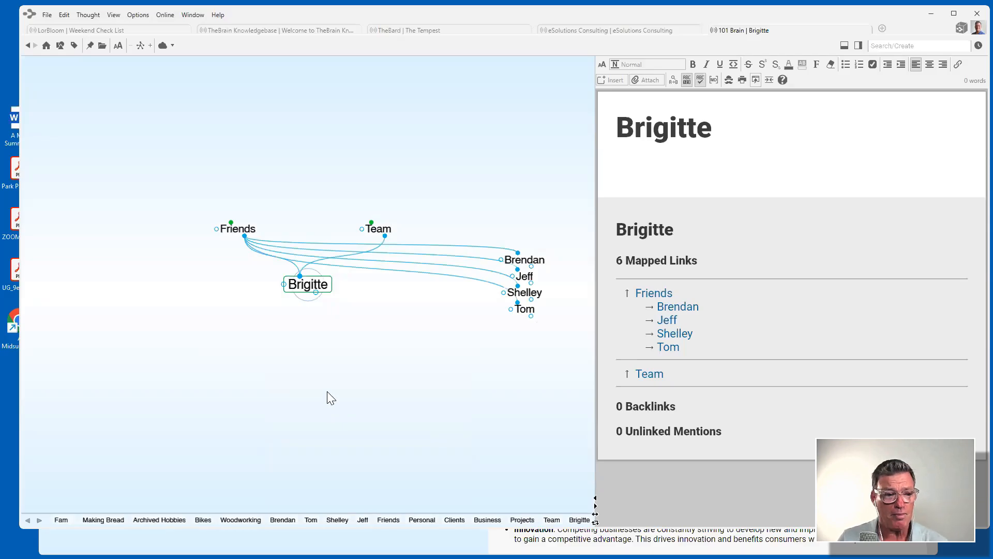
# Type the friend's phone number and work e-mail address into her note as links.
pyautogui.click(641, 173)
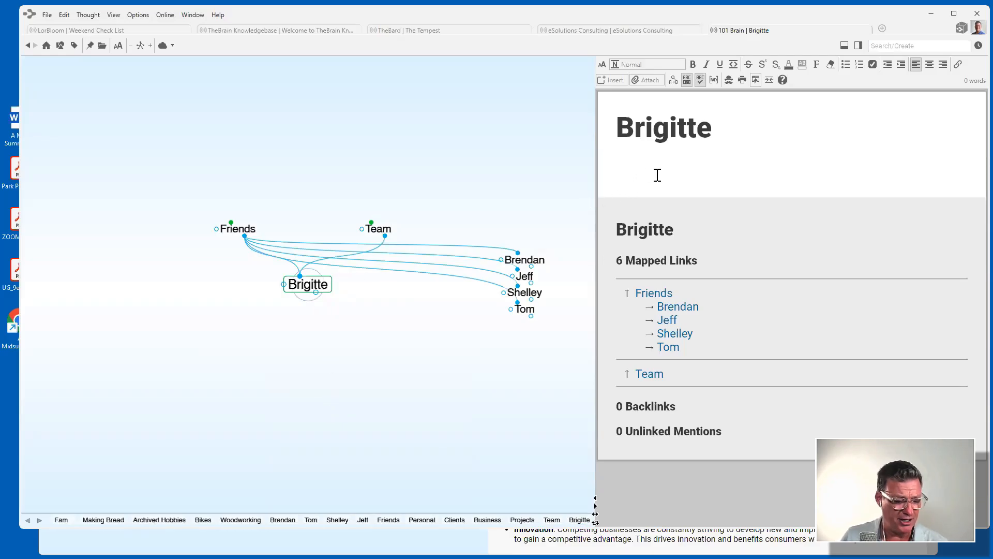
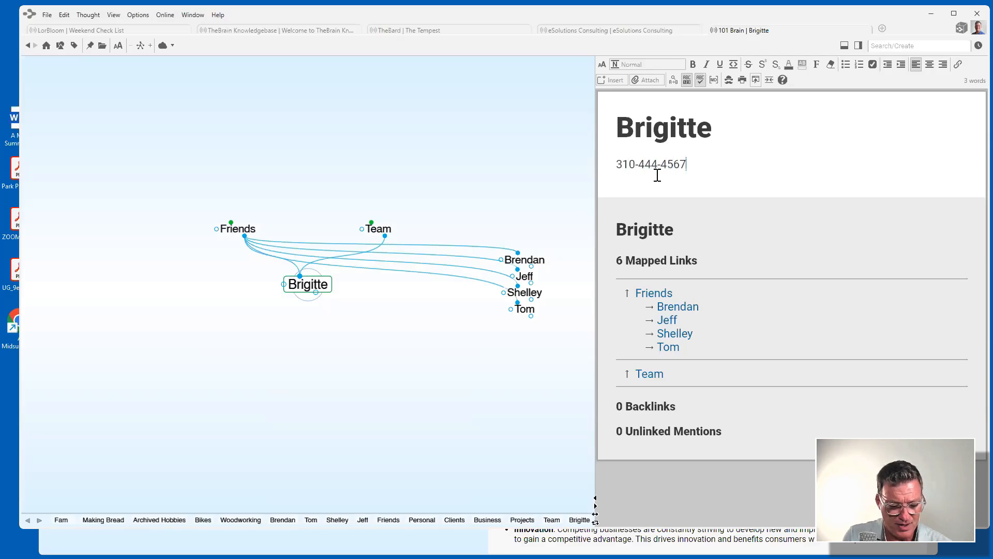
pyautogui.press('Return')
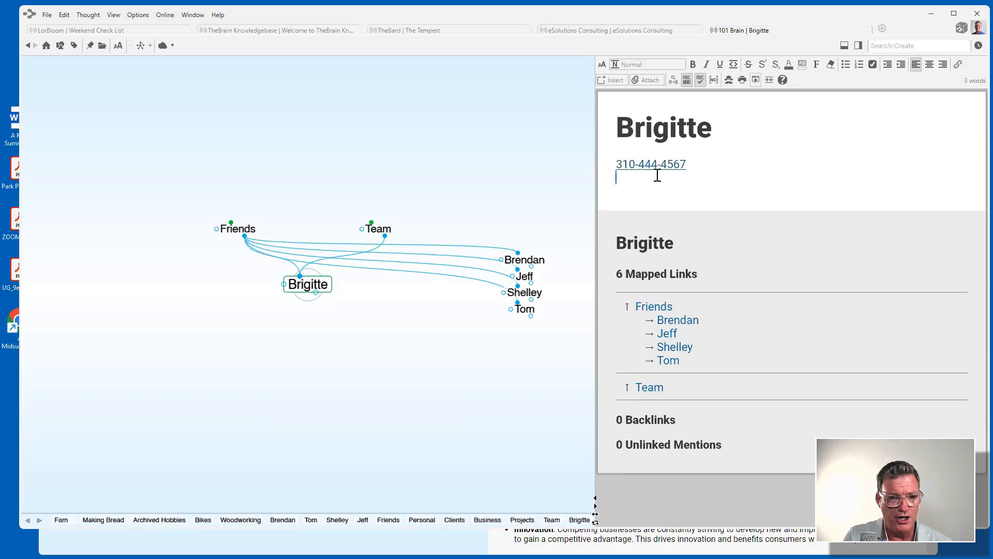
pyautogui.press('Return')
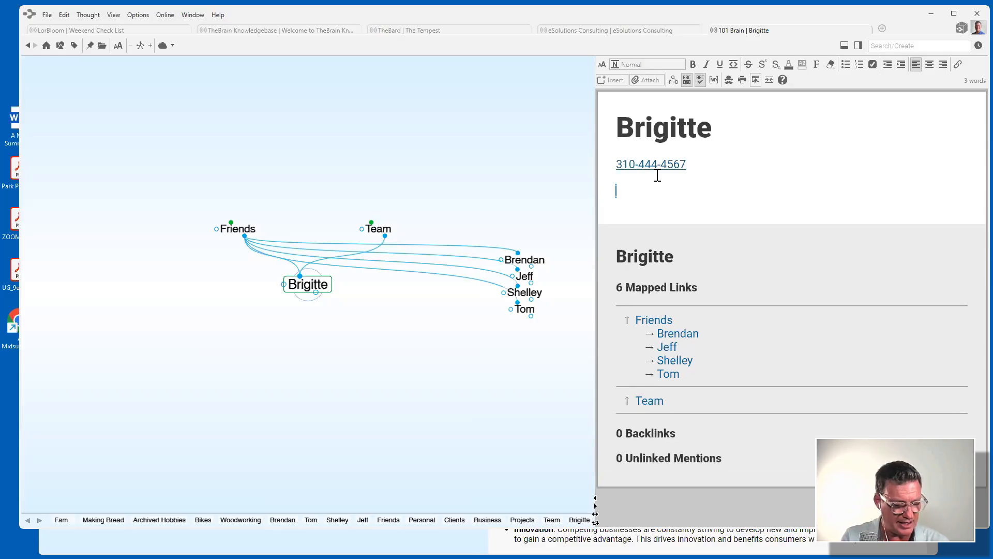
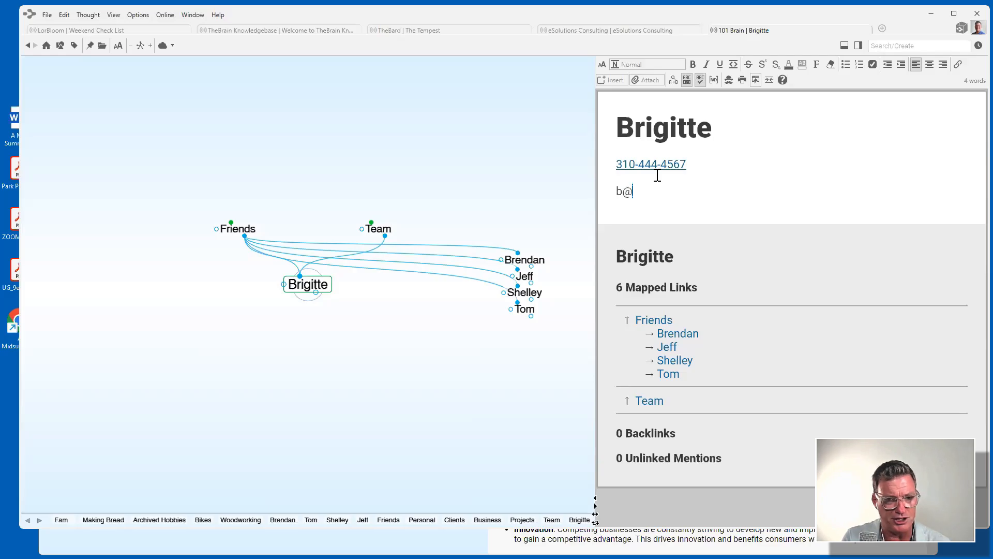
pyautogui.press('Return')
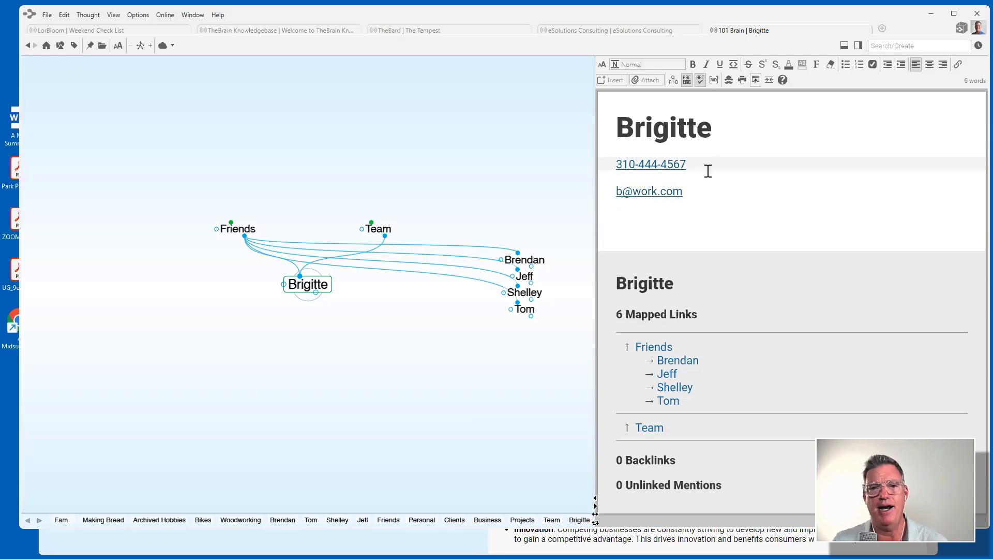
# Check the link options on the phone number and the e-mail address.
pyautogui.rightClick(654, 167)
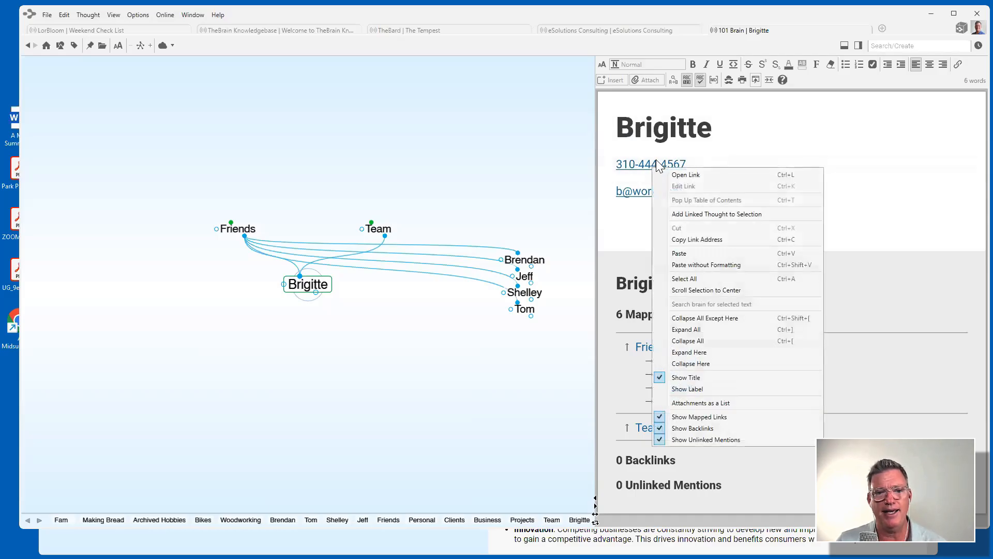
pyautogui.press('Escape')
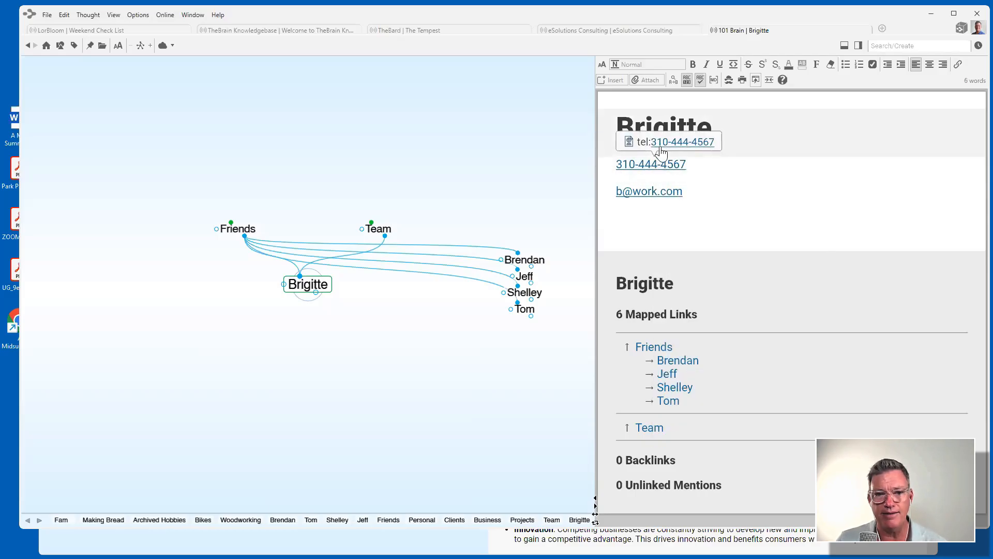
pyautogui.click(758, 175)
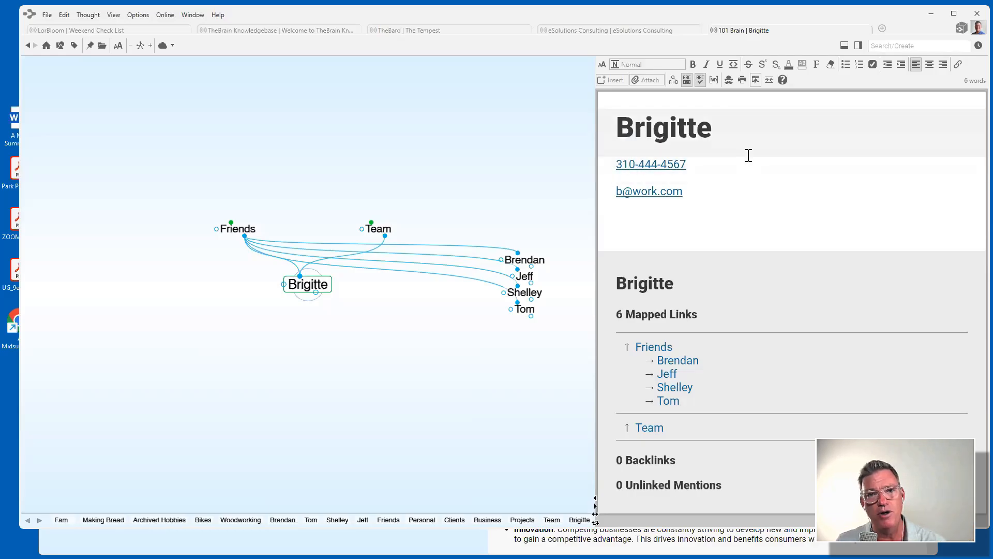
pyautogui.click(666, 191)
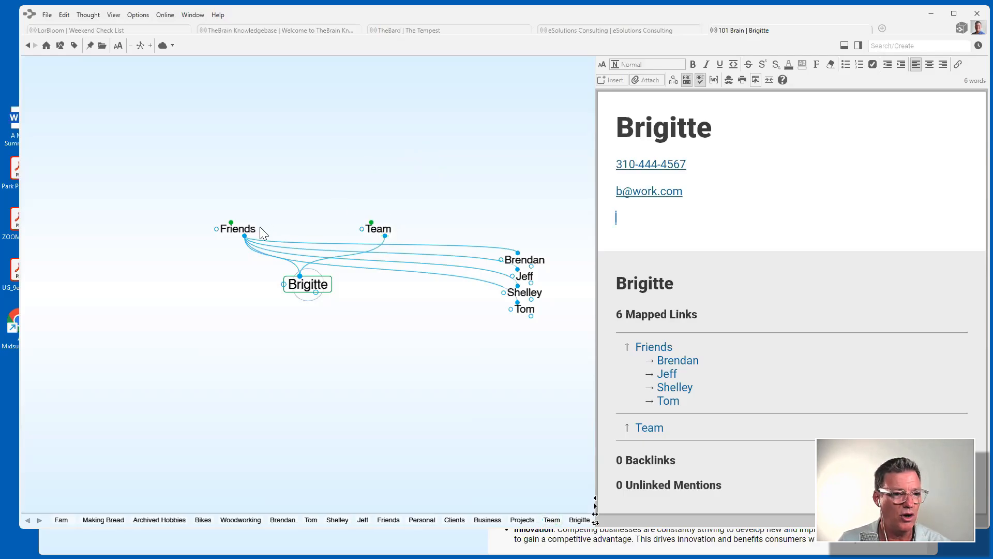
# Go from Team to Clients, add the child thought 'Alpha Corp.' and make it central.
pyautogui.click(382, 230)
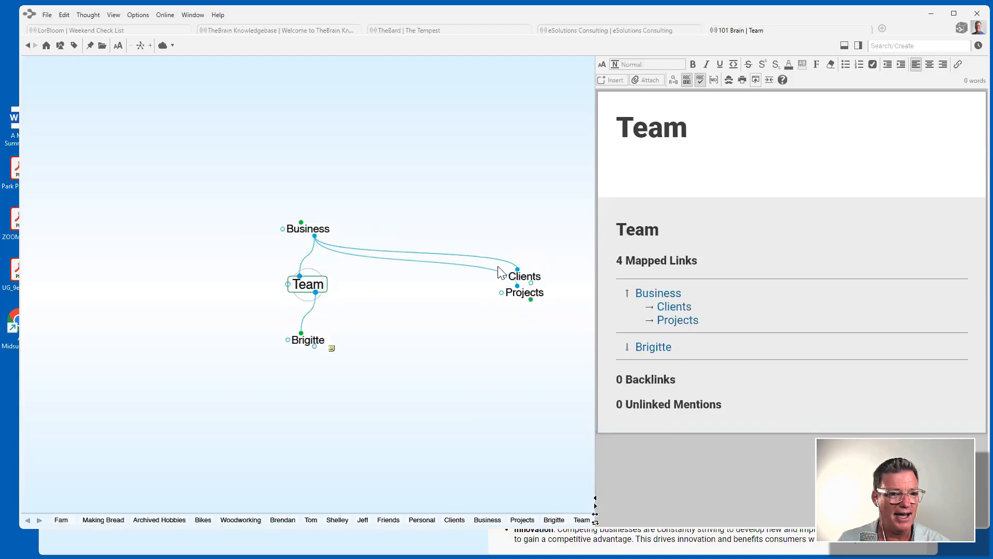
pyautogui.click(522, 278)
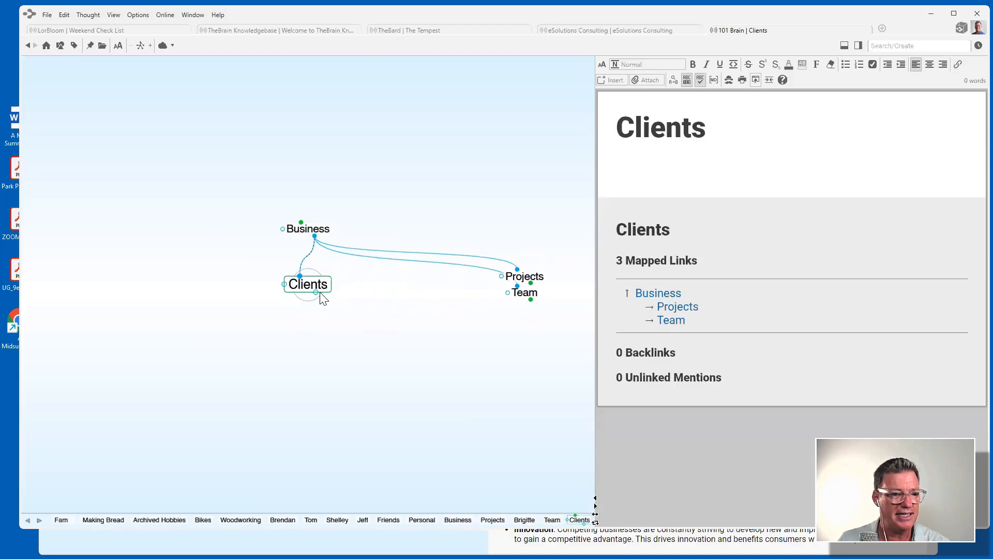
pyautogui.moveTo(317, 292); pyautogui.dragTo(365, 382)
pyautogui.write('A')
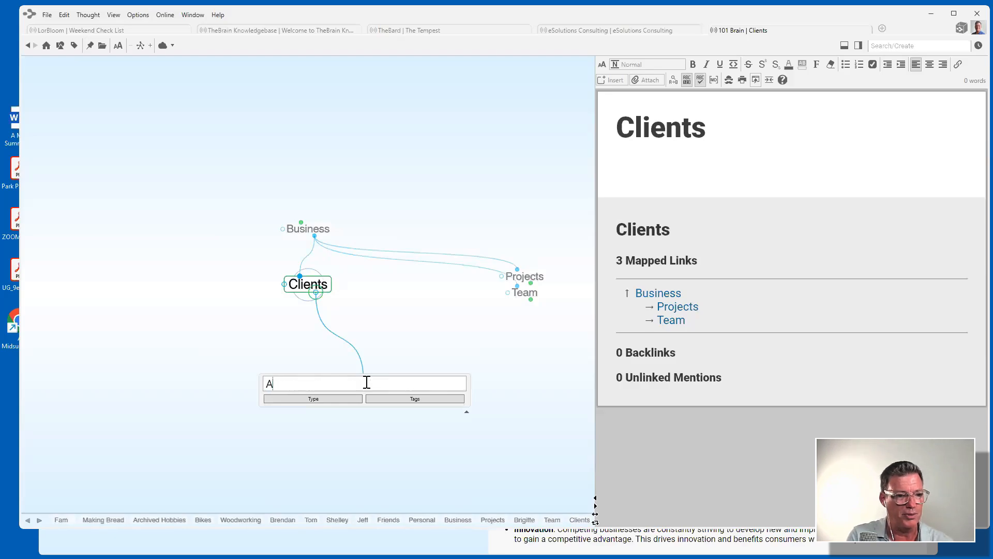
pyautogui.write('lpha Corp.')
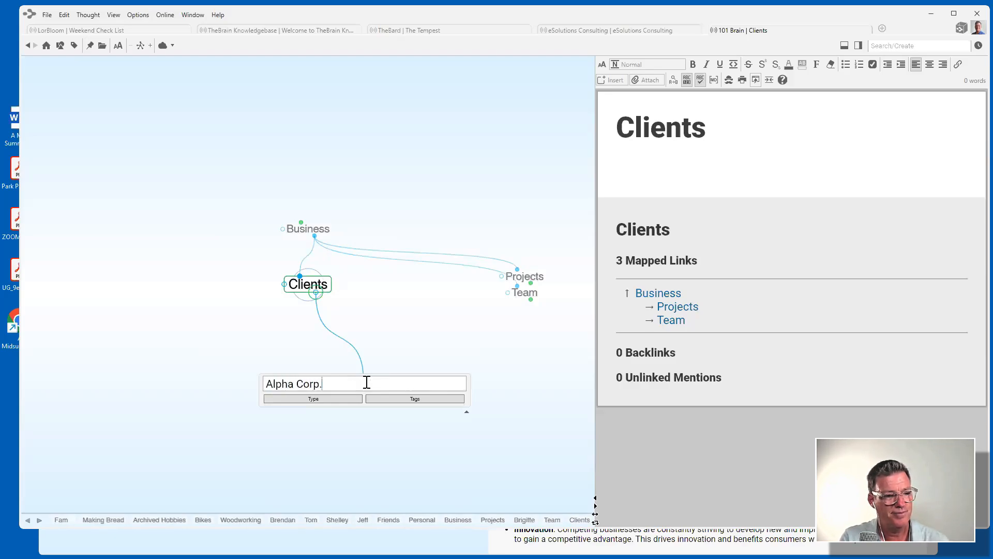
pyautogui.press('Return')
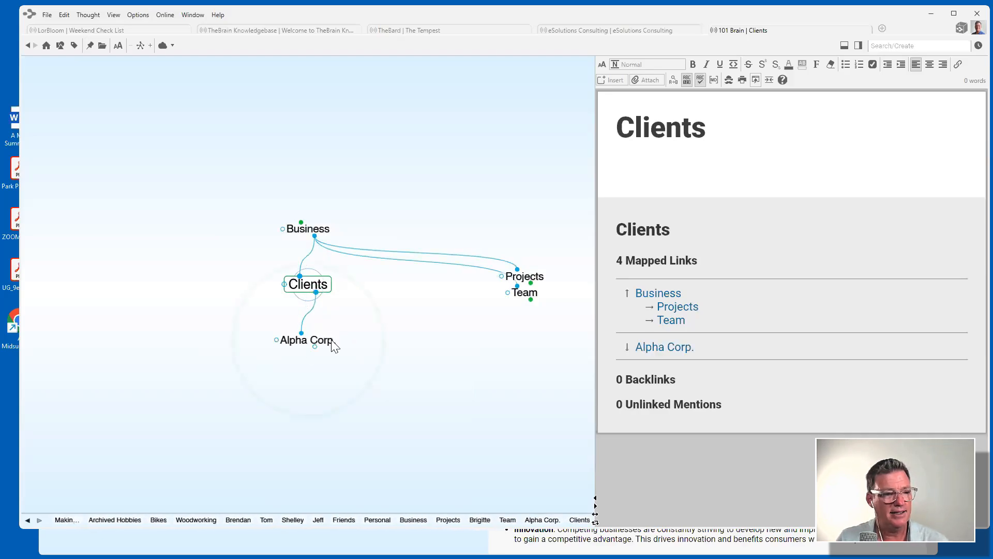
pyautogui.click(322, 342)
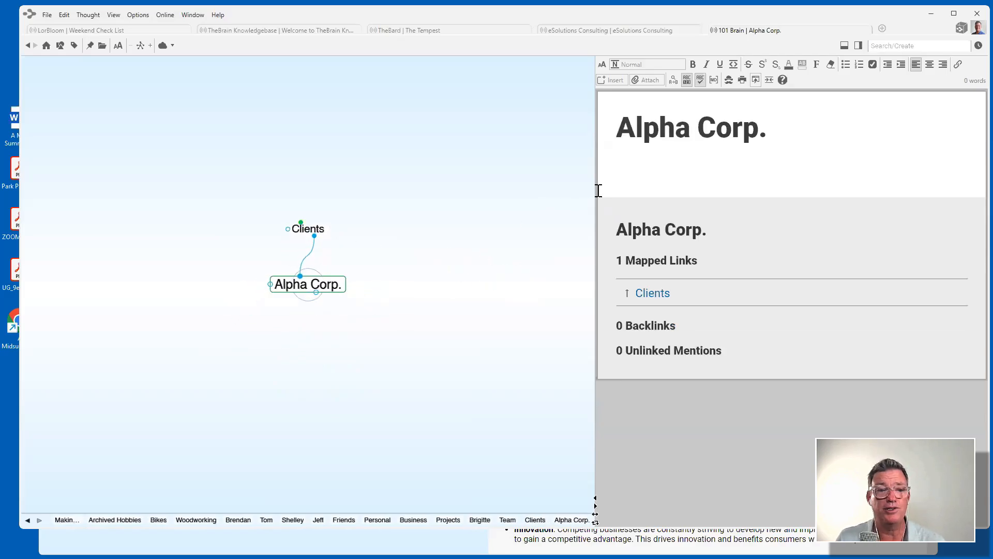
# Start a checklist in Alpha Corp.'s note with the item 'Send a Welcome Letter'.
pyautogui.click(639, 166)
pyautogui.write('[]')
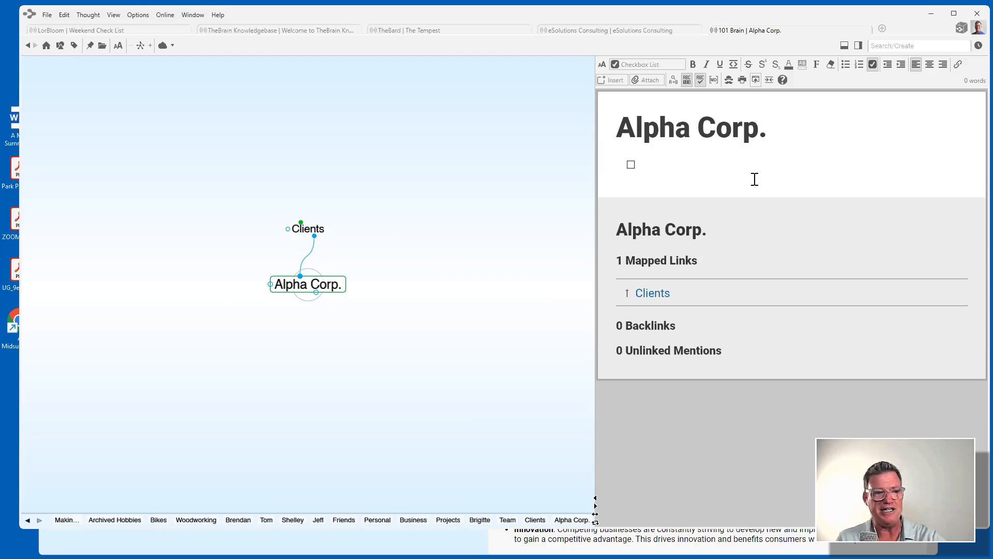
pyautogui.write('Se')
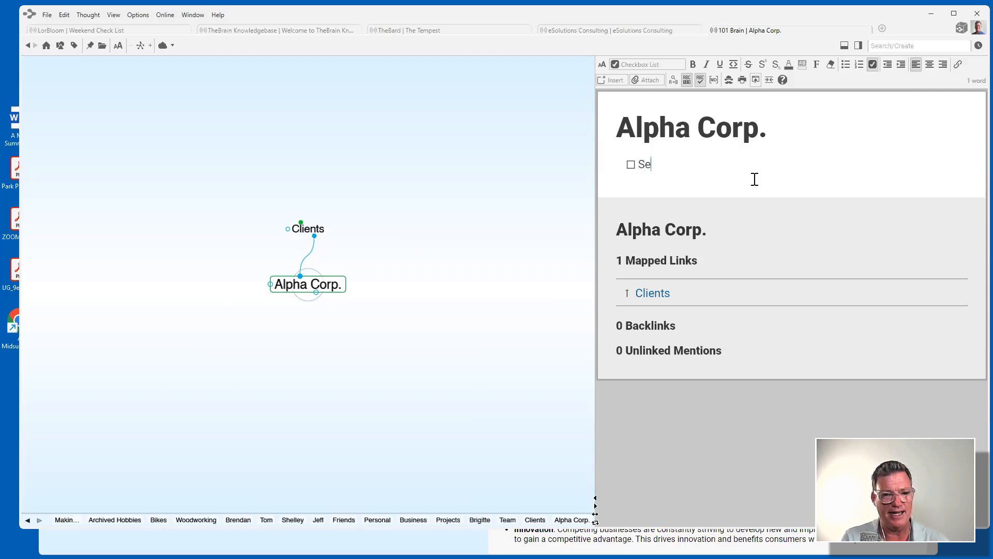
pyautogui.write('nd a We')
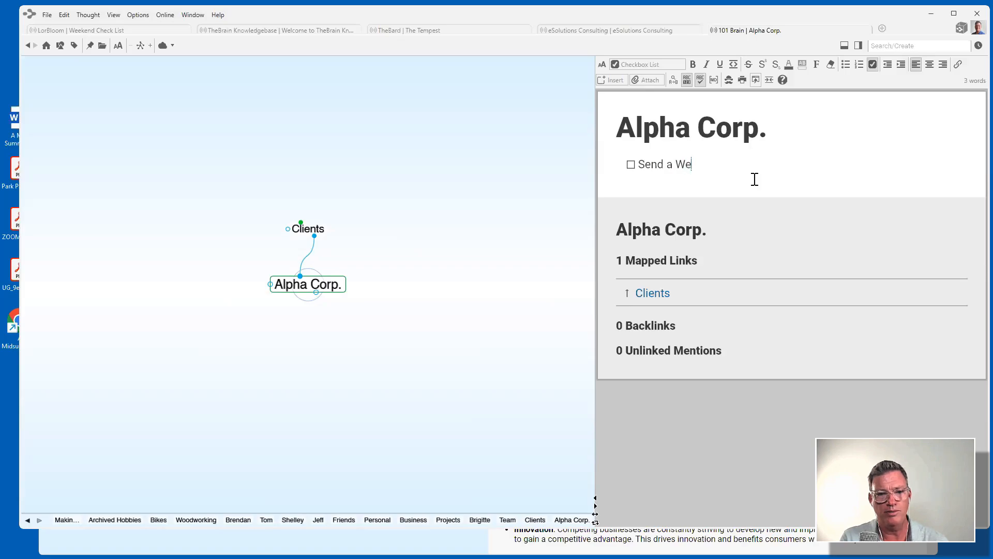
pyautogui.write('lcome Letter')
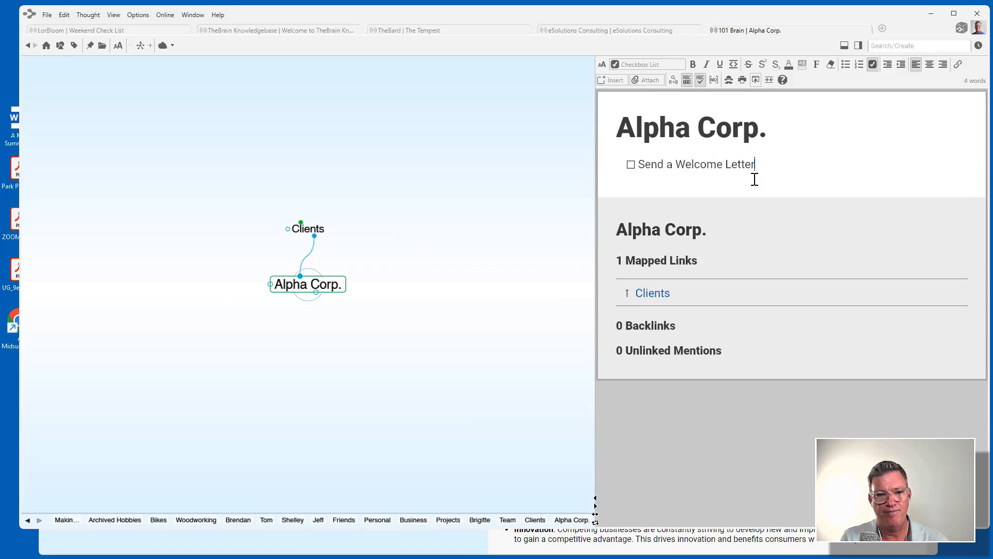
pyautogui.press('Return')
# Add a second checklist item to check with a colleague on the NDA, fixing typos.
pyautogui.write('Checkj wit')
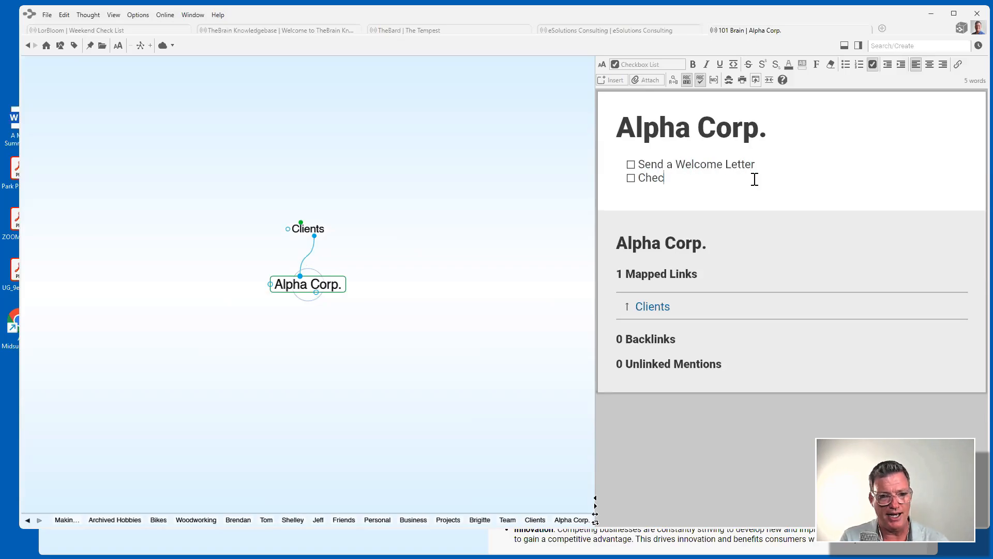
pyautogui.press('BackSpace')
pyautogui.press('BackSpace')
pyautogui.press('BackSpace')
pyautogui.press('BackSpace')
pyautogui.press('BackSpace')
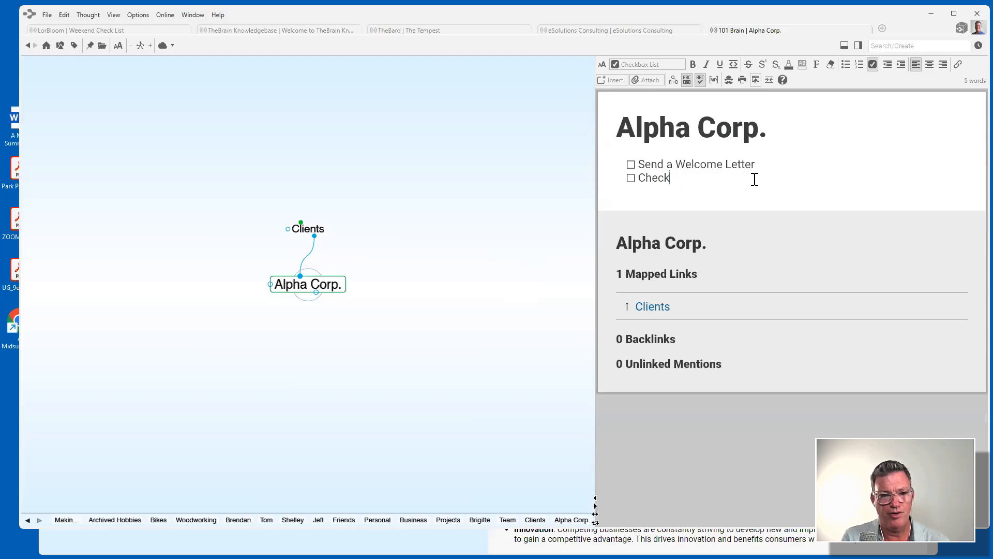
pyautogui.write('jwith')
pyautogui.press('BackSpace')
pyautogui.press('BackSpace')
pyautogui.press('BackSpace')
pyautogui.press('BackSpace')
pyautogui.press('BackSpace')
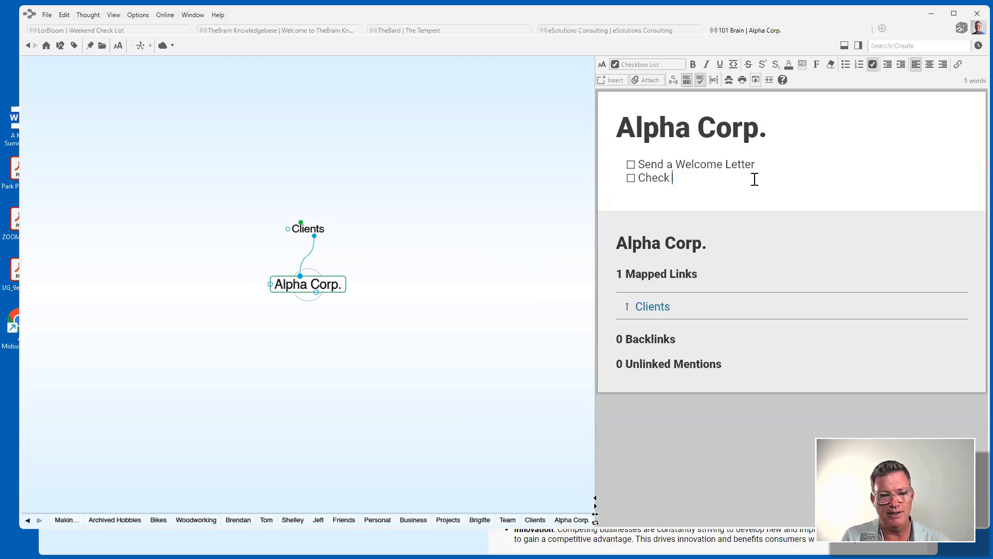
pyautogui.write('with Shelley on the Nj')
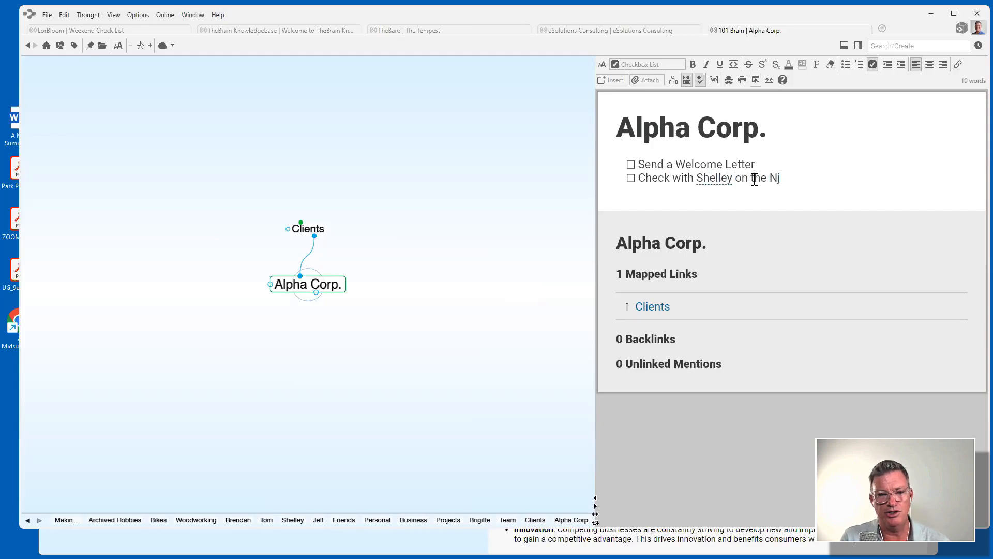
pyautogui.press('BackSpace')
pyautogui.write('DA')
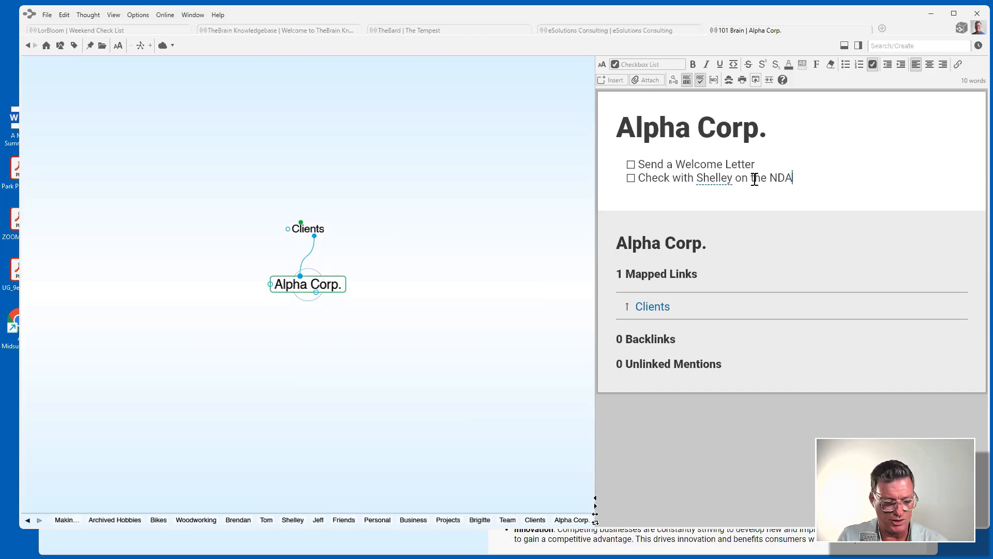
pyautogui.write('  dfgsdfhg')
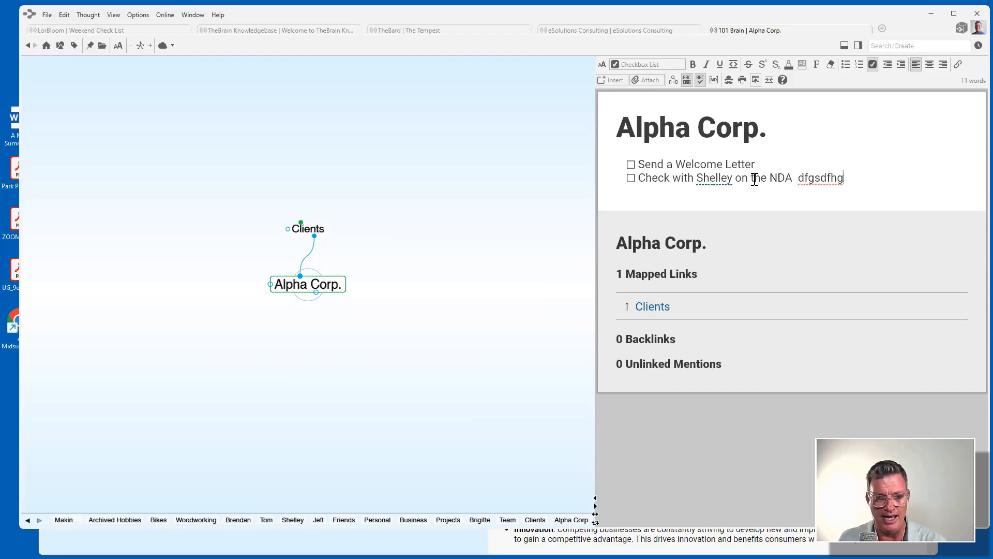
pyautogui.press('BackSpace')
pyautogui.press('BackSpace')
pyautogui.press('BackSpace')
pyautogui.press('BackSpace')
pyautogui.press('BackSpace')
pyautogui.press('BackSpace')
pyautogui.press('BackSpace')
pyautogui.press('BackSpace')
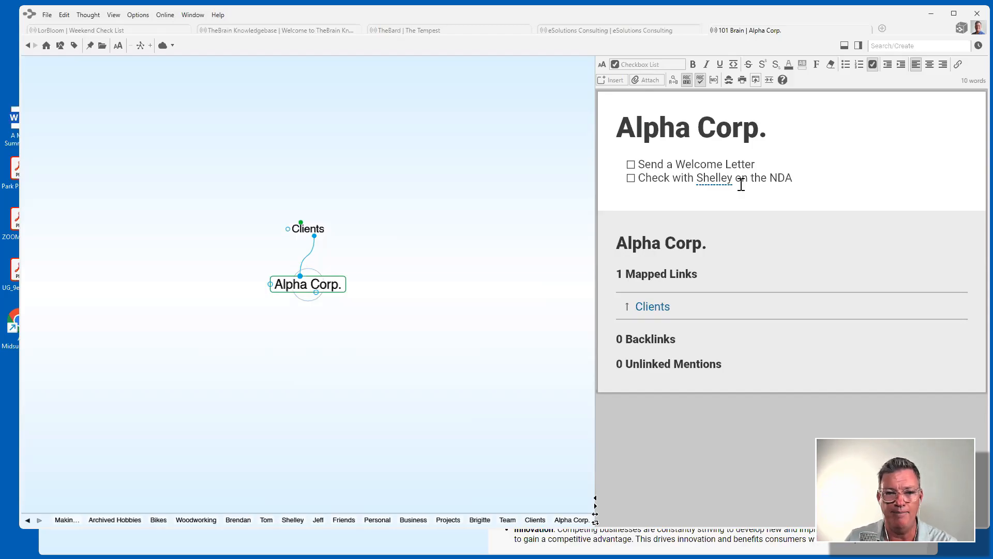
# Jump from the note mention to the colleague's thought and add her phone number as a link.
pyautogui.rightClick(716, 180)
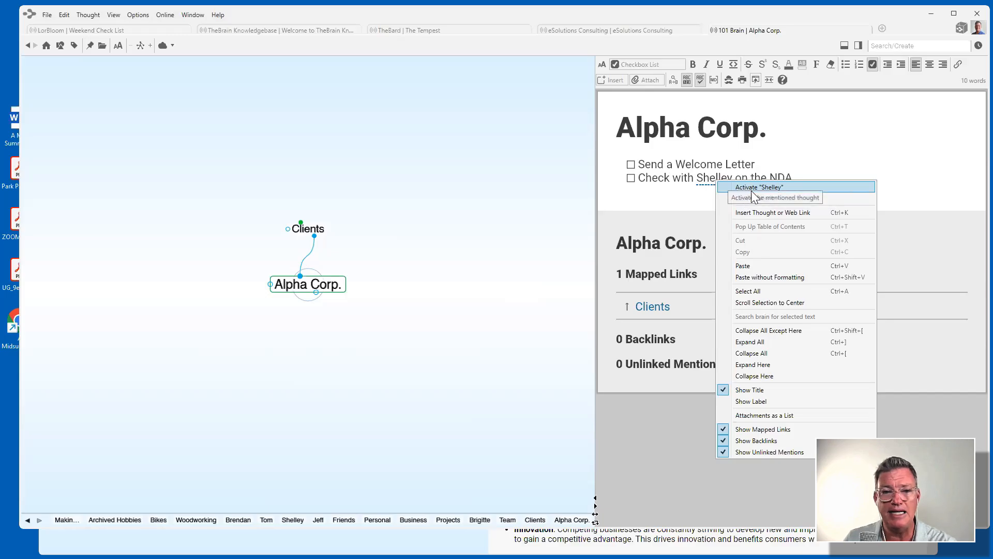
pyautogui.click(771, 188)
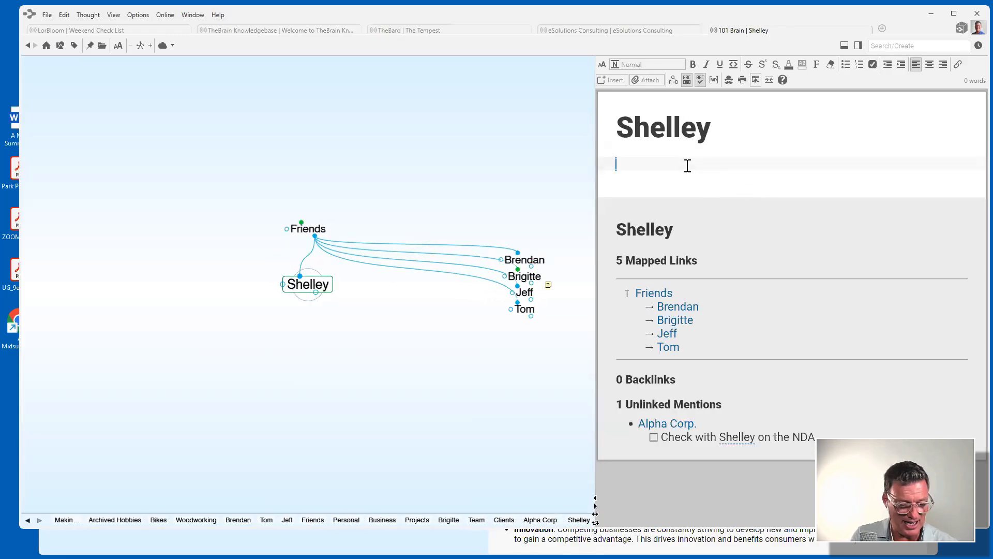
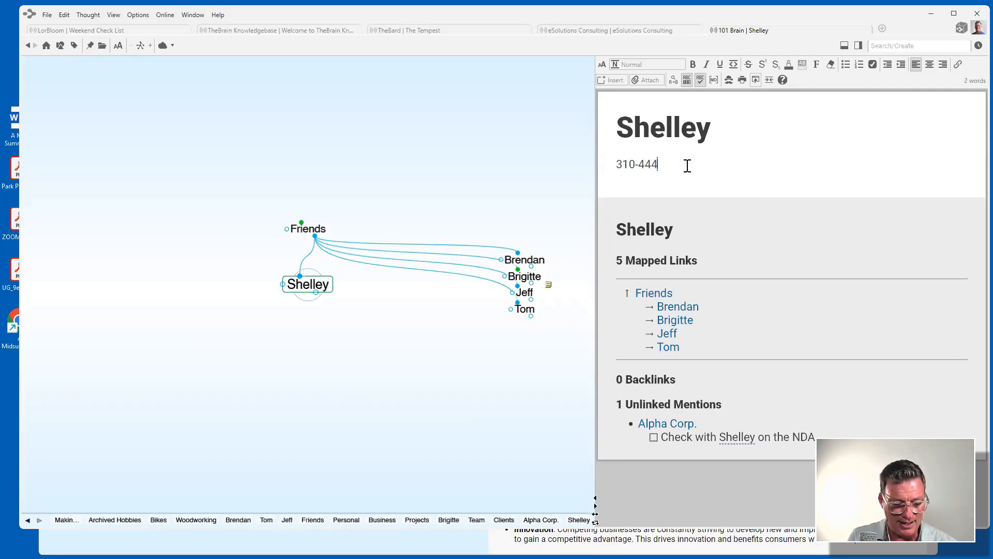
pyautogui.press('Return')
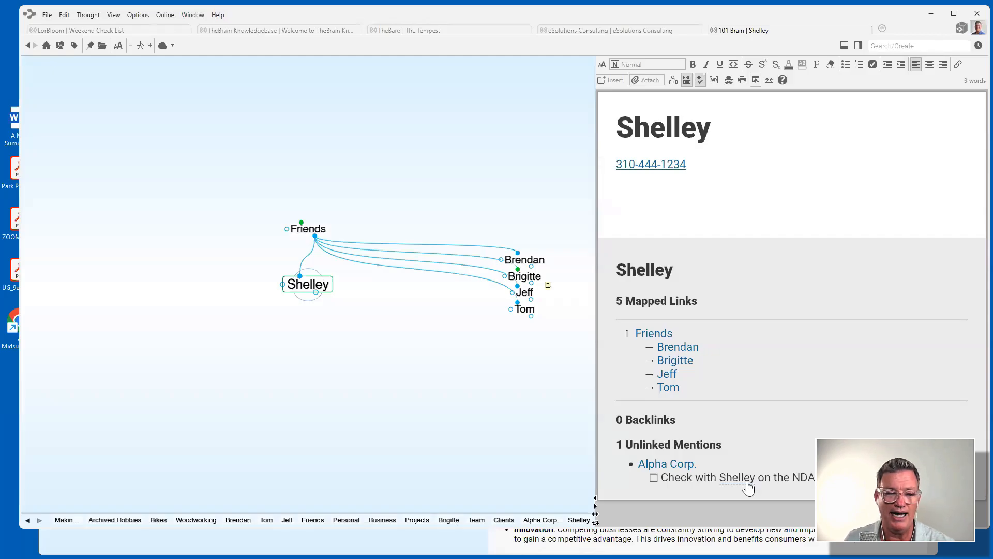
# Back on Alpha Corp., tick the NDA checklist item and jump-link it to the friend's existing thought.
pyautogui.click(675, 466)
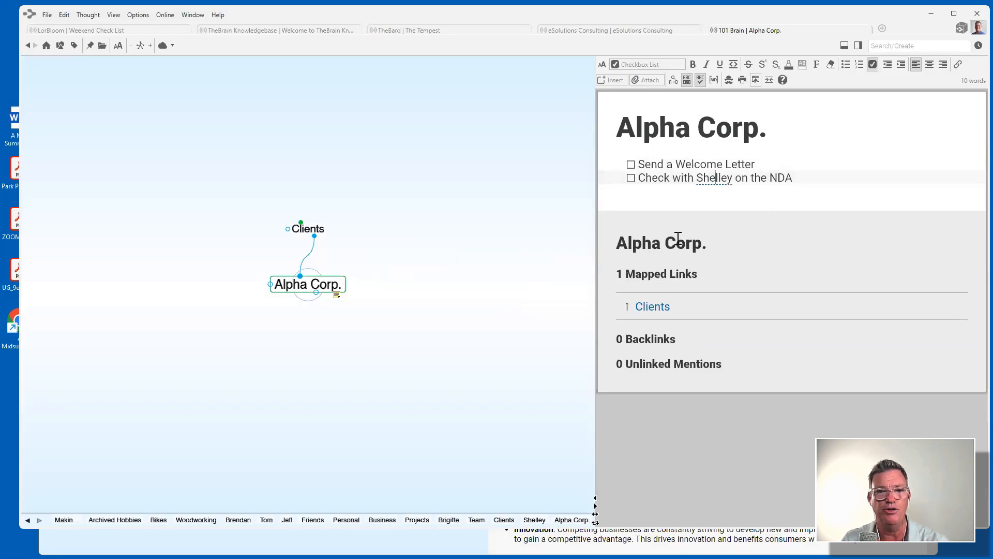
pyautogui.click(630, 178)
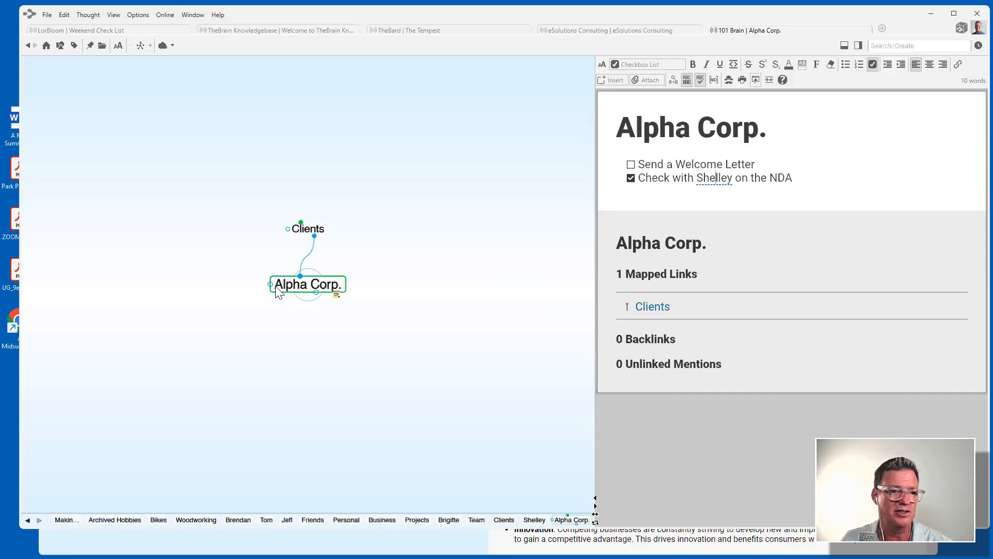
pyautogui.moveTo(270, 284); pyautogui.dragTo(173, 288)
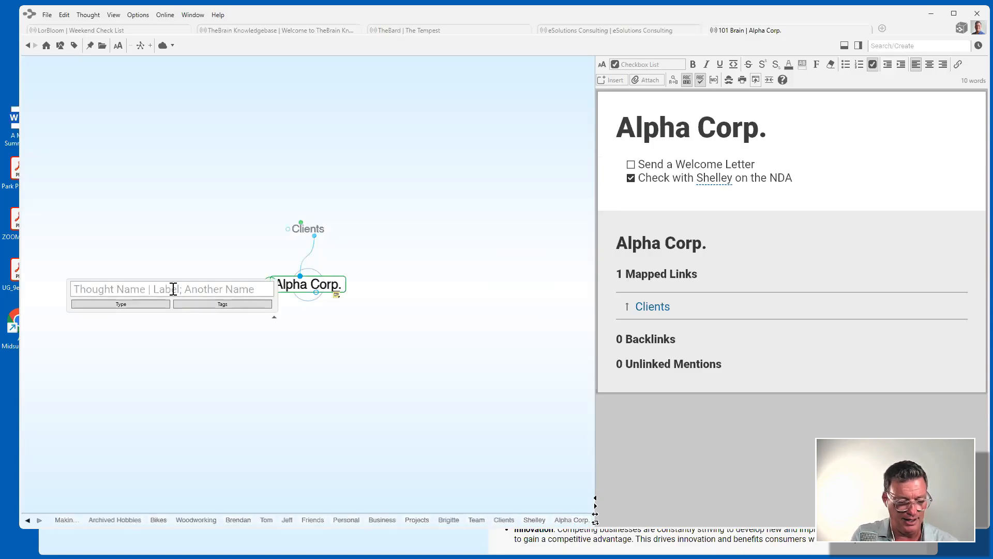
pyautogui.write('Brigit')
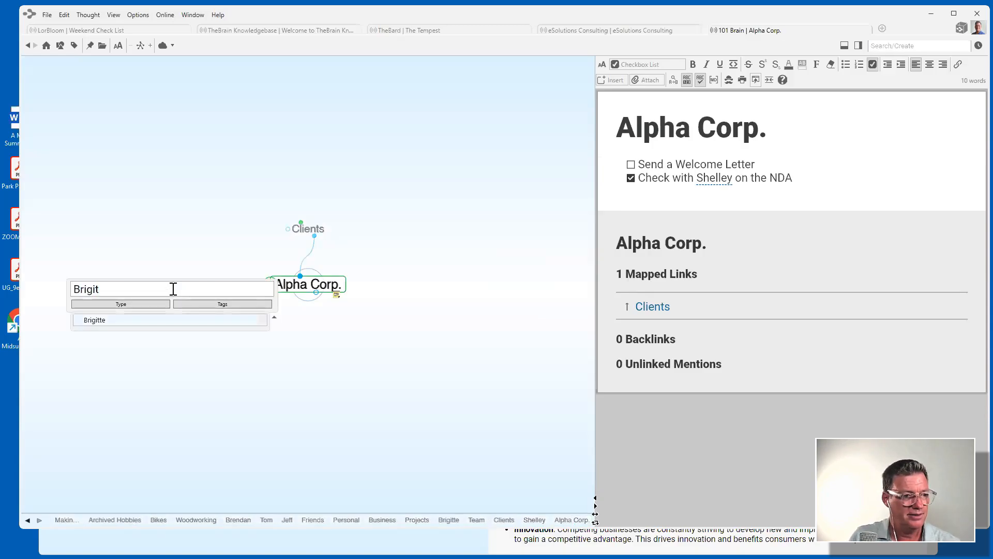
pyautogui.click(98, 321)
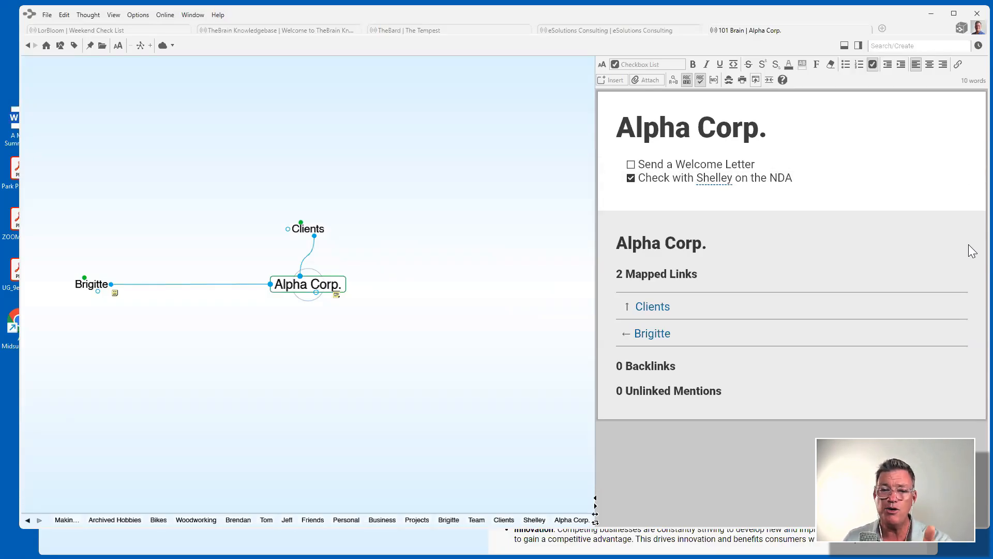
pyautogui.click(858, 46)
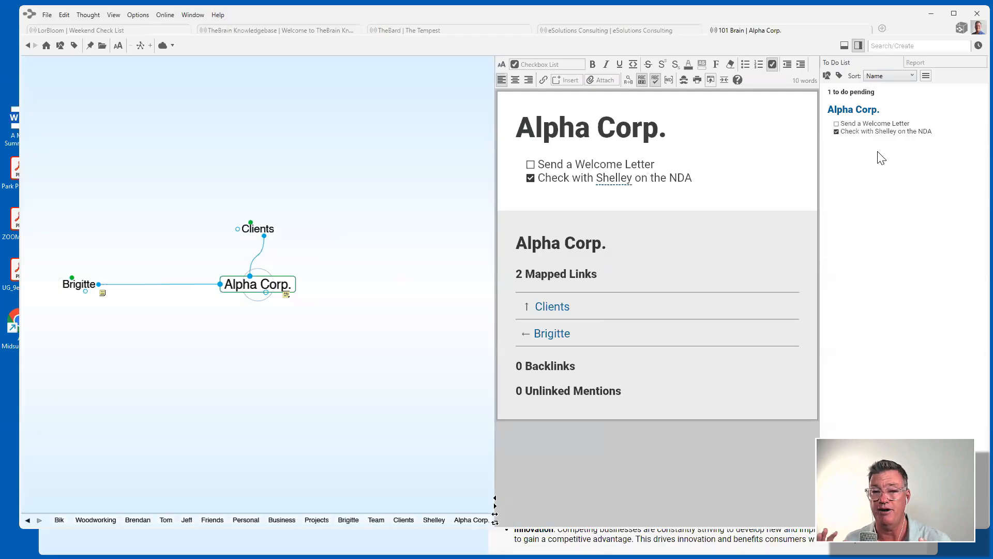
pyautogui.click(531, 165)
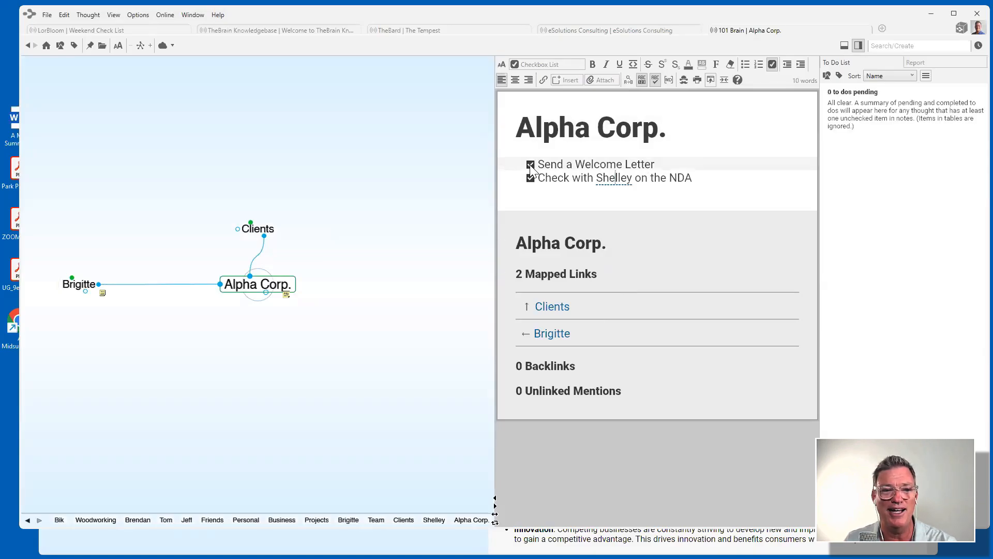
pyautogui.click(530, 165)
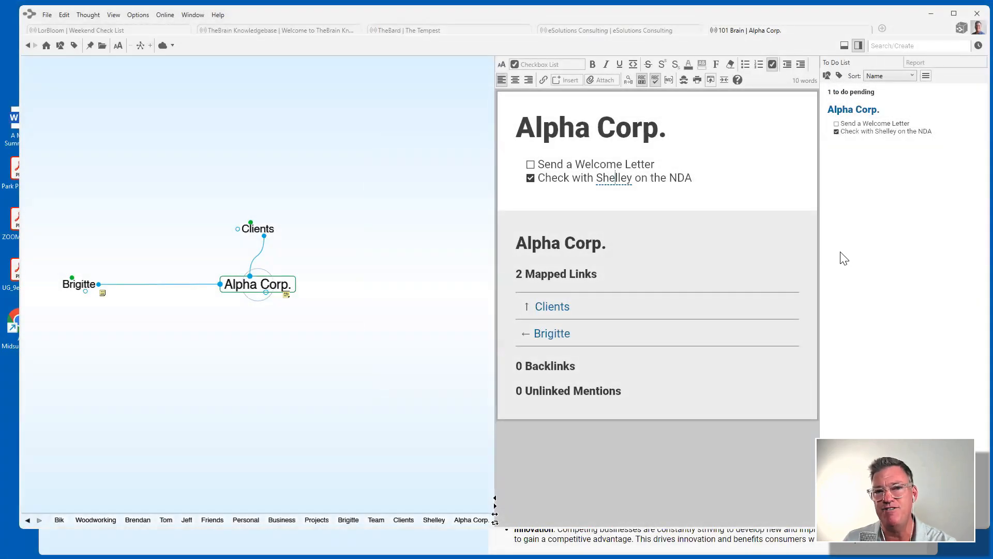
pyautogui.click(858, 46)
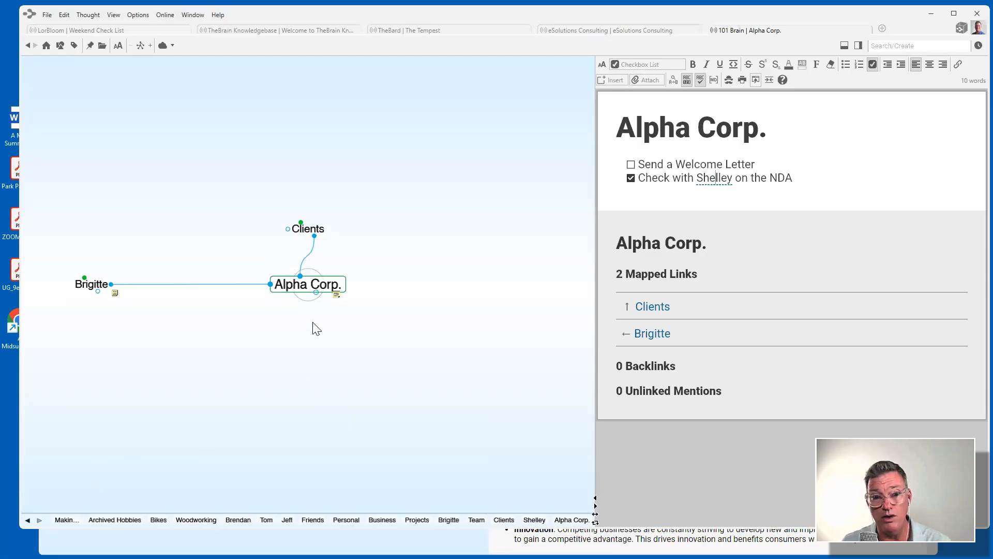
# Create a 'Welcome Letter' child thought under Alpha Corp. and make it the central thought.
pyautogui.moveTo(316, 292); pyautogui.dragTo(312, 357)
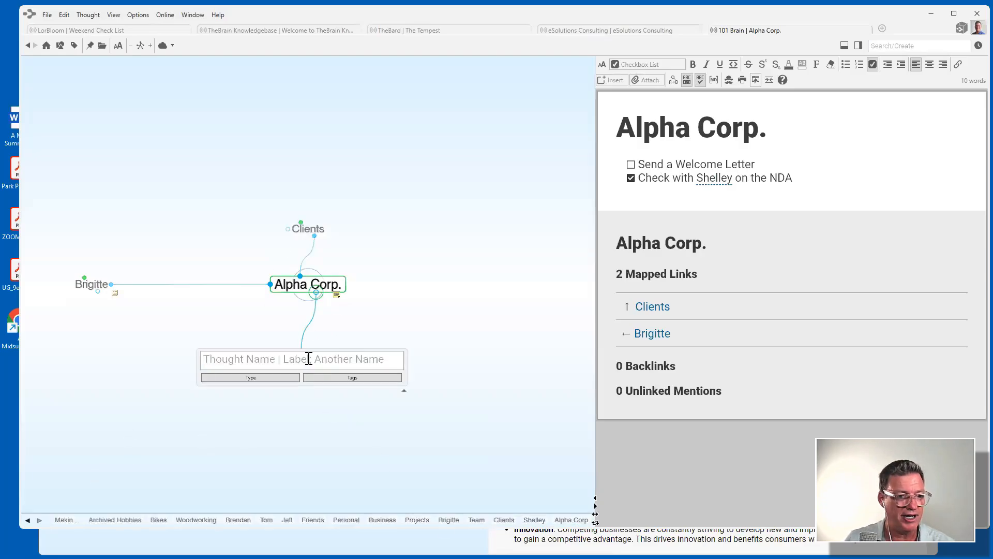
pyautogui.write('Welco')
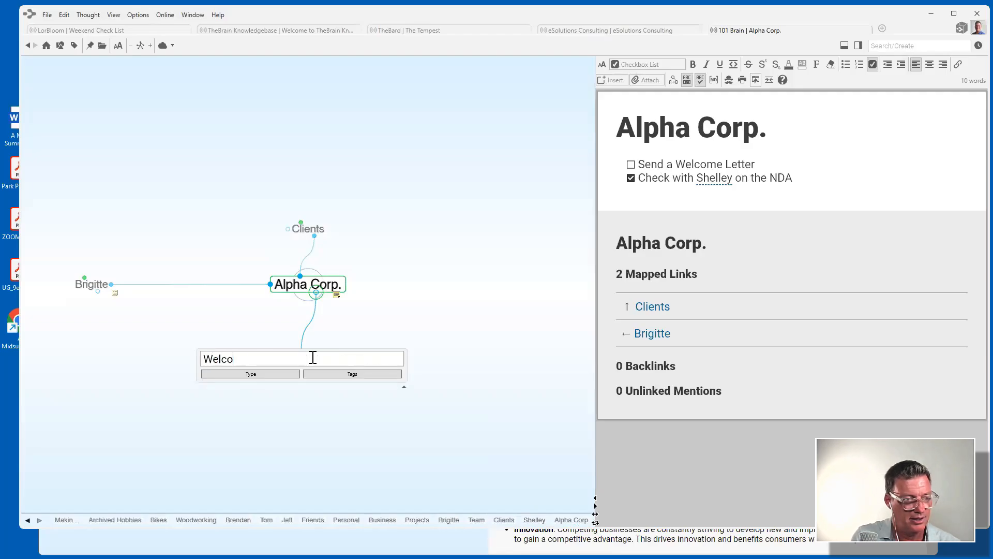
pyautogui.write('me Letter')
pyautogui.press('Return')
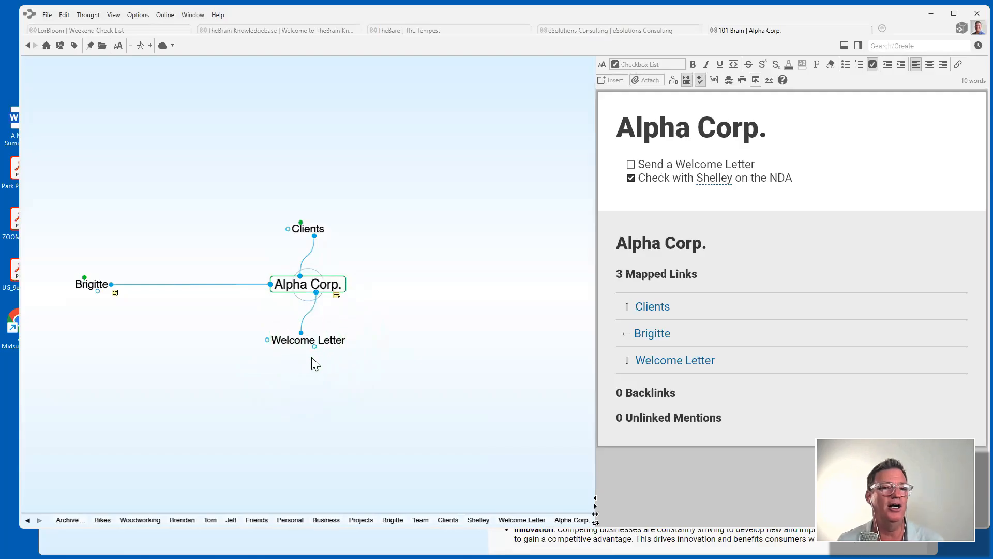
pyautogui.click(311, 340)
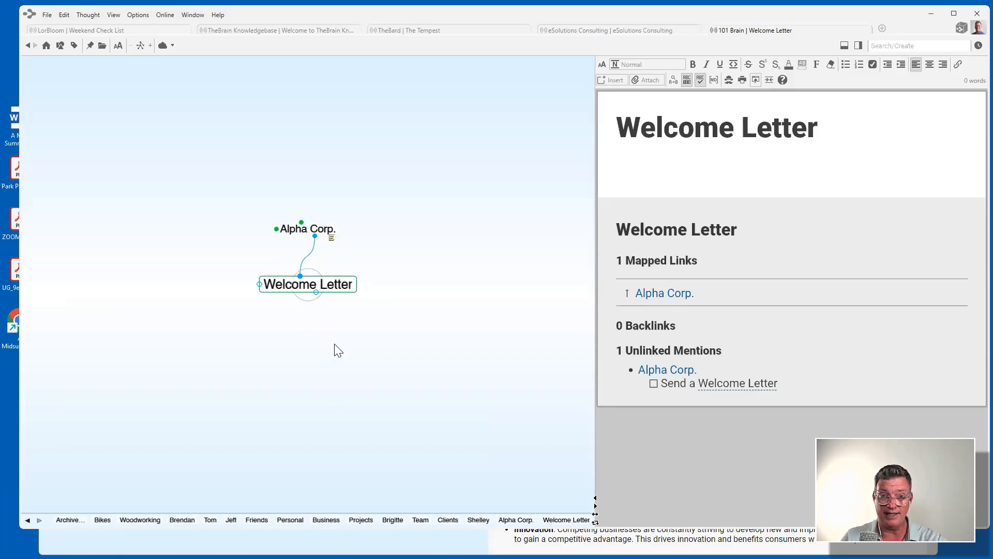
# Add new parent thoughts Delta and Beta to Welcome Letter.
pyautogui.moveTo(301, 277); pyautogui.dragTo(247, 238)
pyautogui.write('Delta;Be')
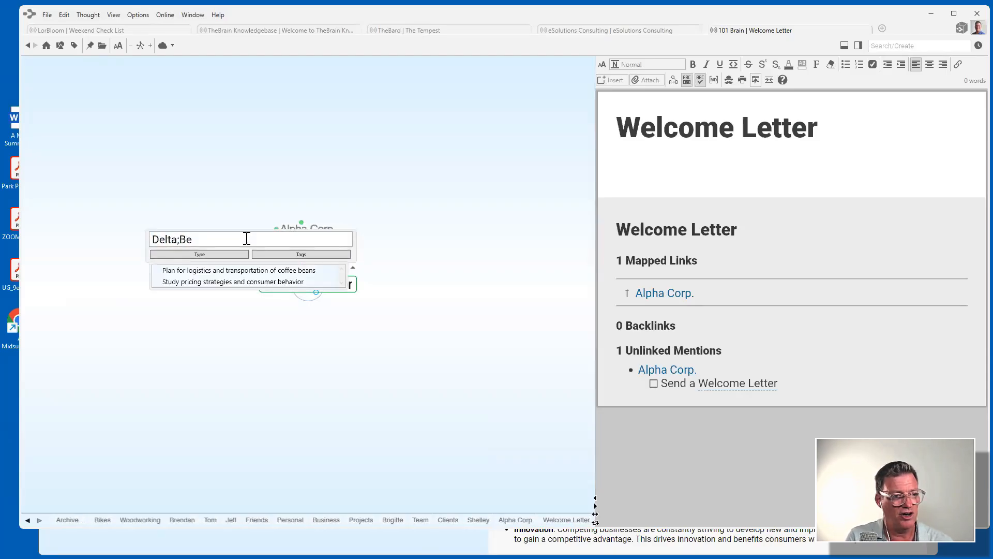
pyautogui.write('ta')
pyautogui.press('Return')
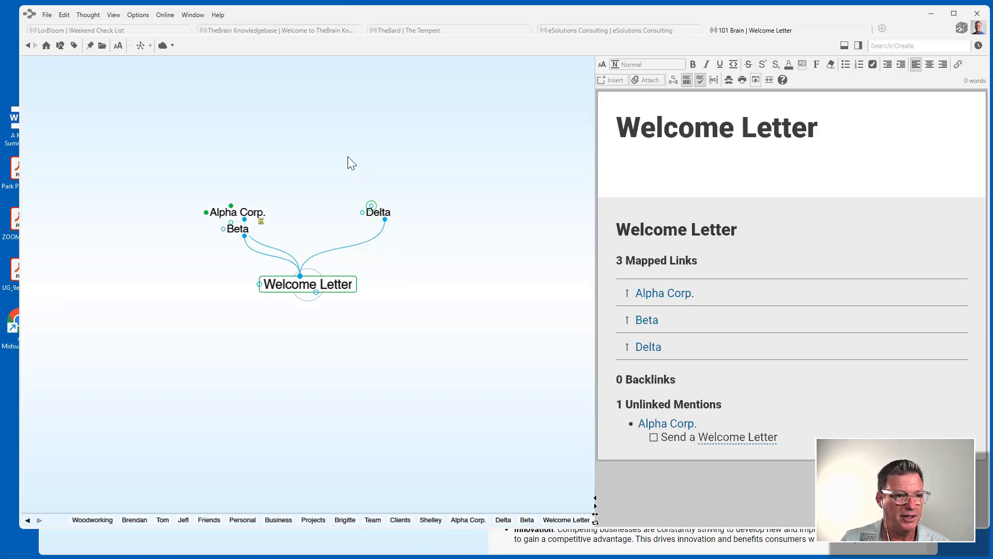
# File both Delta and Beta under the existing Clients thought.
pyautogui.moveTo(371, 206); pyautogui.dragTo(341, 155)
pyautogui.write('cli')
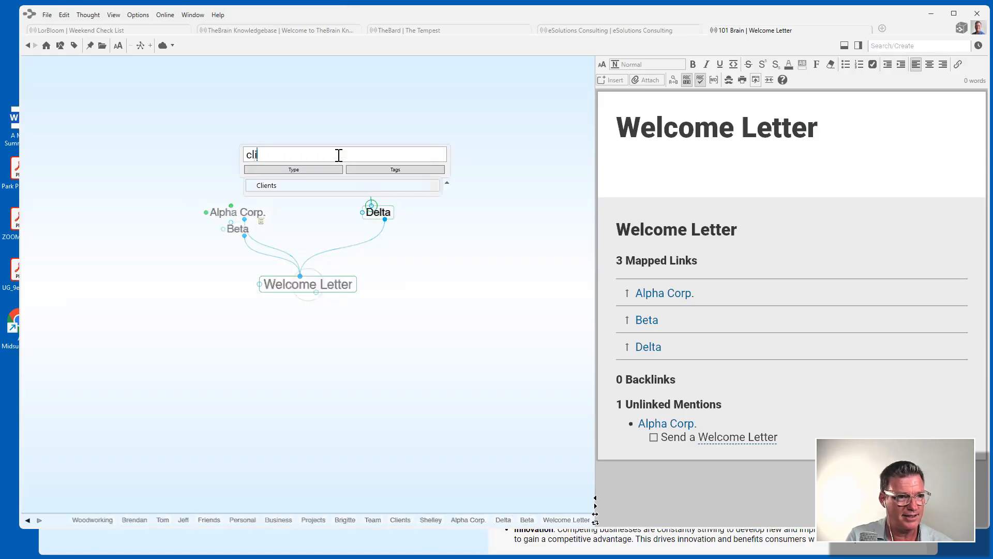
pyautogui.click(280, 185)
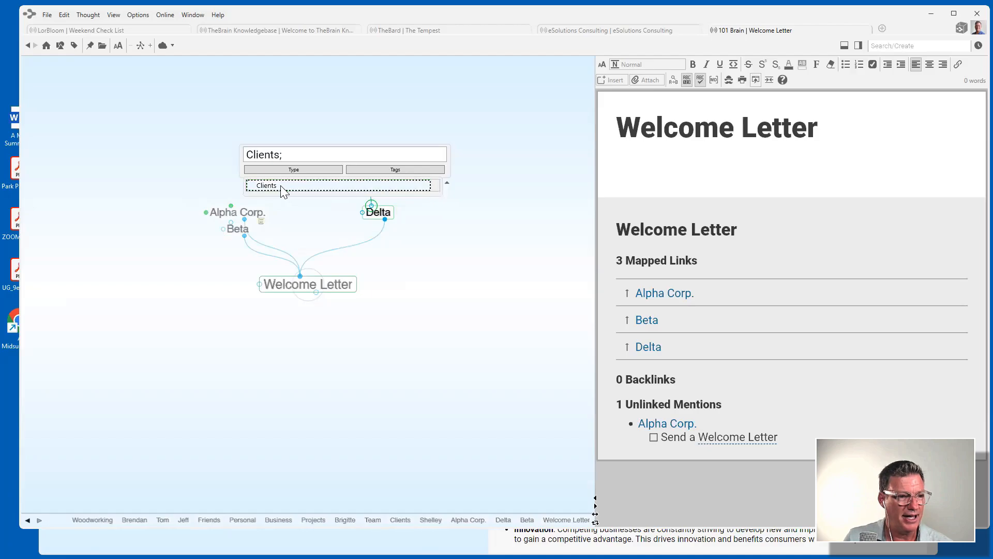
pyautogui.click(237, 232)
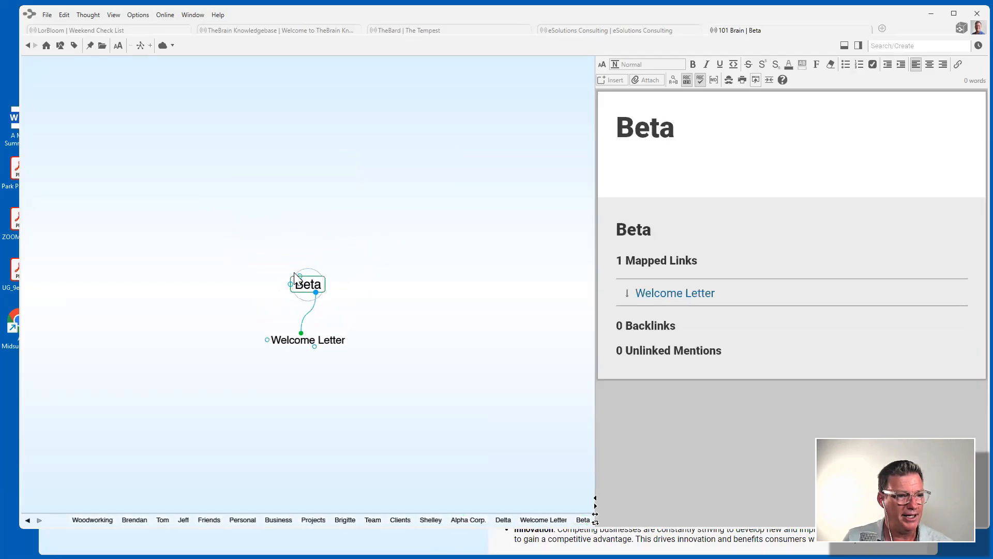
pyautogui.moveTo(302, 277); pyautogui.dragTo(308, 201)
pyautogui.write('b')
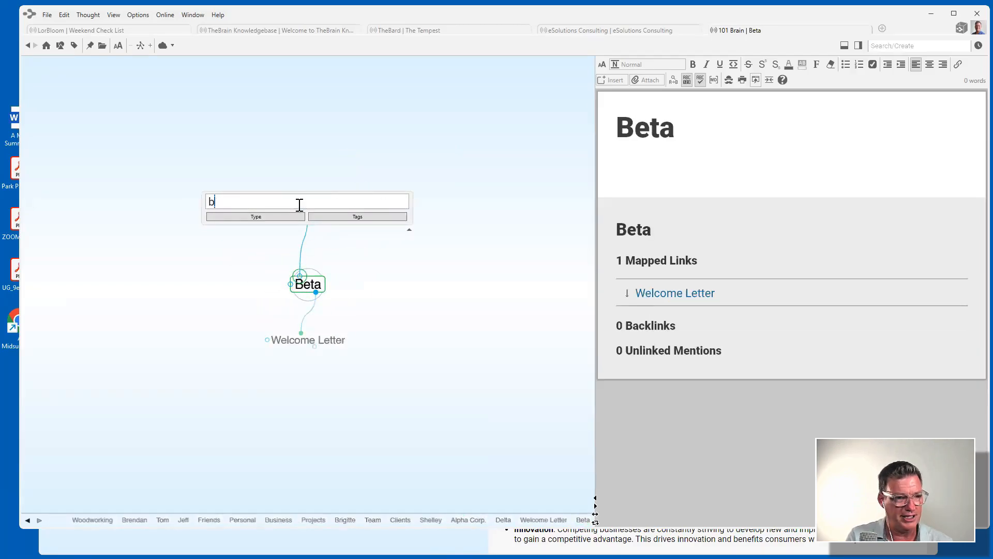
pyautogui.press('BackSpace')
pyautogui.write('clien')
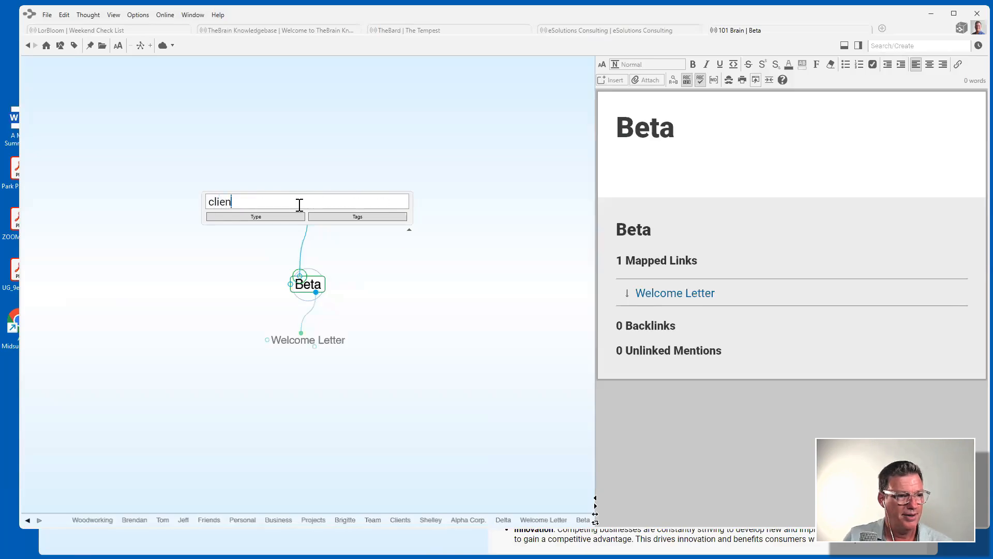
pyautogui.click(250, 233)
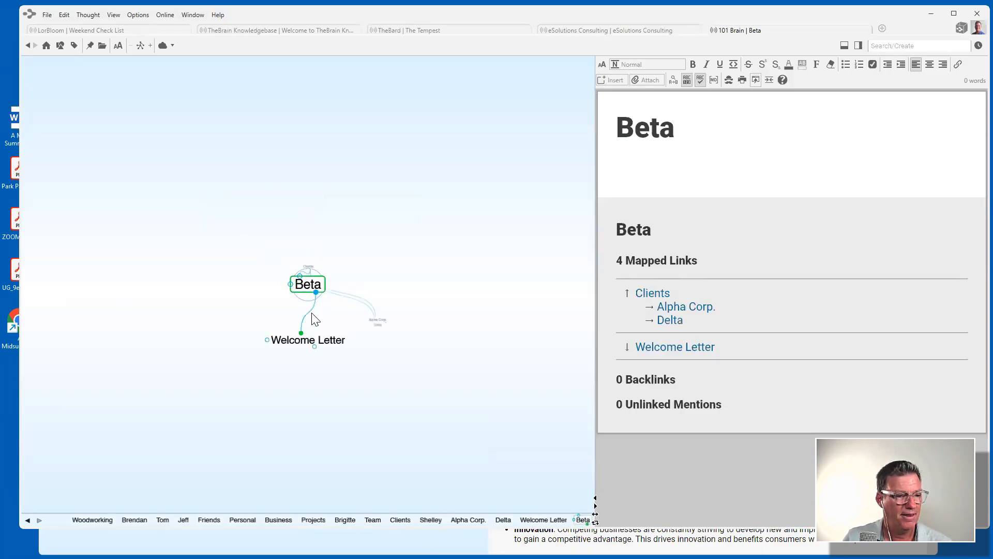
# Move between Welcome Letter, Alpha Corp. and the friend's thought to review the new links.
pyautogui.click(326, 342)
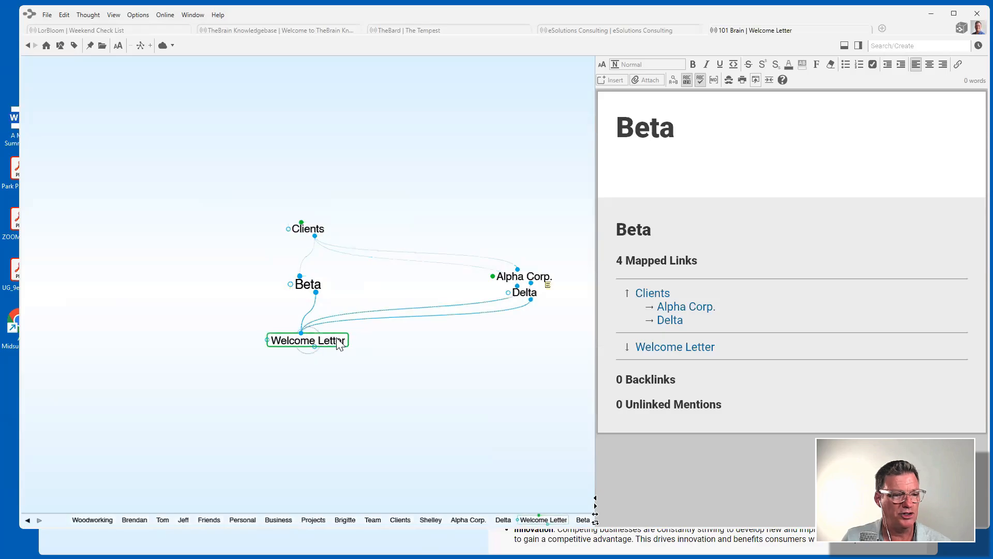
pyautogui.click(230, 214)
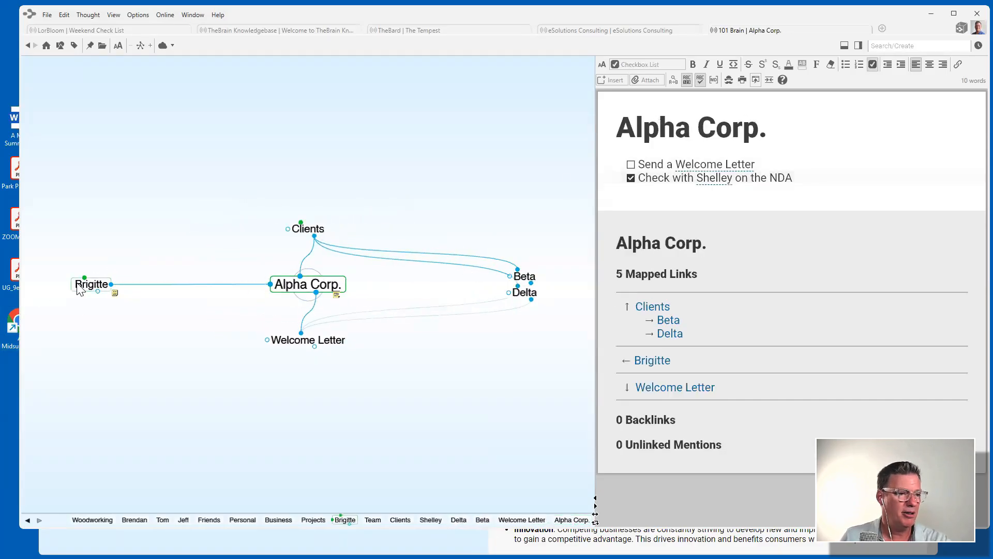
pyautogui.click(80, 289)
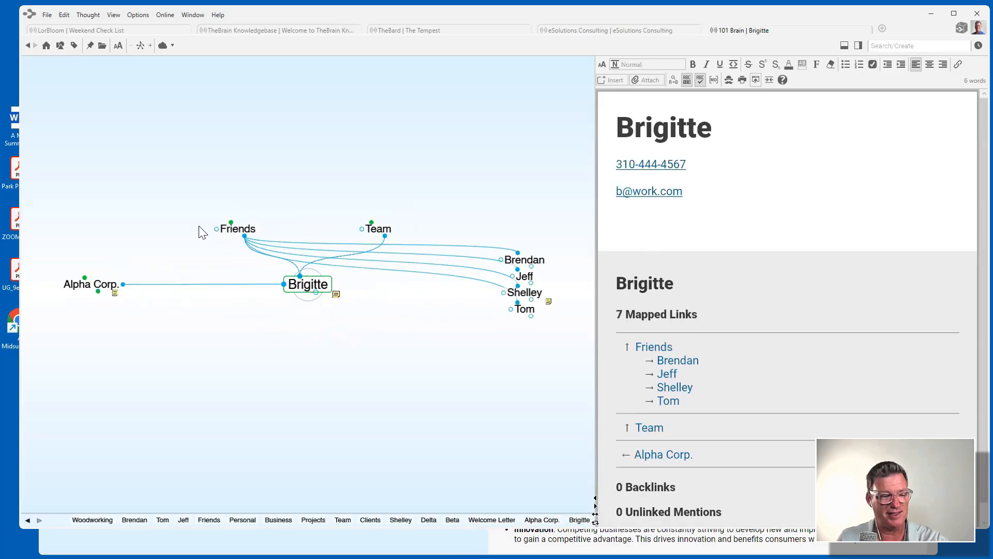
pyautogui.click(93, 291)
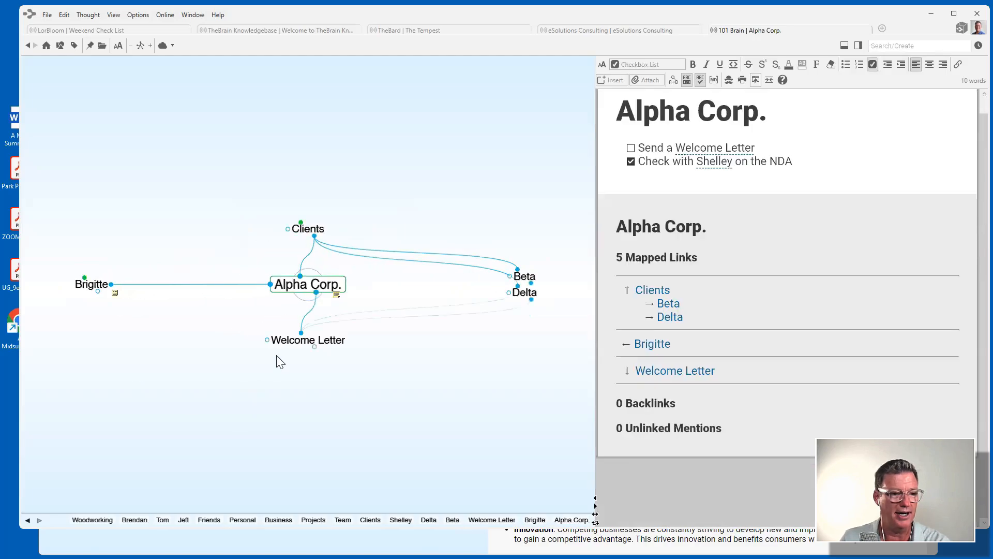
pyautogui.click(336, 346)
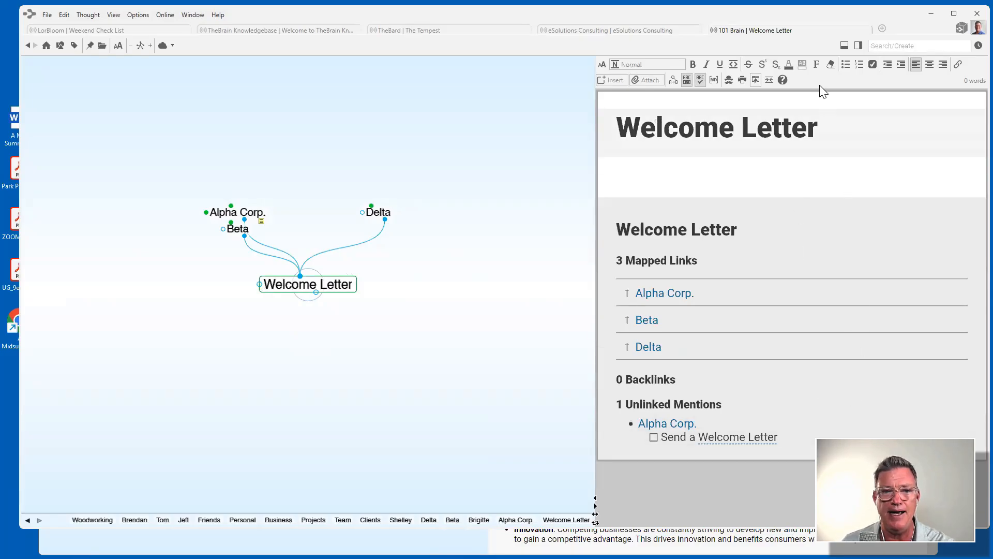
pyautogui.click(653, 80)
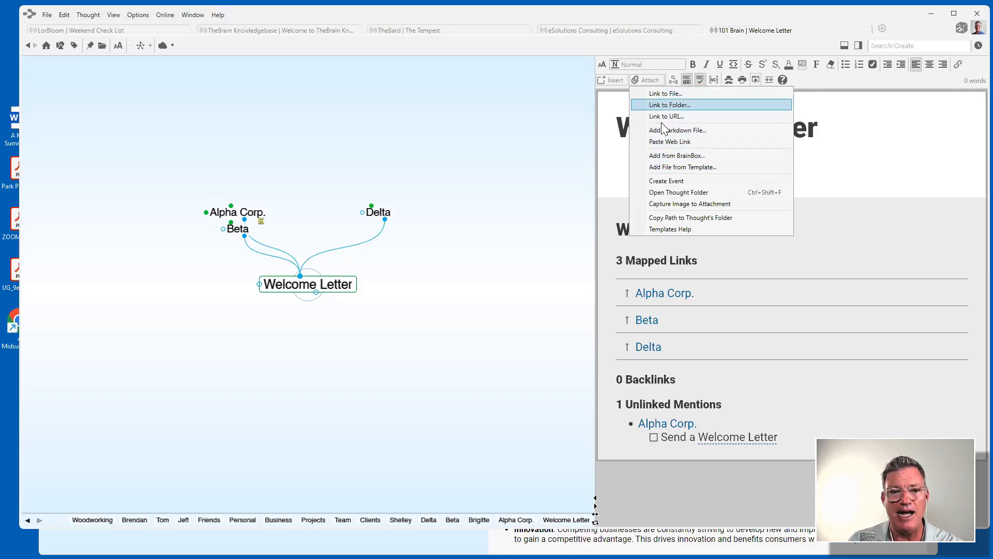
pyautogui.click(683, 228)
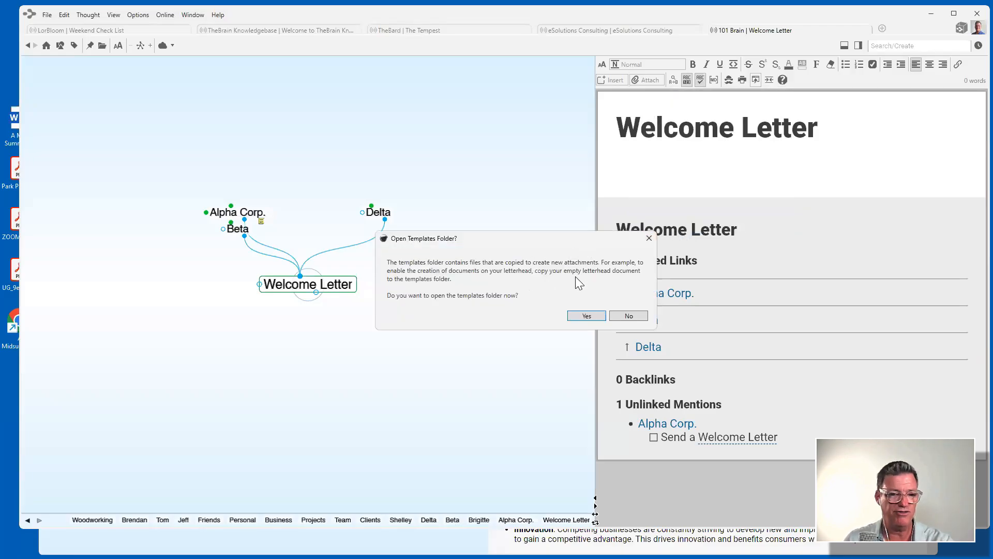
pyautogui.click(590, 316)
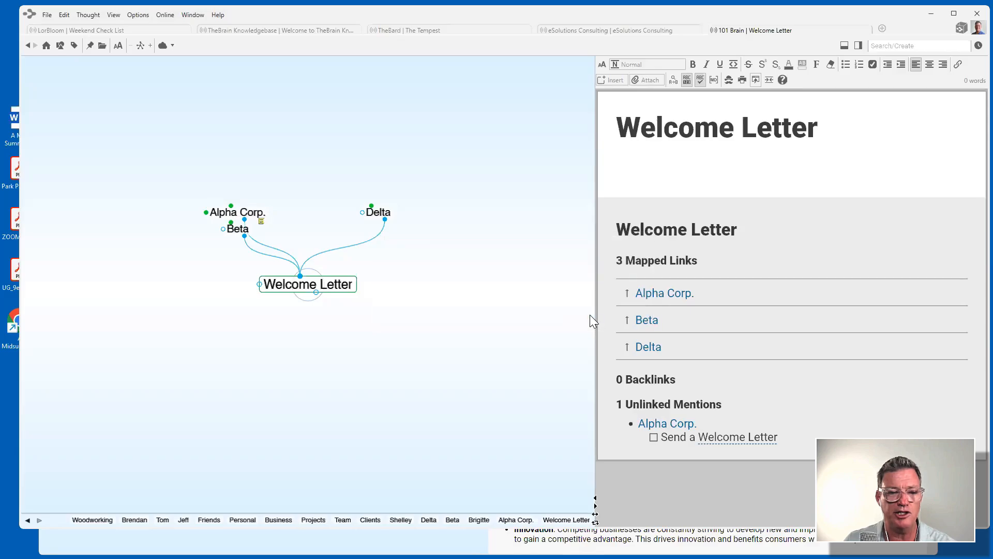
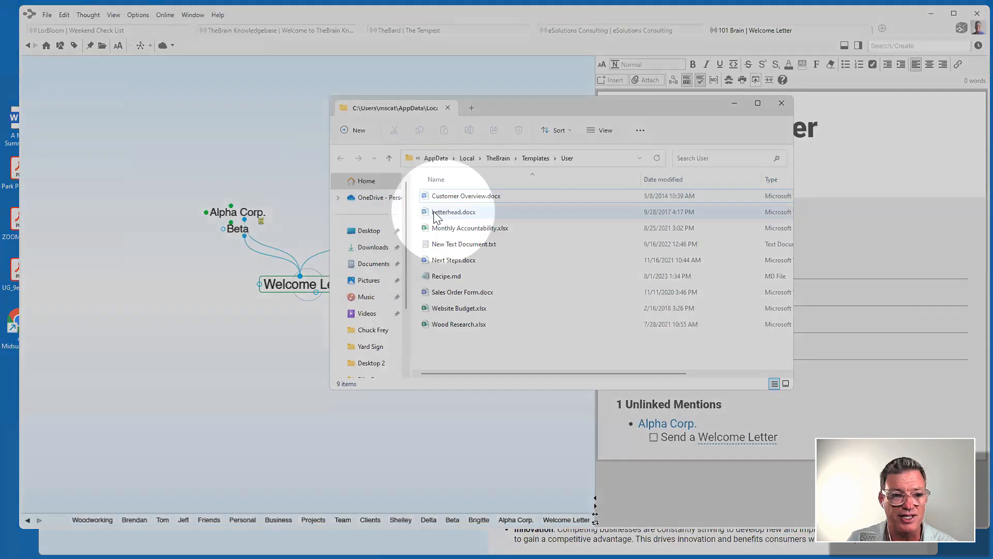
# Close the Templates\User folder window to return to the Welcome Letter thought.
pyautogui.click(782, 104)
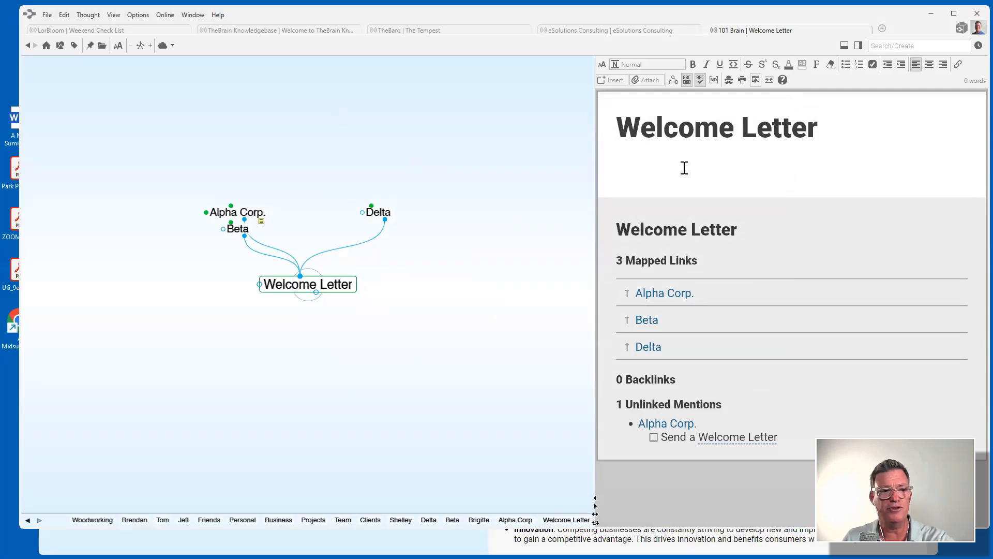
# Attach a new Welcome Letter.docx, created from the Letterhead.docx template, to the Welcome Letter thought.
pyautogui.click(651, 80)
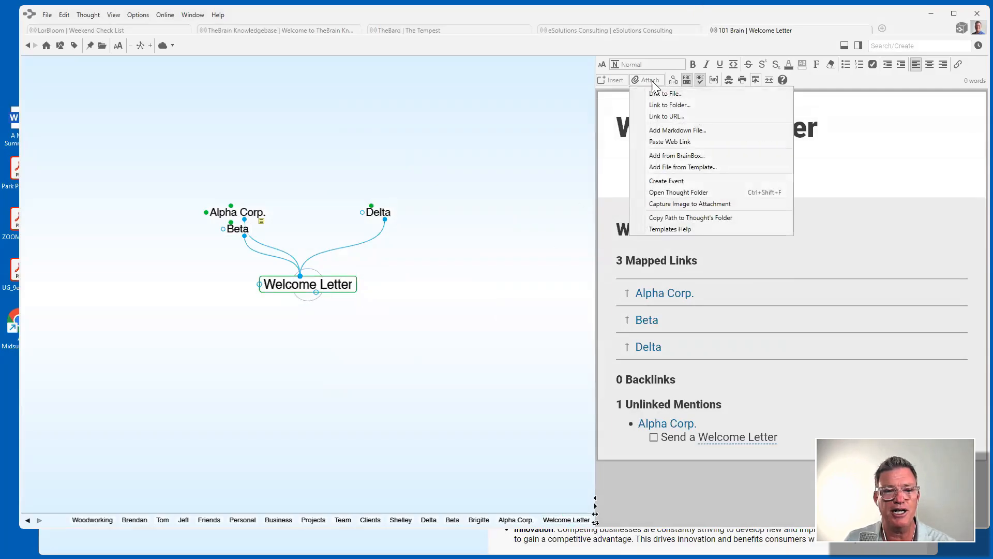
pyautogui.click(683, 167)
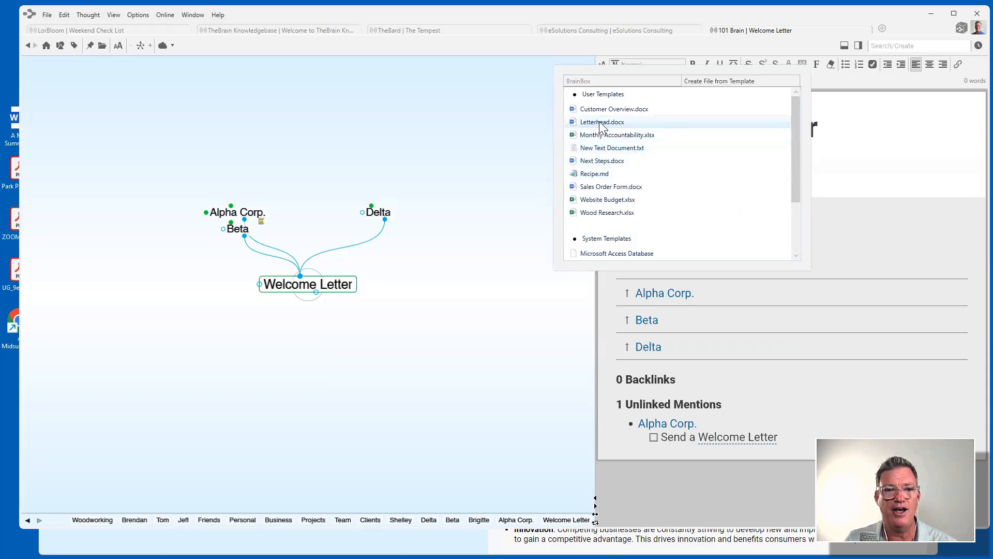
pyautogui.doubleClick(591, 121)
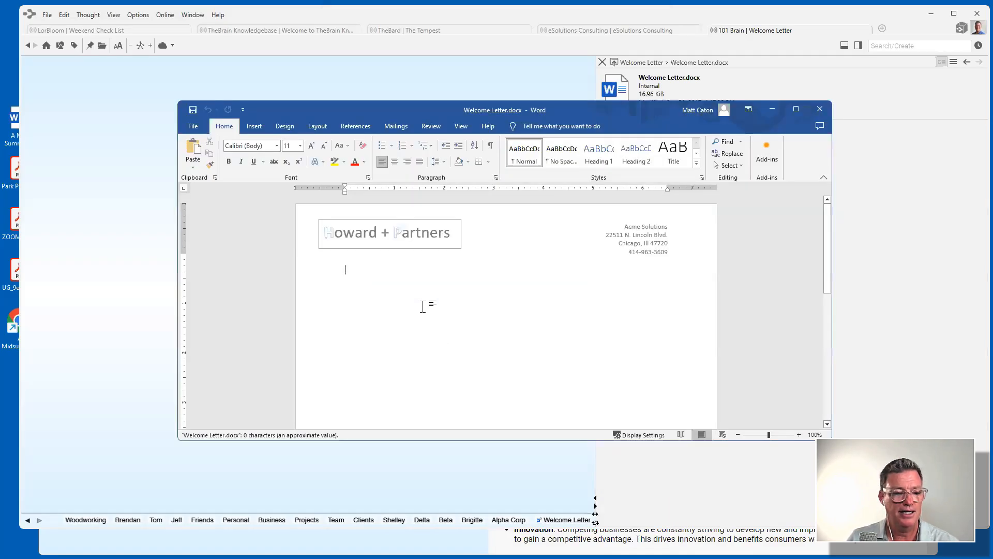
# Write 'Here is my Welcome Letter to my new favorite client....' in the letter, then save and close it.
pyautogui.write('Here is m')
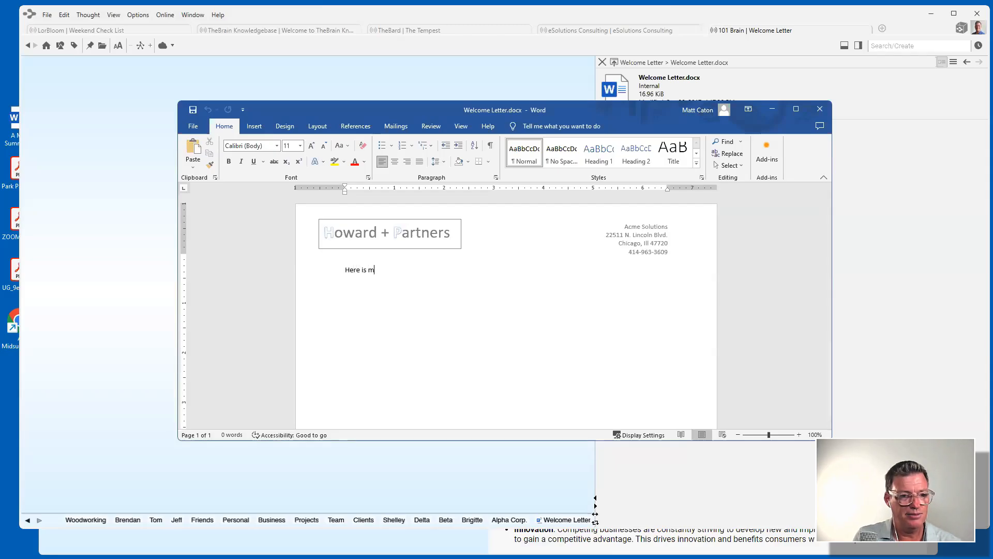
pyautogui.write('y Welco')
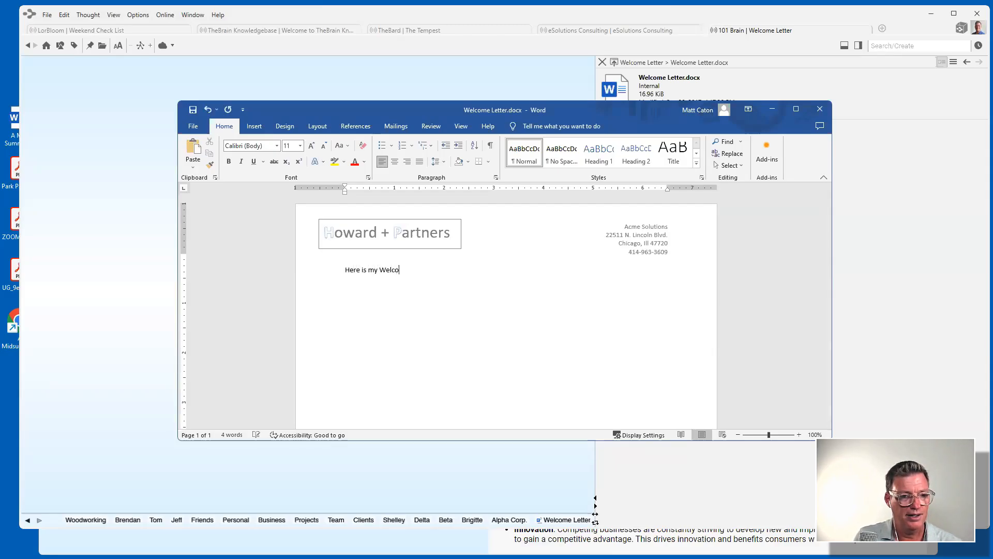
pyautogui.write('me Letter')
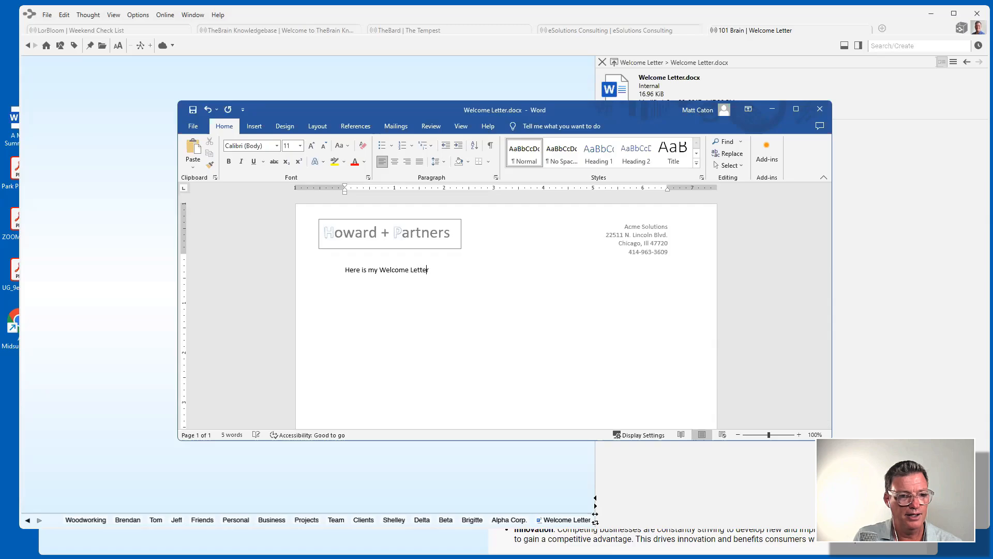
pyautogui.write(' to my new f')
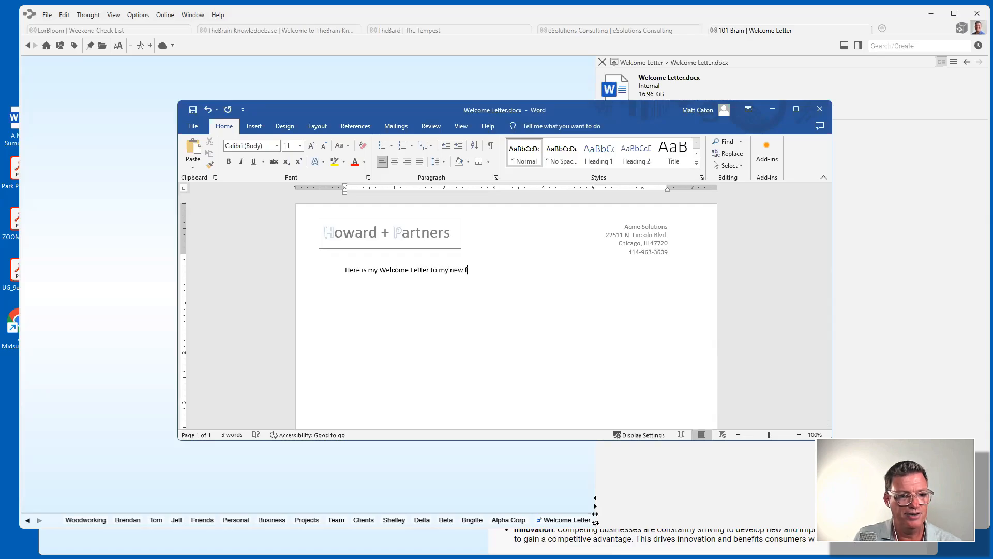
pyautogui.write('avorite c')
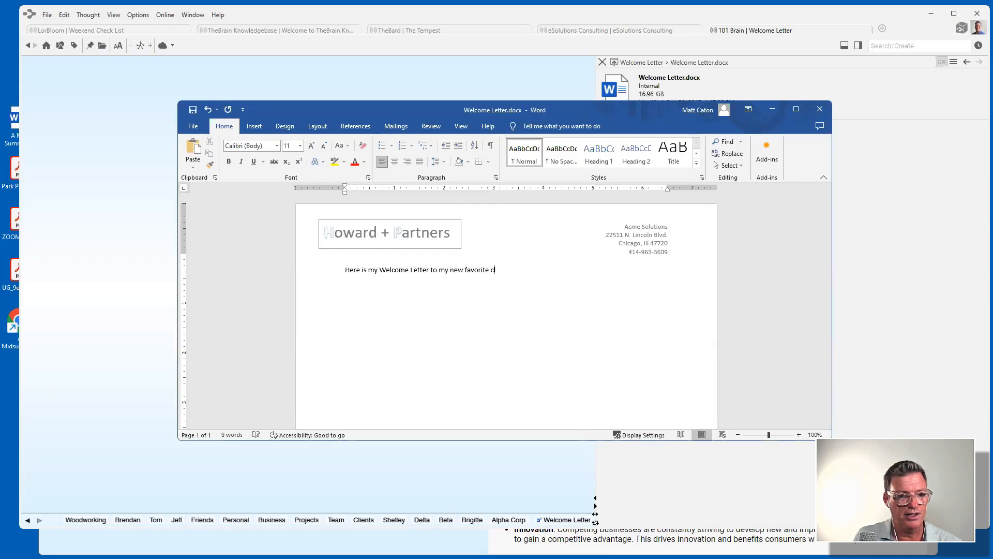
pyautogui.write('lient....')
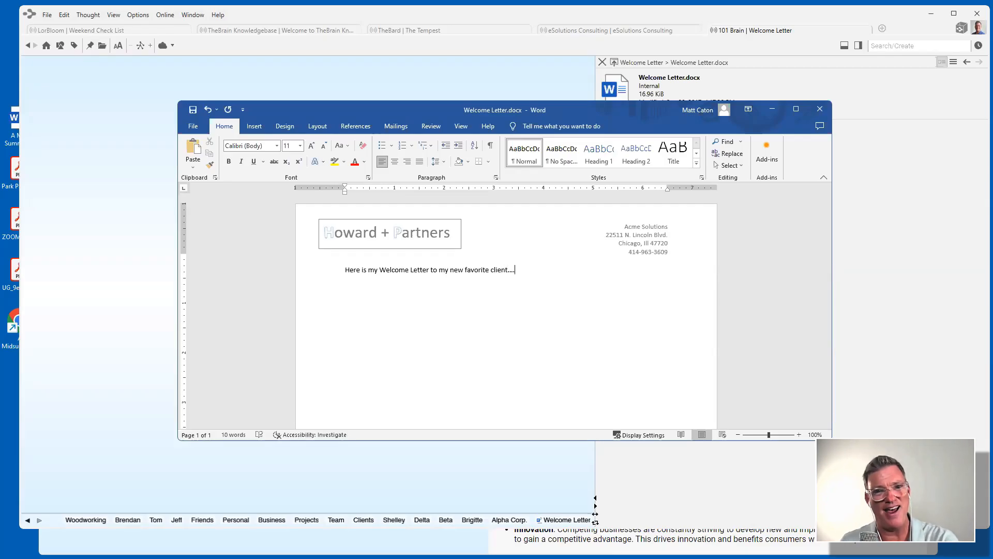
pyautogui.click(192, 109)
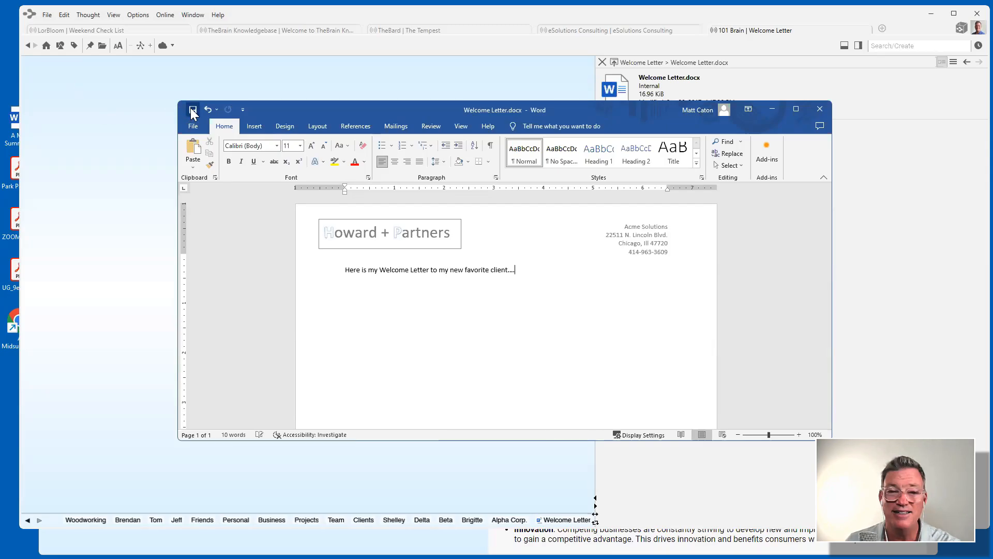
pyautogui.click(820, 110)
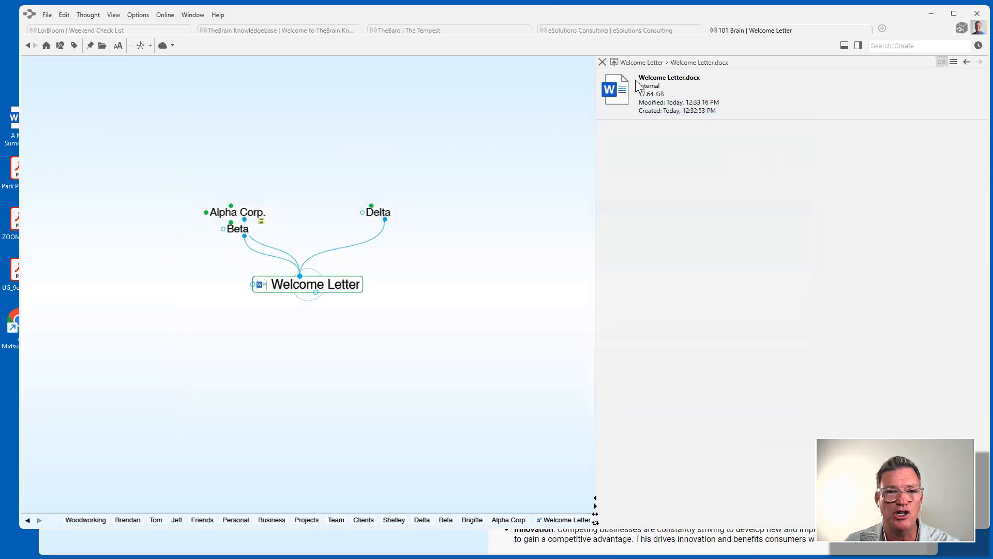
# Close the attachment details, then reopen Welcome Letter.docx to check the saved line and close it.
pyautogui.click(602, 63)
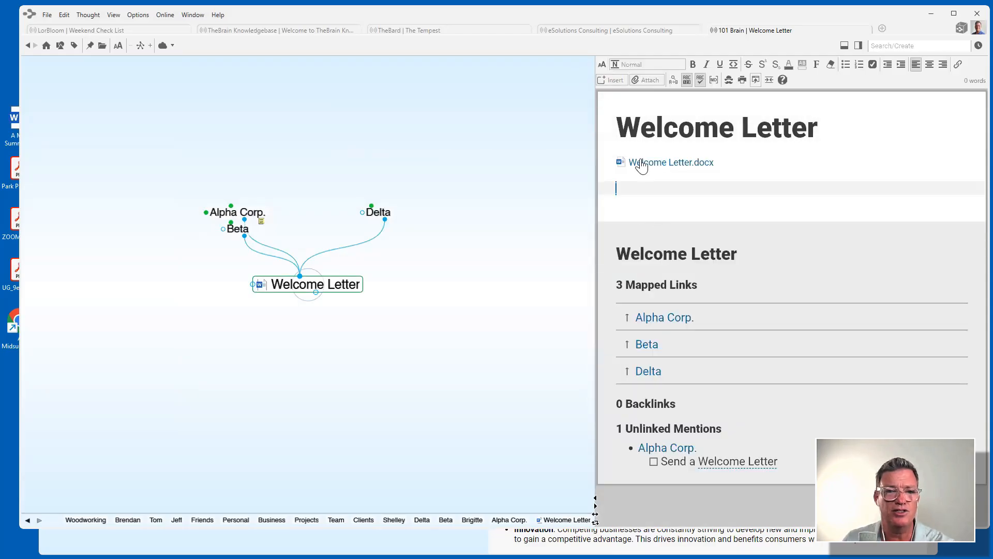
pyautogui.click(675, 163)
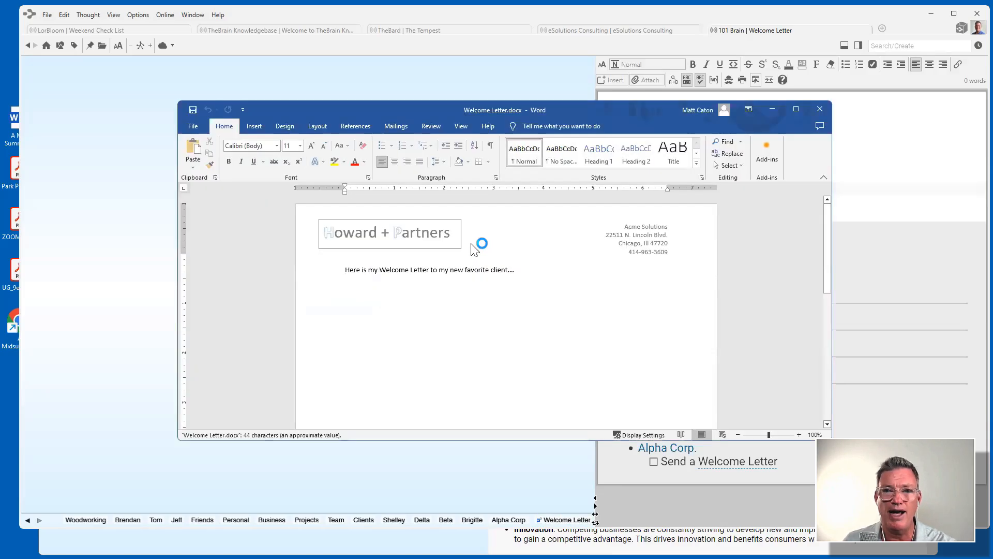
pyautogui.click(821, 109)
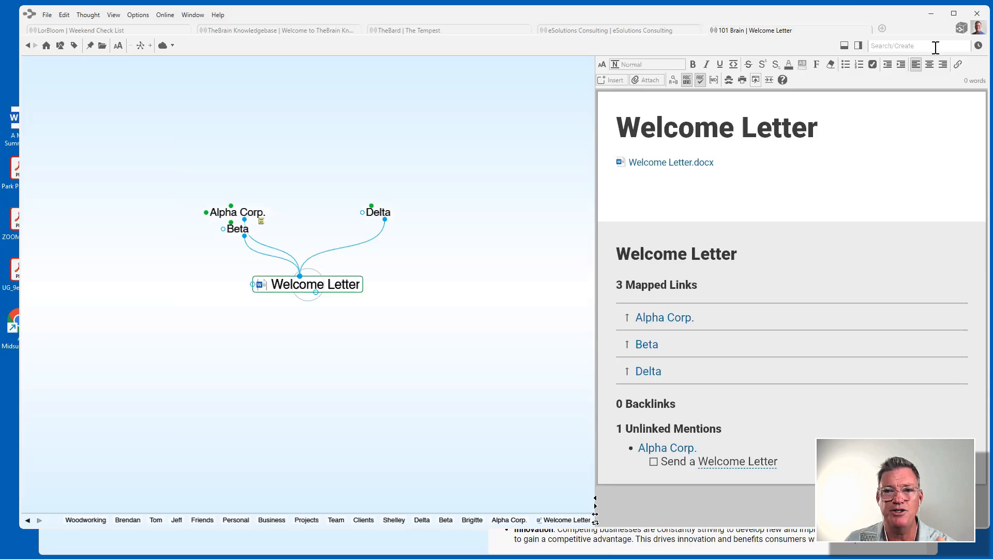
pyautogui.write('fa')
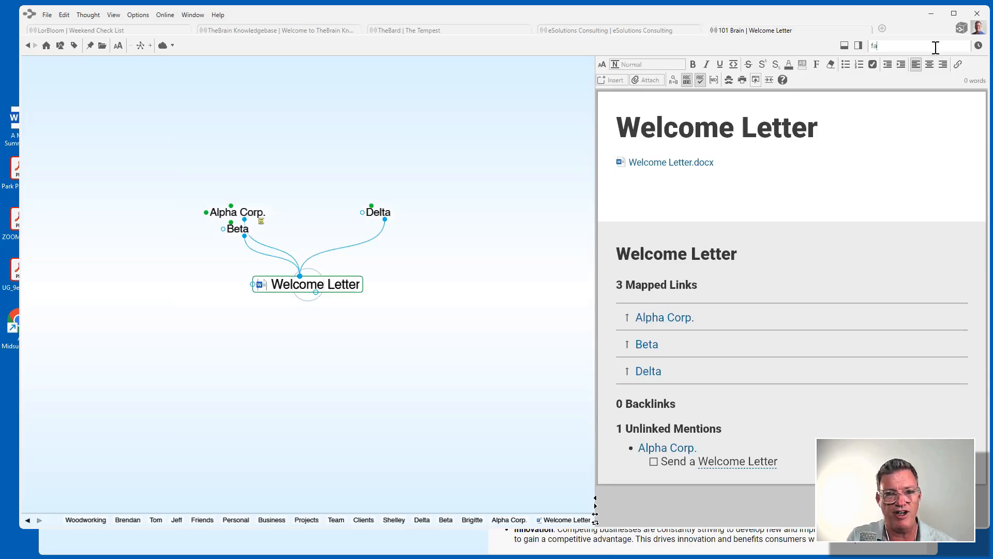
pyautogui.write('vorite')
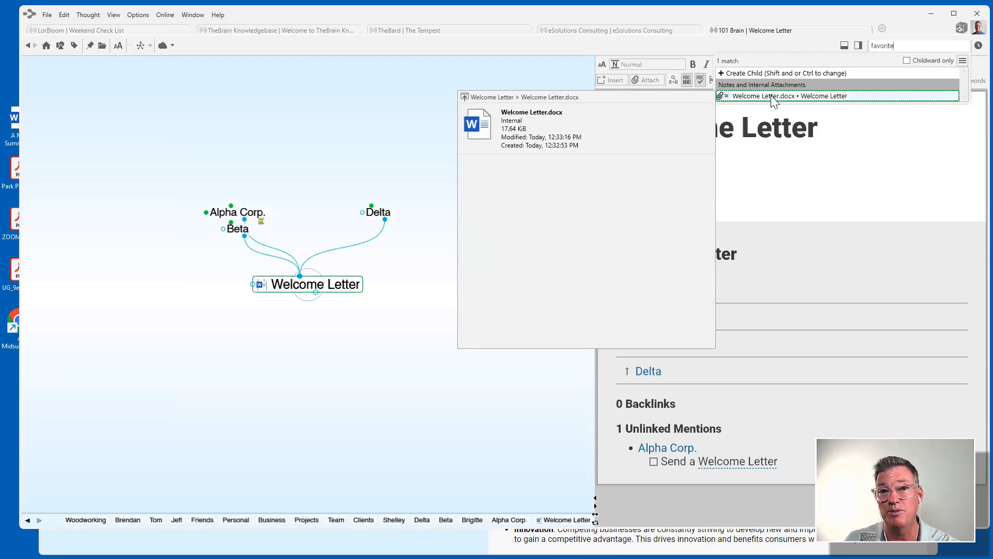
pyautogui.click(460, 77)
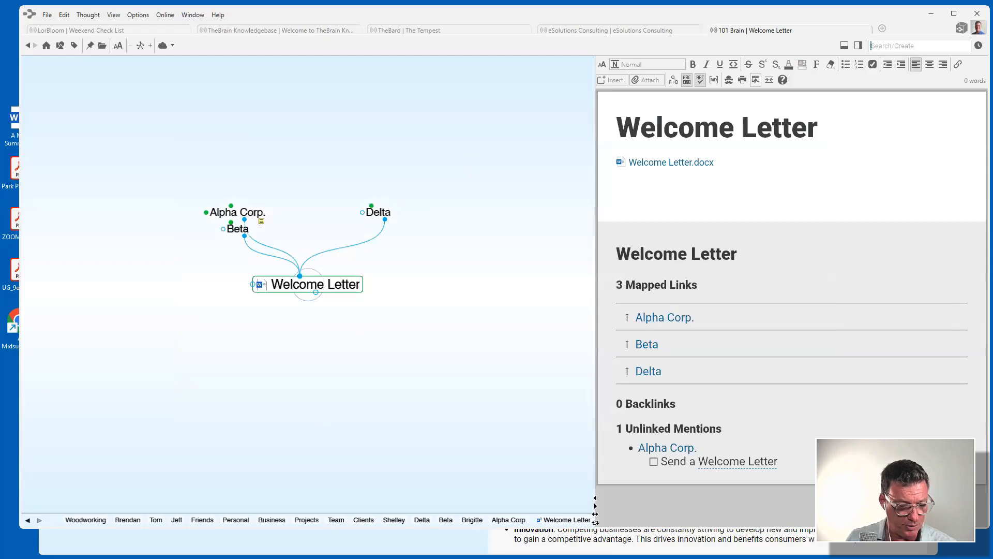
# Add Corporate Framework.xlsx from the Desktop 2 folder as a child thought of Alpha Corp.
pyautogui.hotkey('alt', 'Tab')
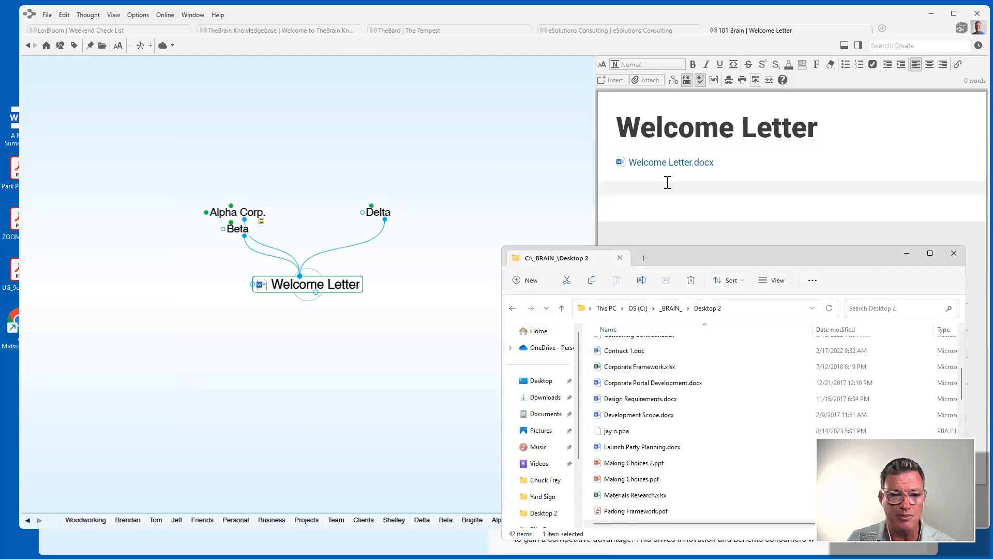
pyautogui.moveTo(706, 250); pyautogui.dragTo(722, 181)
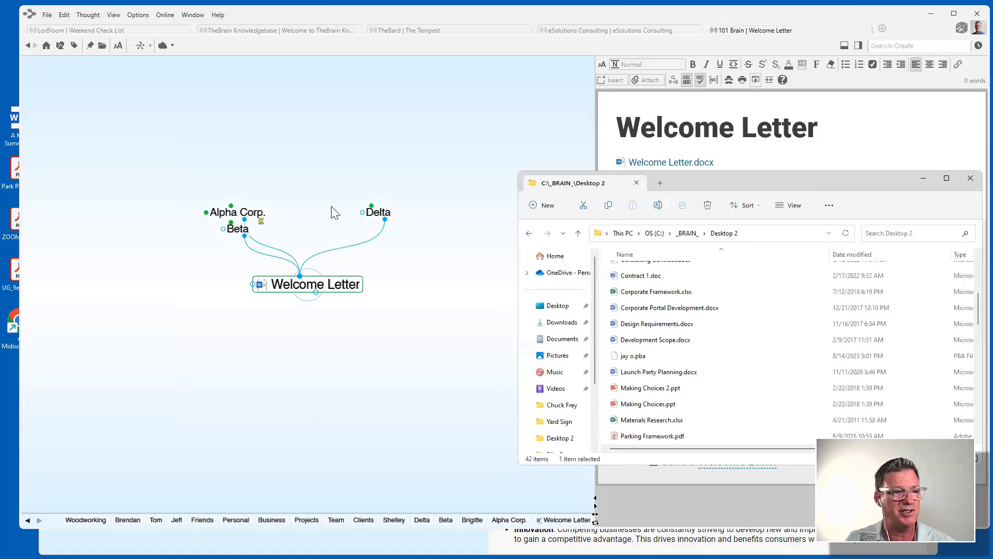
pyautogui.click(259, 212)
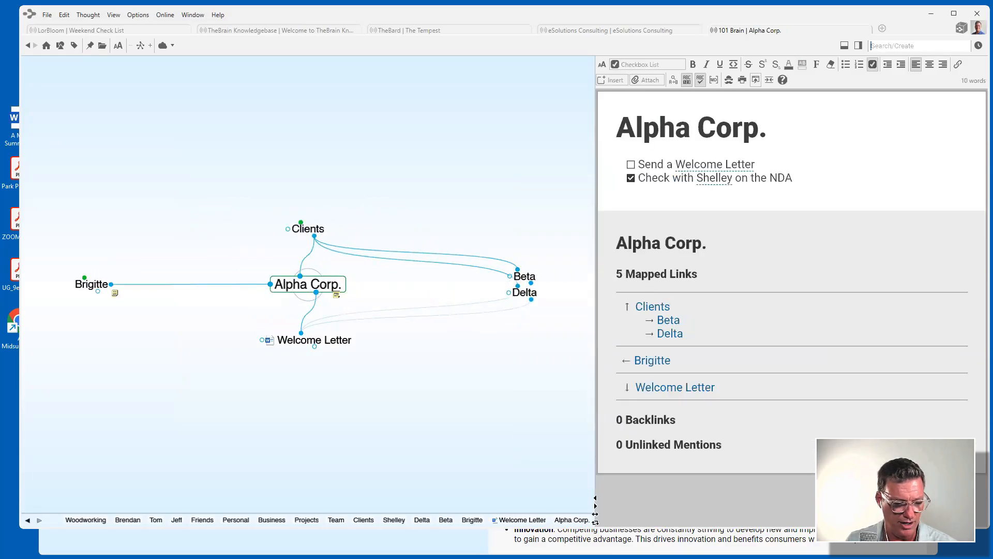
pyautogui.hotkey('alt', 'Tab')
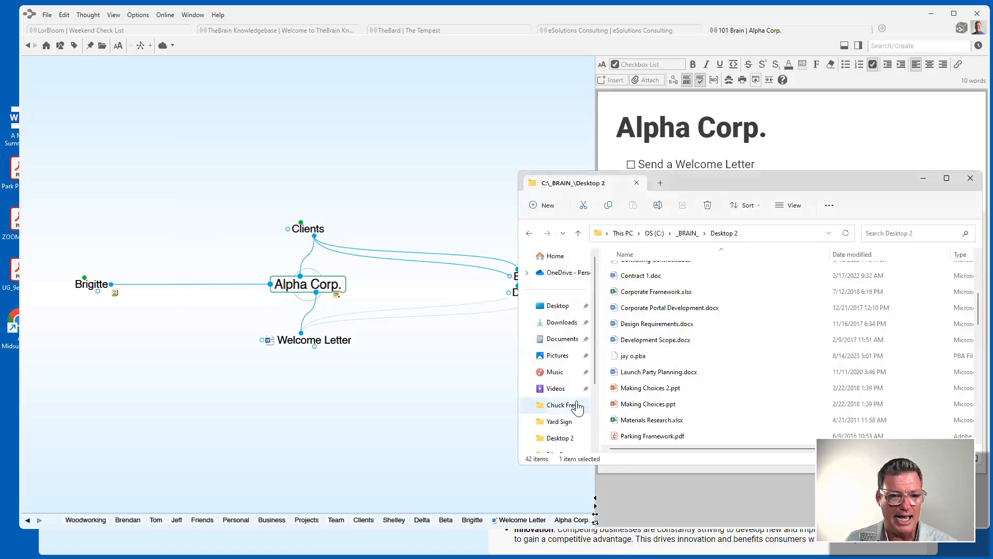
pyautogui.moveTo(653, 293); pyautogui.dragTo(293, 441)
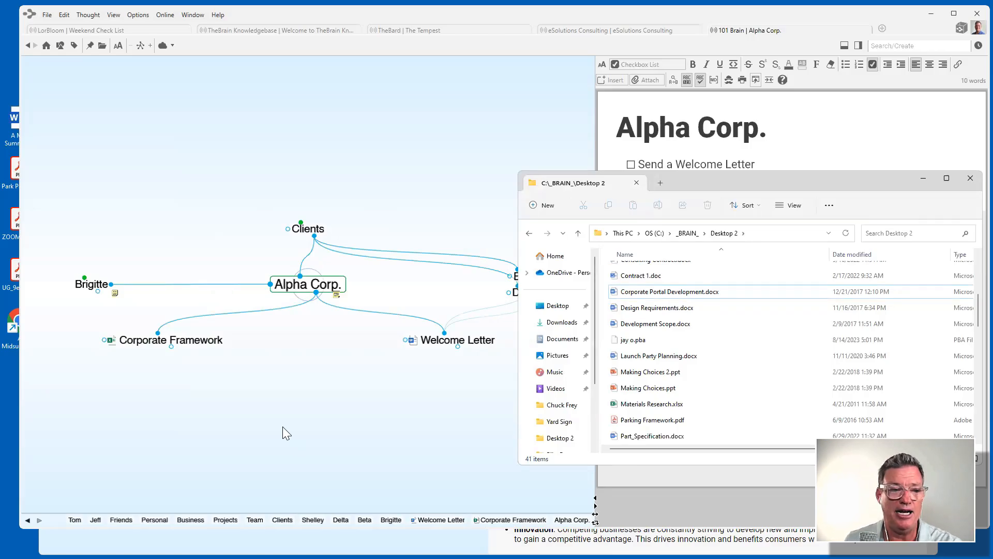
pyautogui.click(797, 298)
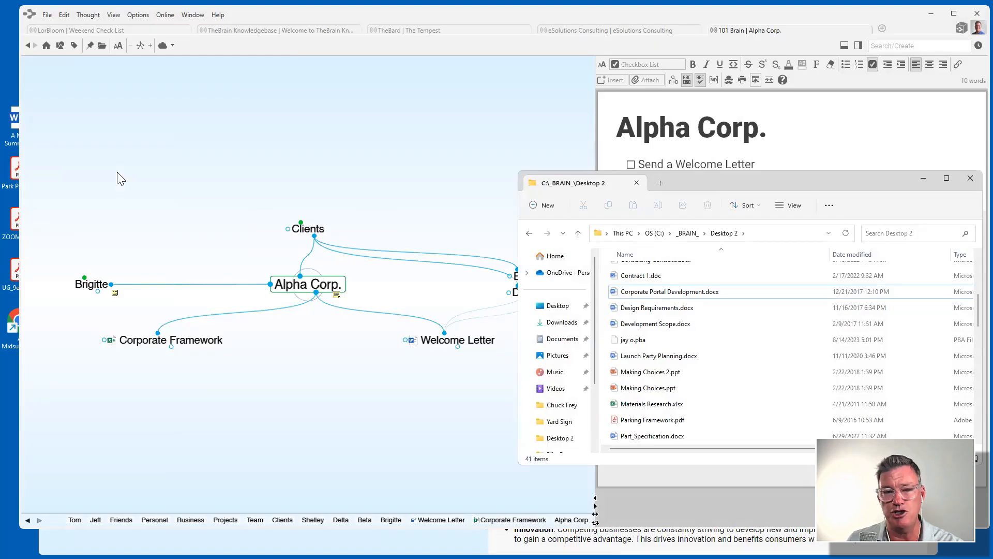
pyautogui.click(136, 14)
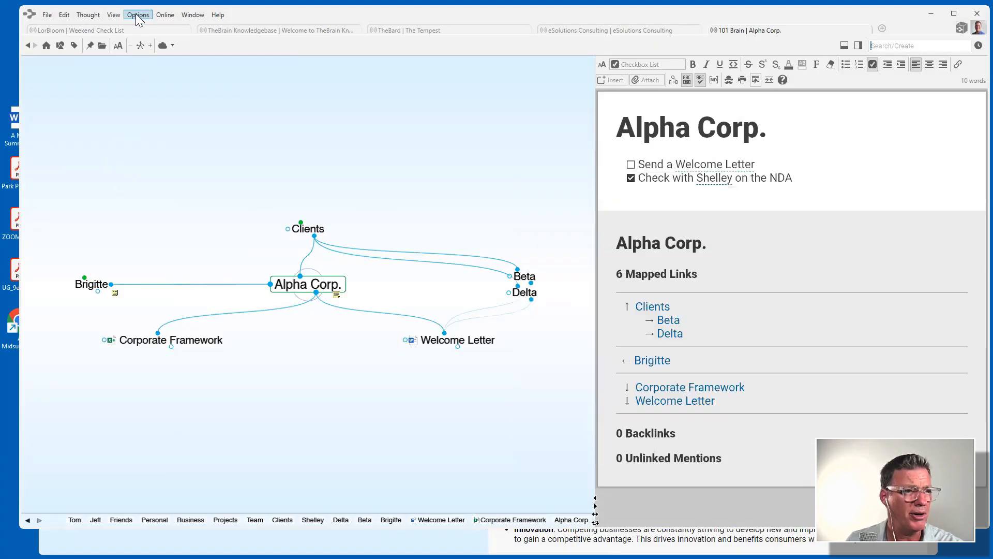
pyautogui.click(136, 14)
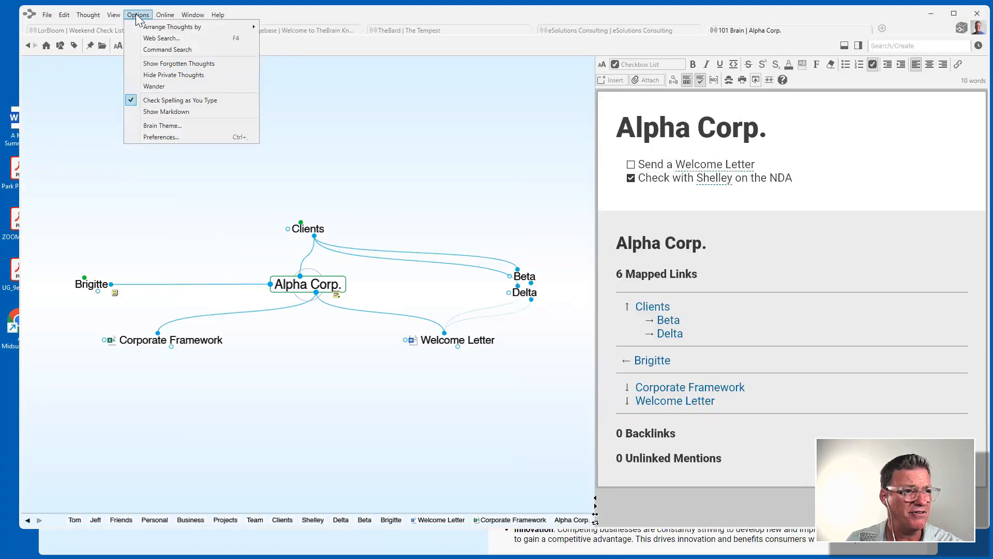
pyautogui.click(165, 137)
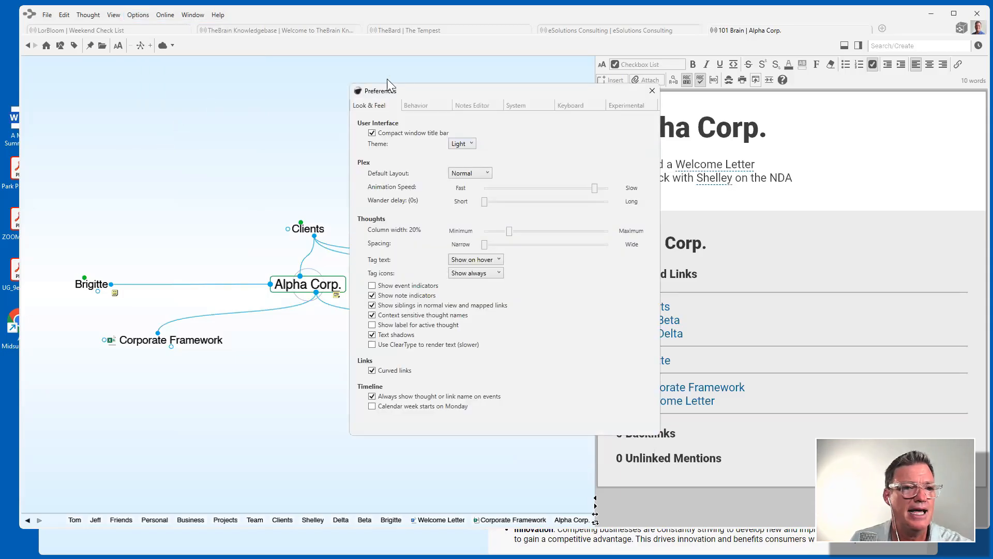
pyautogui.click(420, 104)
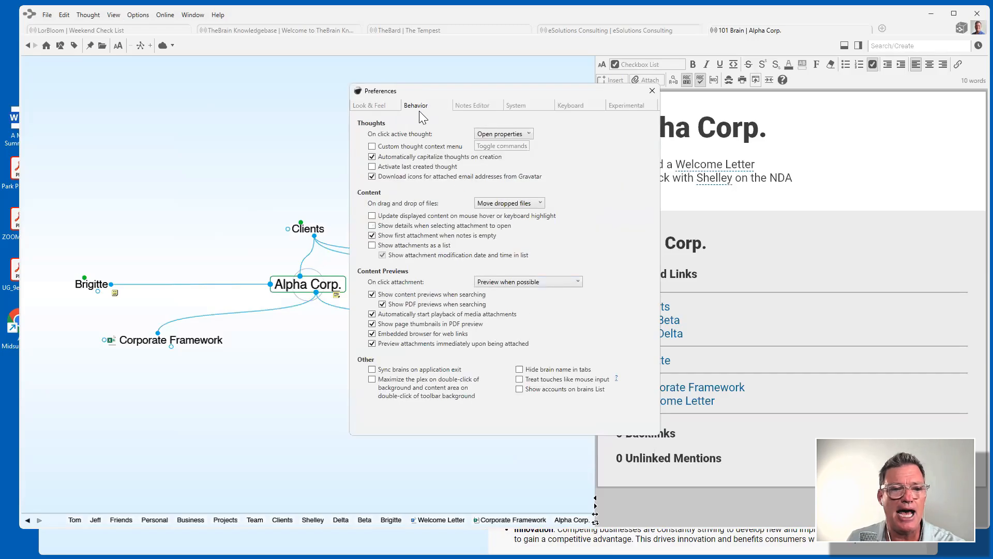
pyautogui.click(539, 203)
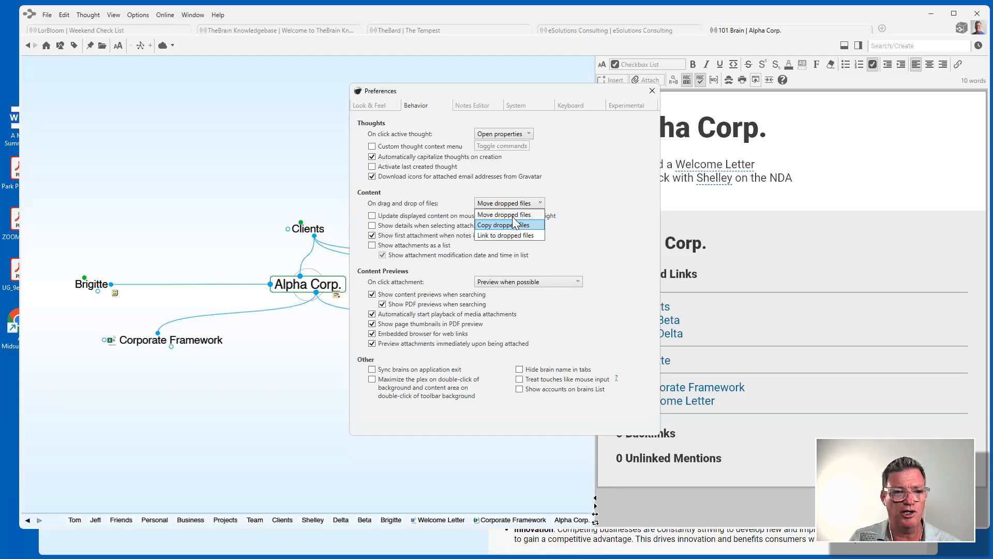
pyautogui.click(613, 192)
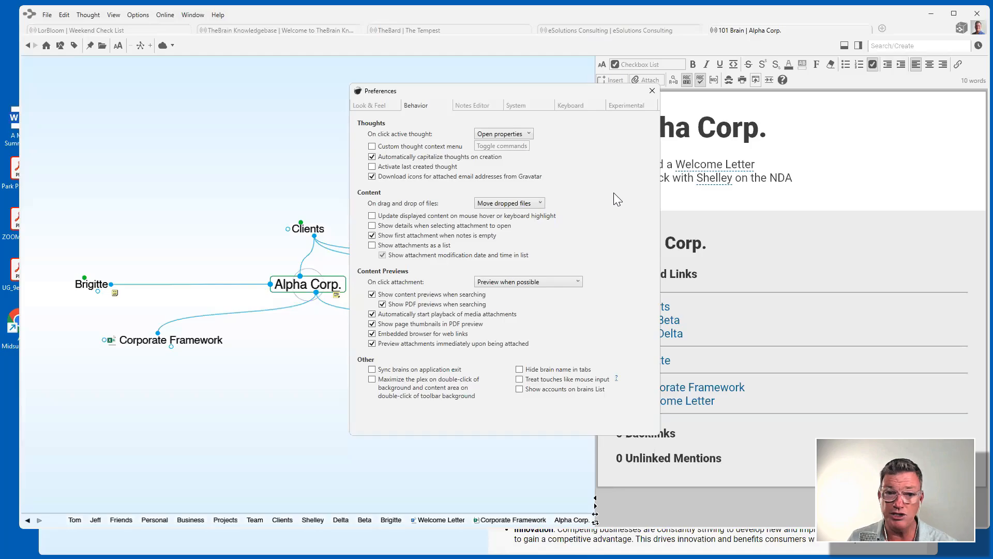
pyautogui.click(651, 91)
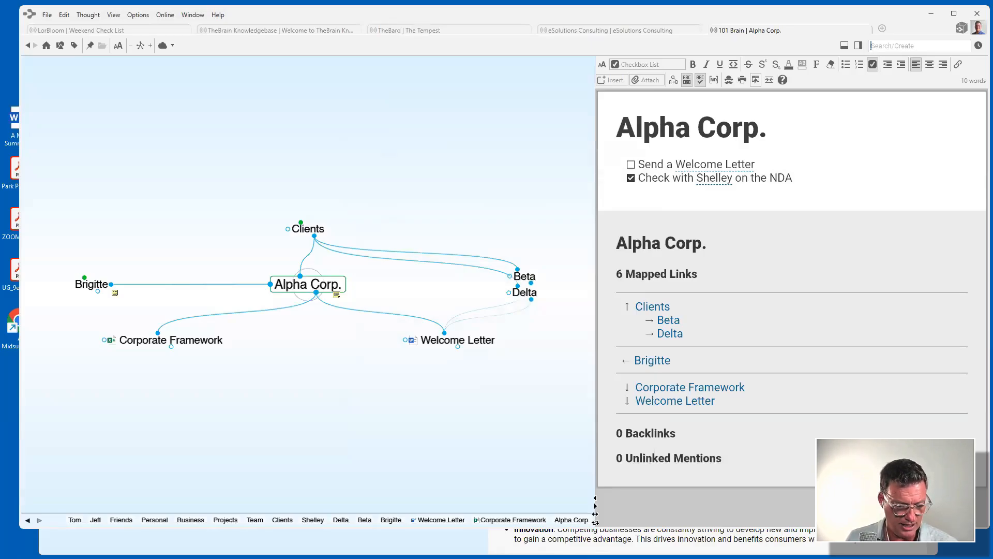
# Add Making Choices 2.ppt from Desktop 2 as a new child thought beneath Alpha Corp.
pyautogui.hotkey('alt', 'Tab')
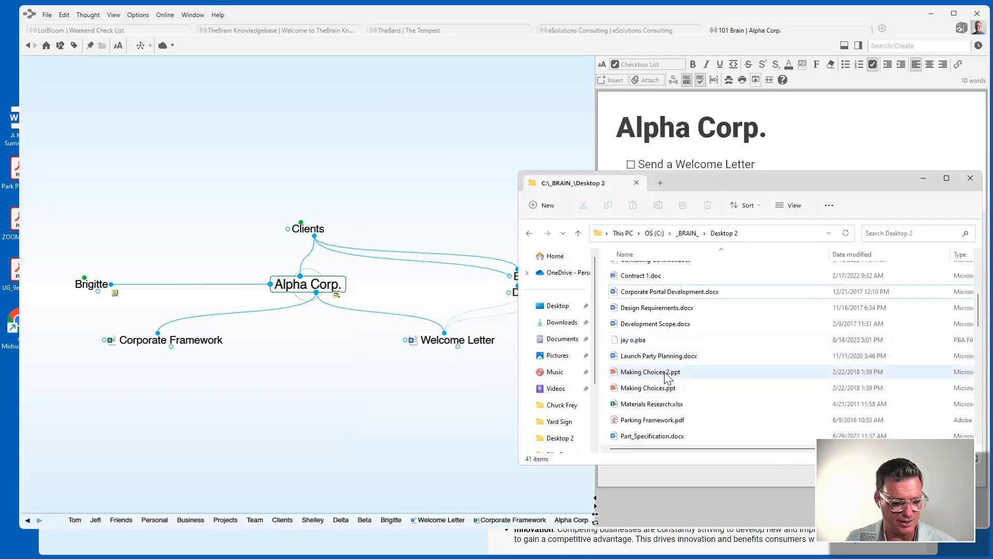
pyautogui.moveTo(667, 376); pyautogui.dragTo(362, 403)
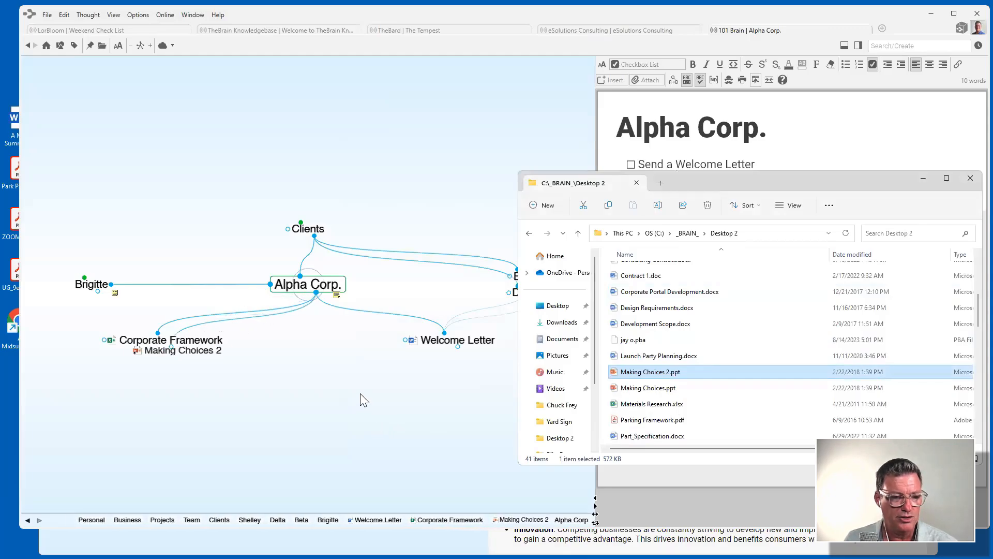
pyautogui.click(125, 393)
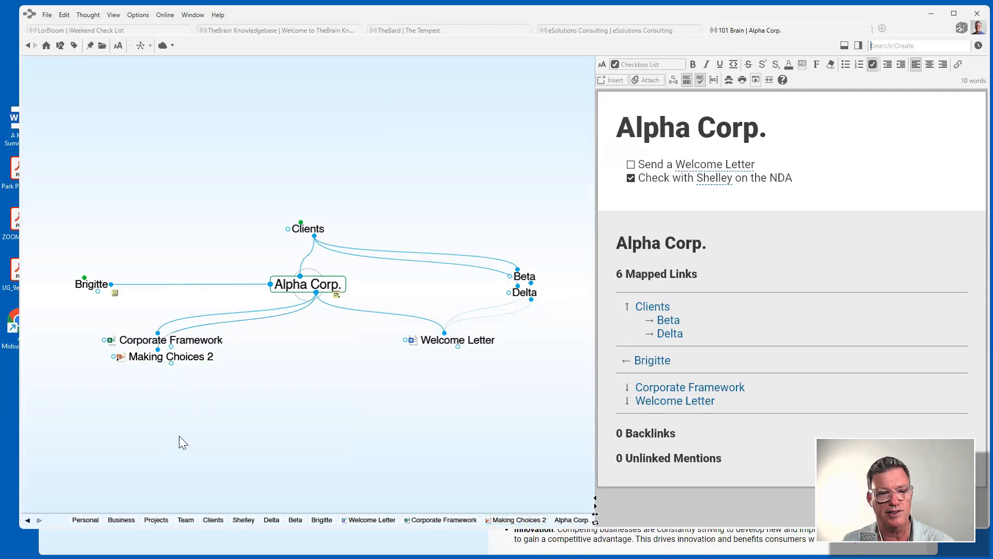
pyautogui.click(170, 358)
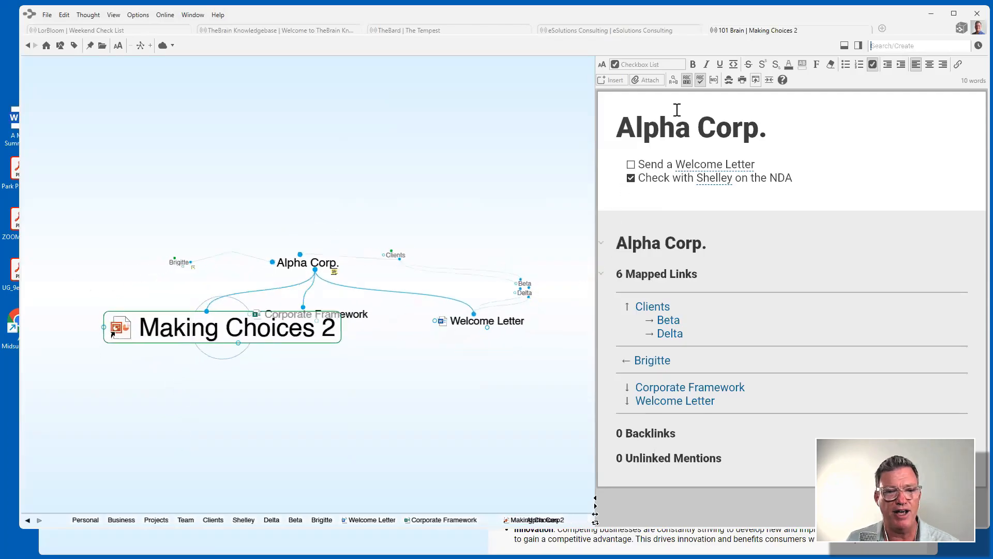
pyautogui.rightClick(672, 164)
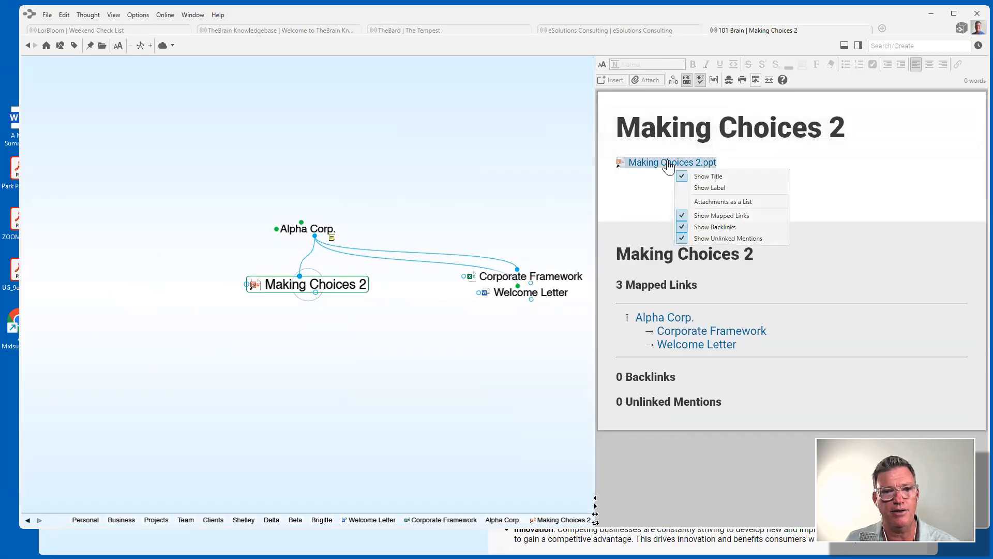
pyautogui.rightClick(668, 163)
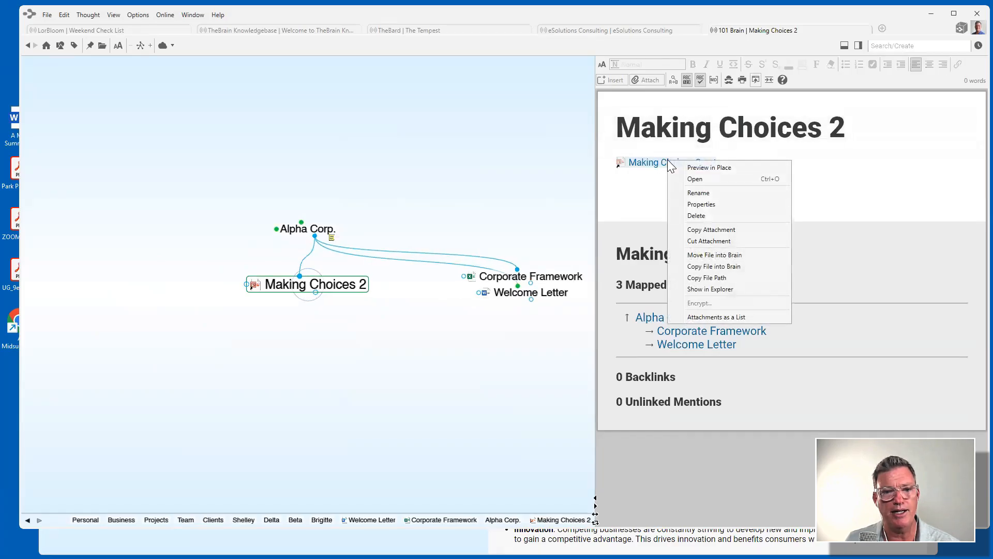
pyautogui.click(456, 161)
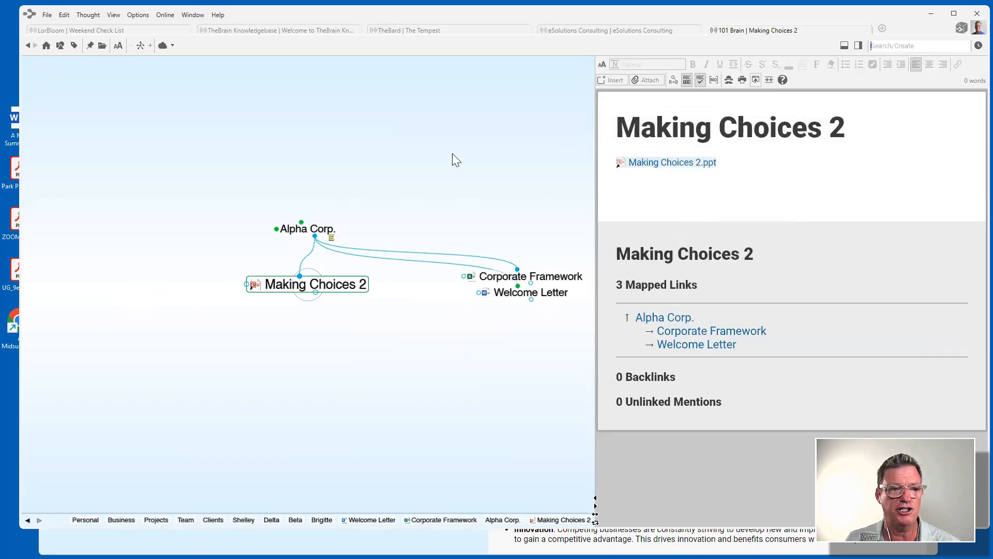
pyautogui.click(314, 234)
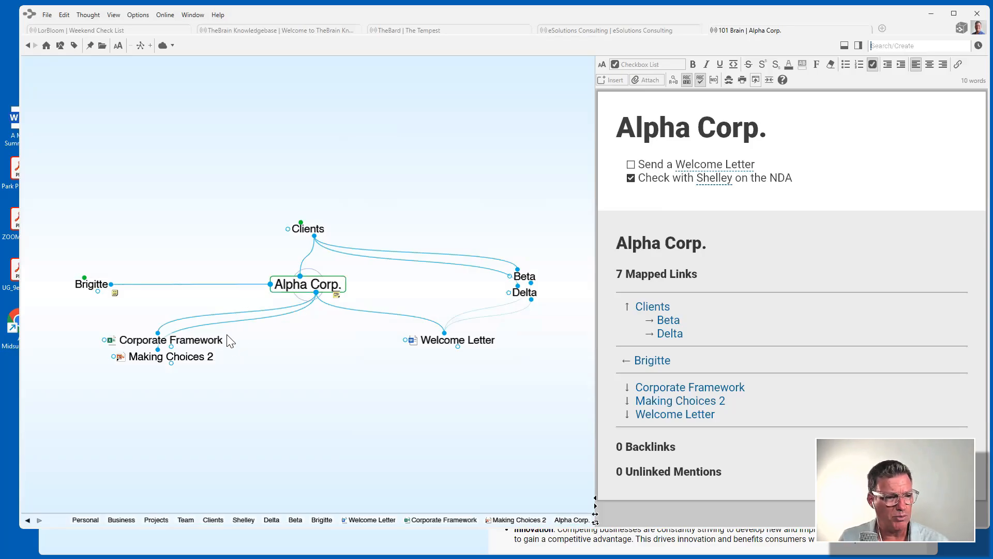
pyautogui.click(171, 356)
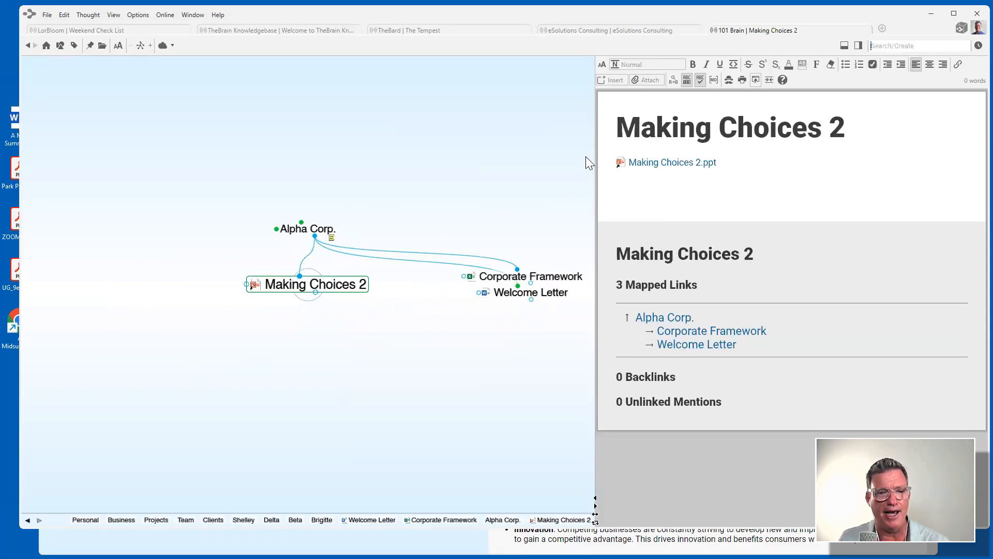
pyautogui.rightClick(648, 162)
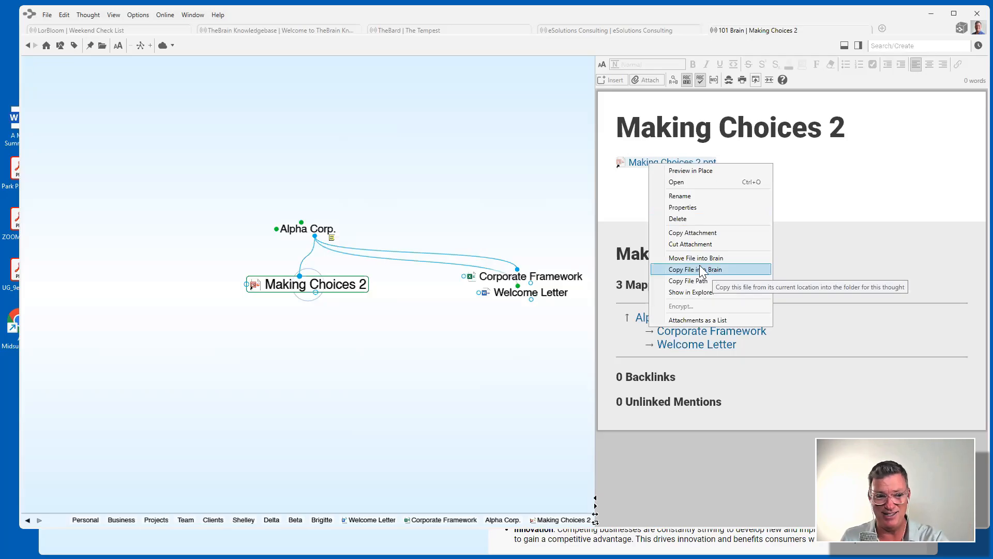
pyautogui.click(513, 279)
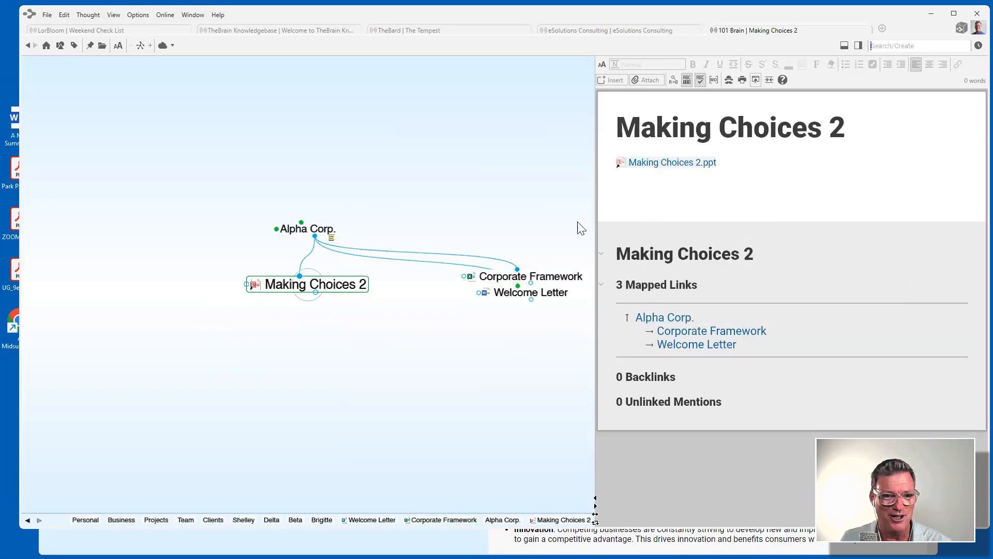
pyautogui.click(510, 277)
pyautogui.rightClick(667, 165)
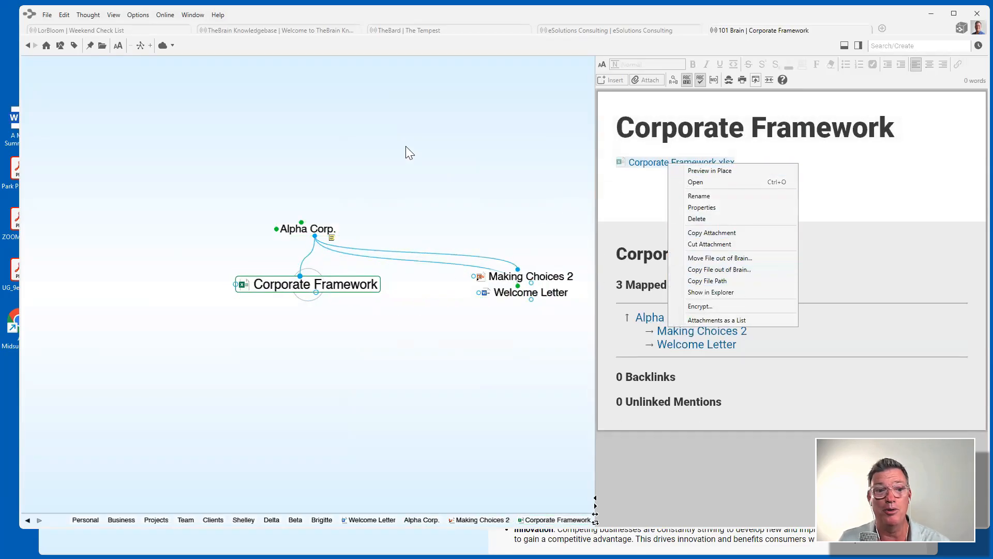
pyautogui.click(442, 152)
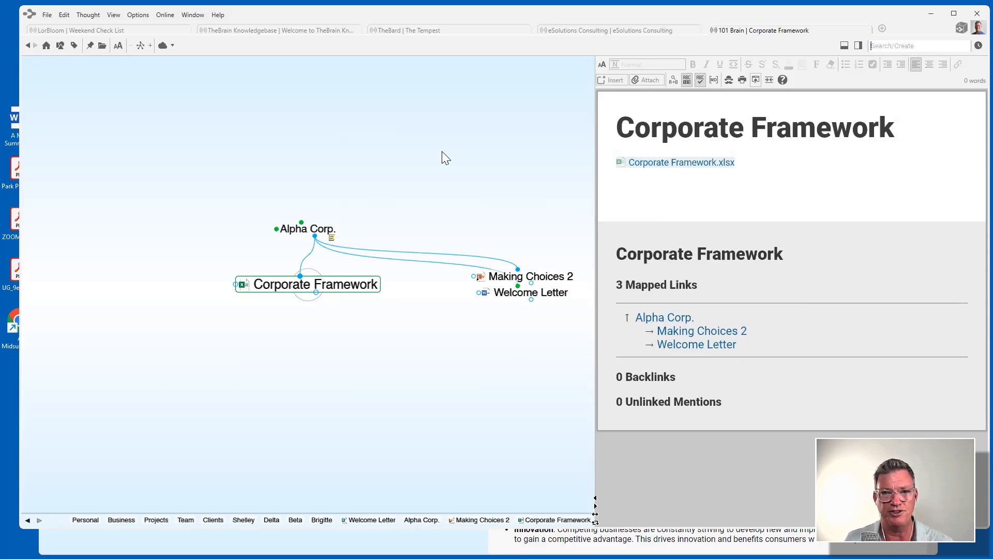
pyautogui.click(313, 228)
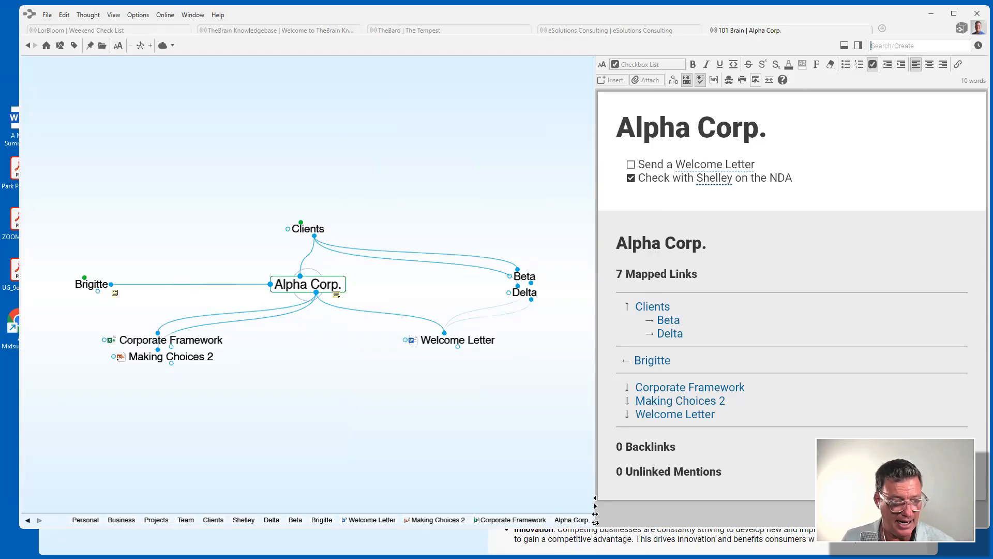
# Narrow Chrome and TheBrain so the two windows sit side by side.
pyautogui.click(594, 542)
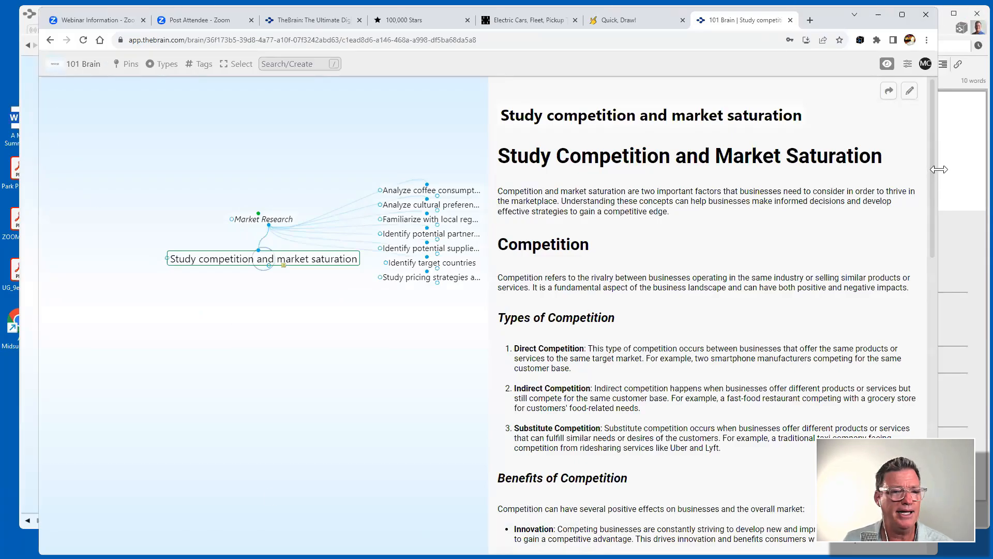
pyautogui.moveTo(939, 169); pyautogui.dragTo(510, 169)
pyautogui.click(554, 131)
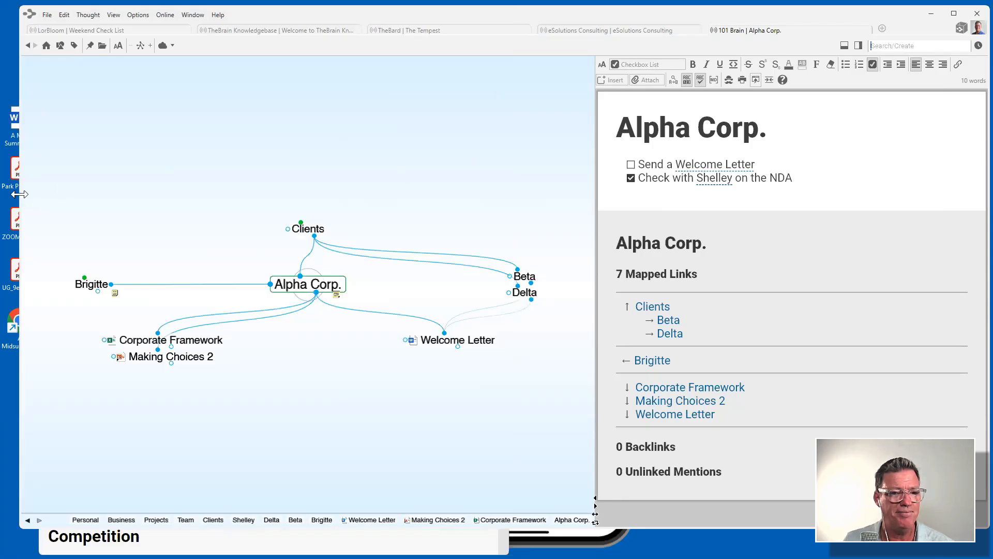
pyautogui.moveTo(20, 195); pyautogui.dragTo(509, 194)
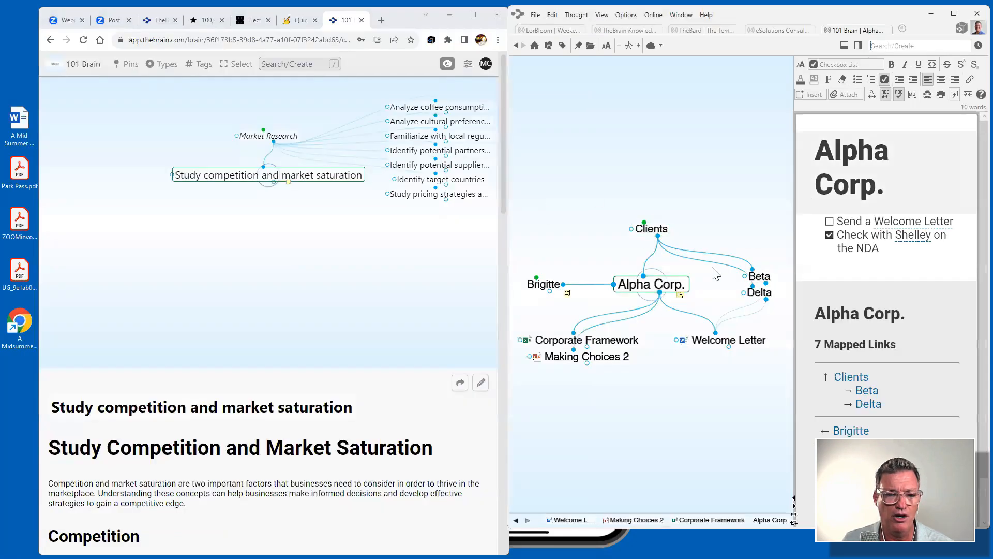
# Create and centre a New Web Design child of Alpha Corp., with Chrome on 100,000 Stars.
pyautogui.moveTo(661, 293); pyautogui.dragTo(664, 369)
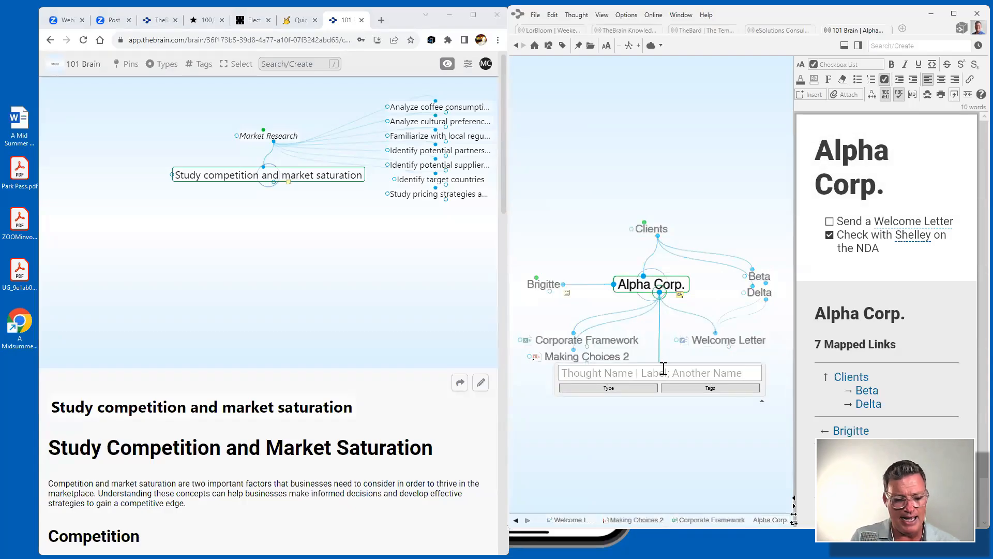
pyautogui.write('New ')
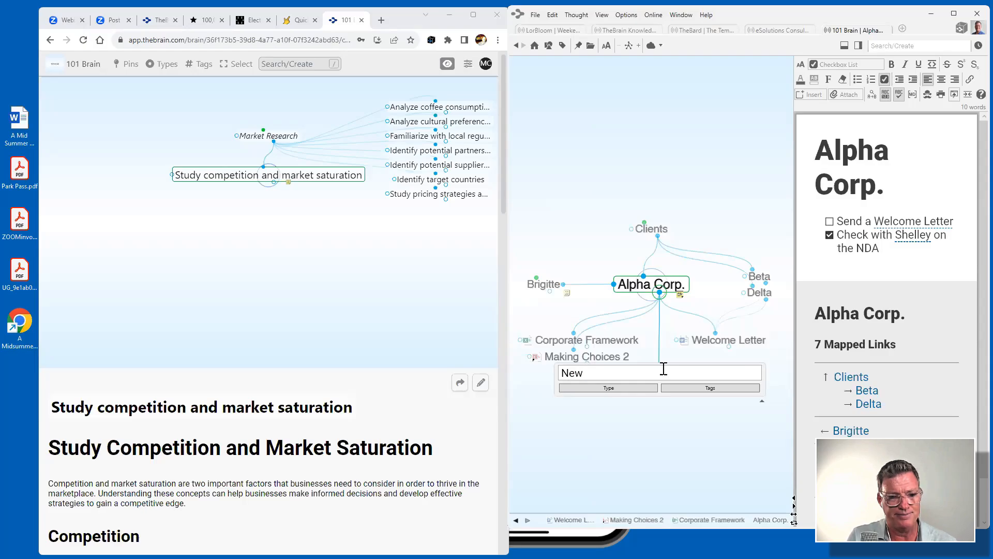
pyautogui.write('Web Design')
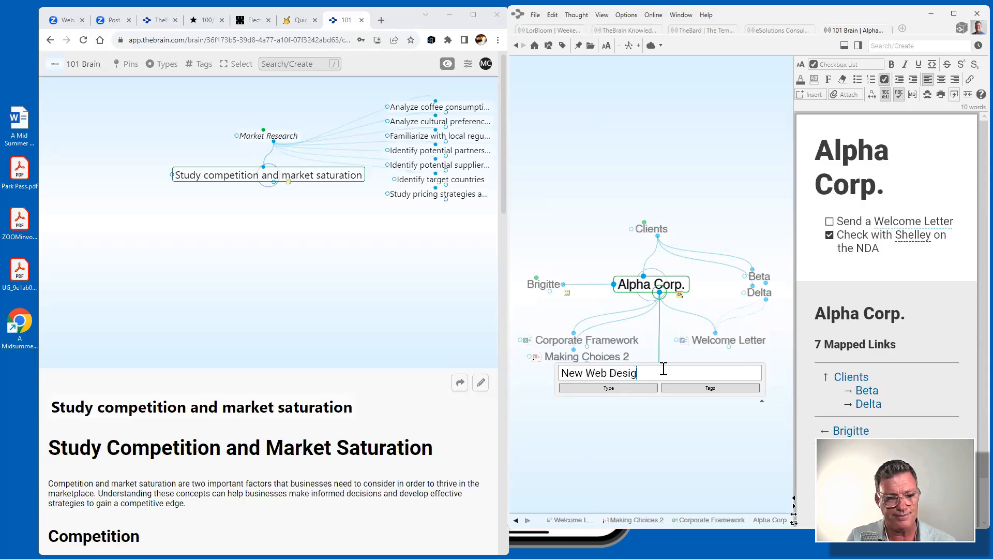
pyautogui.press('Return')
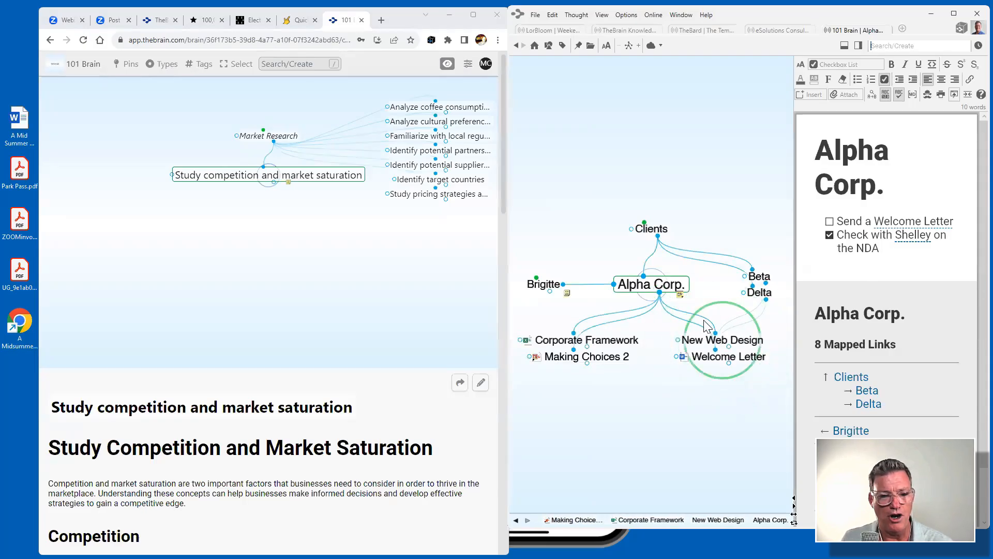
pyautogui.click(727, 341)
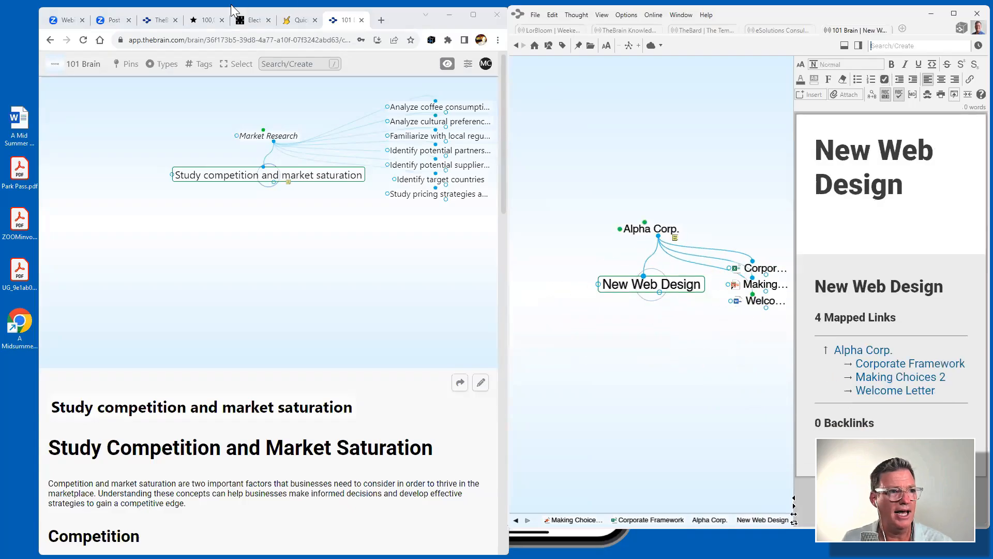
pyautogui.click(207, 22)
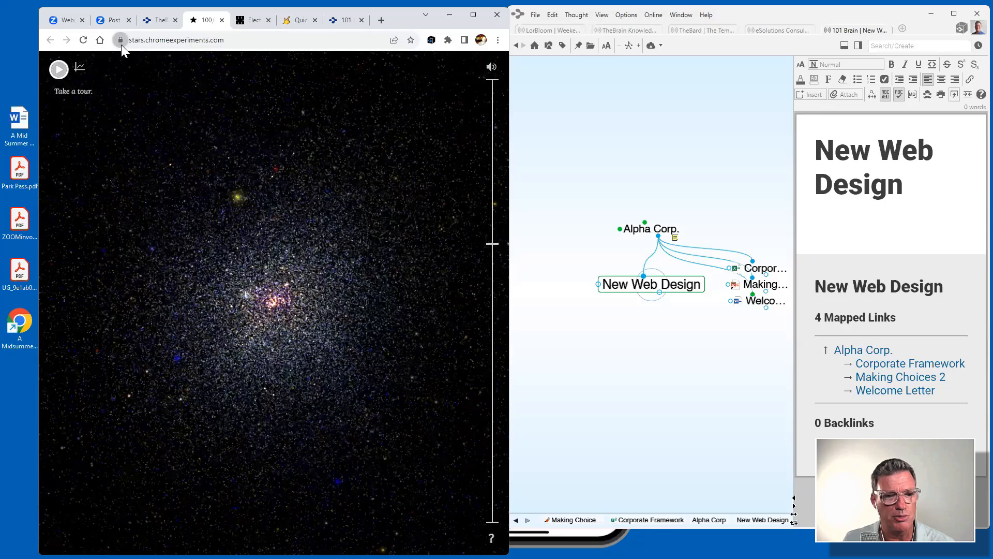
# Link stars.chromeexperiments.com under New Web Design, renamed 'Star map website' with label 'Interactive'.
pyautogui.moveTo(120, 41); pyautogui.dragTo(672, 365)
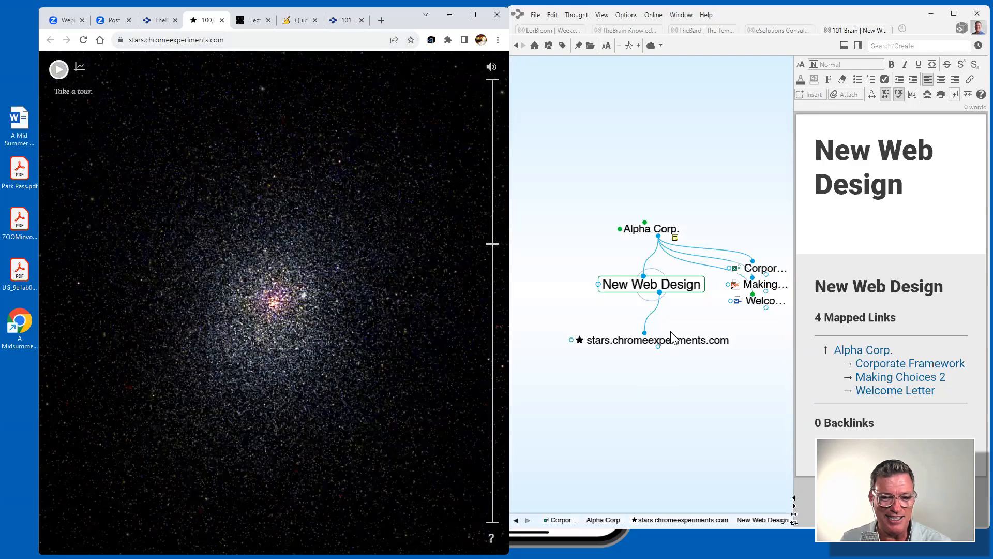
pyautogui.click(675, 344)
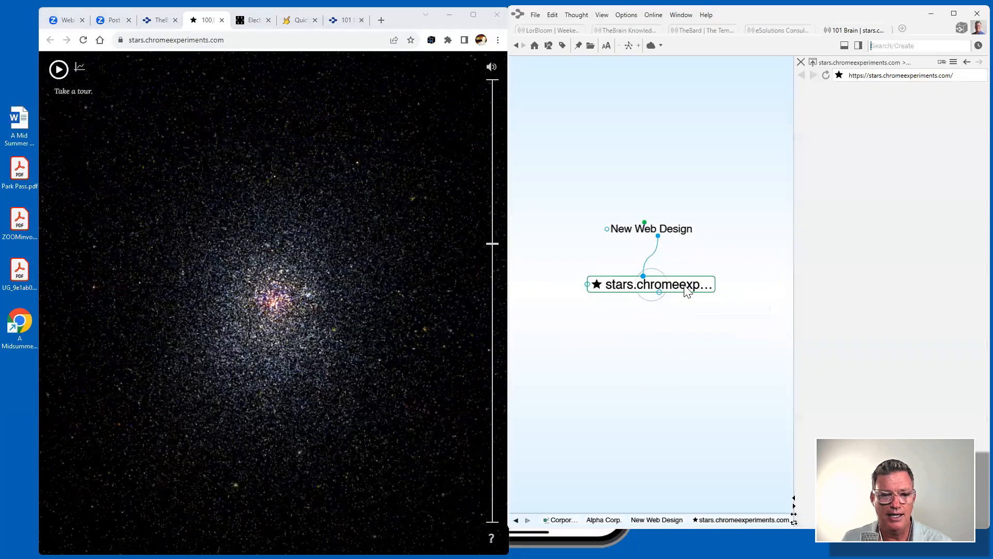
pyautogui.click(687, 291)
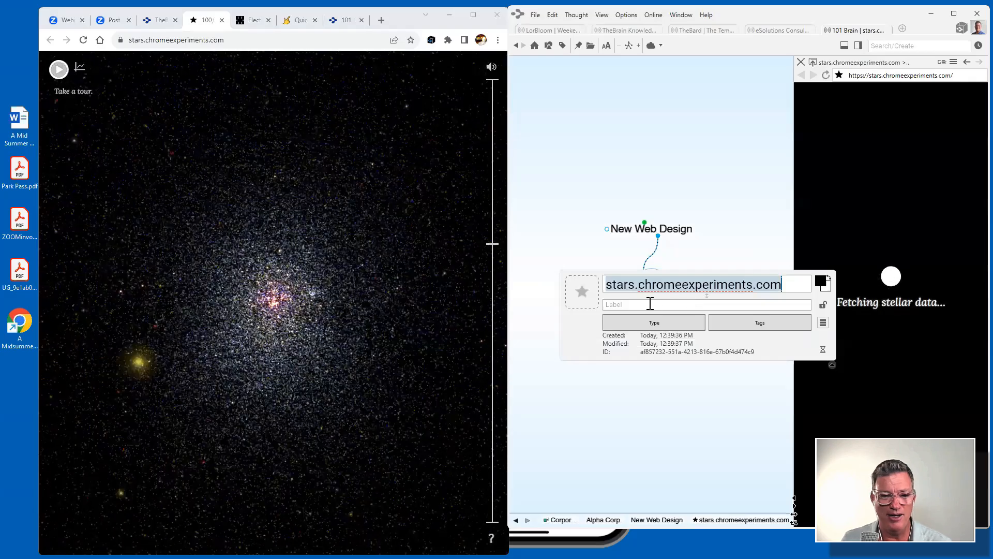
pyautogui.write('Stare')
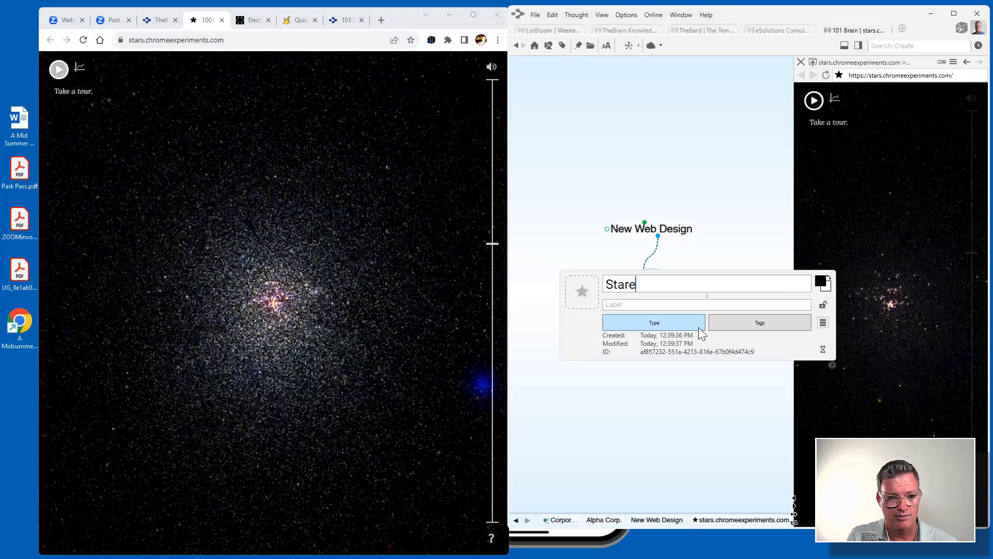
pyautogui.press('BackSpace')
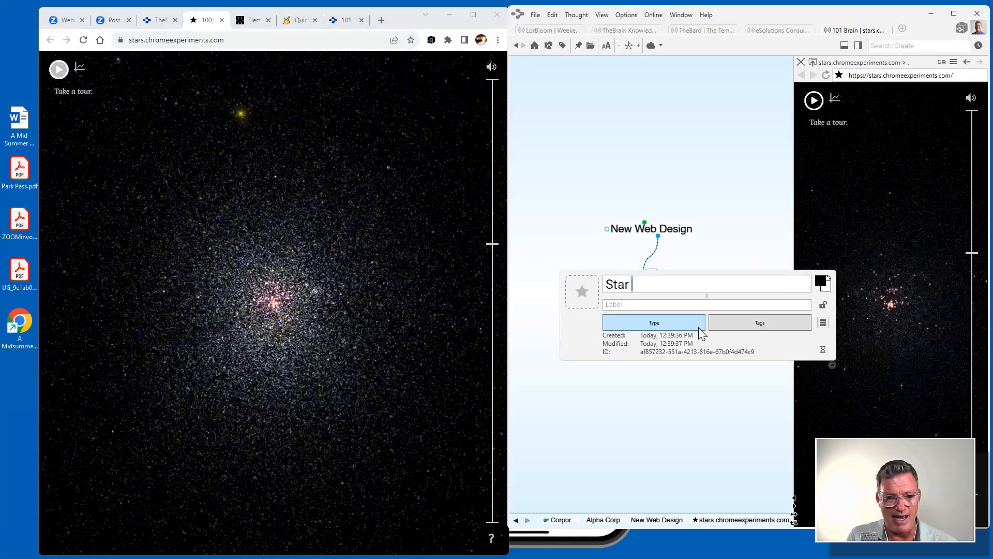
pyautogui.write('map website')
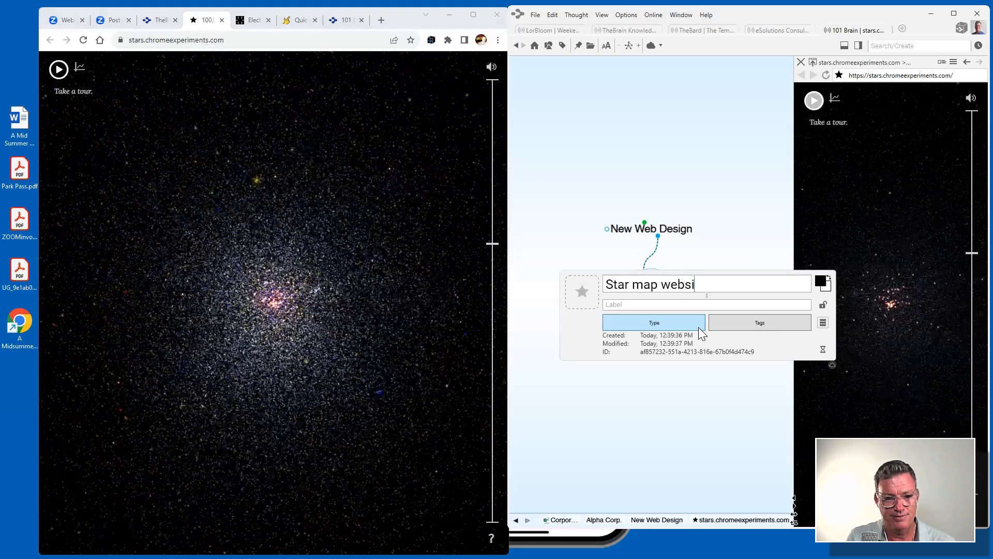
pyautogui.click(659, 305)
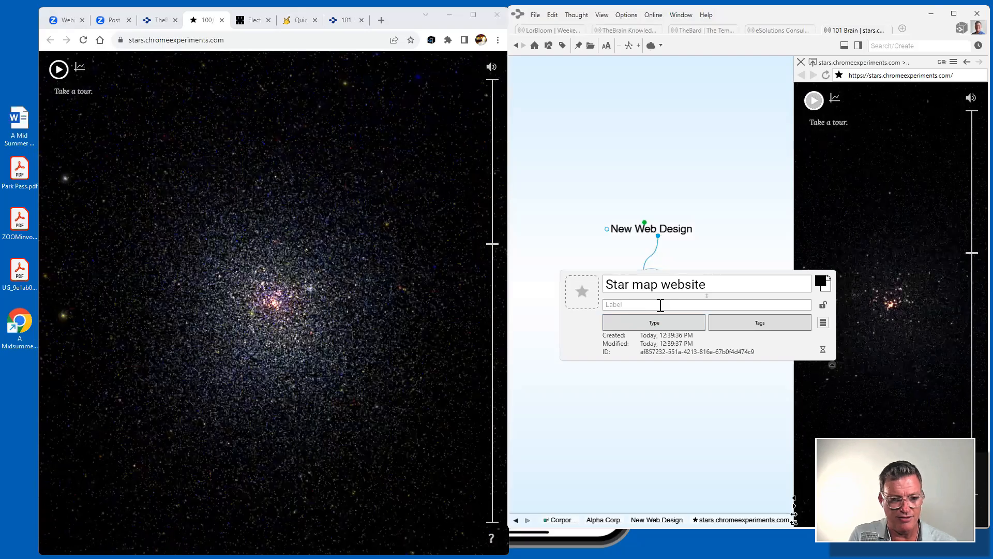
pyautogui.write('Interactive')
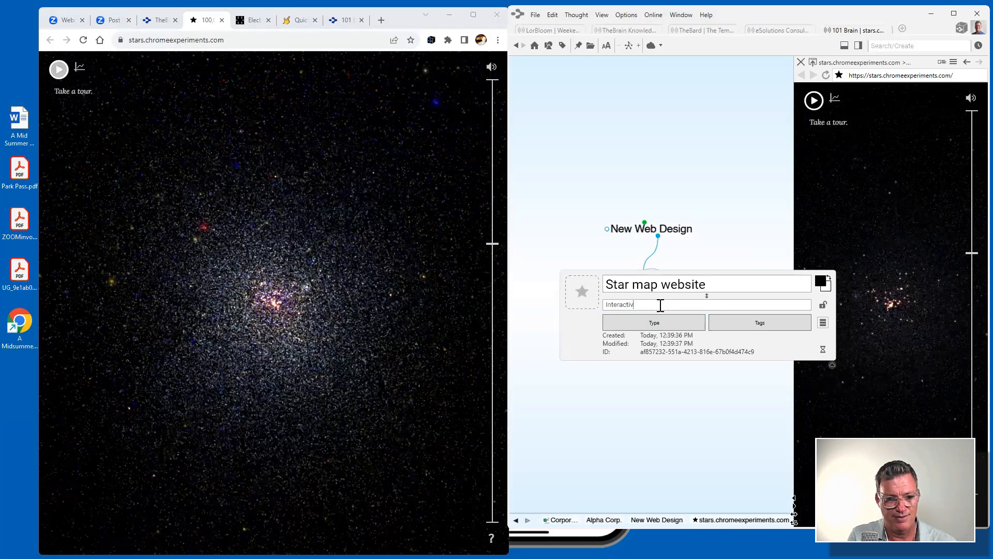
pyautogui.press('Return')
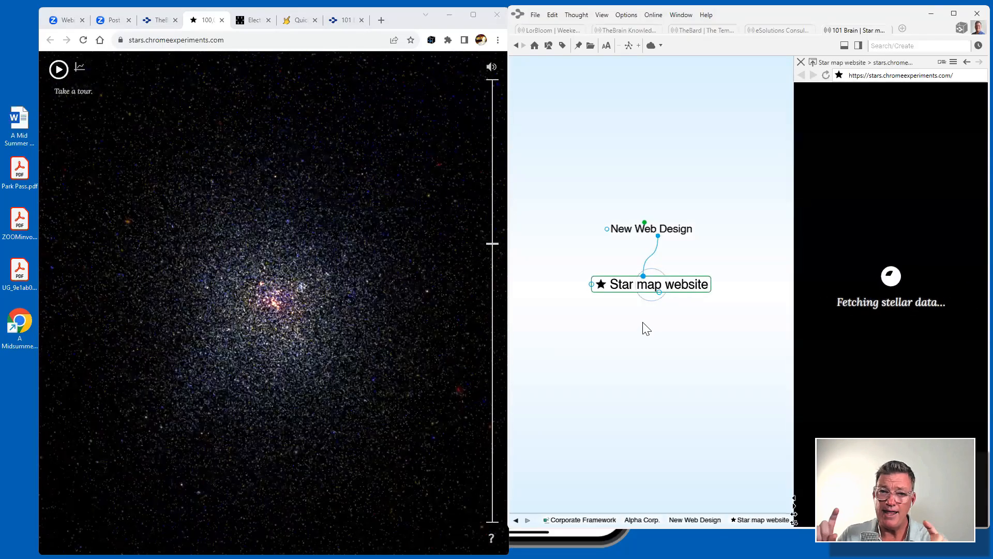
# Narrow the Chrome window and widen TheBrain to the left.
pyautogui.moveTo(649, 285)
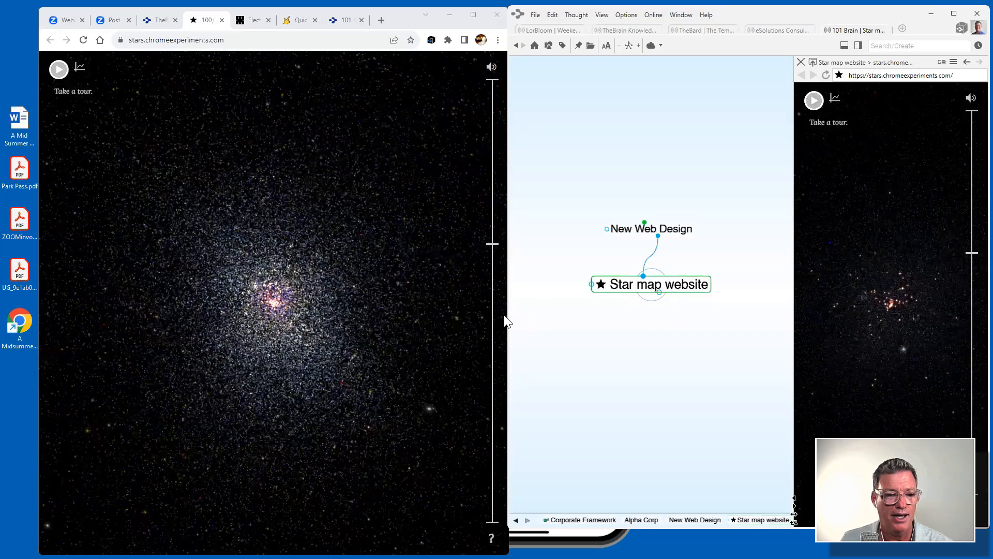
pyautogui.click(391, 319)
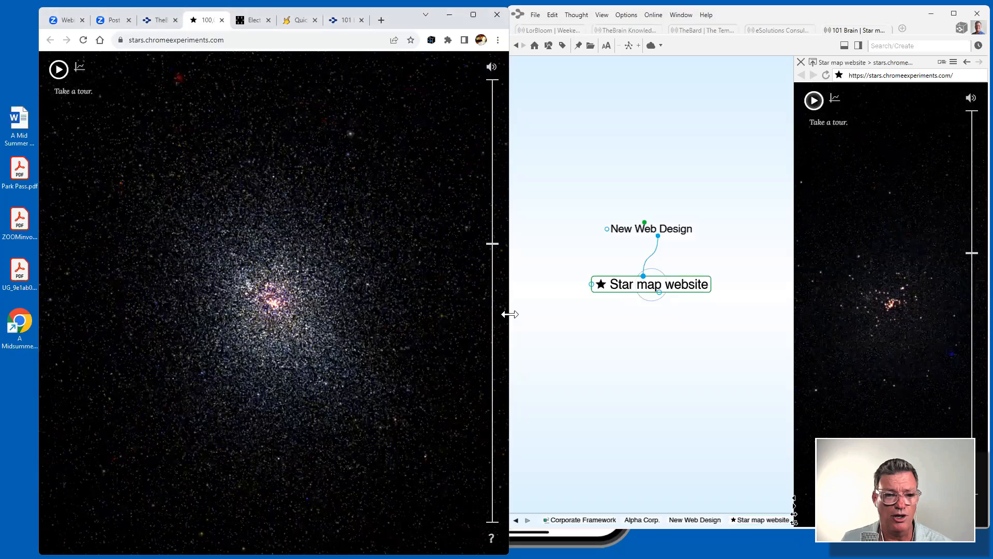
pyautogui.moveTo(509, 314); pyautogui.dragTo(298, 315)
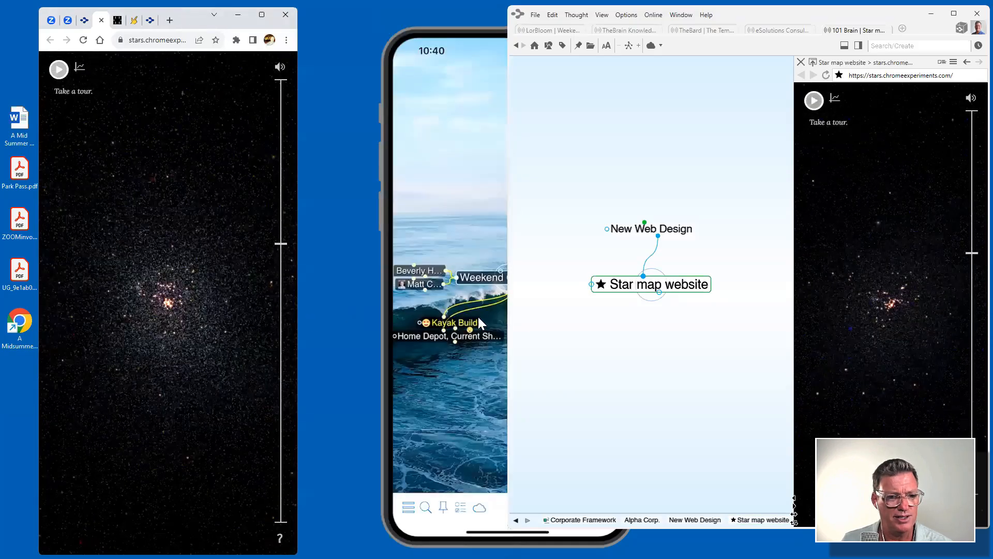
pyautogui.moveTo(509, 315); pyautogui.dragTo(144, 315)
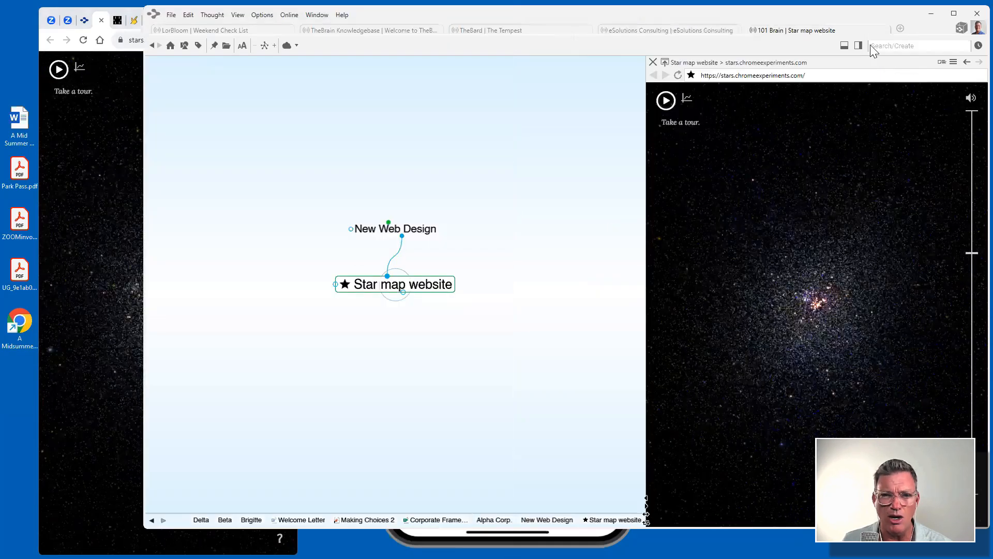
# Search 'intera', open the Star map website thought and zoom its embedded star map in.
pyautogui.click(903, 46)
pyautogui.write('inter')
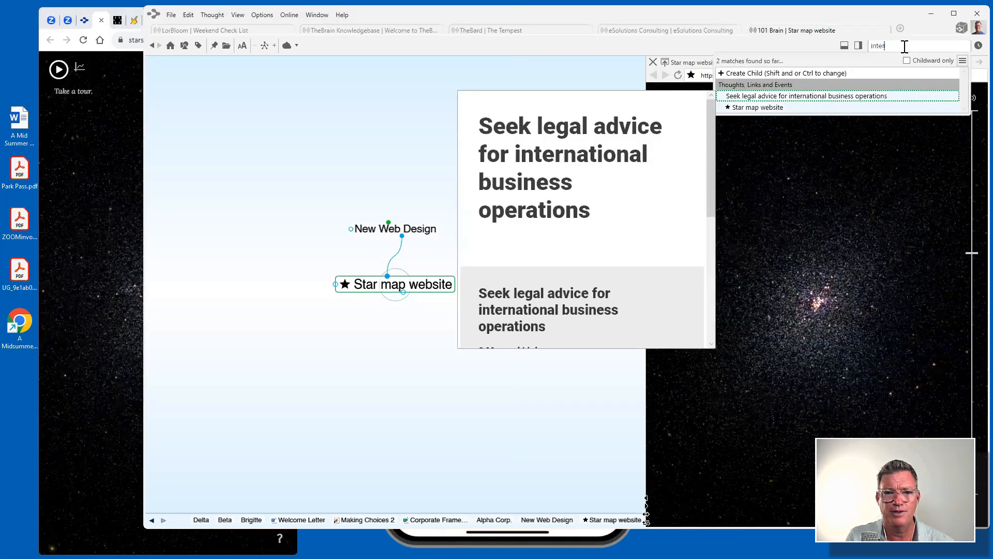
pyautogui.write('a')
pyautogui.click(764, 95)
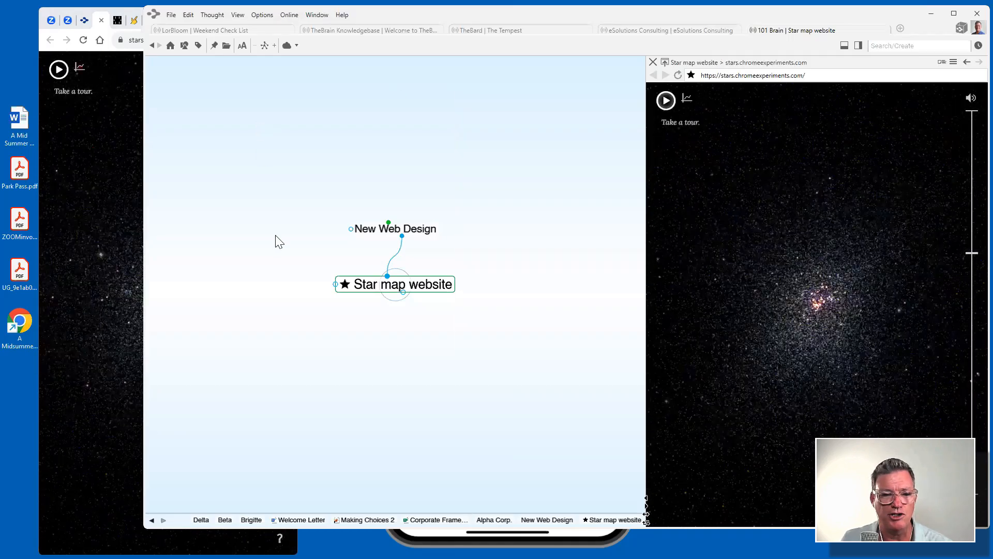
pyautogui.moveTo(972, 253); pyautogui.dragTo(969, 202)
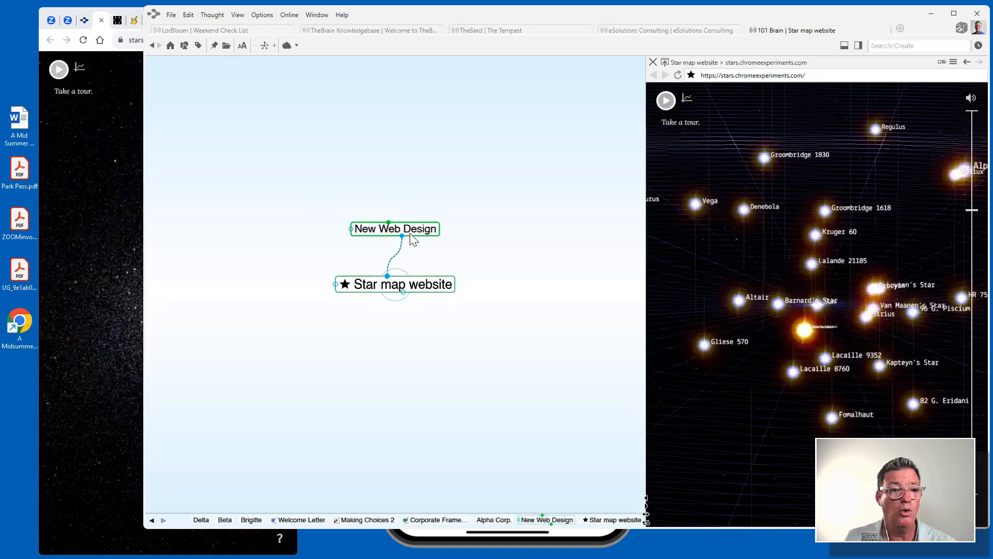
pyautogui.click(393, 228)
pyautogui.click(76, 165)
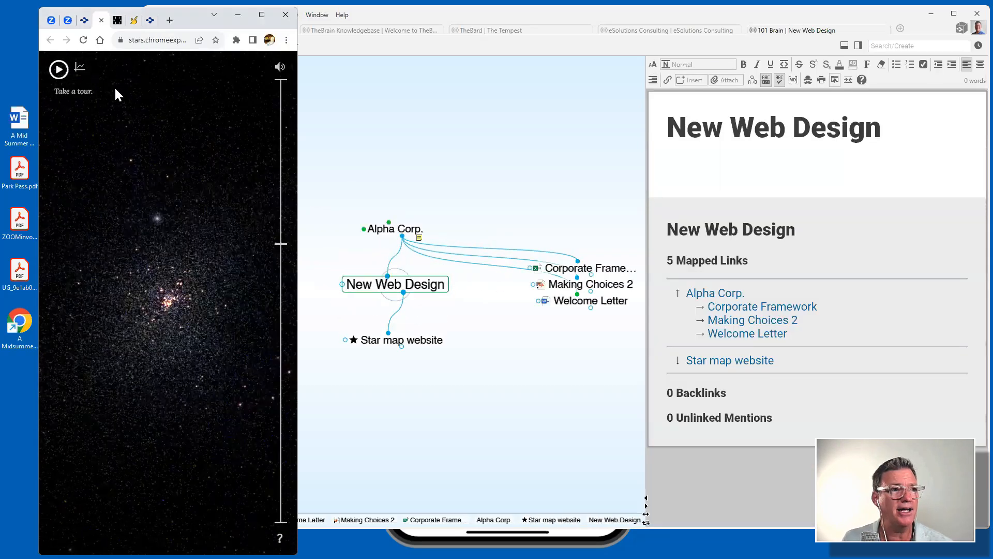
pyautogui.click(118, 21)
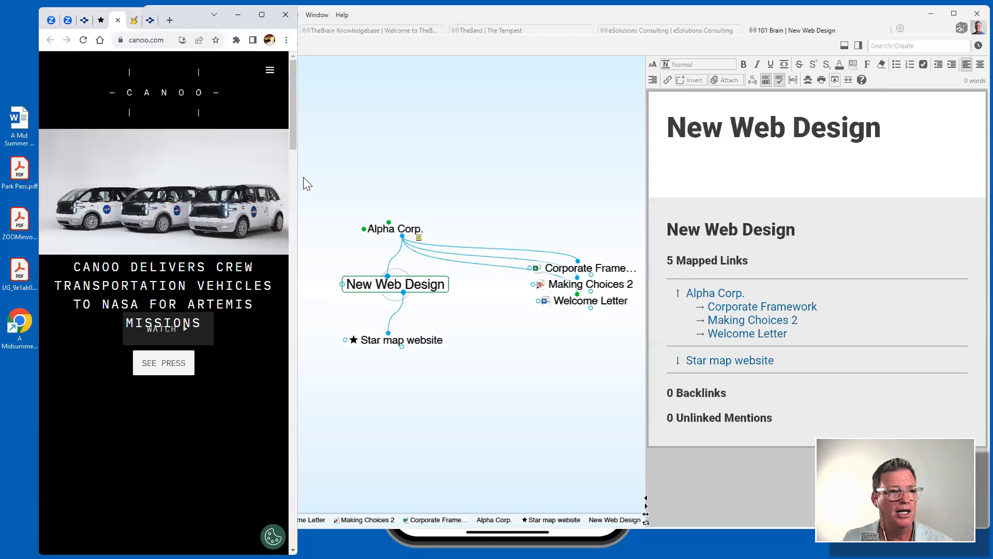
pyautogui.moveTo(299, 175); pyautogui.dragTo(422, 177)
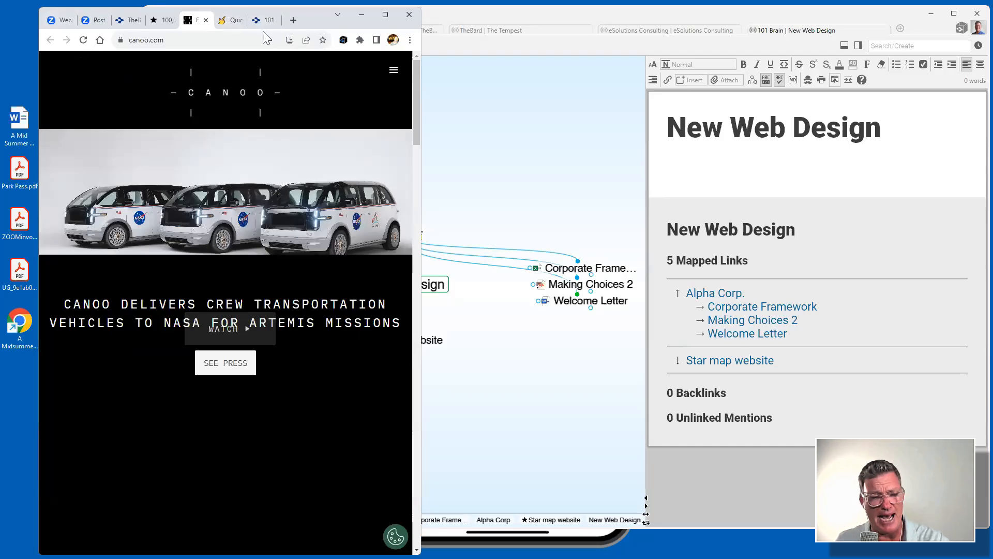
pyautogui.moveTo(193, 21); pyautogui.dragTo(226, 86)
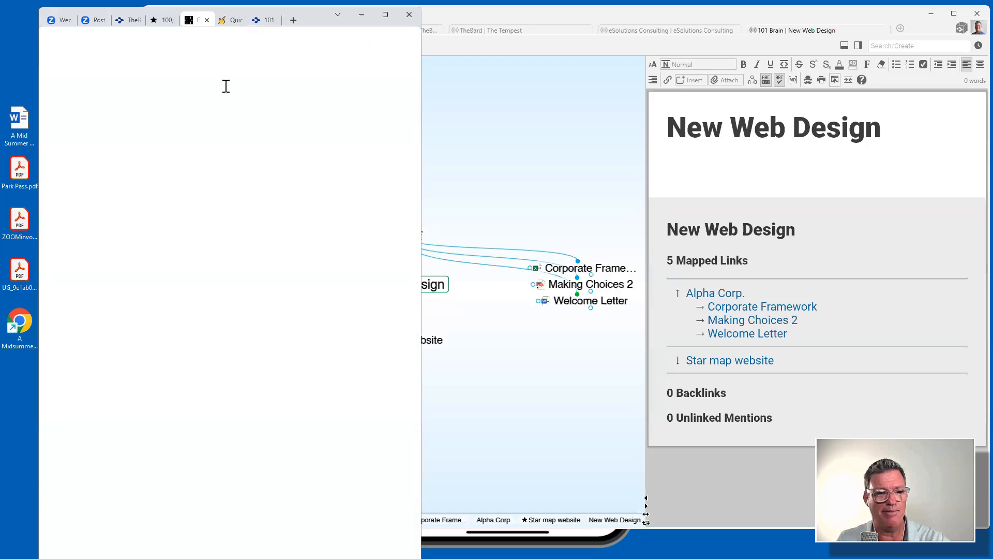
pyautogui.moveTo(226, 86); pyautogui.dragTo(209, 34)
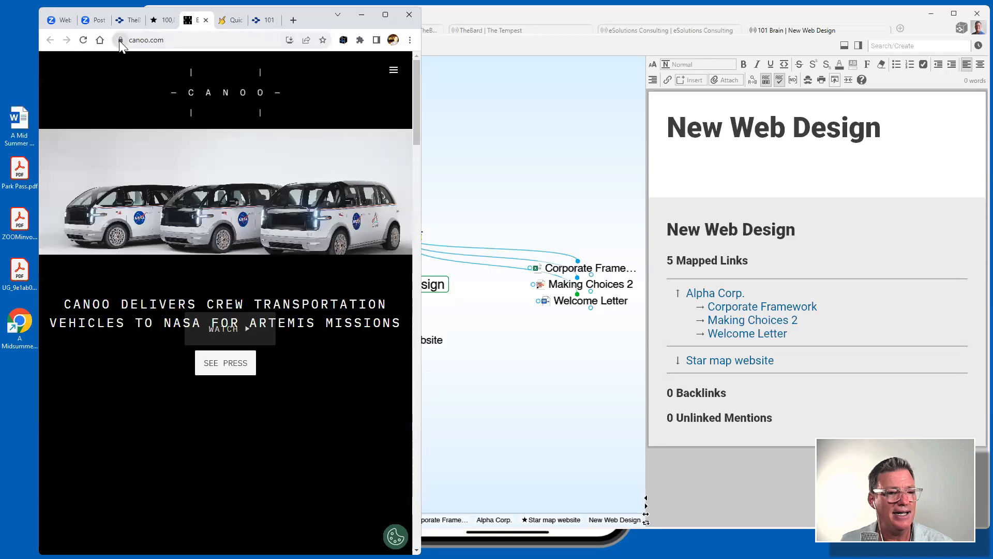
pyautogui.moveTo(120, 41); pyautogui.dragTo(540, 428)
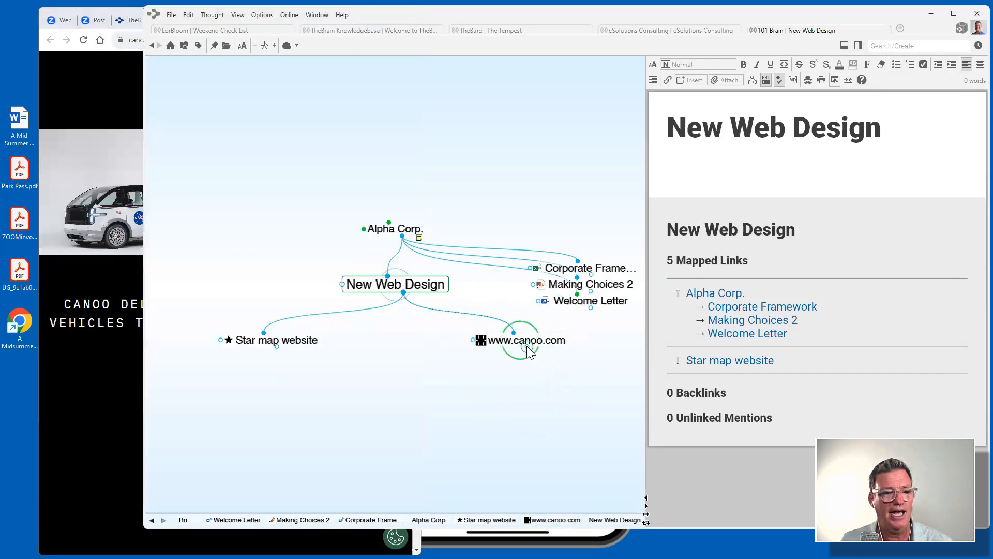
pyautogui.click(527, 341)
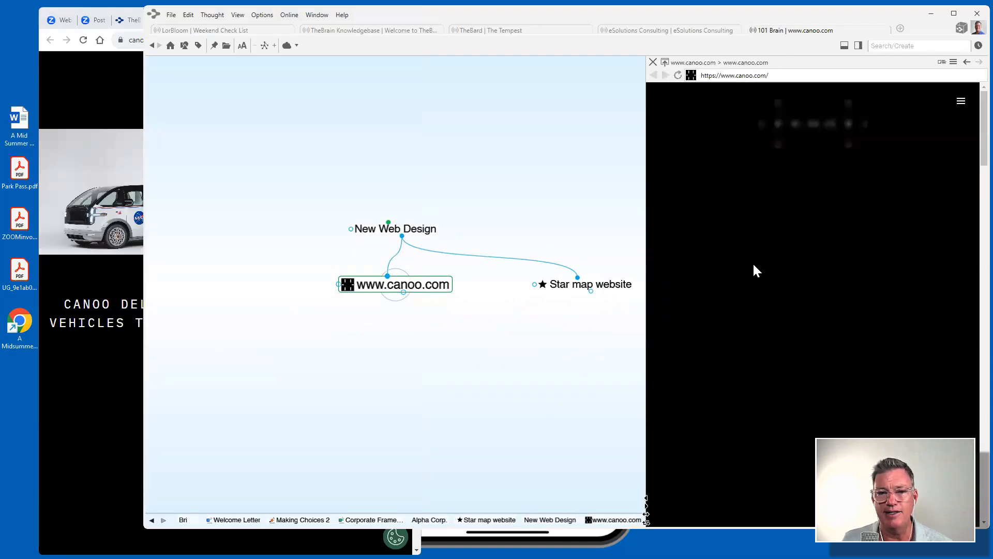
pyautogui.moveTo(645, 213); pyautogui.dragTo(536, 218)
pyautogui.scroll(-10, 679, 222)
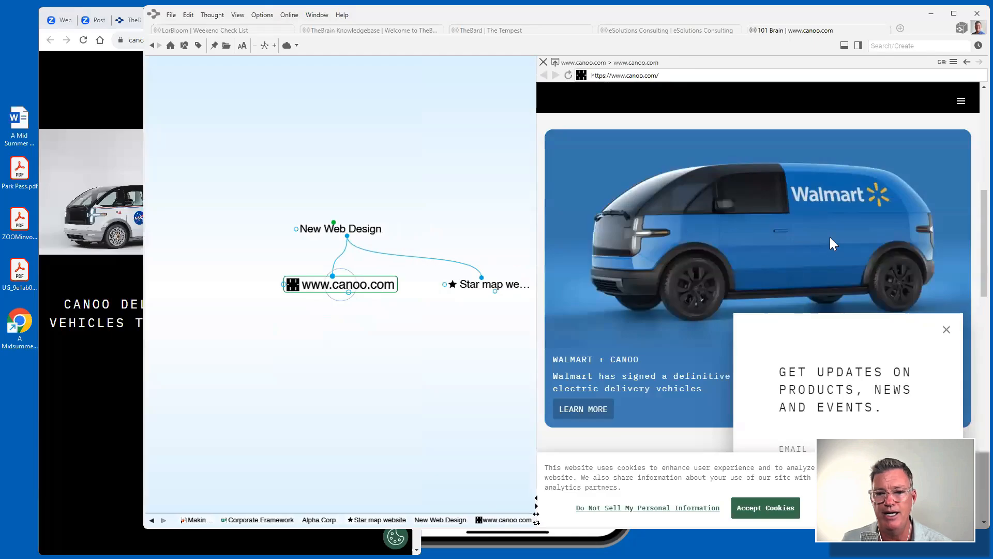
pyautogui.scroll(-15, 831, 239)
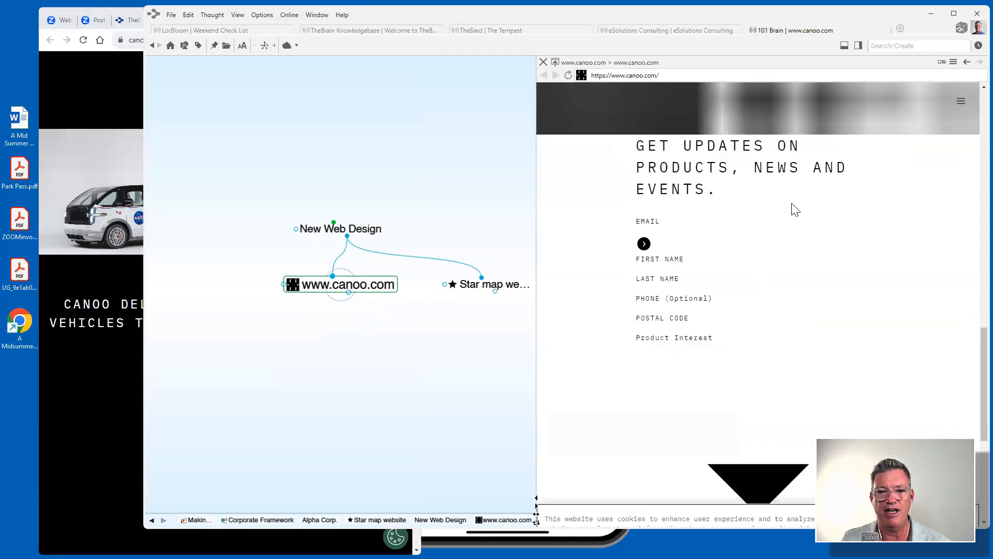
pyautogui.scroll(5, 802, 217)
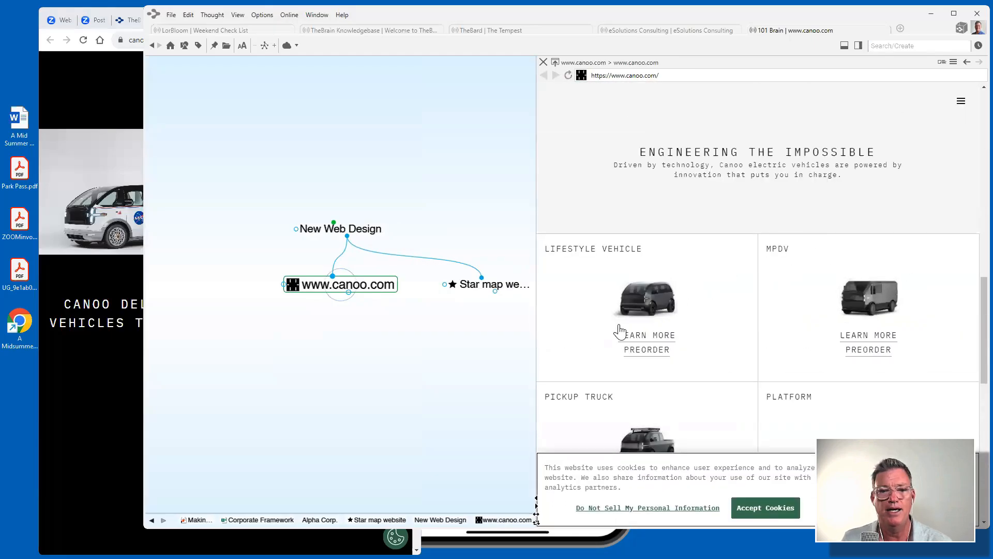
pyautogui.click(323, 232)
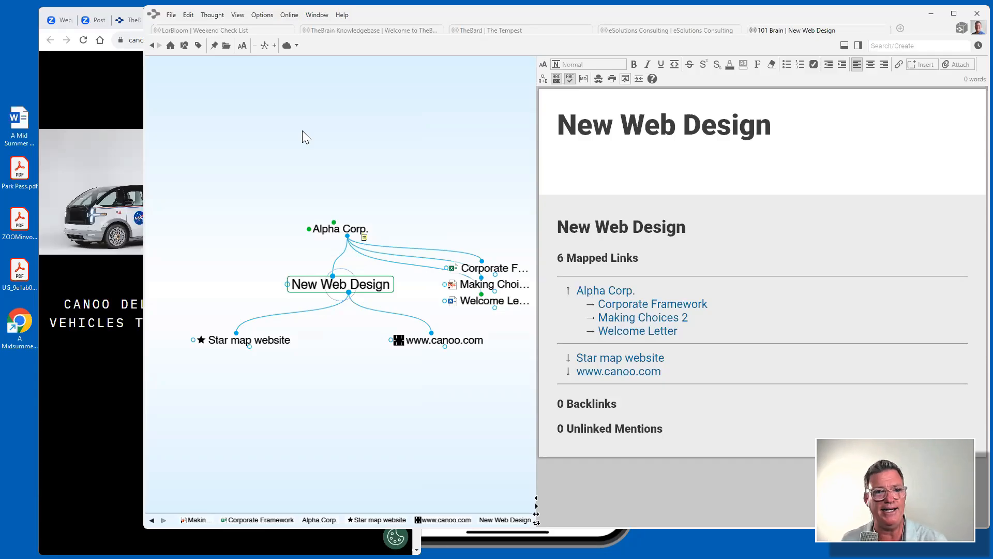
# Show the Report panel and refresh it to list every thought in the brain.
pyautogui.click(858, 46)
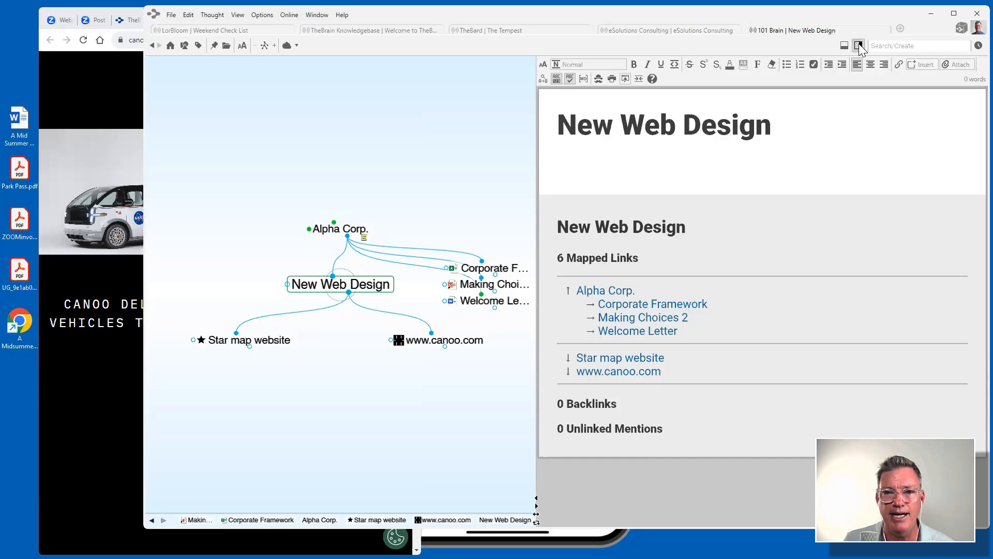
pyautogui.click(931, 63)
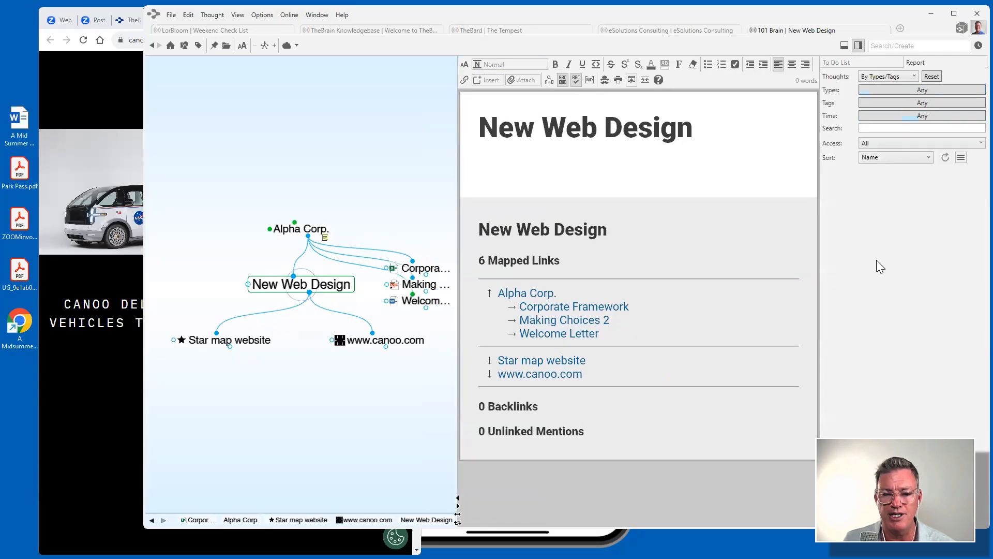
pyautogui.click(945, 158)
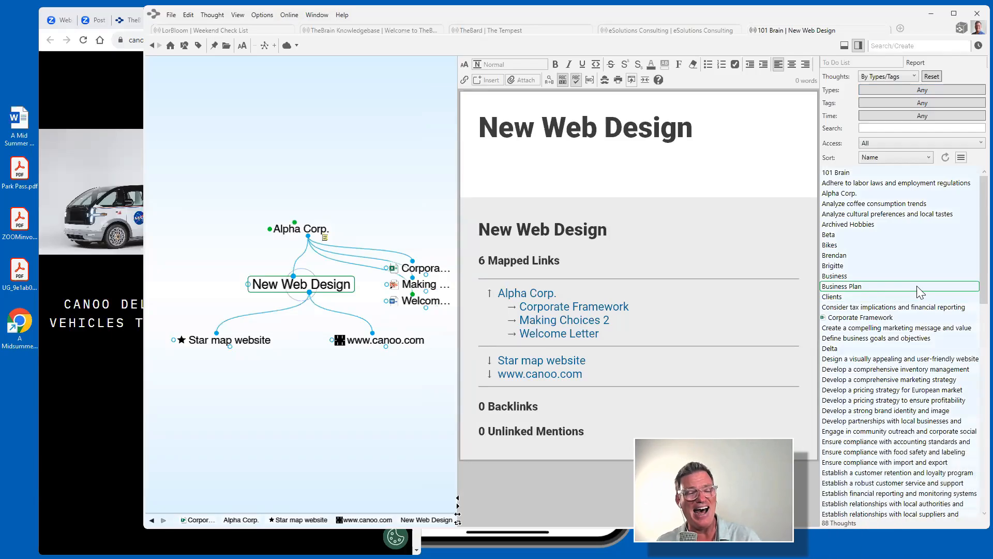
# Scroll through the thought report, then switch to the LorBloom Weekend Check List brain.
pyautogui.scroll(-1, 929, 300)
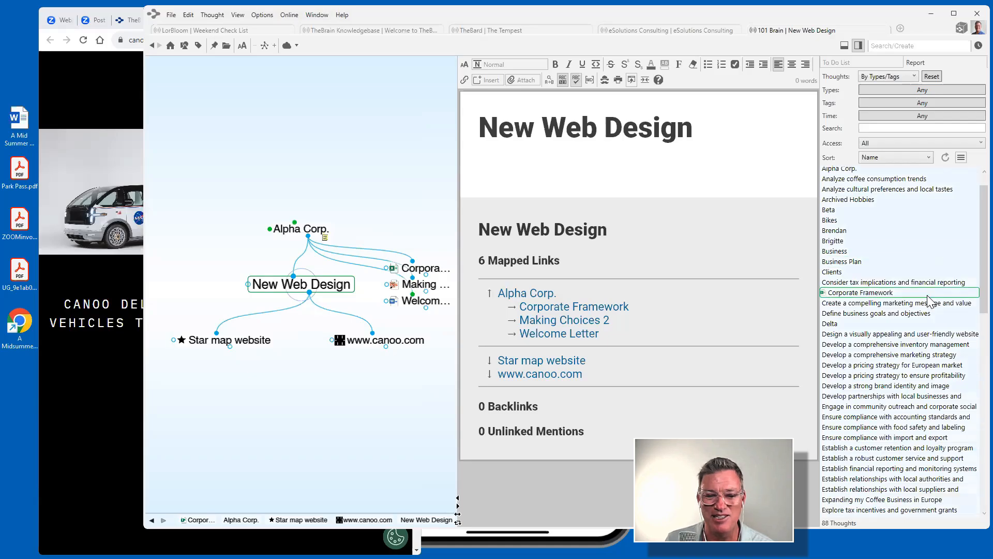
pyautogui.scroll(-15, 929, 300)
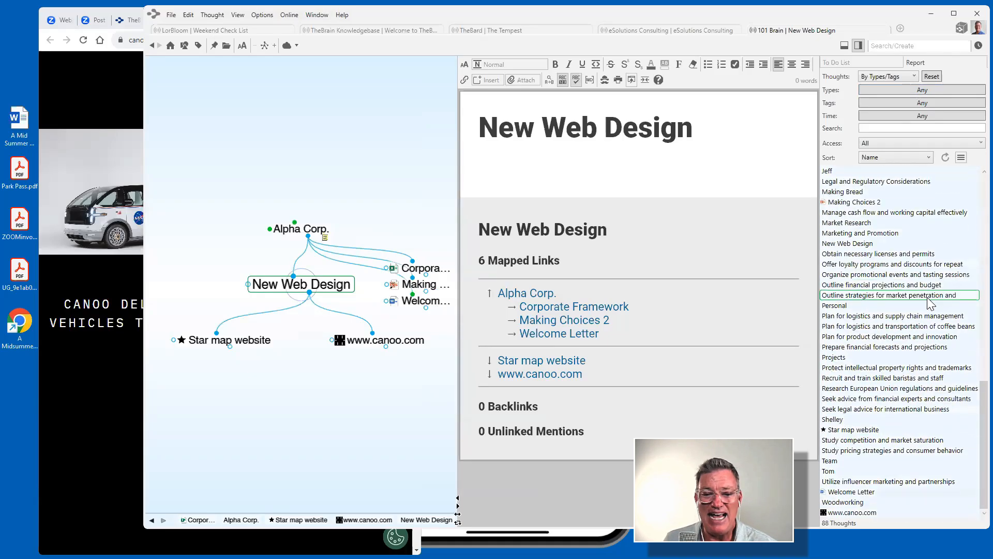
pyautogui.scroll(15, 929, 303)
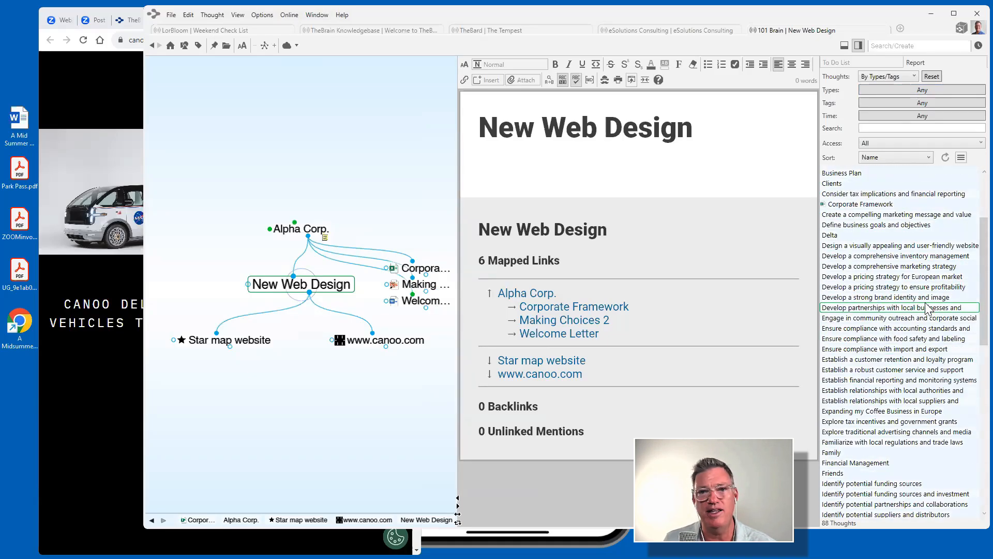
pyautogui.scroll(4, 930, 309)
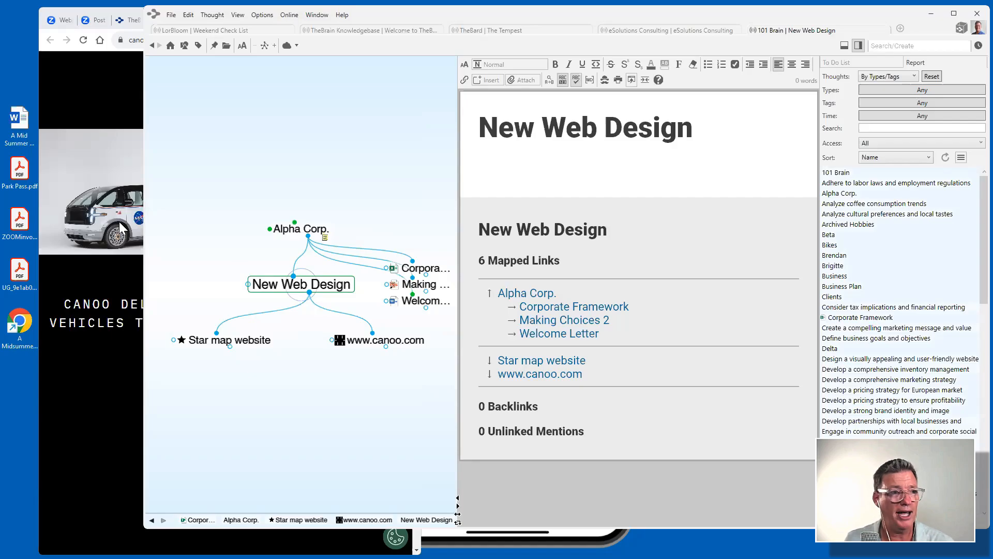
pyautogui.click(209, 34)
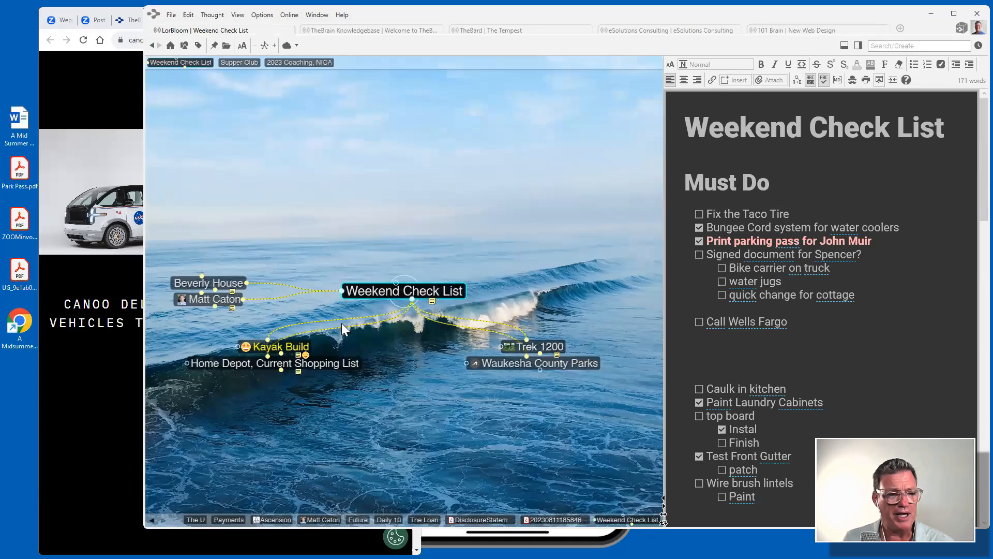
# Read Kayak Build's notes in a widened pane, then open NEXT's Skana kayak YouTube link.
pyautogui.click(297, 344)
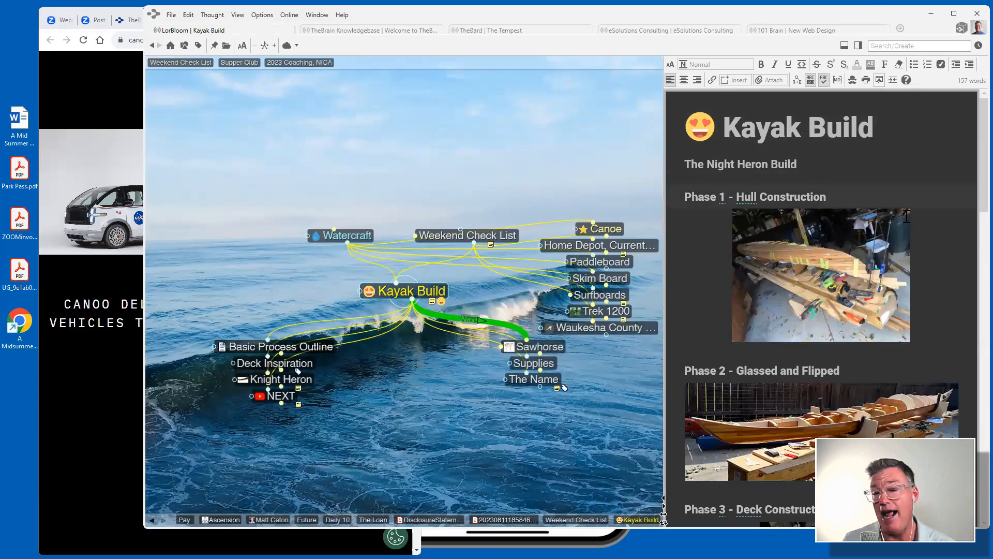
pyautogui.scroll(-1, 849, 250)
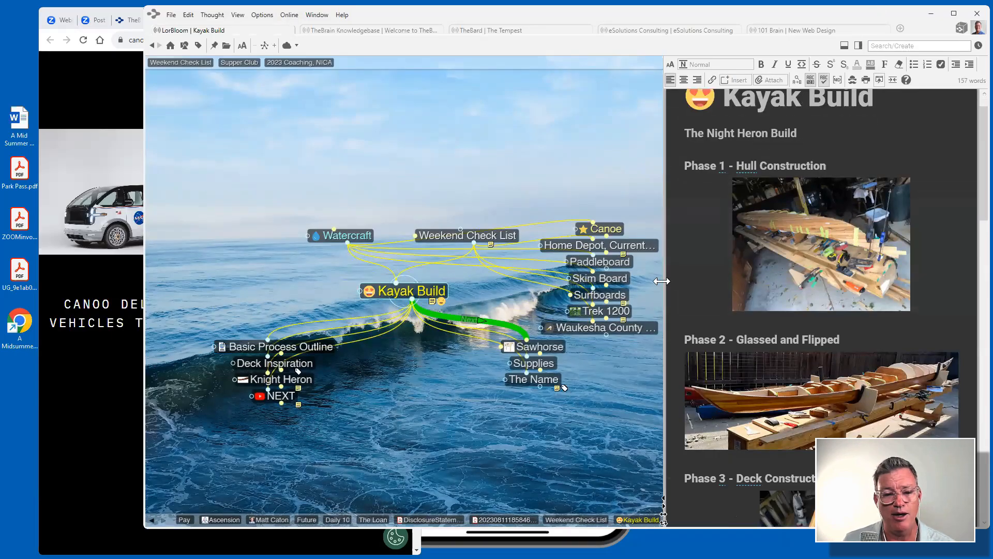
pyautogui.moveTo(662, 281); pyautogui.dragTo(548, 281)
pyautogui.scroll(-5, 770, 245)
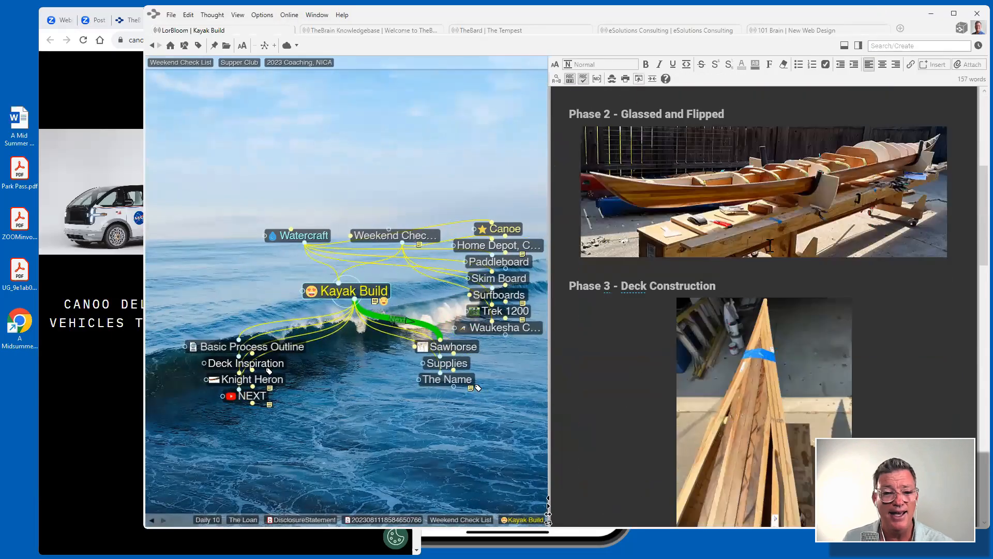
pyautogui.scroll(-12, 769, 245)
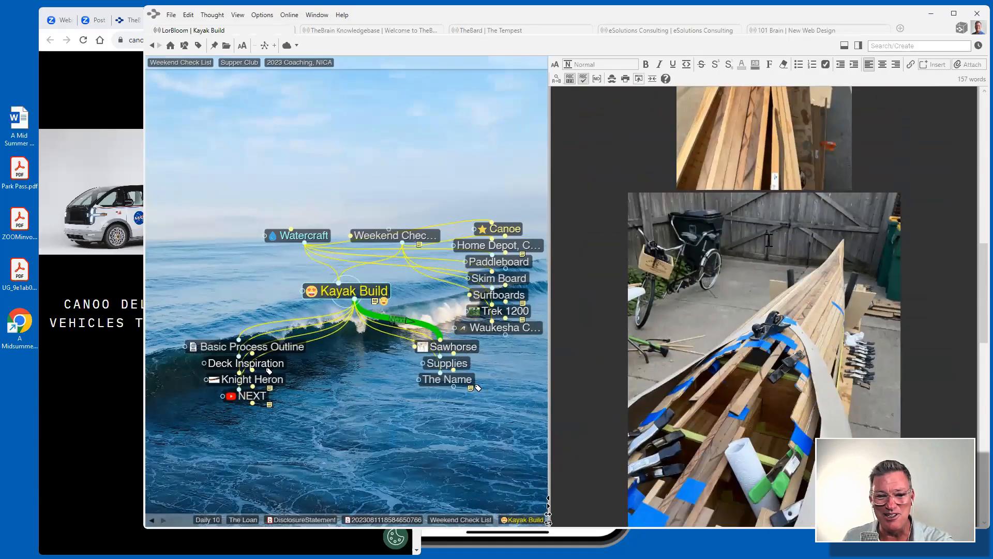
pyautogui.scroll(-10, 770, 238)
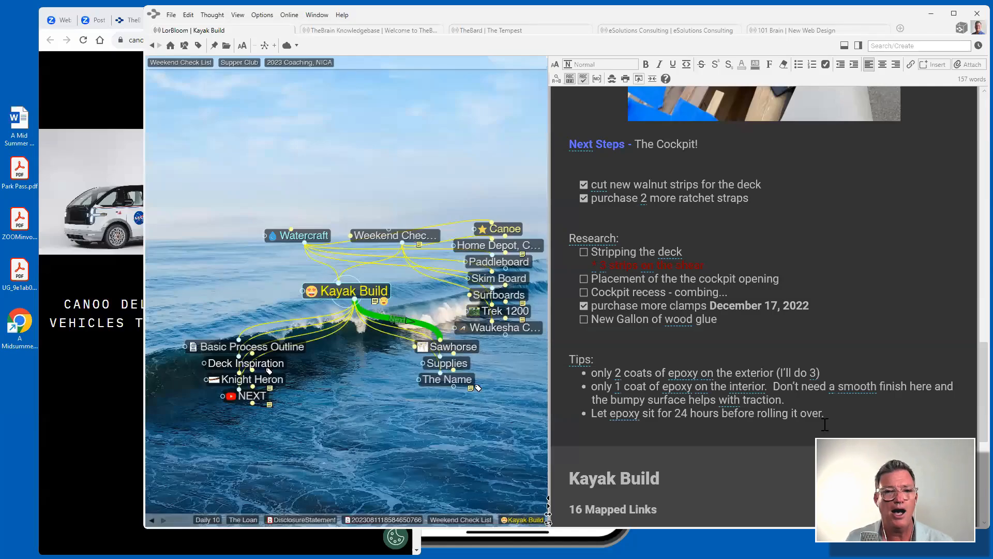
pyautogui.click(257, 395)
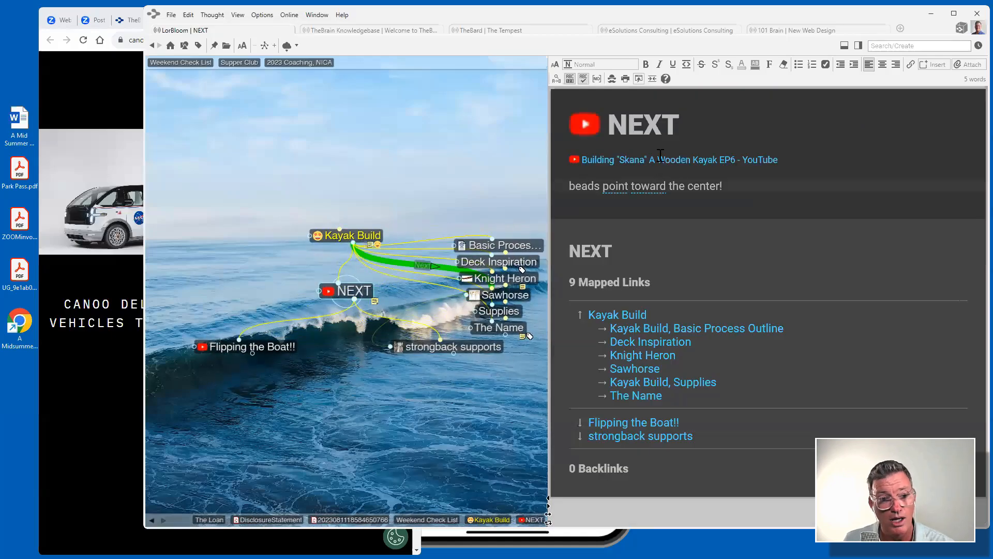
pyautogui.click(661, 159)
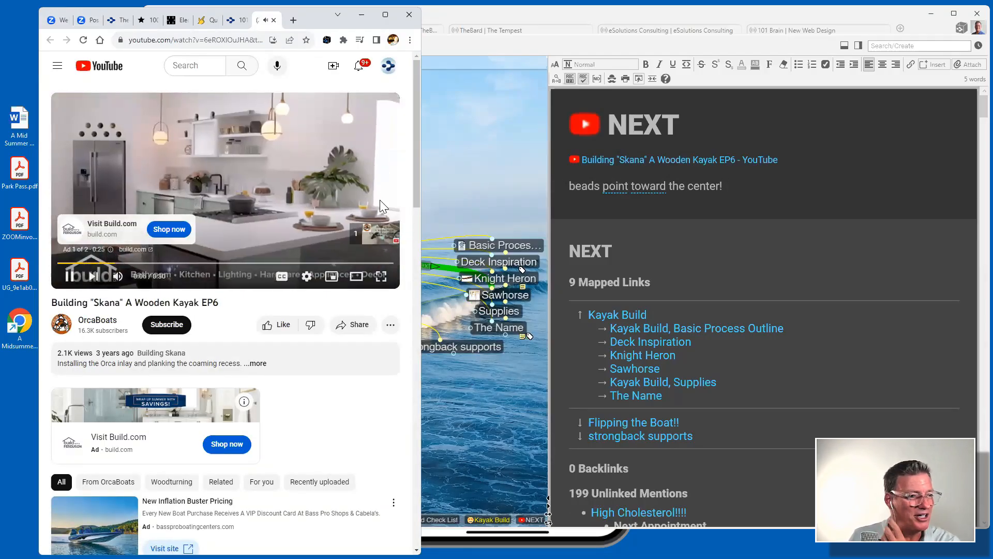
# Skip the ad, pause the Skana kayak video at 0:19, and bring TheBrain forward.
pyautogui.click(372, 233)
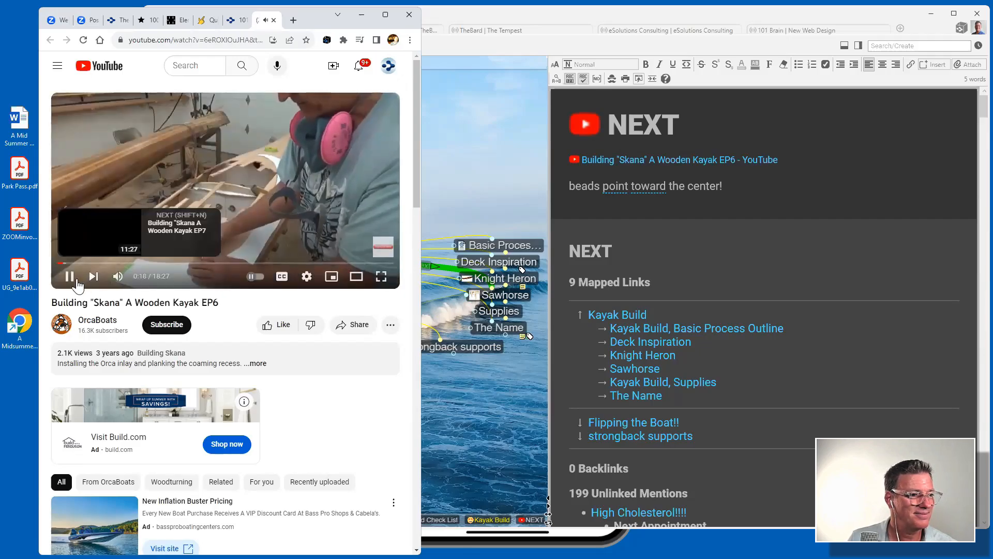
pyautogui.click(77, 282)
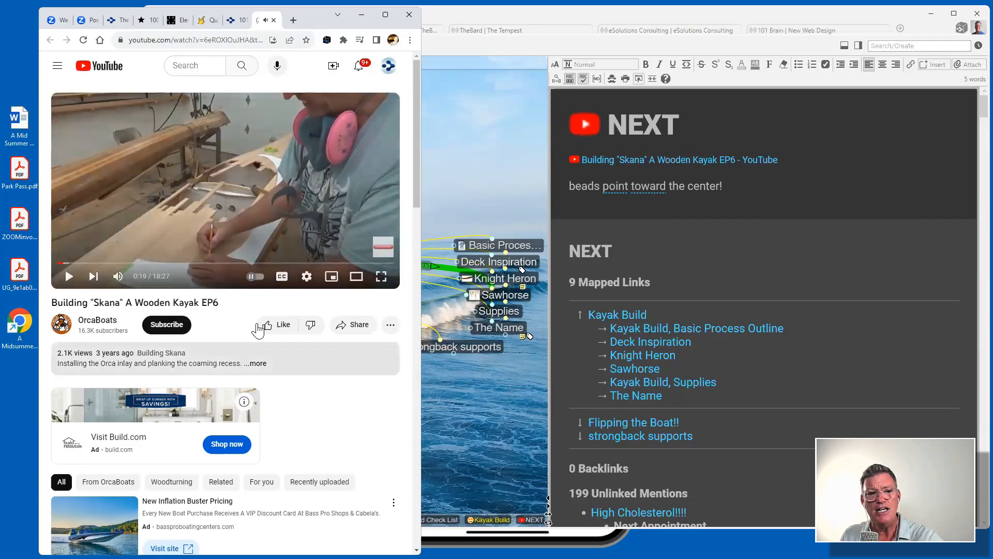
pyautogui.click(481, 17)
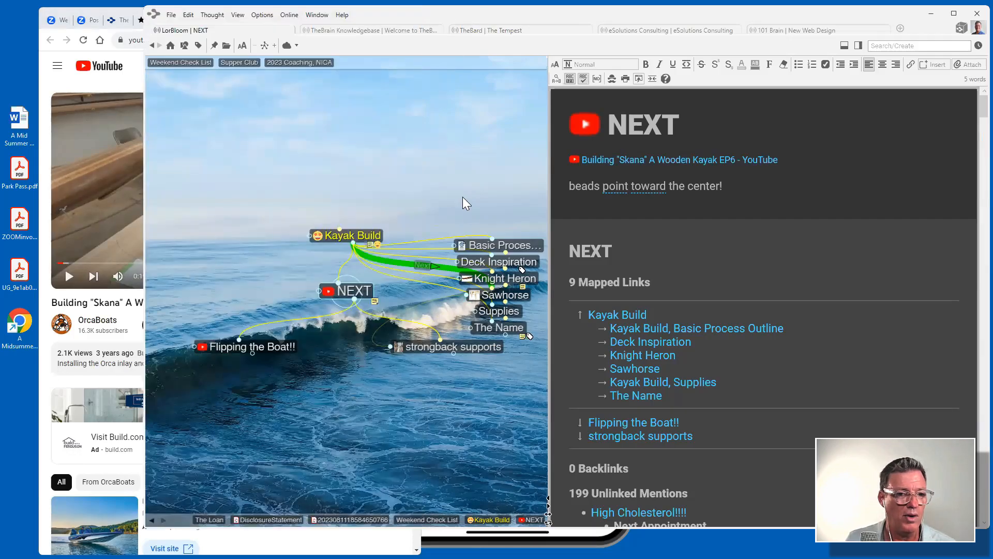
# Go from Kayak Build to the Sawhorse thought and open its properties menu.
pyautogui.click(364, 234)
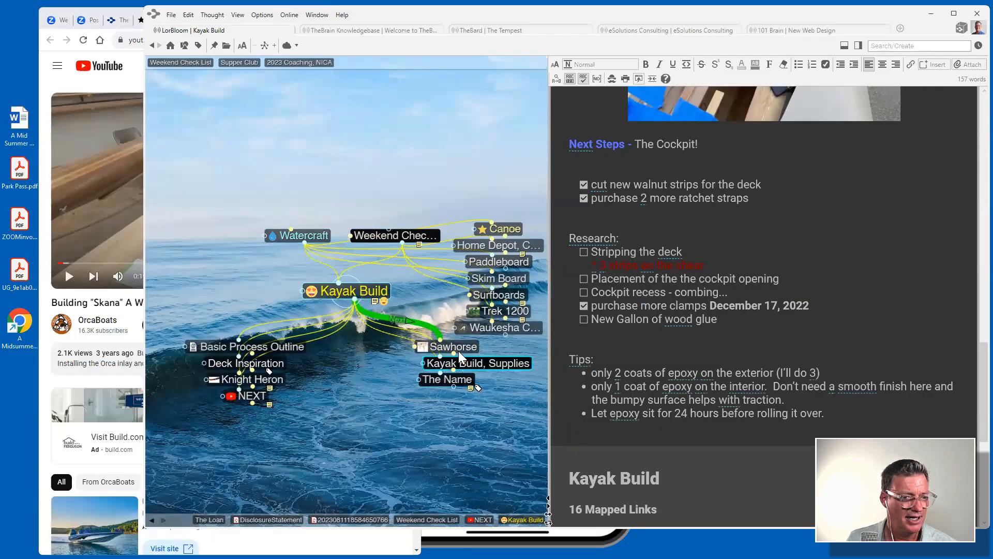
pyautogui.click(459, 345)
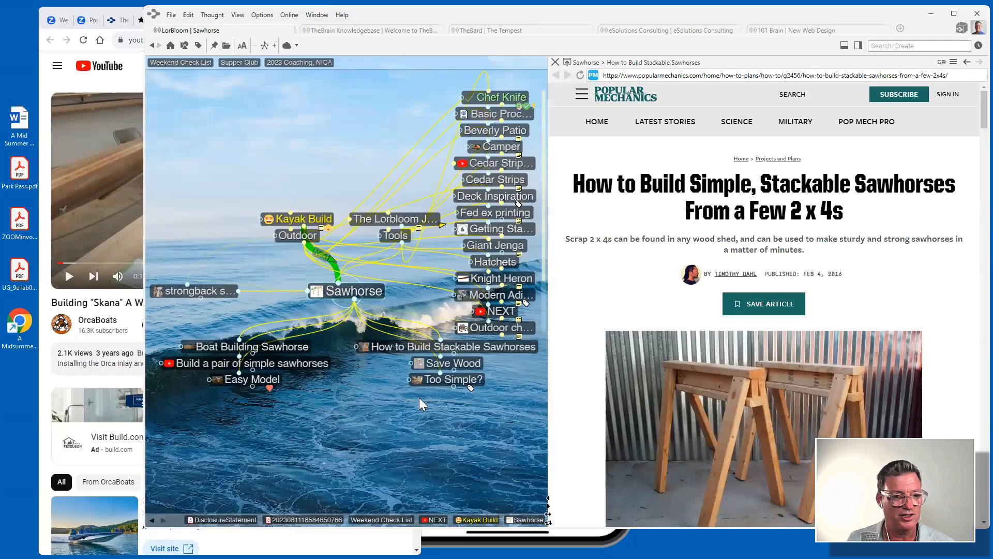
pyautogui.moveTo(419, 378)
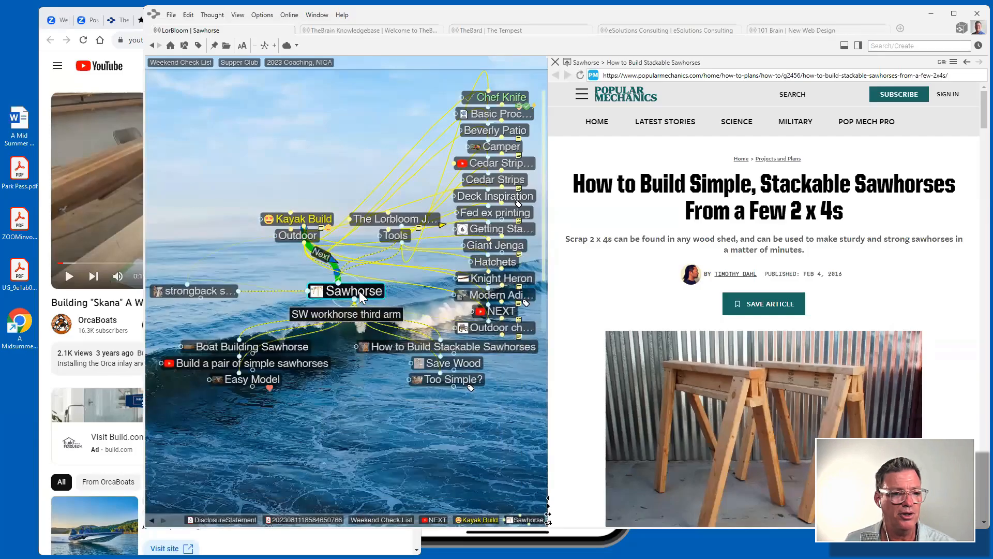
pyautogui.rightClick(360, 296)
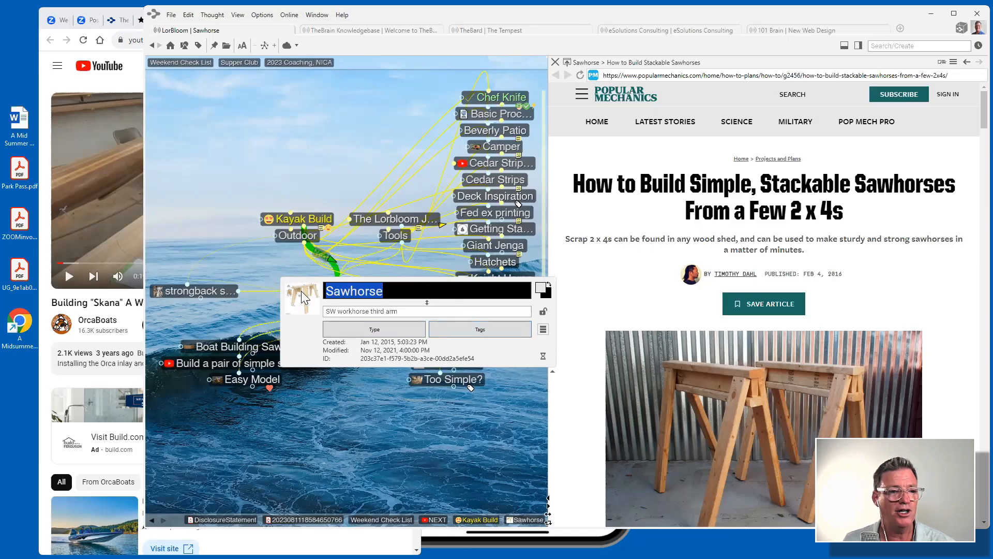
# View Sawhorse's icon options, then dismiss them and the Thought Properties dialog, returning to its plex.
pyautogui.click(301, 293)
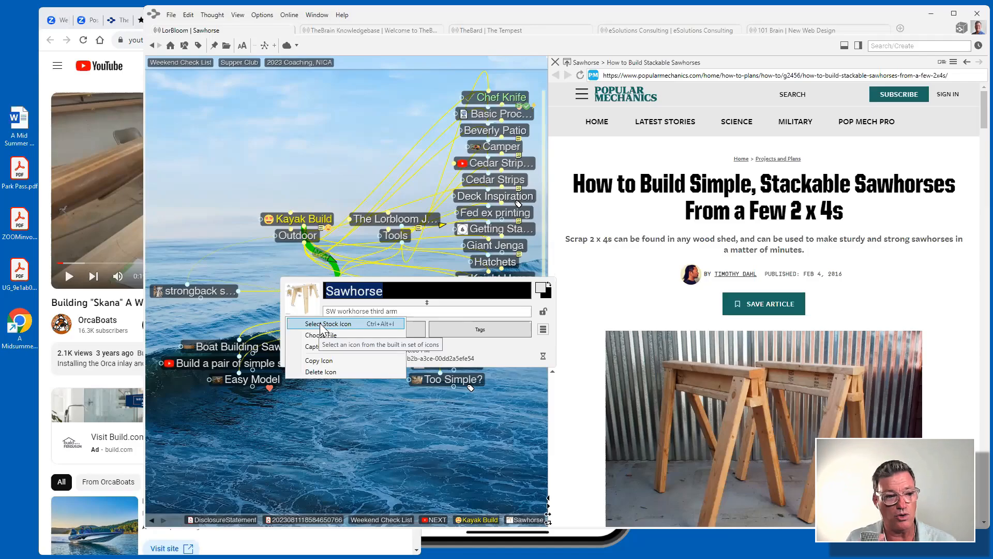
pyautogui.click(247, 139)
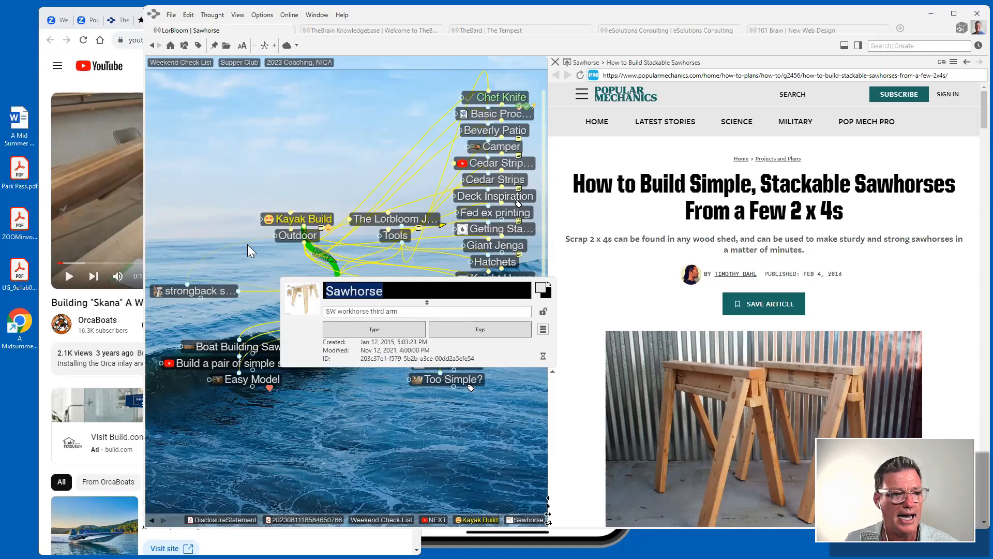
pyautogui.click(212, 206)
pyautogui.moveTo(316, 290)
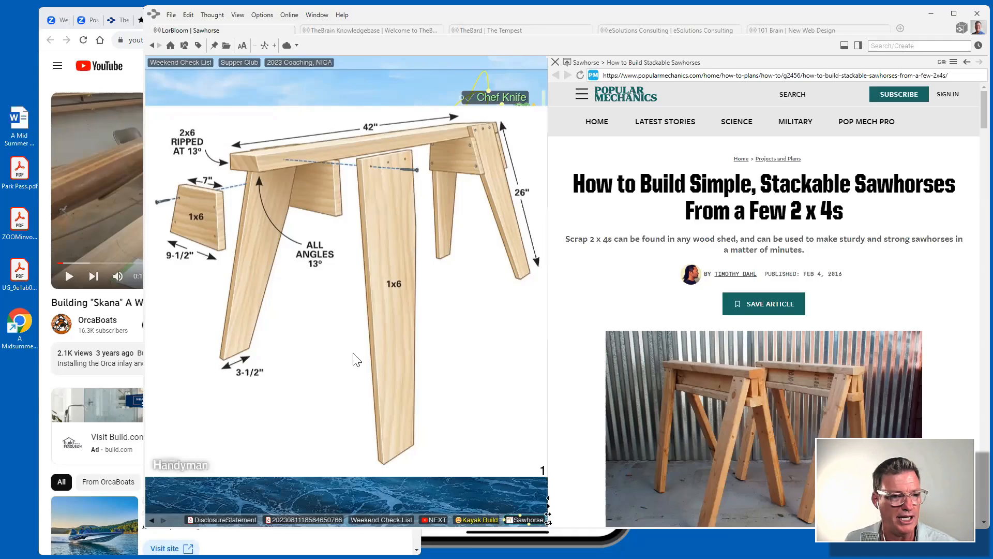
pyautogui.moveTo(420, 383)
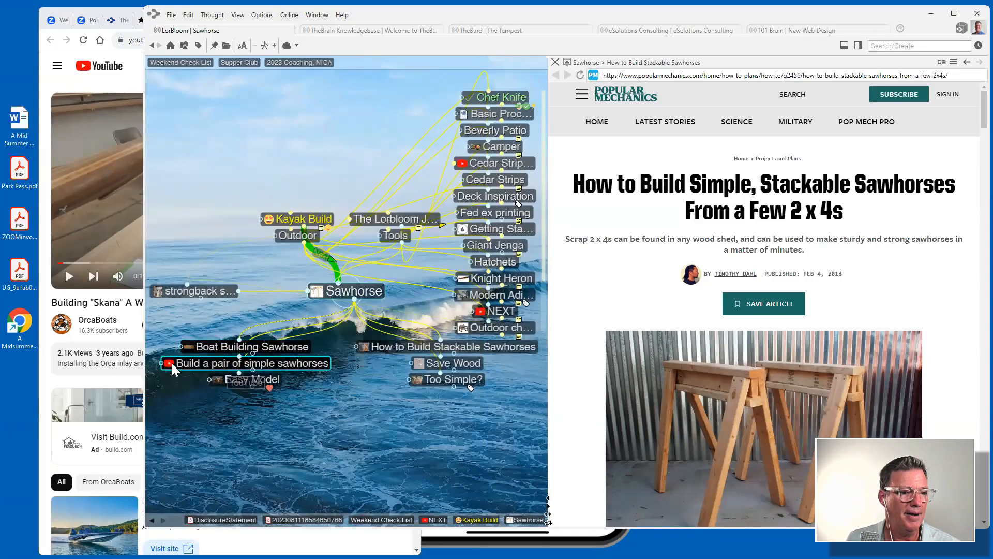
pyautogui.moveTo(190, 346)
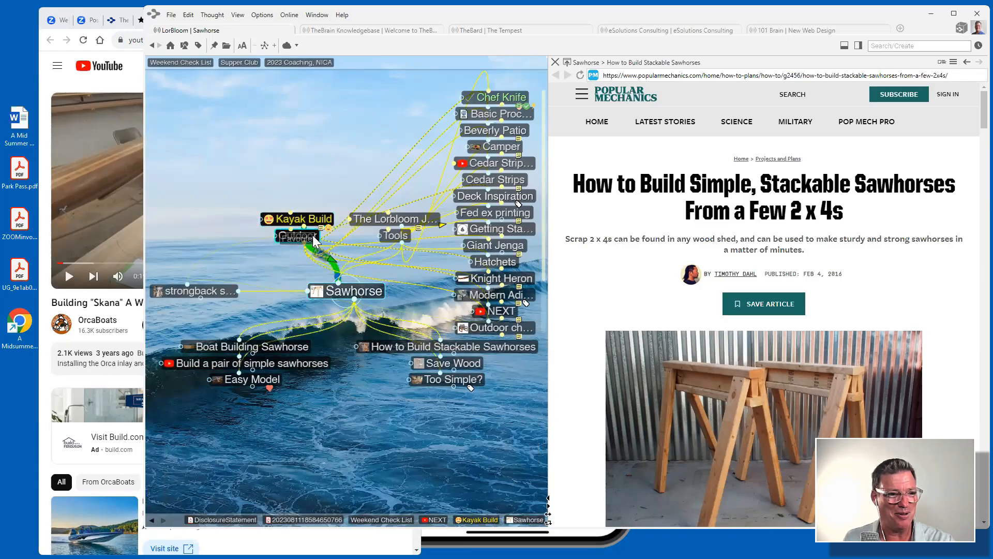
# Step through The Lorbloom Journey, Ashes and THE PURCHASE to the Tandem-Trip-Merged-1st-Edition PDF.
pyautogui.click(399, 222)
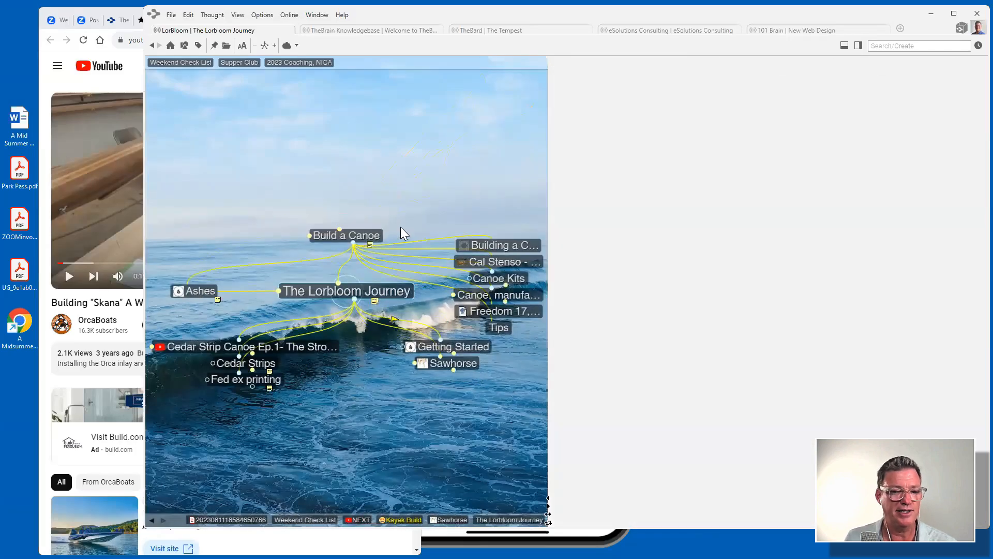
pyautogui.scroll(-7, 742, 236)
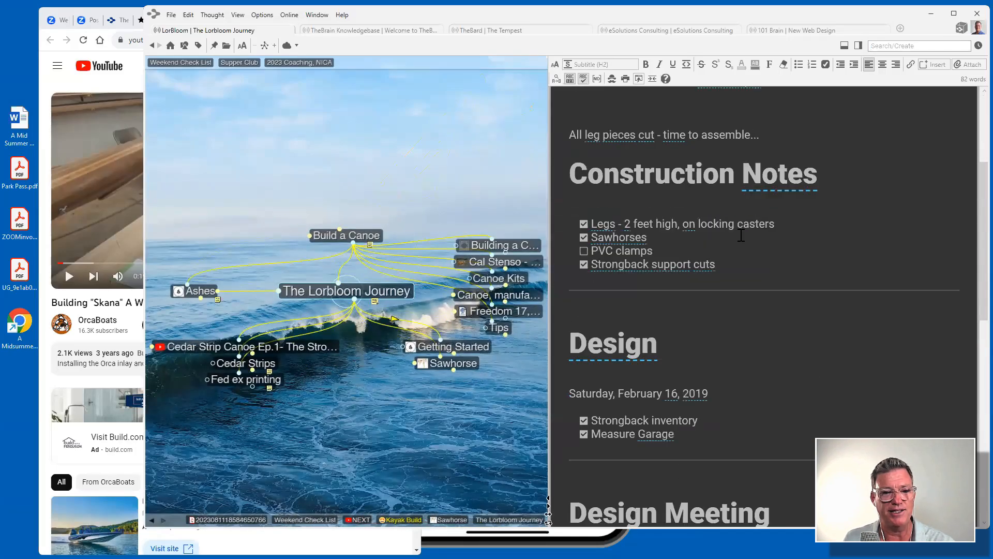
pyautogui.scroll(7, 741, 237)
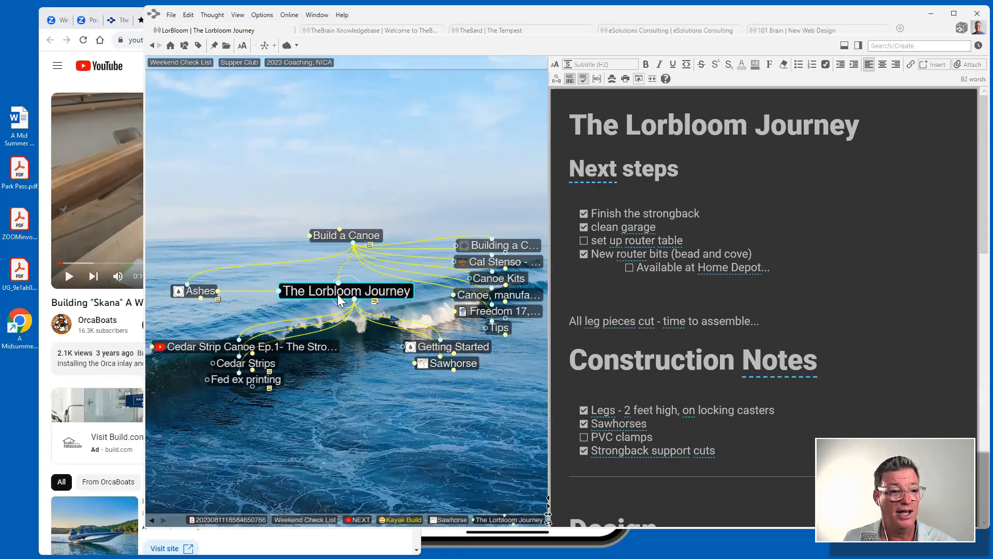
pyautogui.click(196, 293)
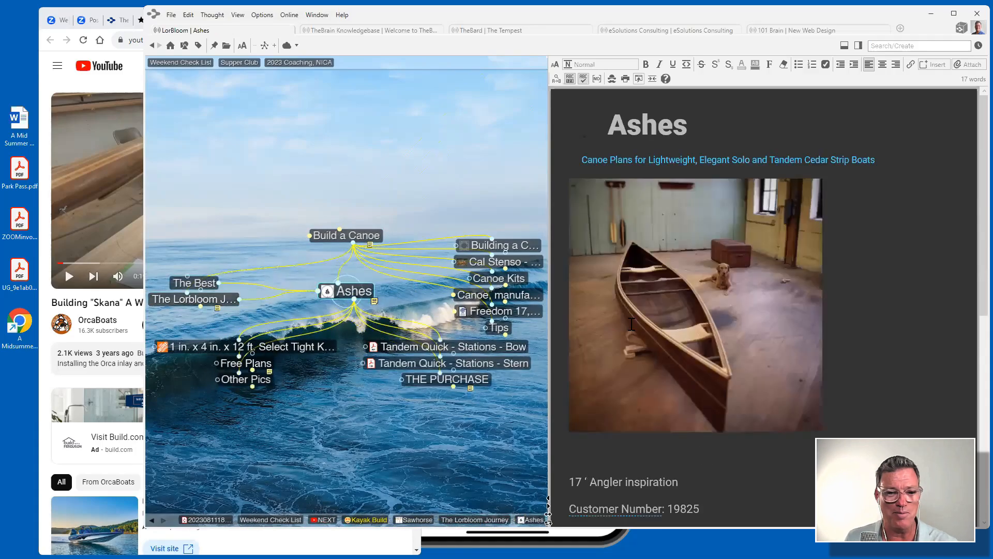
pyautogui.scroll(-5, 631, 324)
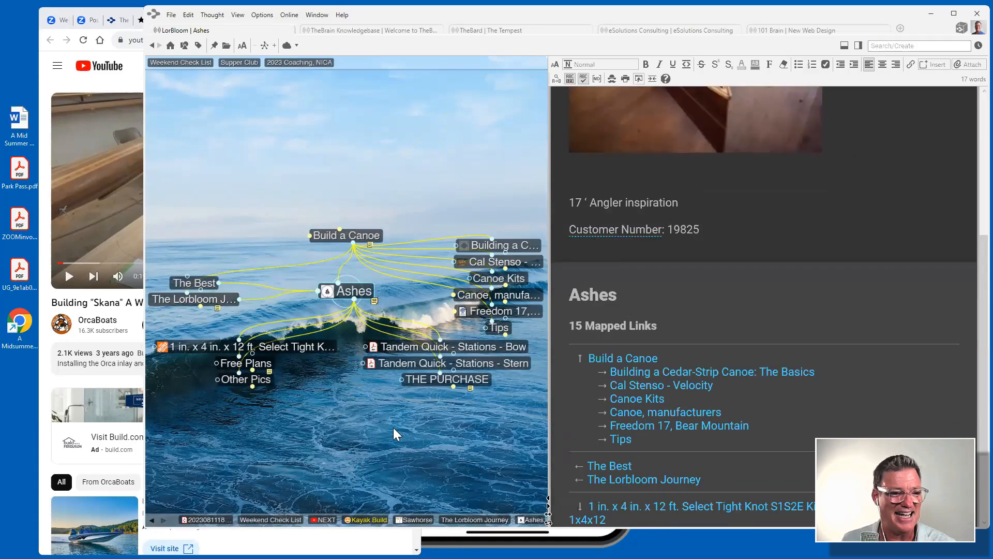
pyautogui.click(434, 378)
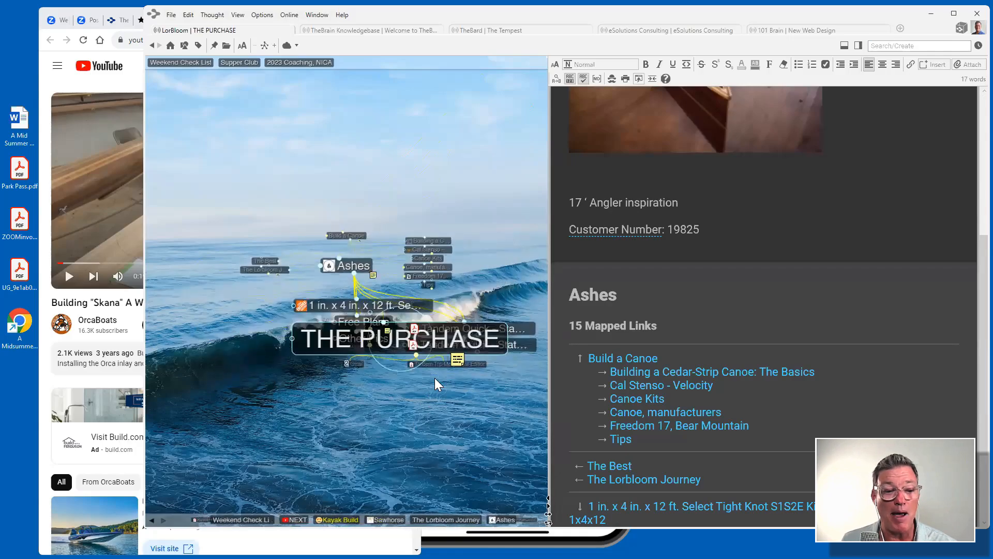
pyautogui.click(411, 345)
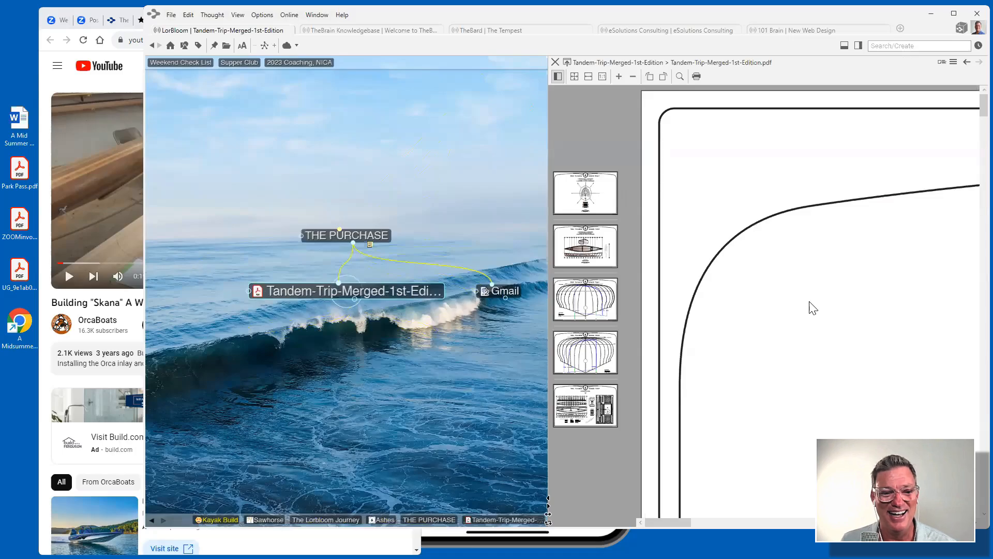
# Jump to later plan pages, zoom in three steps, then zoom back out to full page width.
pyautogui.click(588, 273)
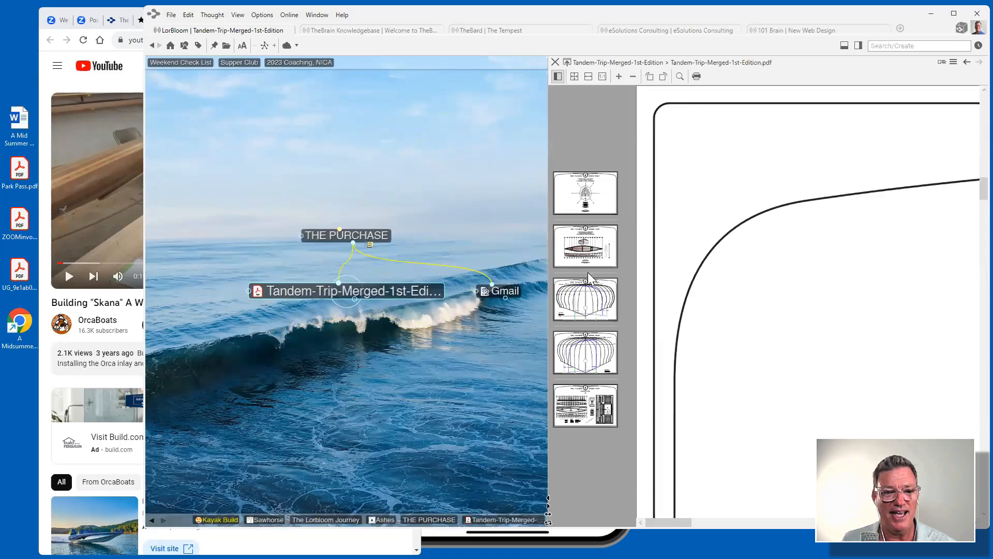
pyautogui.click(588, 304)
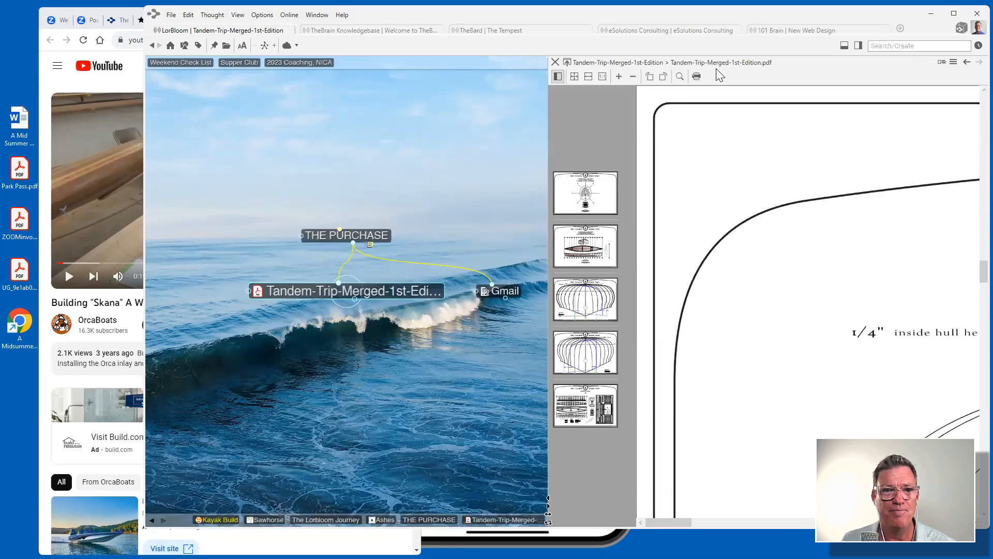
pyautogui.click(615, 78)
pyautogui.click(615, 78)
pyautogui.click(614, 78)
pyautogui.click(615, 79)
pyautogui.click(615, 79)
pyautogui.click(632, 77)
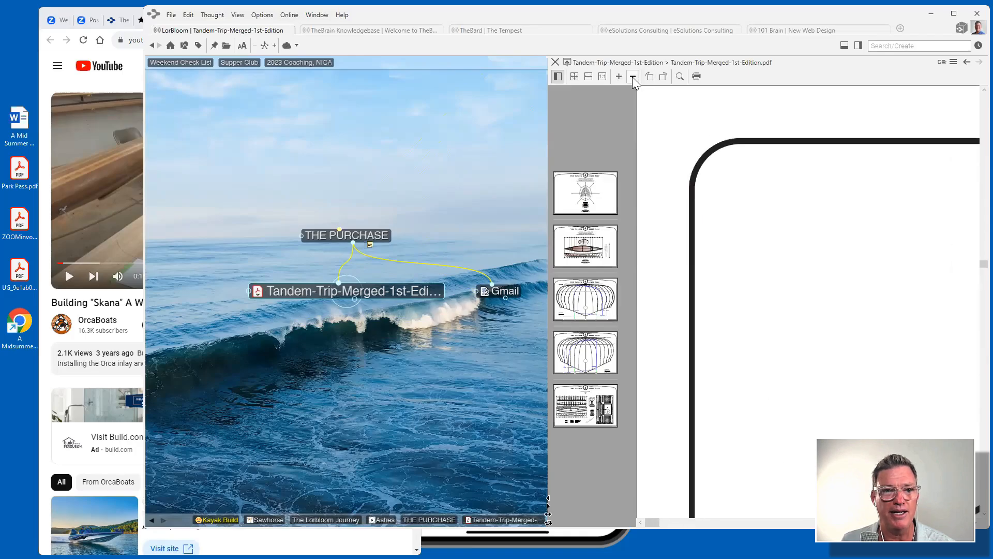
pyautogui.click(633, 76)
pyautogui.click(633, 75)
pyautogui.click(633, 74)
pyautogui.click(634, 73)
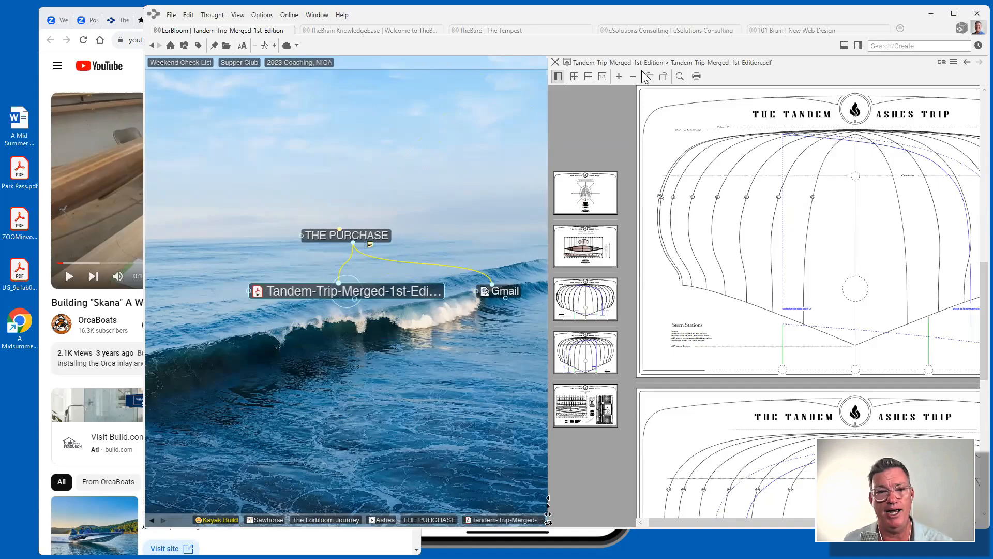
# Revisit plan pages 4 and 3 and the coloured canoe overview, then return to THE PURCHASE's receipt notes.
pyautogui.scroll(-3, 588, 414)
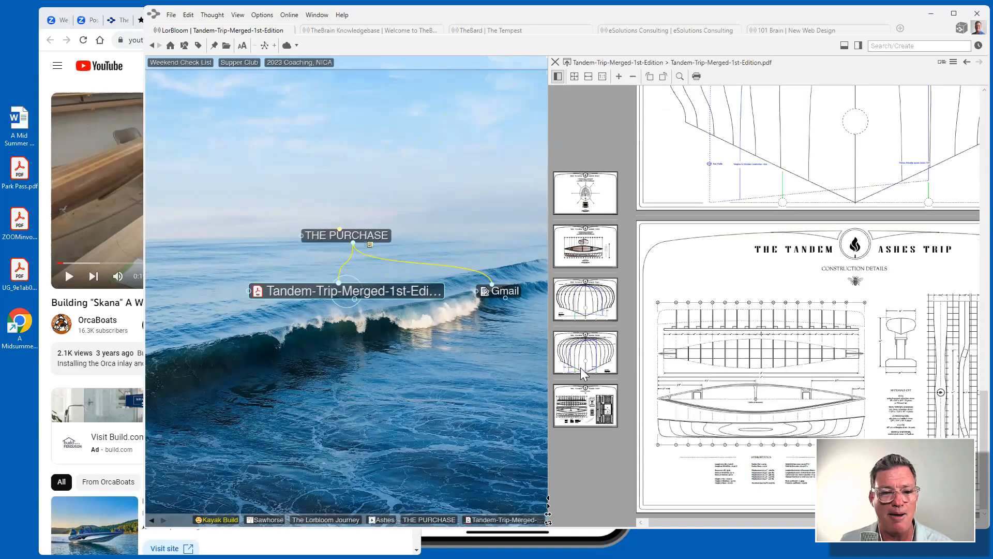
pyautogui.click(583, 365)
pyautogui.click(588, 309)
pyautogui.click(589, 247)
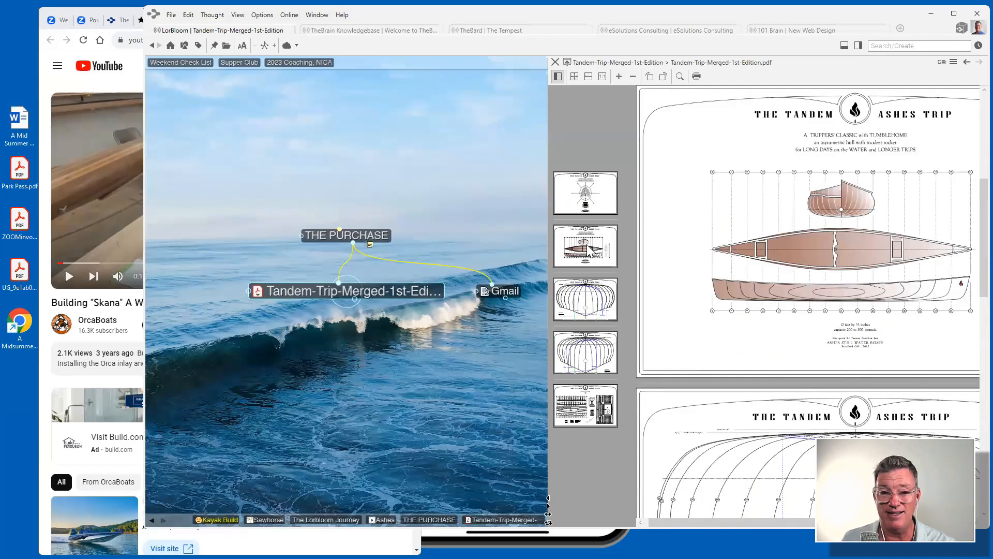
pyautogui.click(360, 235)
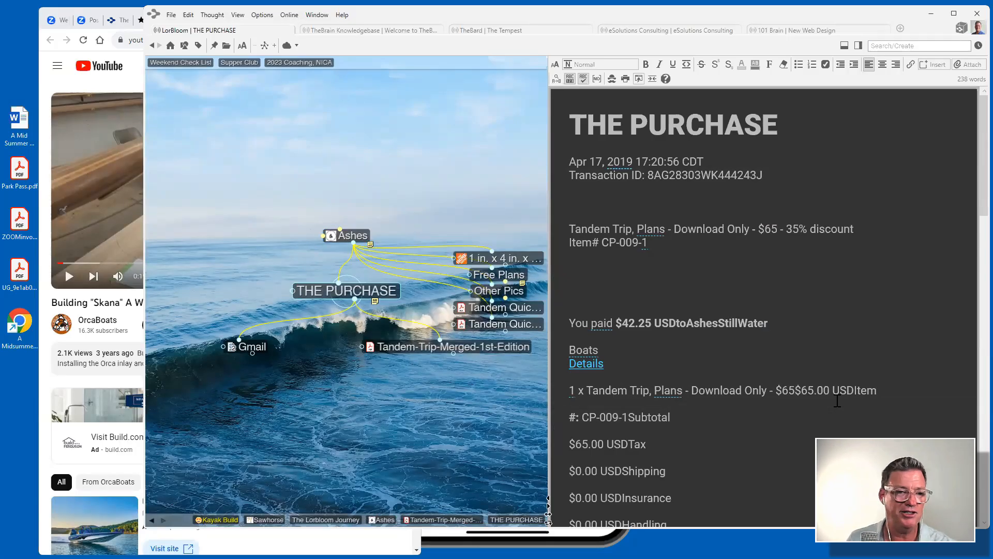
# Open ashesstillwaterboats.com from the Ashes notes, scroll the site, then center Build a Canoe.
pyautogui.click(350, 236)
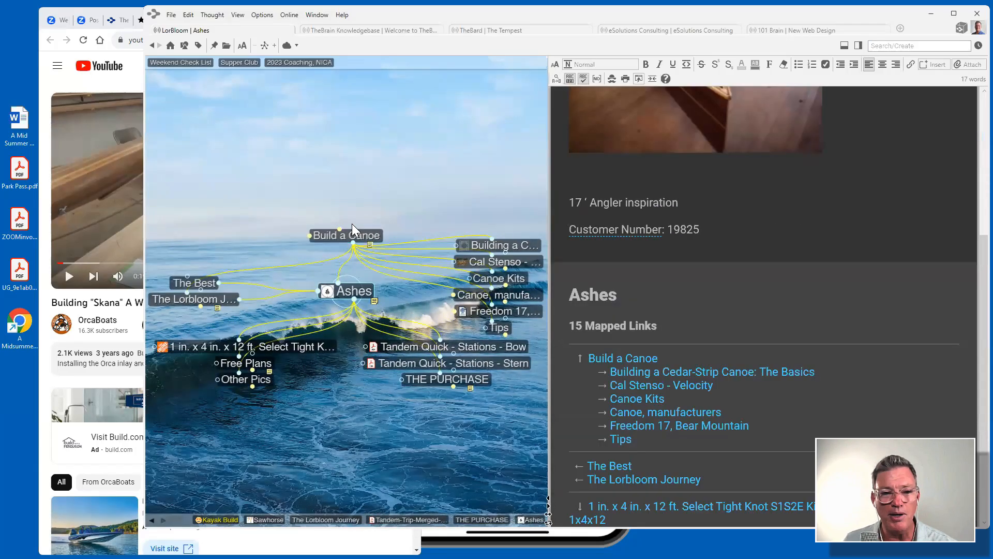
pyautogui.scroll(3, 687, 246)
pyautogui.scroll(2, 687, 246)
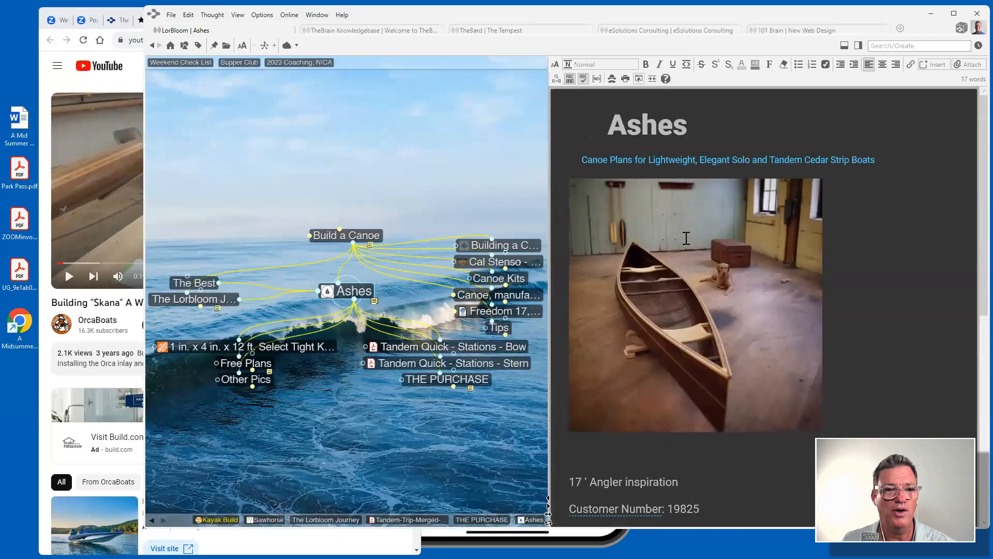
pyautogui.click(696, 162)
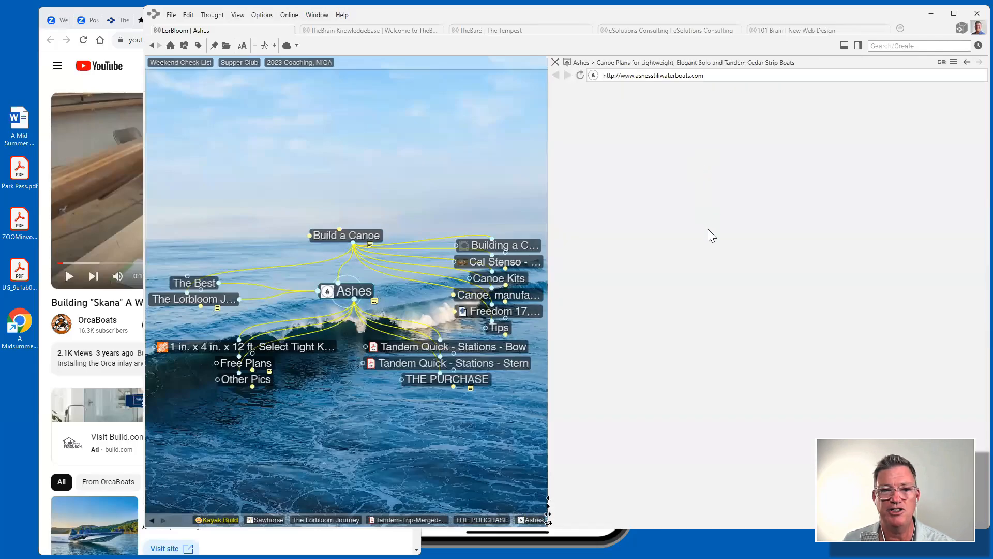
pyautogui.scroll(-6, 713, 221)
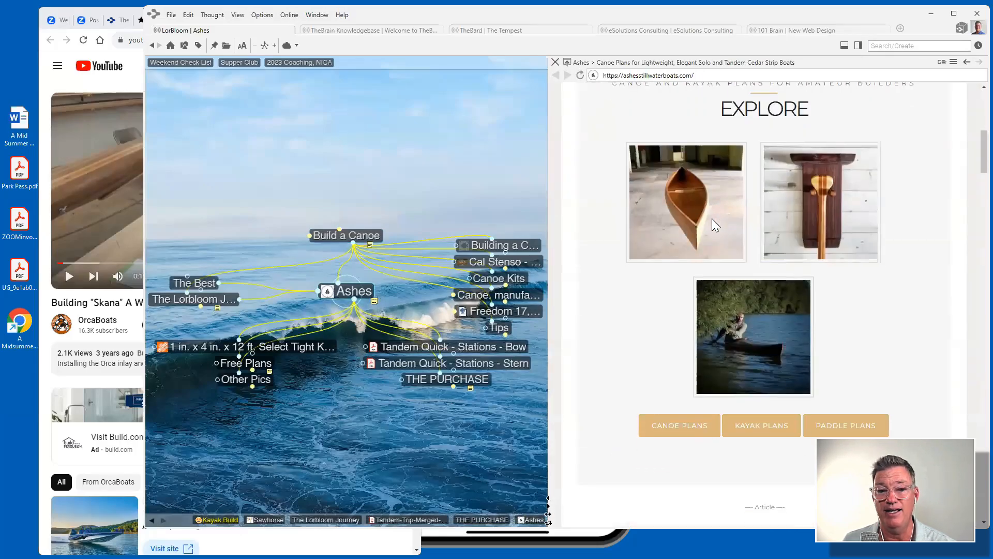
pyautogui.scroll(-5, 716, 224)
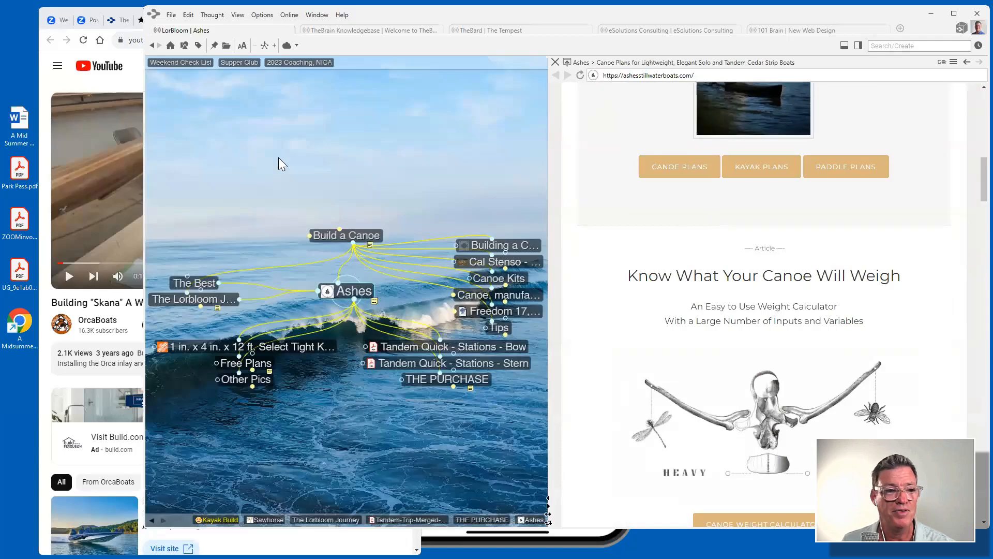
pyautogui.click(365, 234)
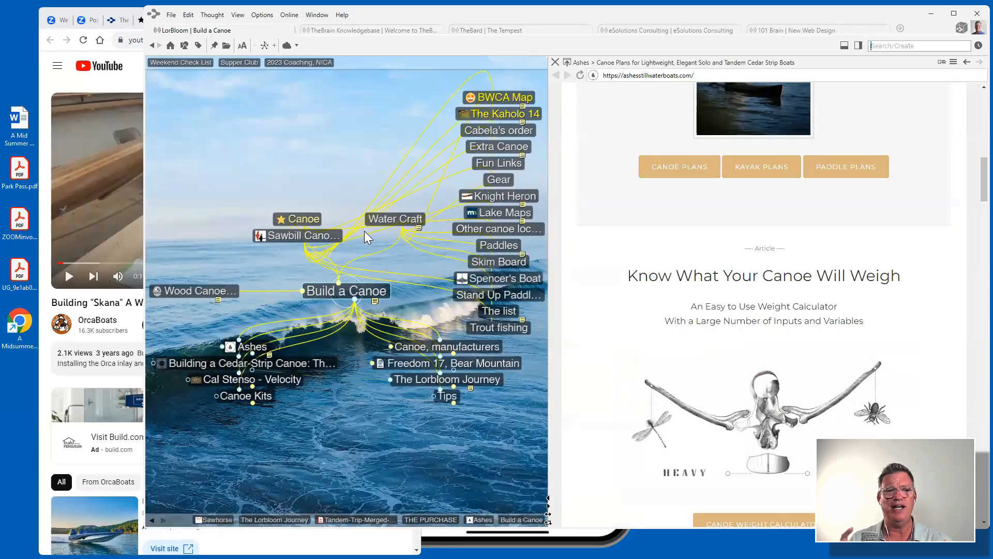
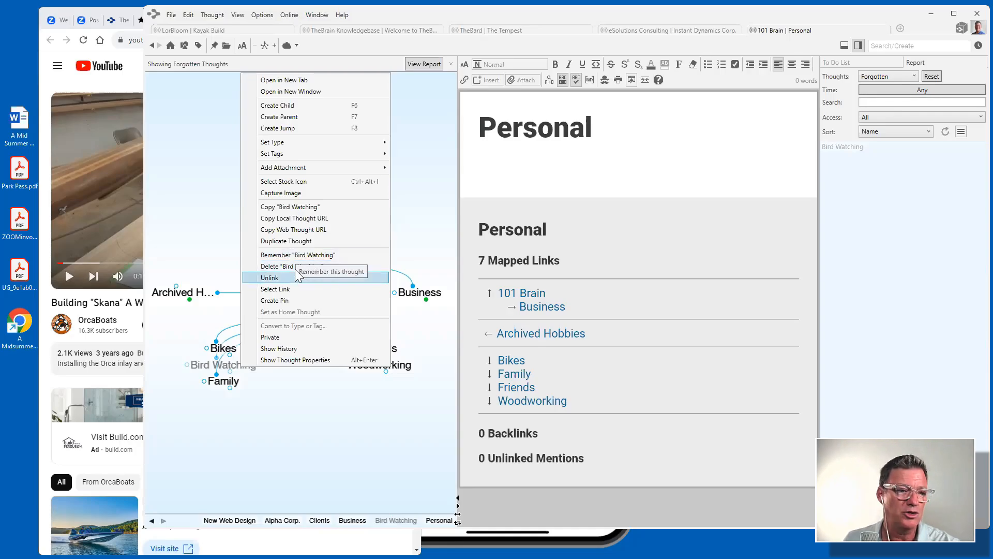
# Unlink Bird Watching from Personal, then close the forgotten-thoughts Report panel and banner.
pyautogui.click(297, 276)
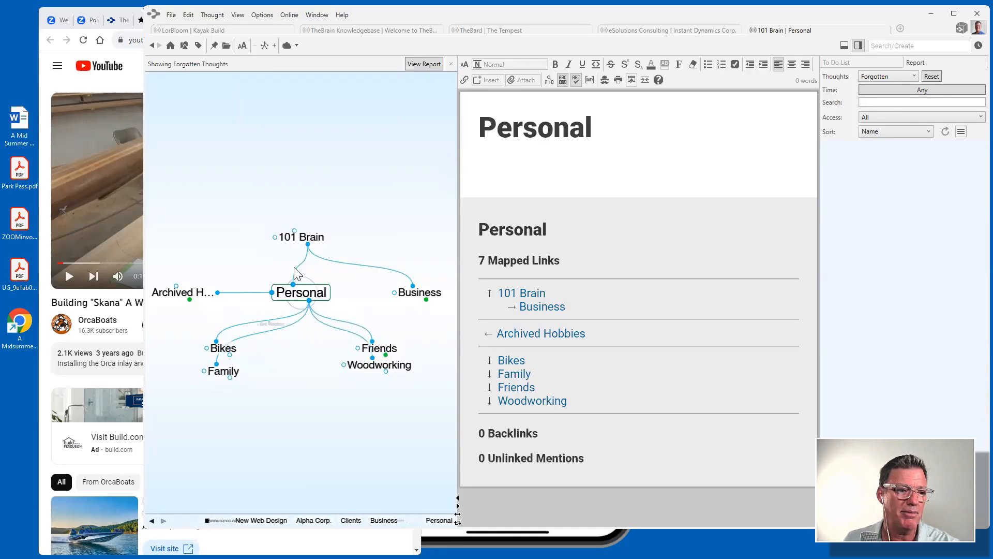
pyautogui.click(858, 46)
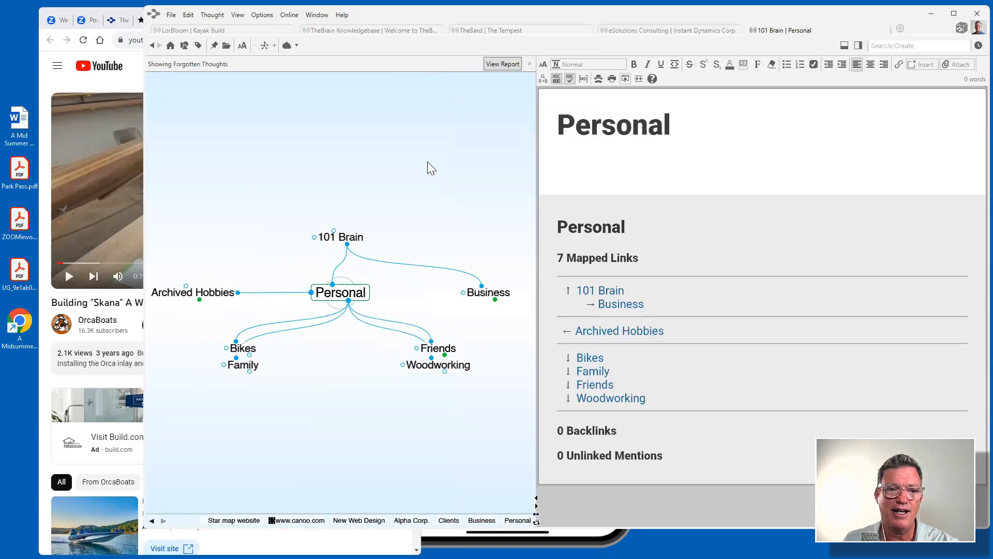
pyautogui.click(529, 64)
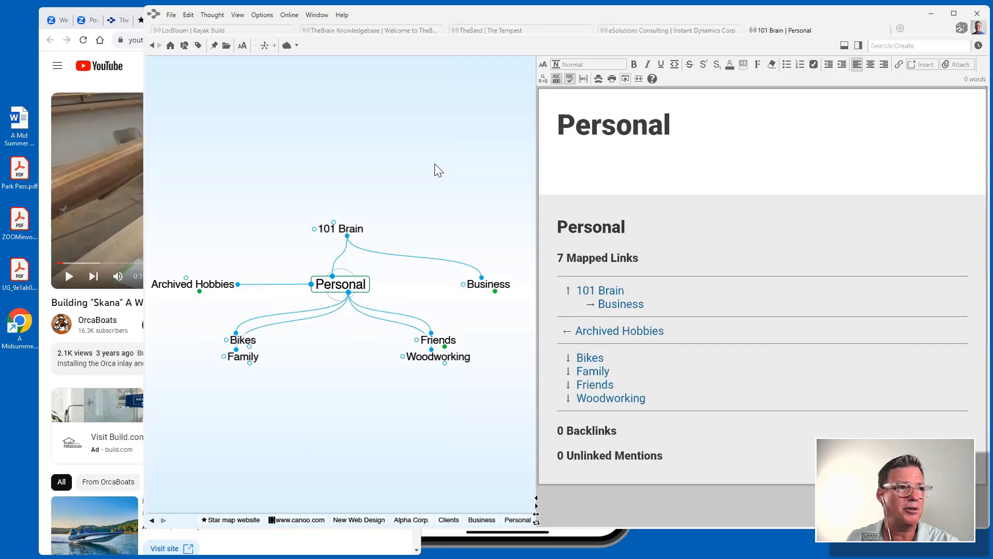
# Bring the TheBrain web client tab forward in Chrome and widen the window to show the notes.
pyautogui.click(36, 171)
pyautogui.click(228, 19)
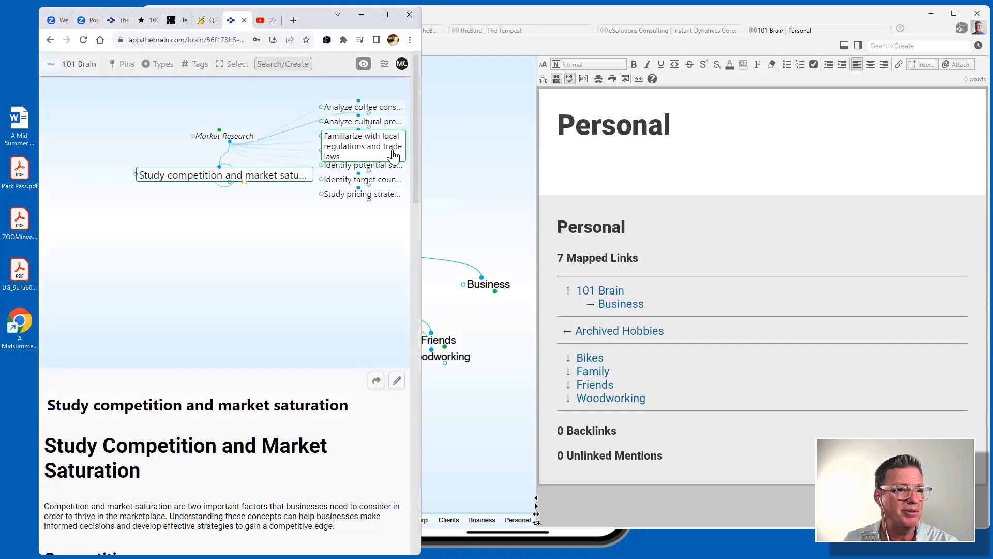
pyautogui.moveTo(421, 166); pyautogui.dragTo(779, 160)
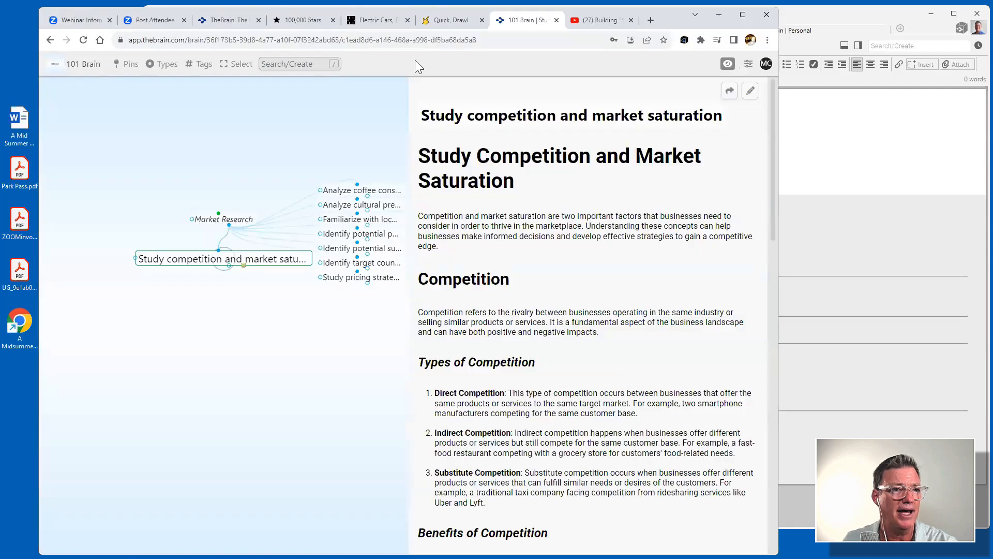
pyautogui.click(425, 39)
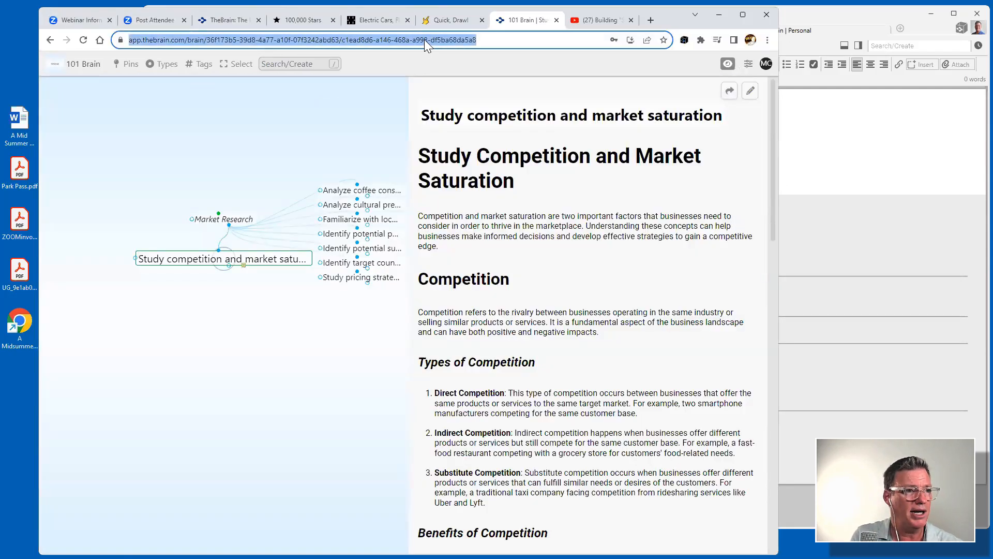
pyautogui.write('www.thebrain.com')
pyautogui.press('Return')
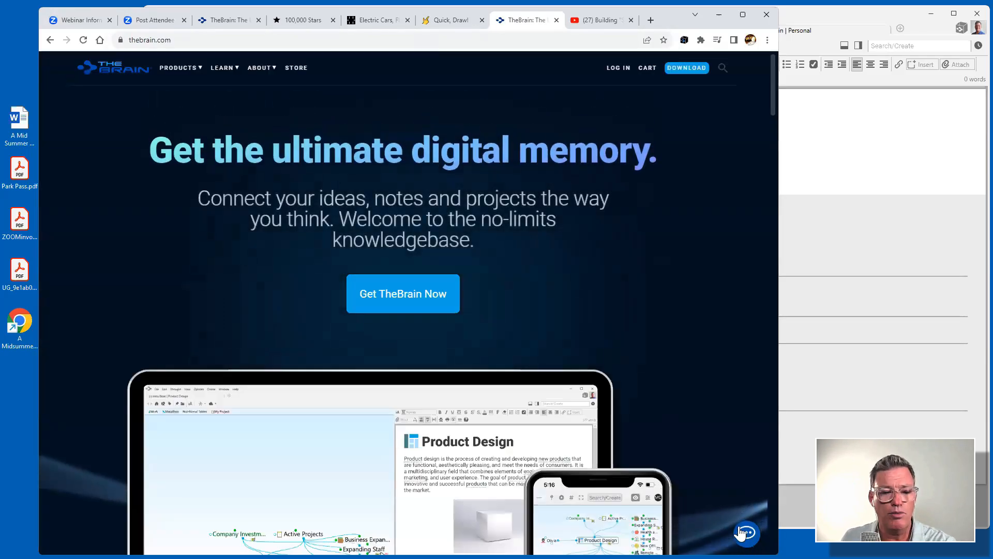
# Open thebrain.com's chat help panel, then minimize Chrome to reveal TheBrain's Personal map.
pyautogui.click(744, 533)
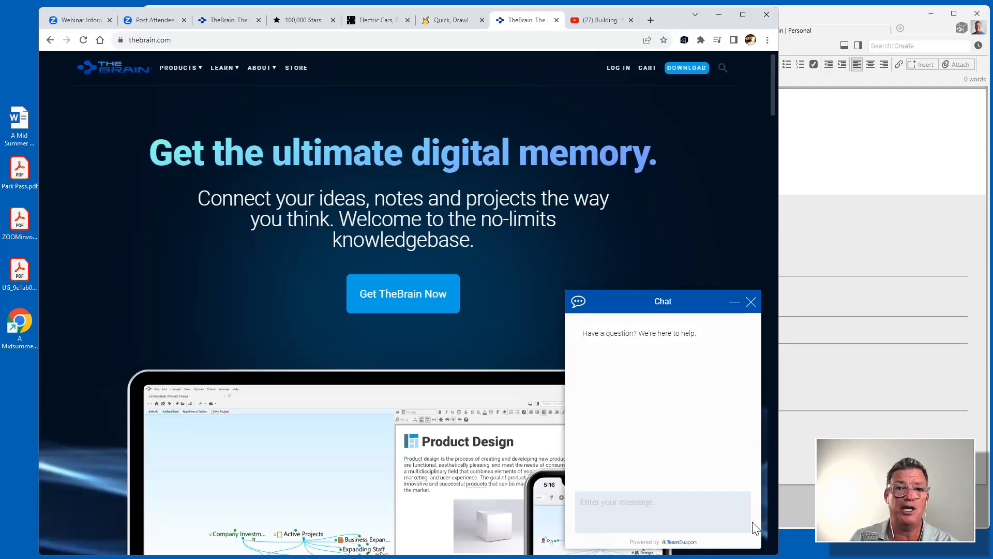
pyautogui.click(718, 15)
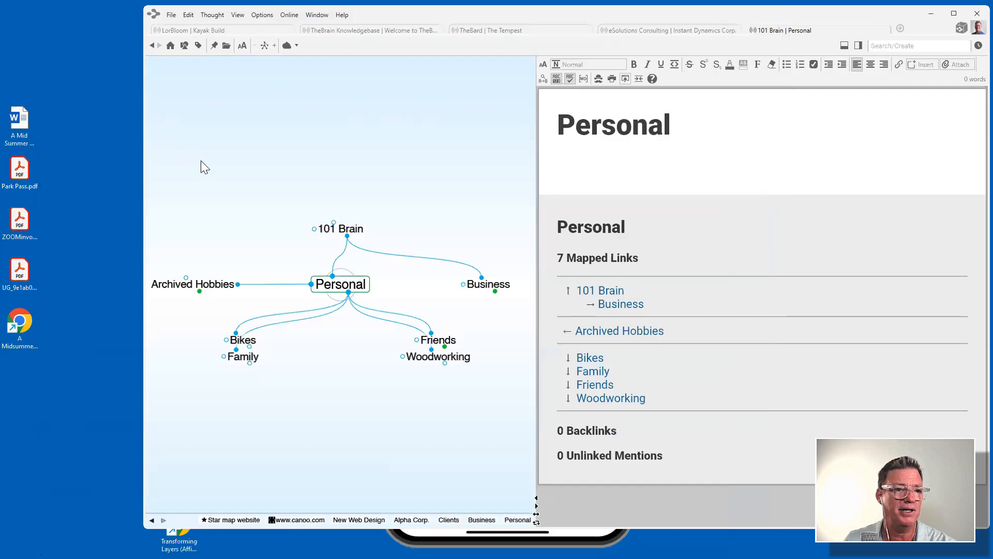
# Switch to the Kayak Build brain, widen the window, skim its notes, and open the notes export options.
pyautogui.click(242, 30)
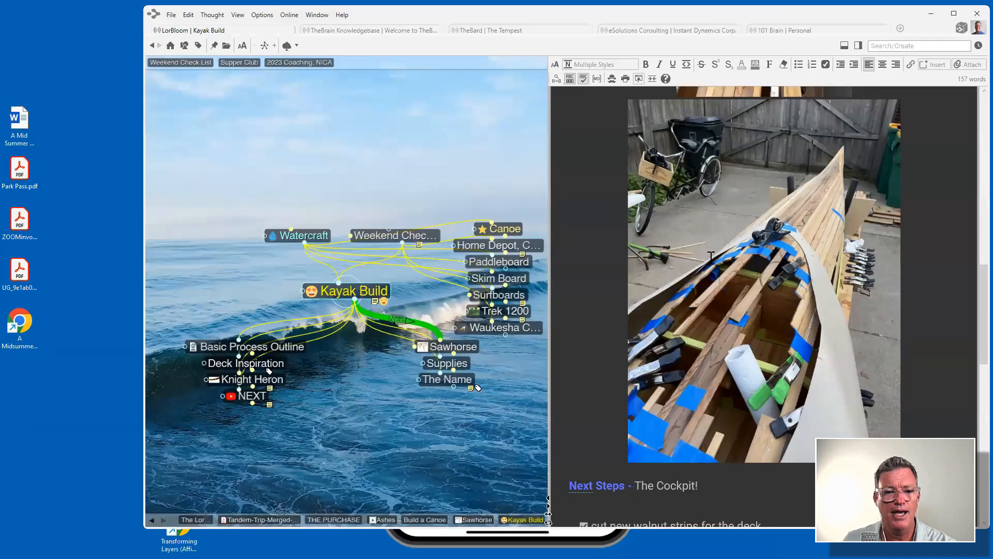
pyautogui.scroll(-4, 711, 257)
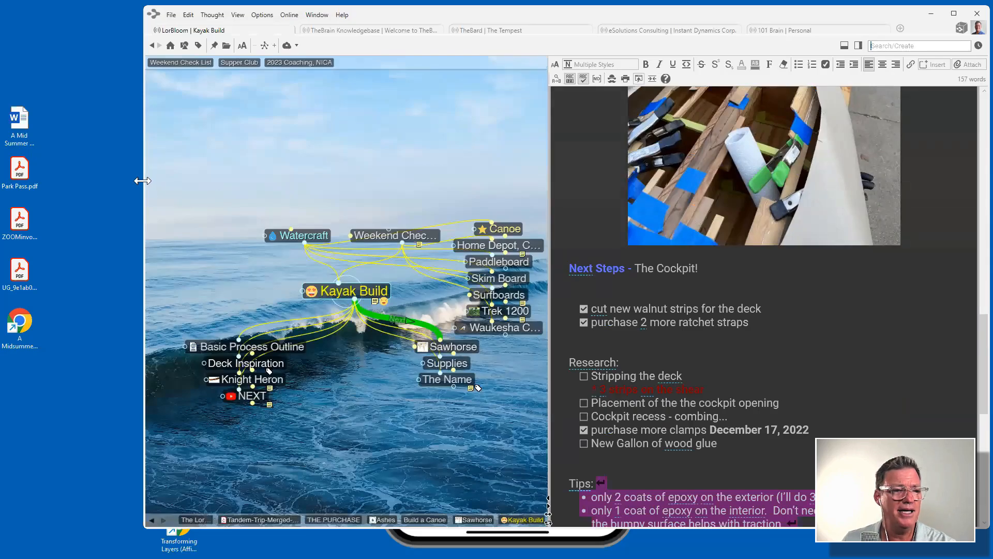
pyautogui.moveTo(143, 181); pyautogui.dragTo(36, 181)
pyautogui.scroll(-6, 770, 282)
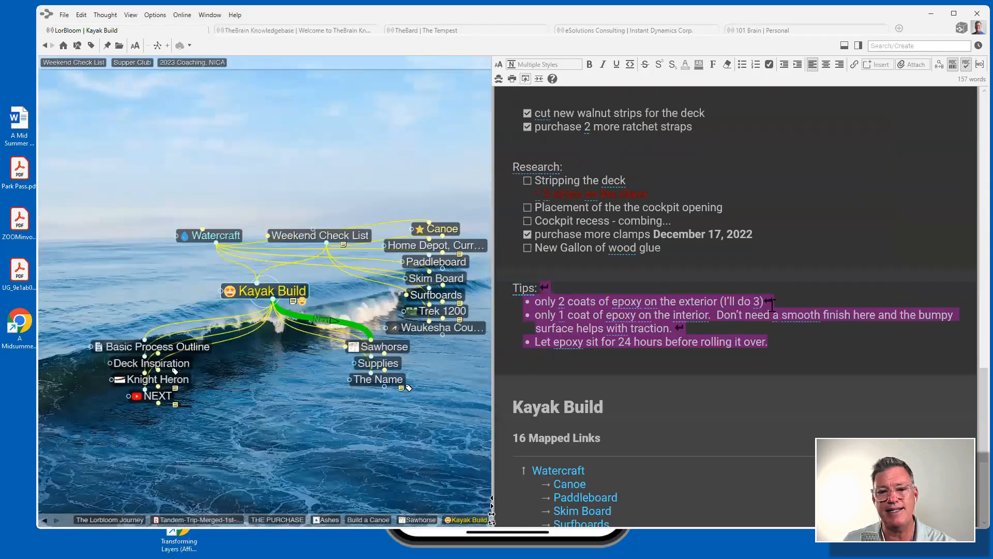
pyautogui.scroll(6, 770, 282)
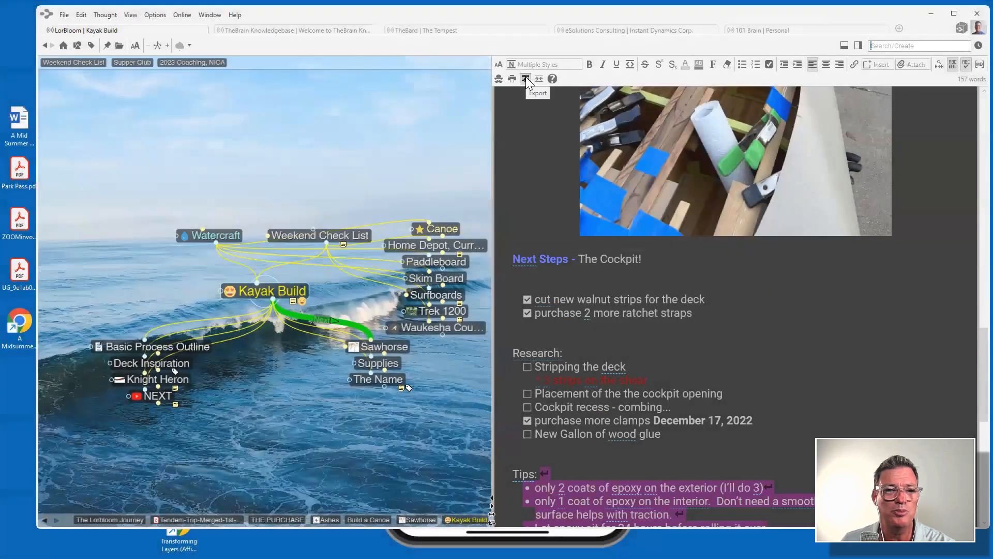
pyautogui.click(525, 78)
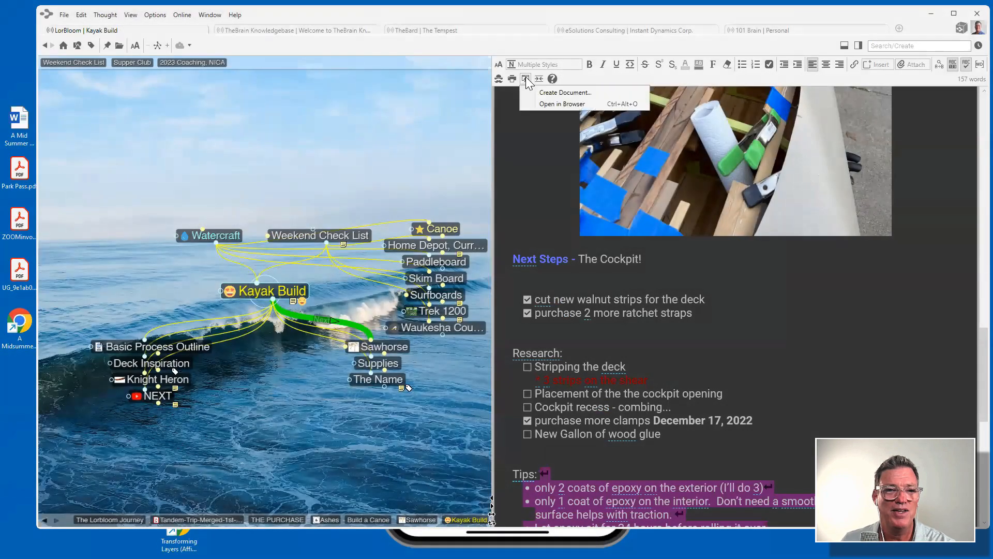
# Open the Kayak Build notes in the browser, scroll down to the Tips, then return to TheBrain.
pyautogui.click(553, 104)
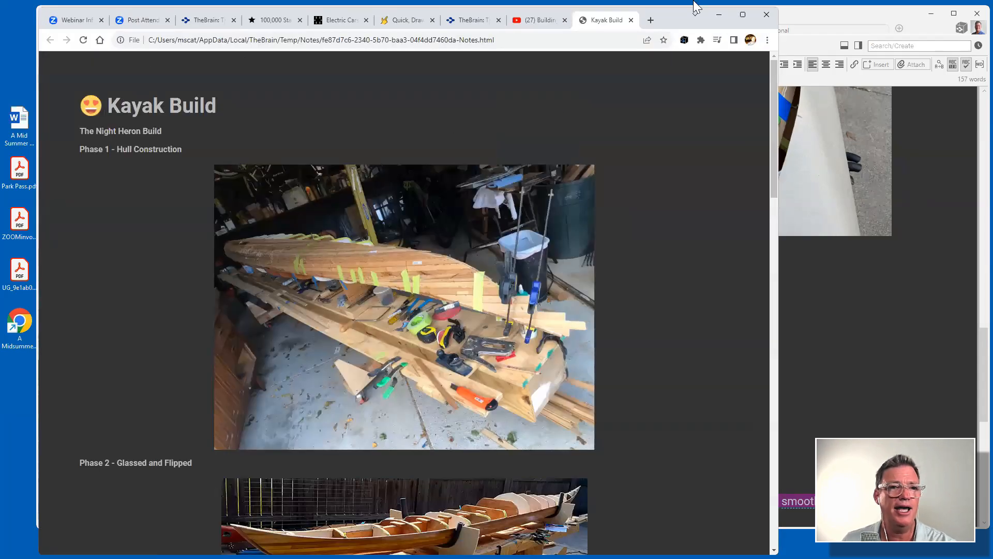
pyautogui.scroll(-20, 692, 169)
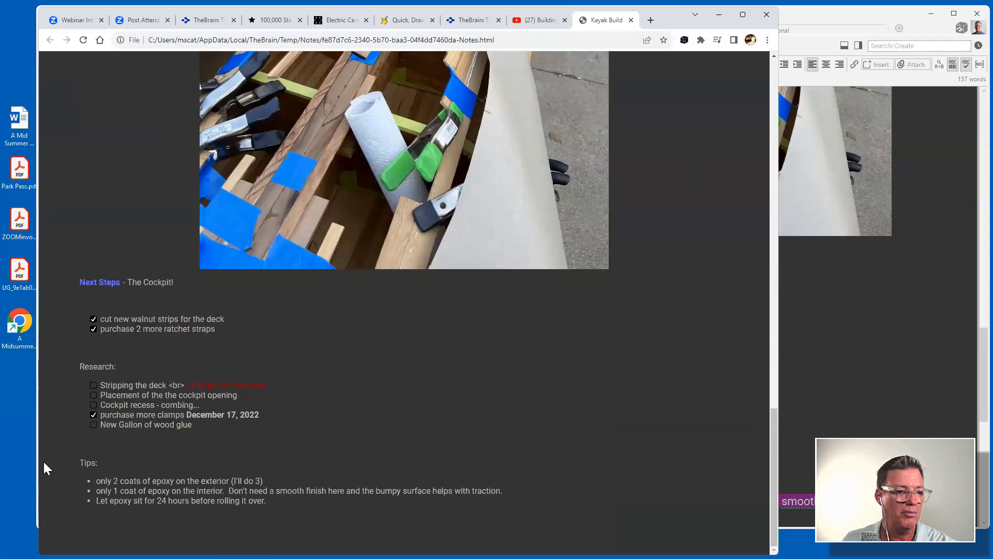
pyautogui.rightClick(663, 127)
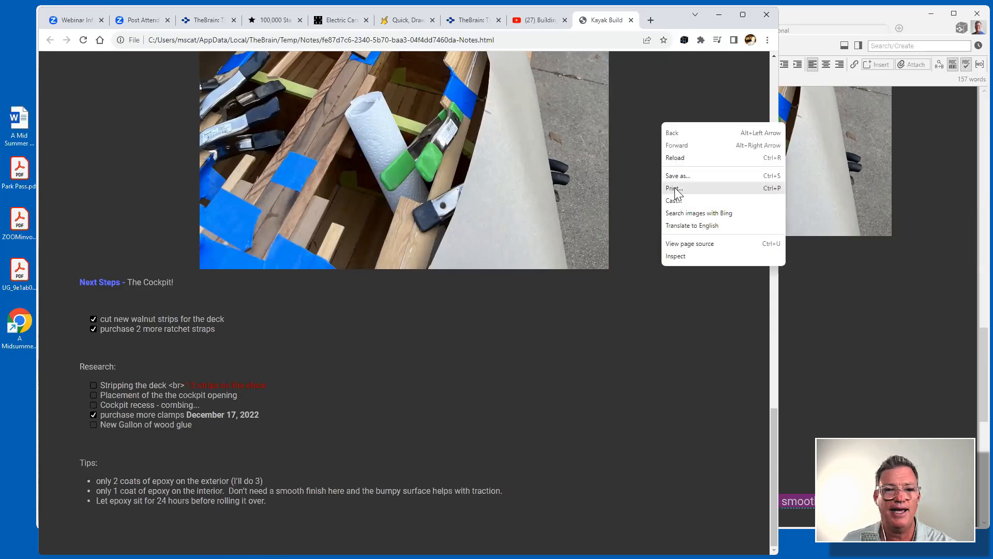
pyautogui.click(665, 94)
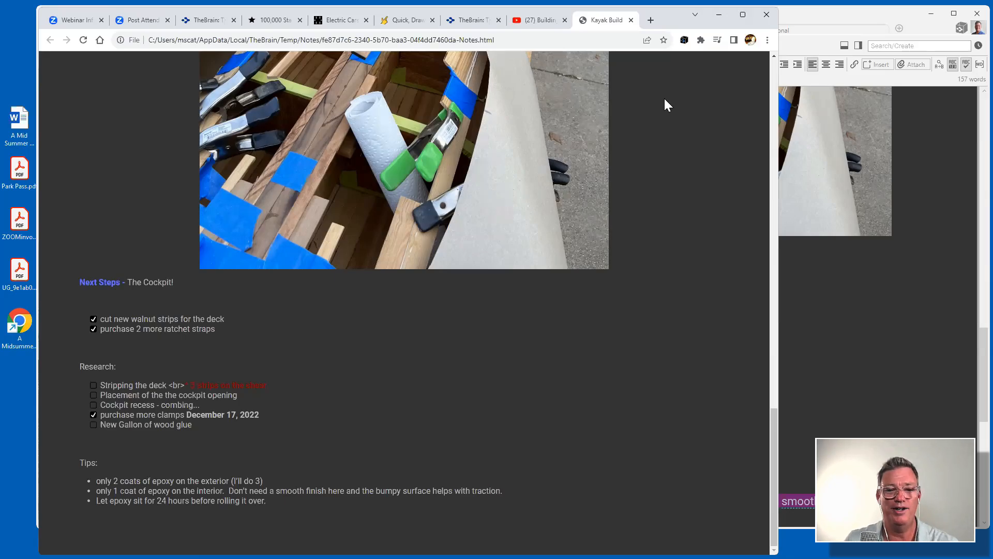
pyautogui.click(912, 330)
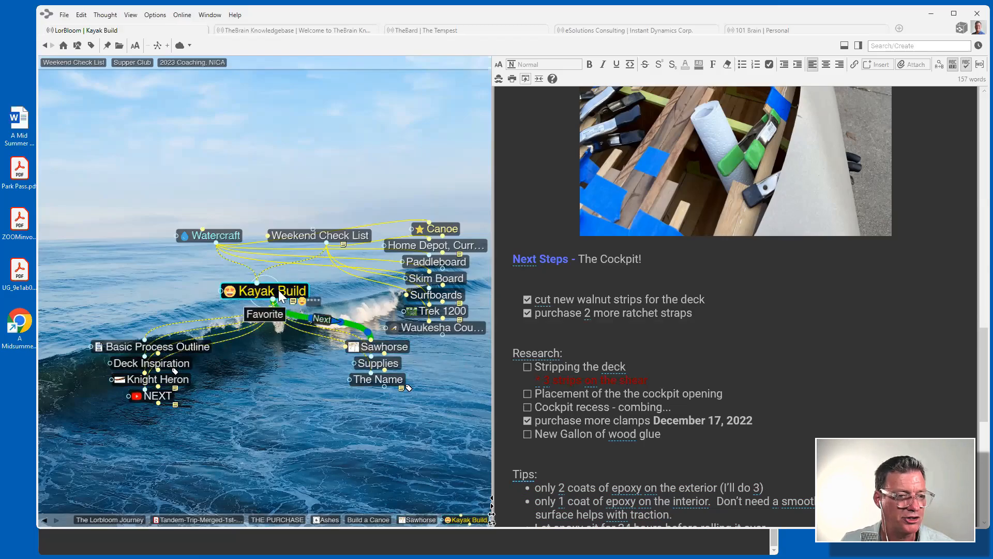
# Select Kayak Build plus its children, keep Select Related Thoughts depth at 1, and open actions for all eight.
pyautogui.keyDown('ctrl'); pyautogui.click(293, 300); pyautogui.keyUp('ctrl')
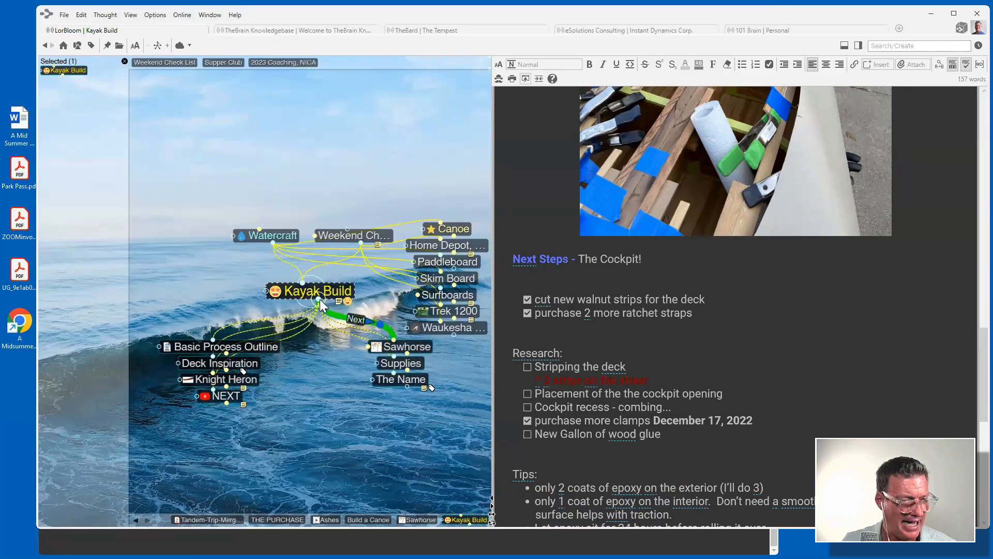
pyautogui.keyDown('ctrl'); pyautogui.click(318, 300); pyautogui.keyUp('ctrl')
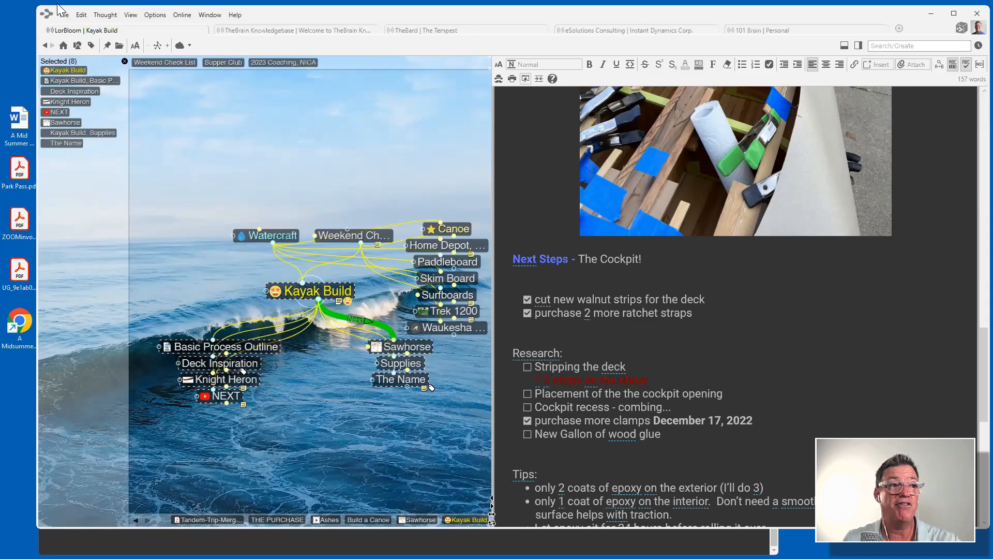
pyautogui.click(82, 15)
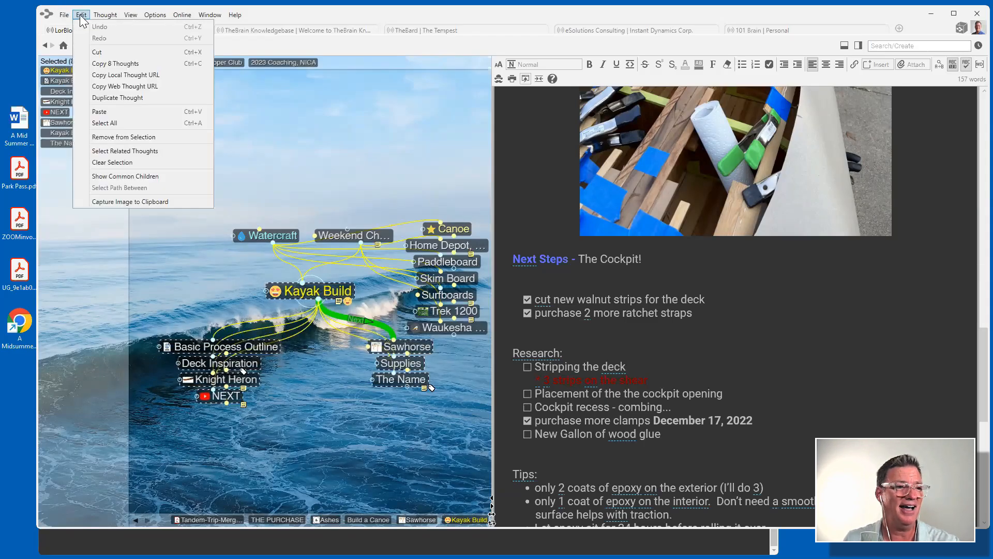
pyautogui.click(123, 151)
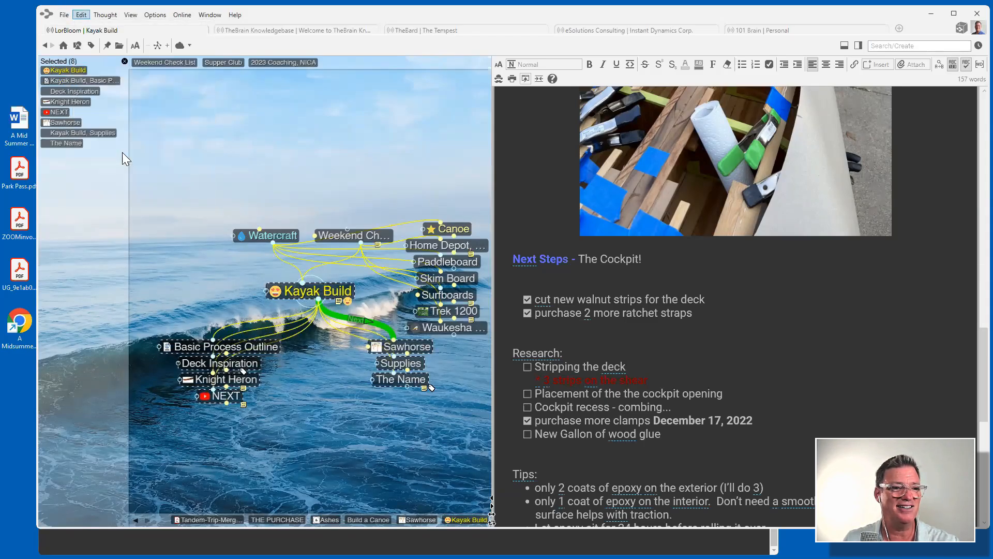
pyautogui.click(480, 228)
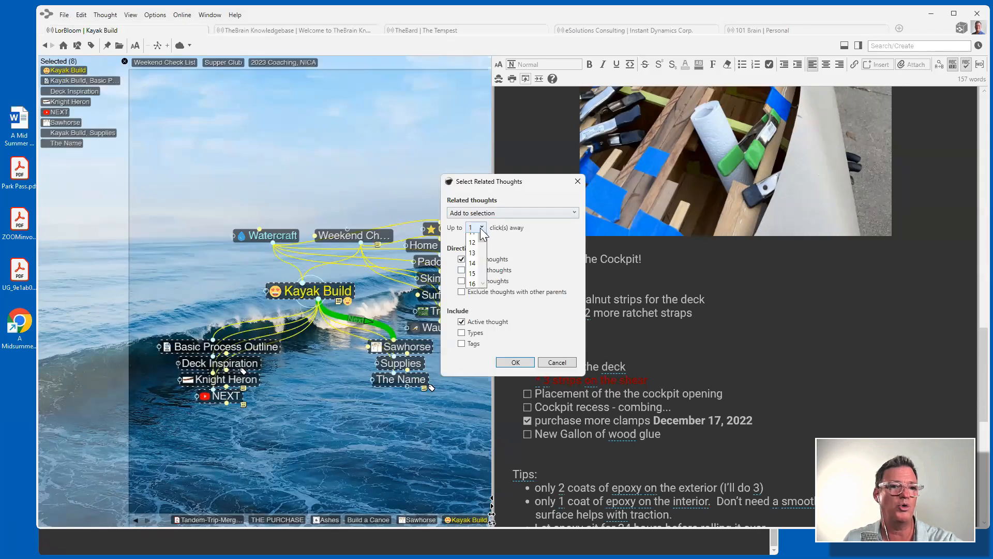
pyautogui.click(577, 186)
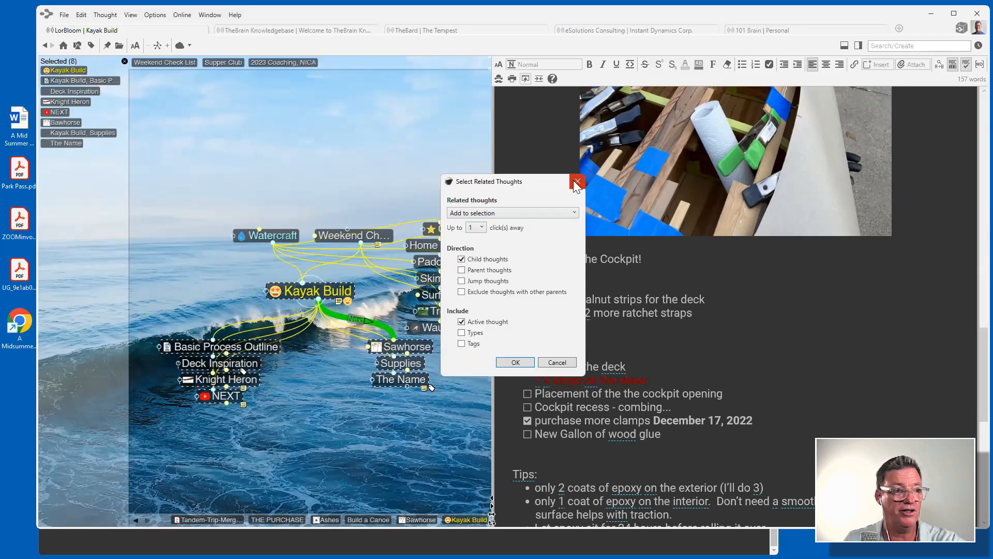
pyautogui.click(577, 182)
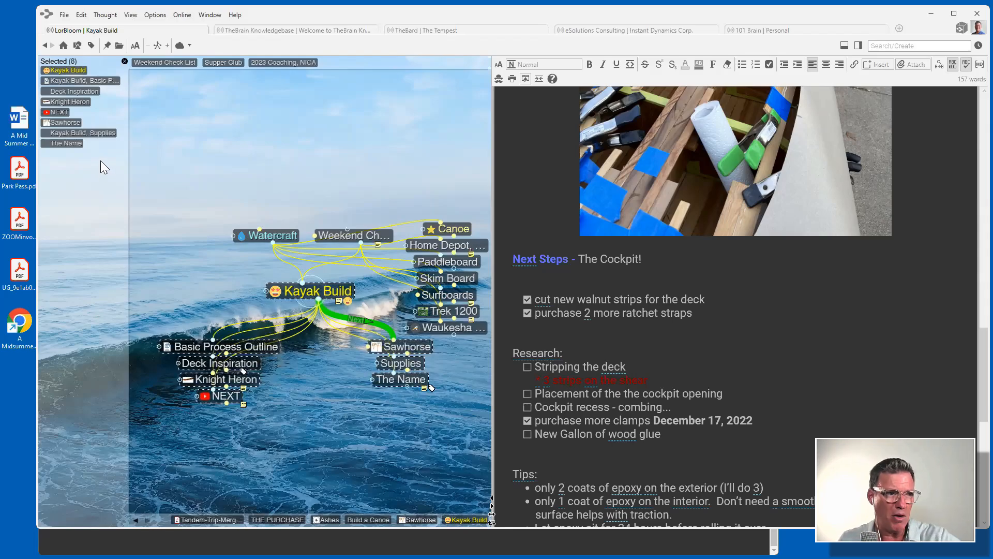
pyautogui.rightClick(89, 206)
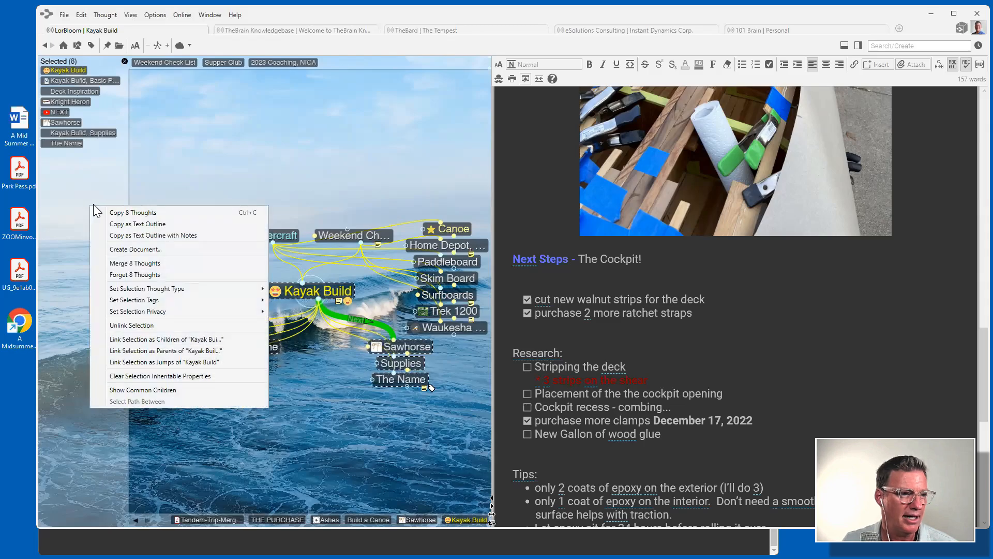
# Create one document from the eight thoughts' notes and scroll through its PDF preview.
pyautogui.click(136, 250)
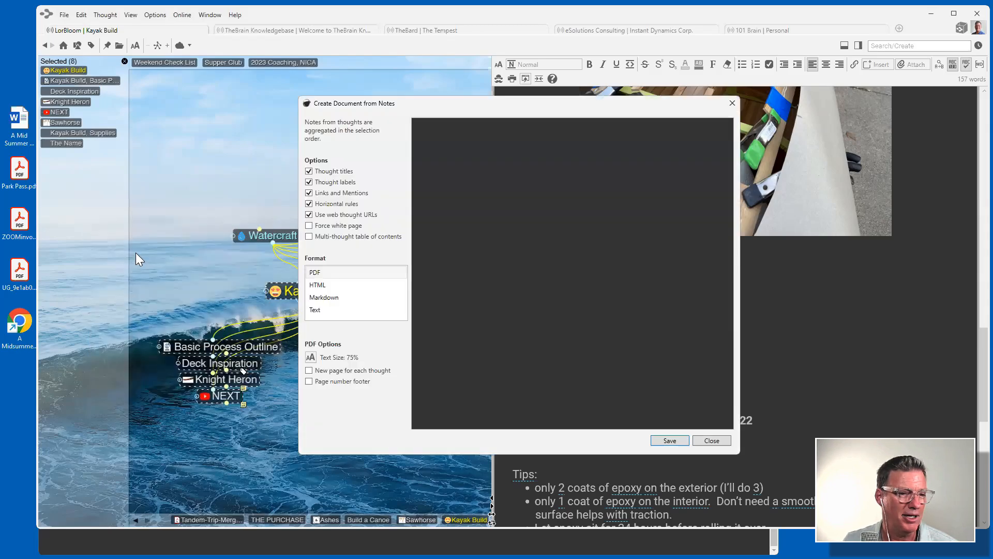
pyautogui.scroll(-15, 566, 231)
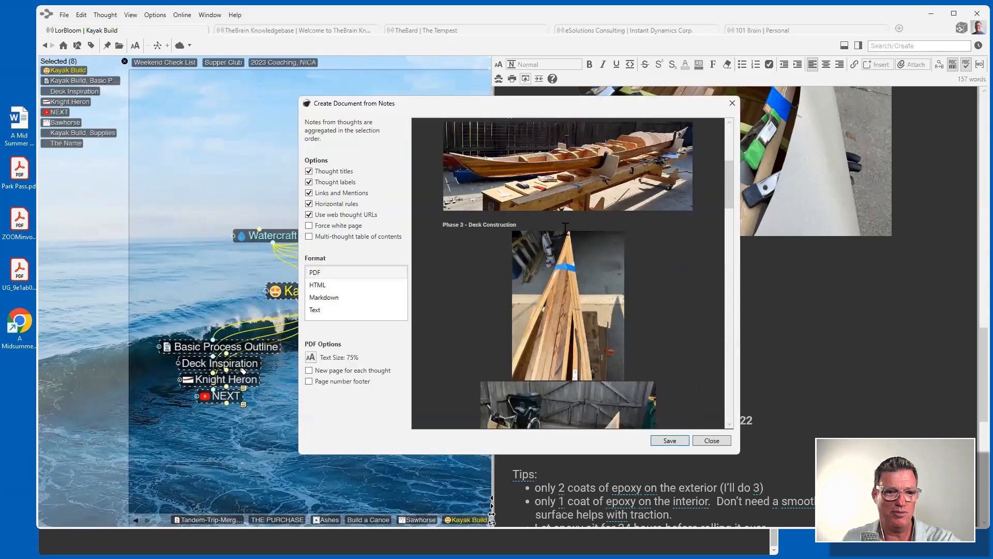
pyautogui.scroll(-20, 565, 228)
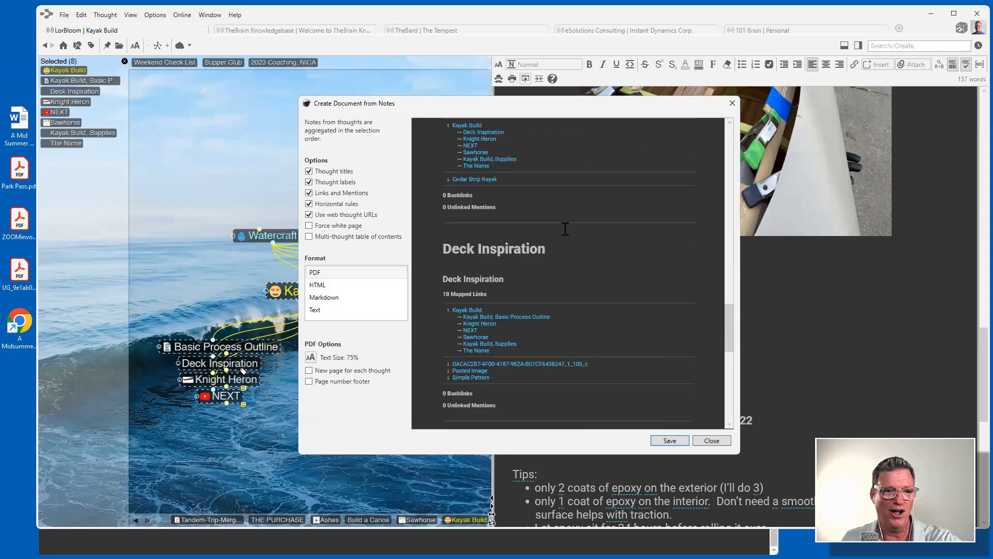
pyautogui.scroll(-3, 566, 228)
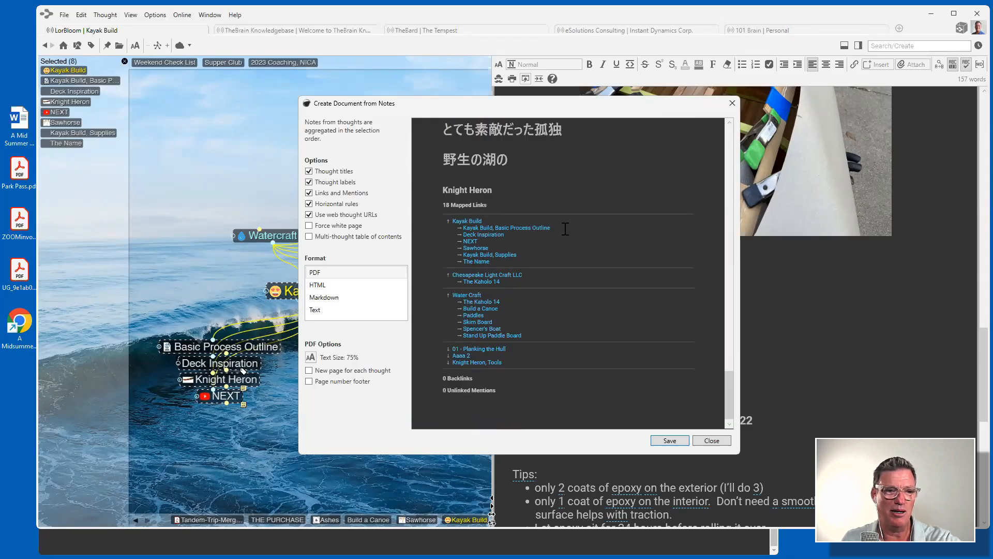
pyautogui.scroll(4, 565, 229)
pyautogui.scroll(-4, 558, 225)
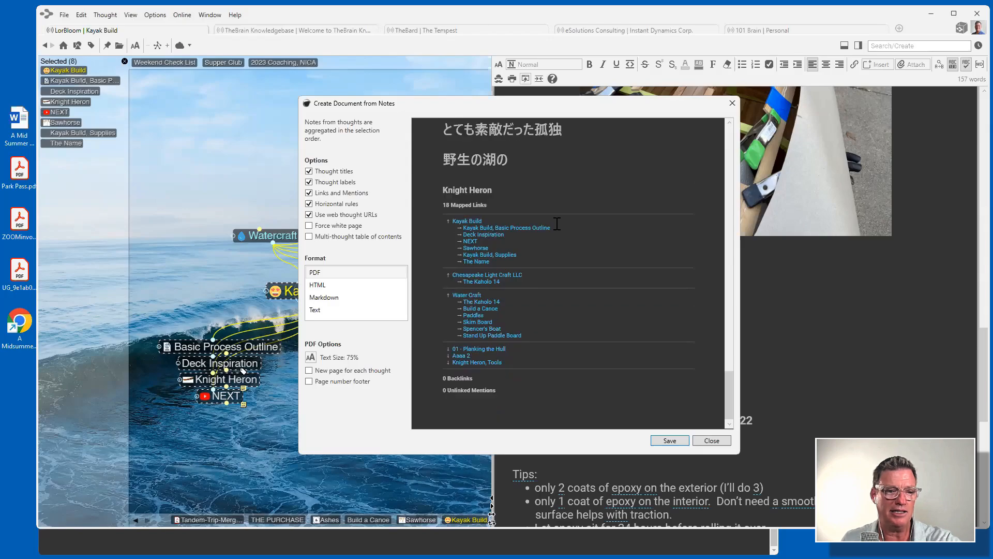
pyautogui.scroll(6, 557, 223)
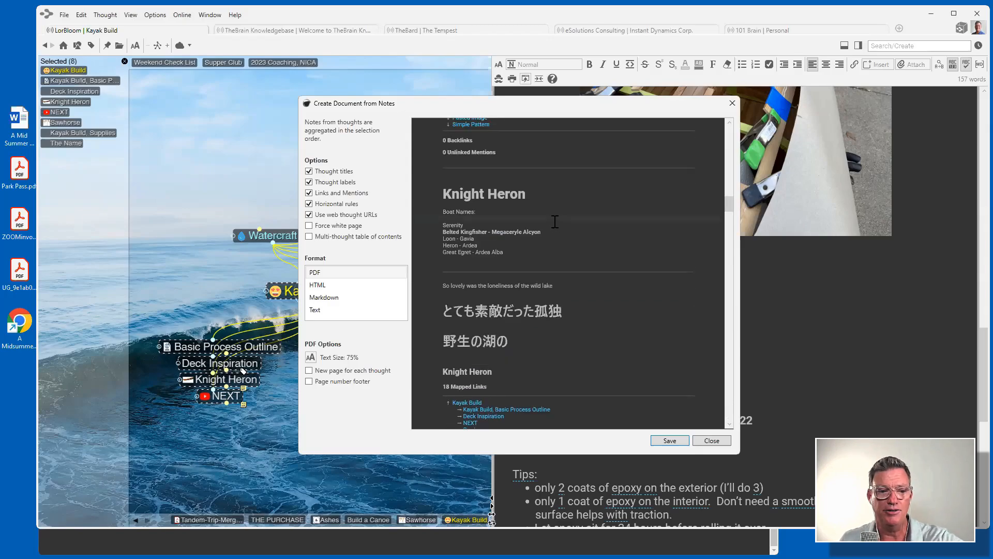
pyautogui.scroll(10, 548, 218)
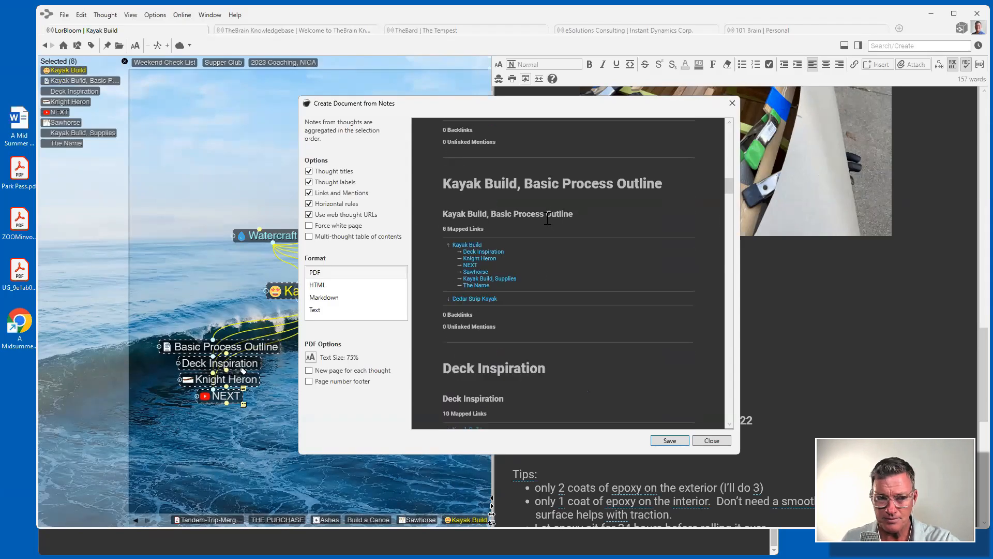
pyautogui.scroll(5, 549, 224)
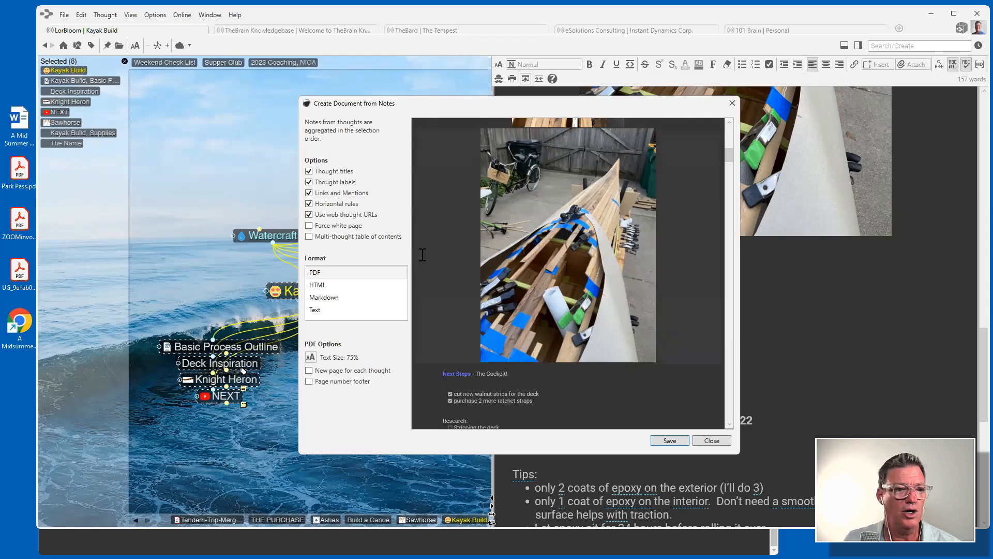
# Preview the document as HTML and plain Text, close it unsaved, and clear the selection.
pyautogui.click(320, 284)
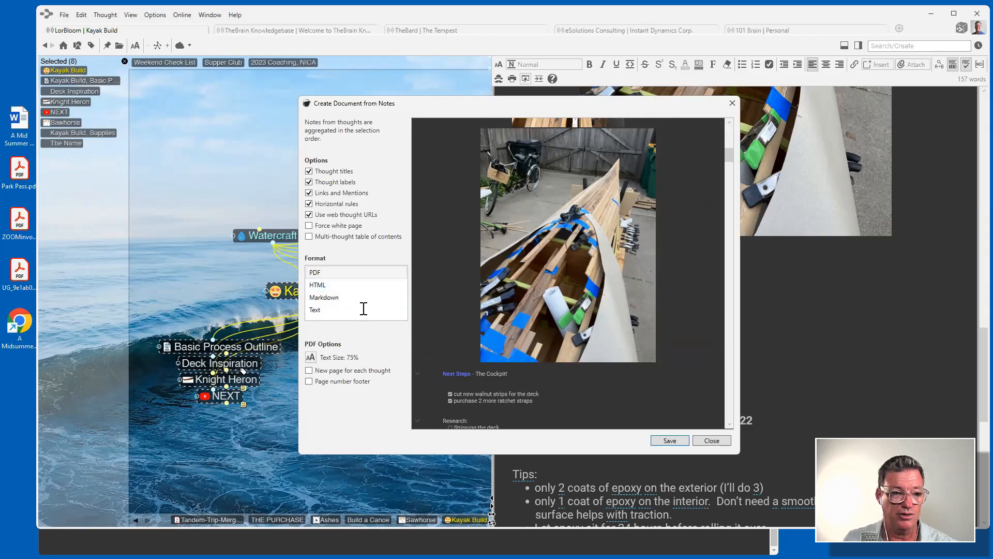
pyautogui.click(320, 310)
pyautogui.scroll(-10, 576, 221)
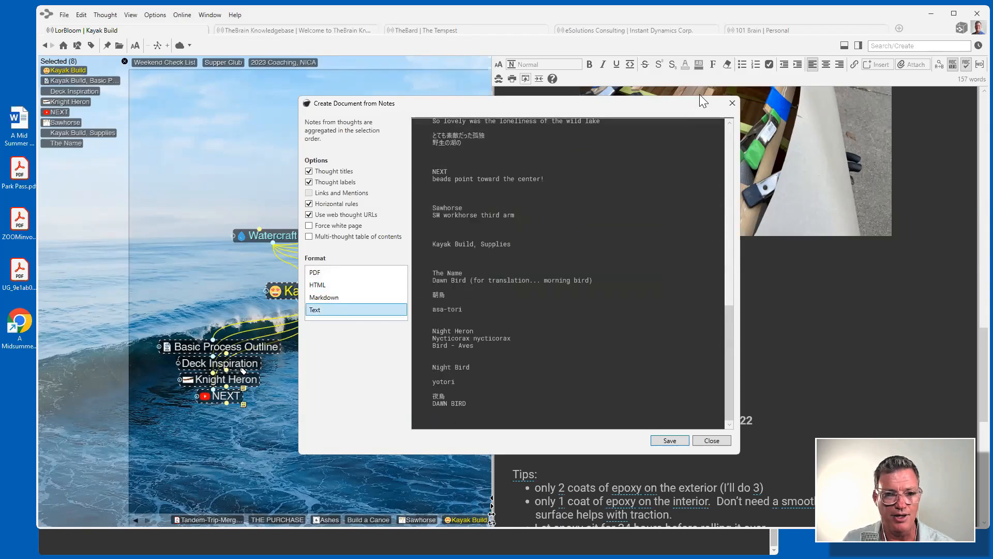
pyautogui.click(733, 103)
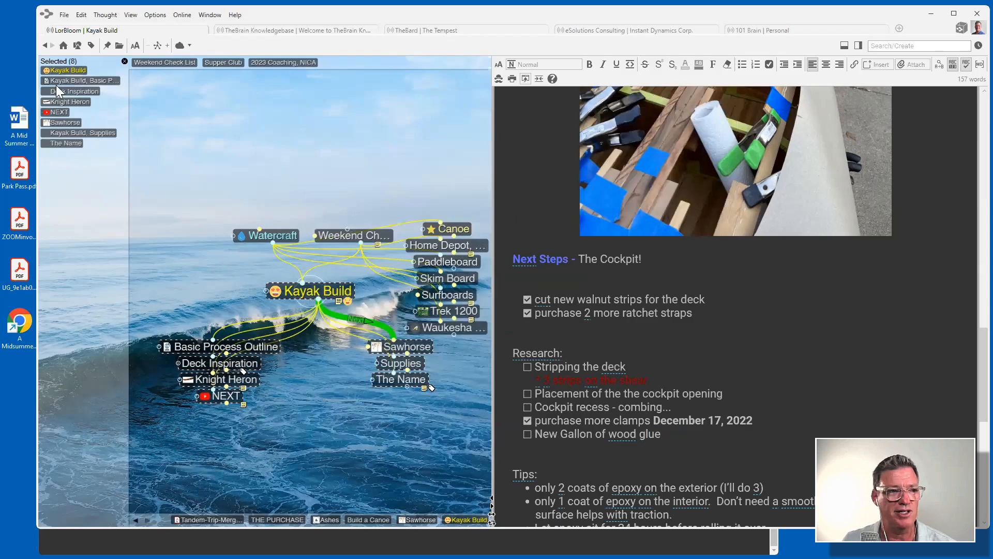
pyautogui.click(125, 61)
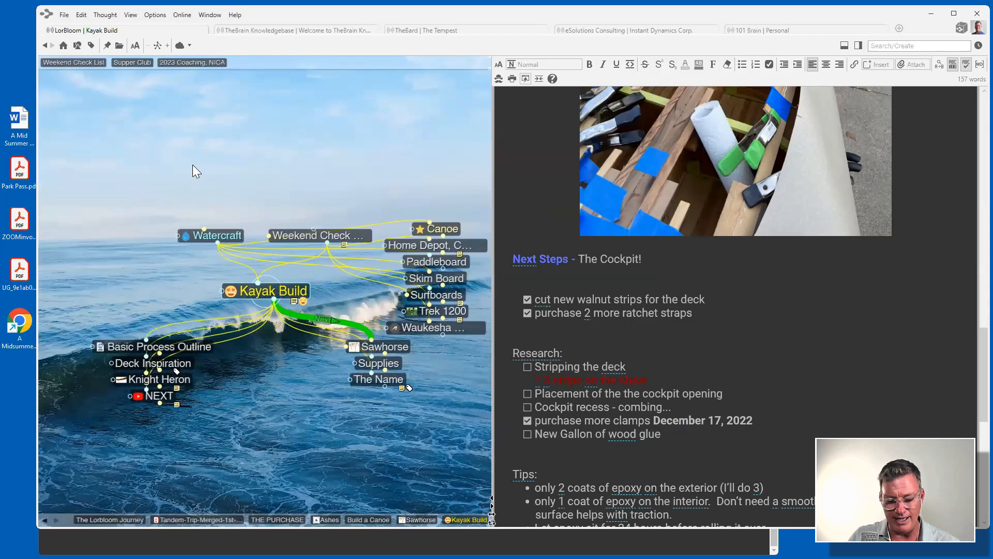